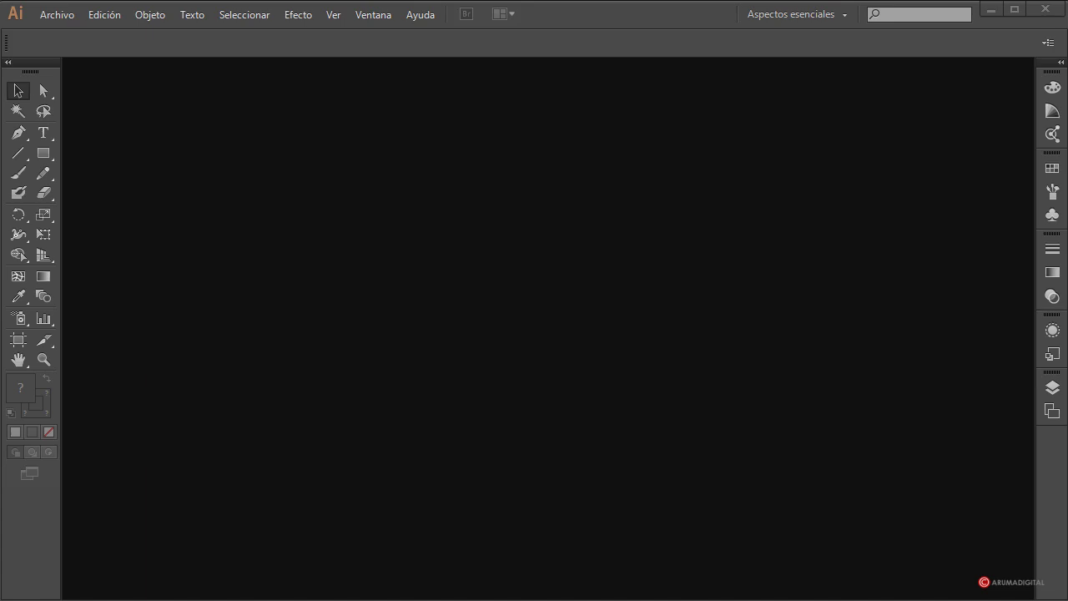
Step: Create a new document with one 1000 x 1000 px artboard
{"action": "left_click", "coordinate": [72, 16]}
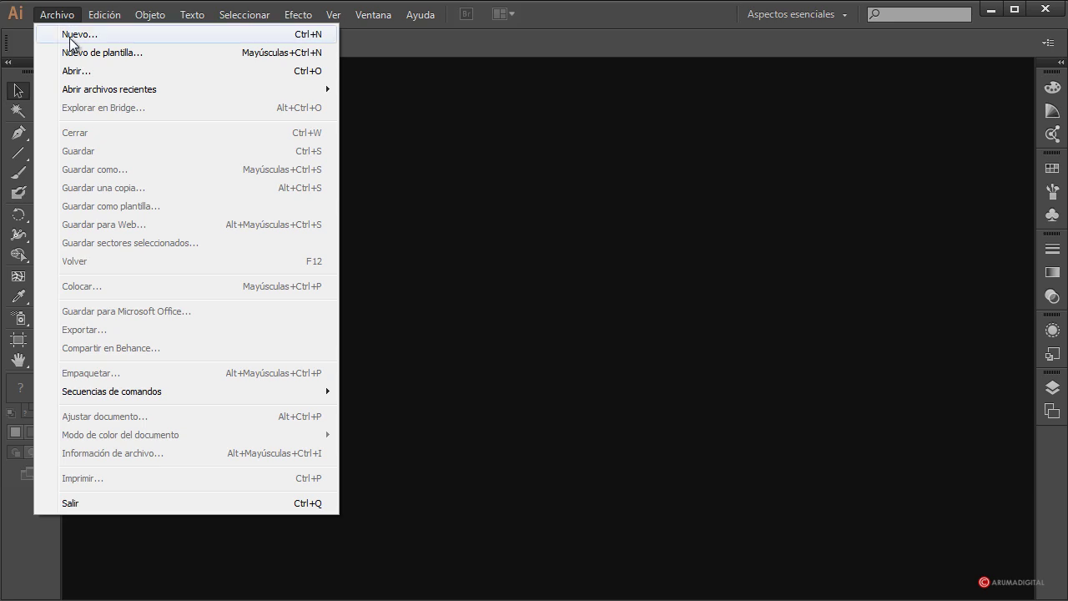
{"action": "left_click", "coordinate": [114, 43]}
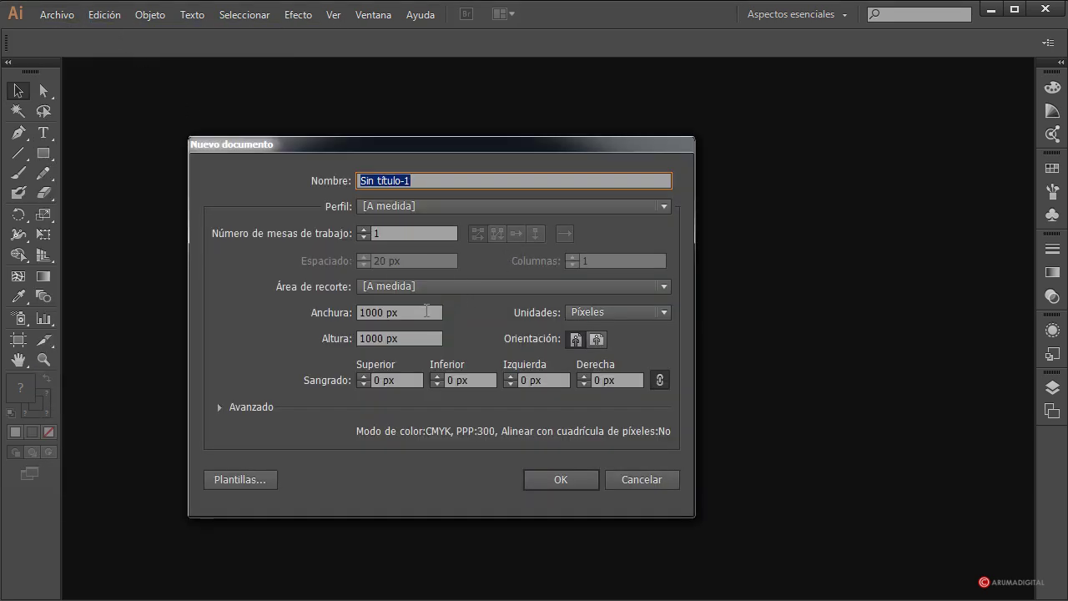
{"action": "left_click", "coordinate": [574, 475]}
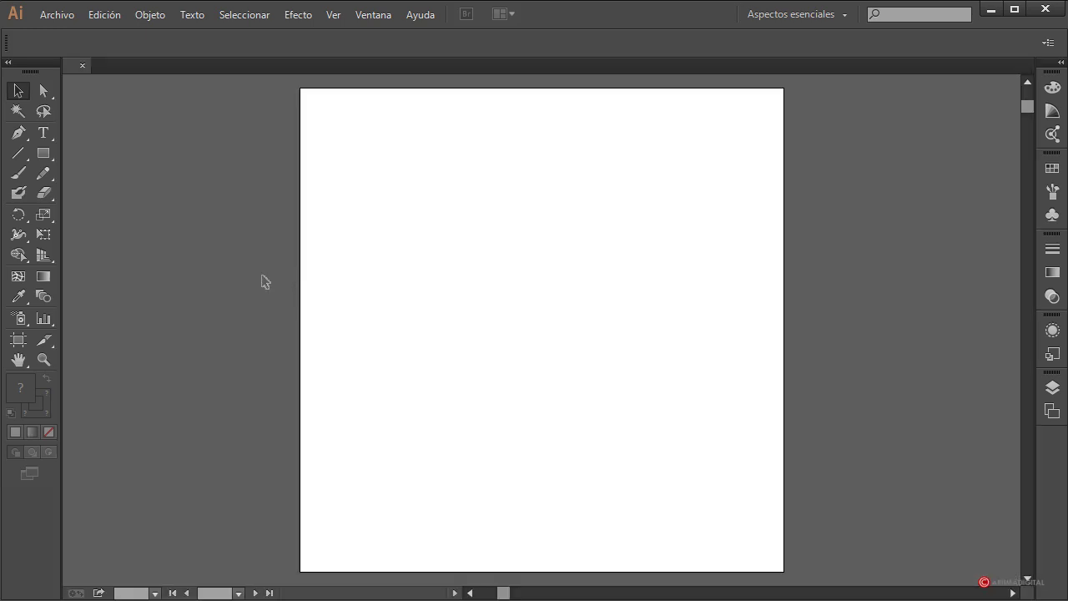
Step: Draw a vertical line along the full height of the artboard's left edge and place a copy on the right edge
{"action": "left_click", "coordinate": [22, 157]}
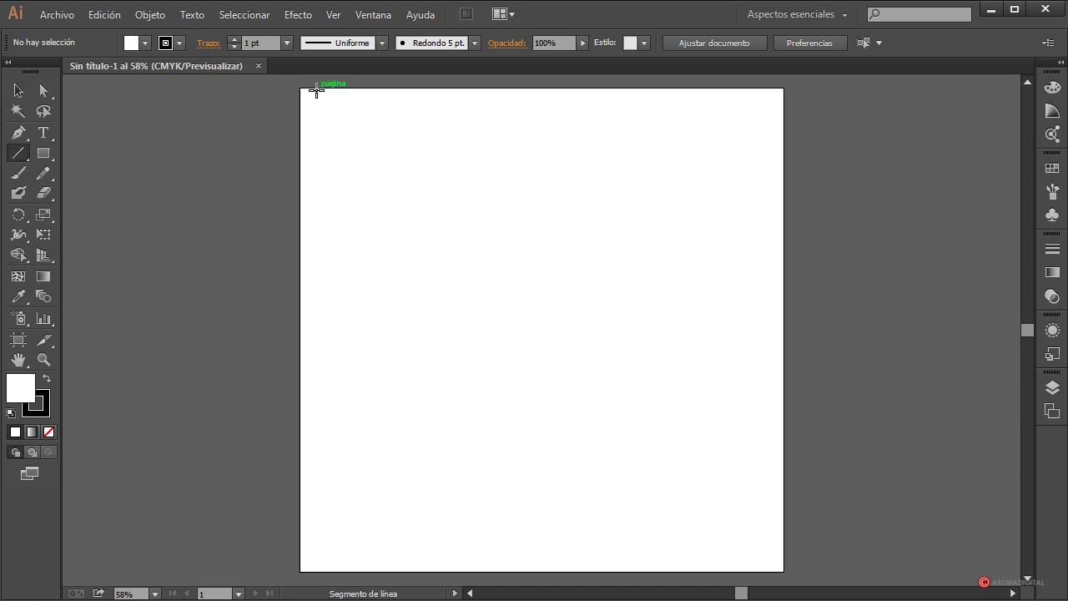
{"action": "left_click_drag", "start_coordinate": [302, 89], "coordinate": [299, 571]}
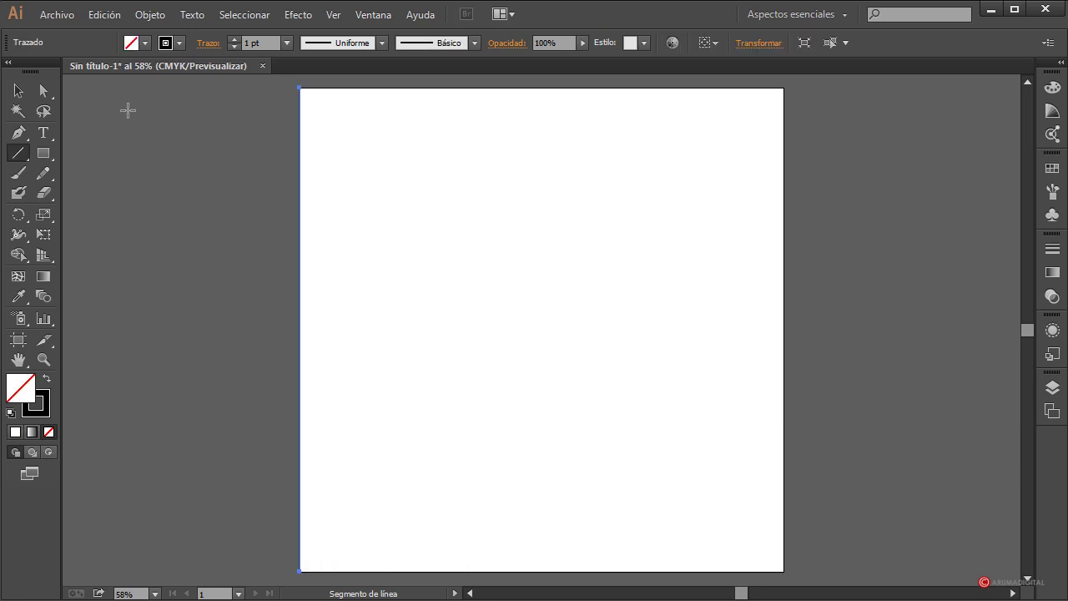
{"action": "left_click", "coordinate": [20, 91]}
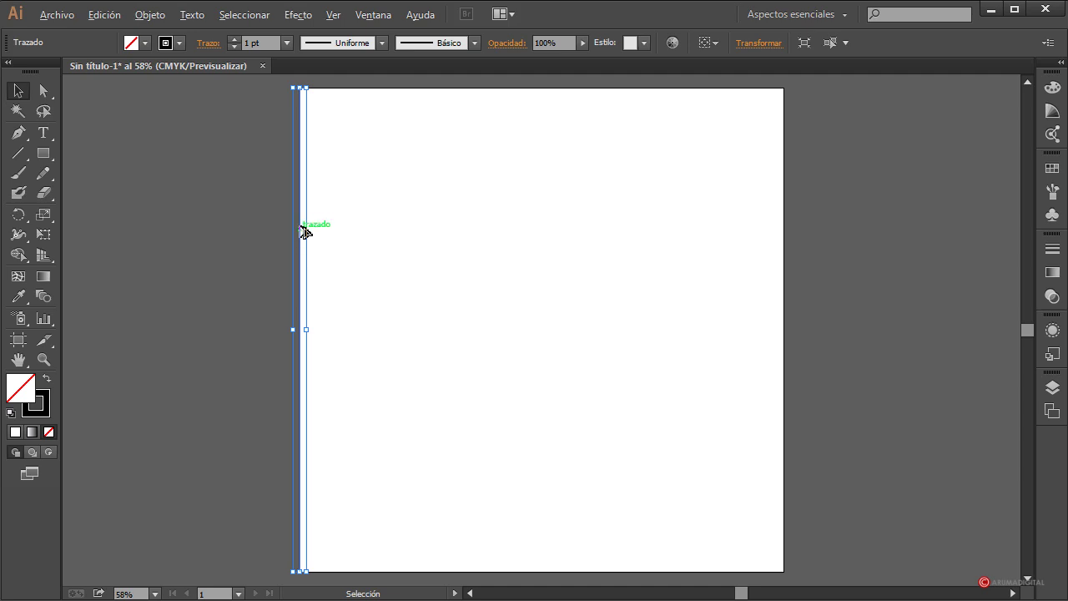
{"action": "left_click_drag", "start_coordinate": [306, 229], "coordinate": [273, 290]}
{"action": "left_click", "coordinate": [854, 201]}
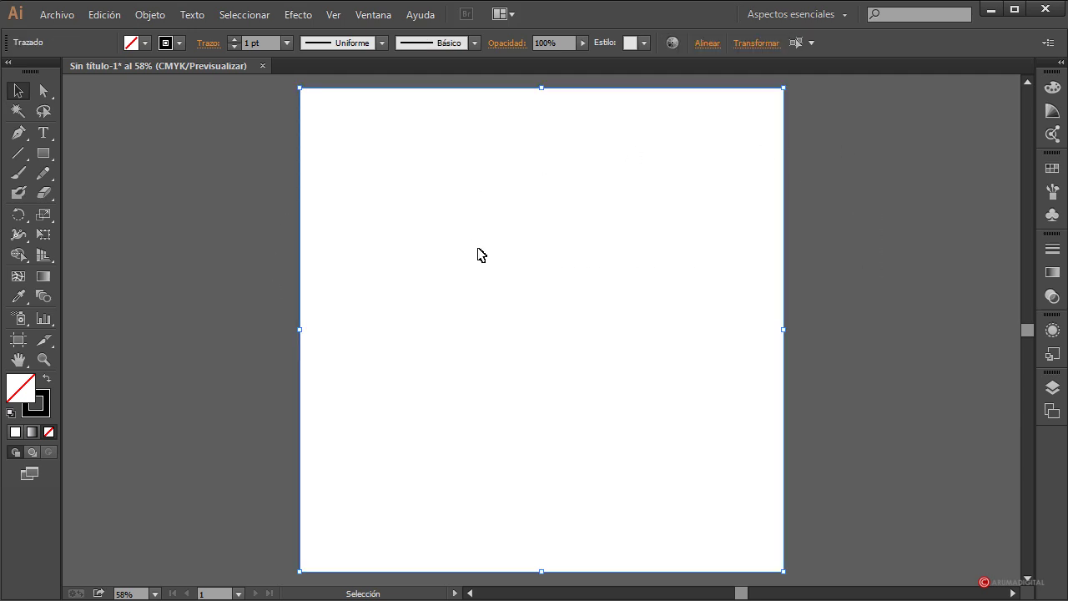
Step: Create a blend between the two vertical lines at the artboard edges
{"action": "left_click", "coordinate": [146, 17]}
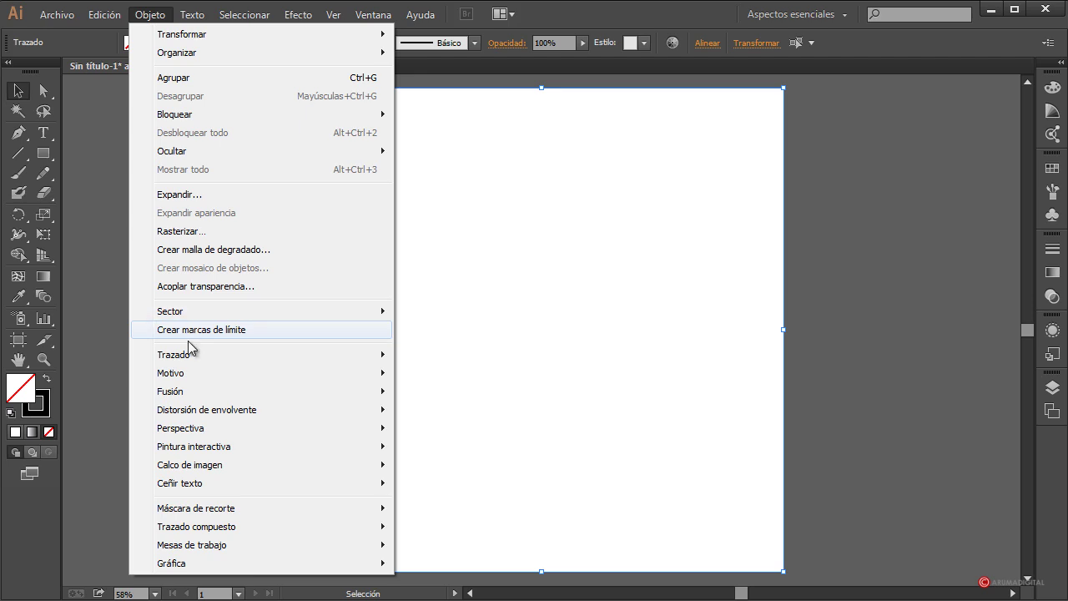
{"action": "mouse_move", "coordinate": [192, 394]}
{"action": "left_click", "coordinate": [470, 393]}
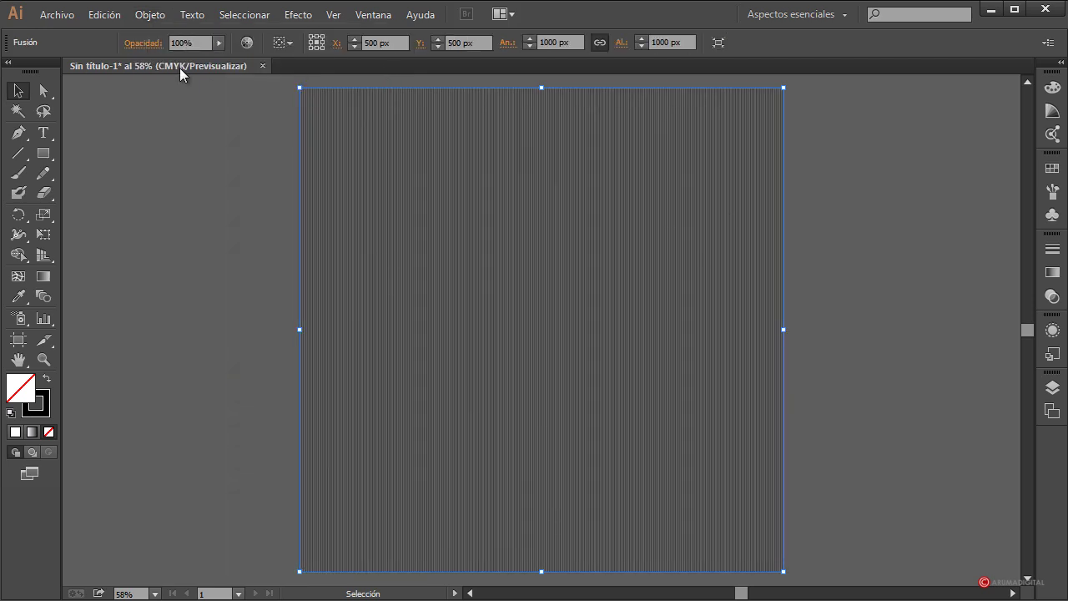
Step: Set the blend's spacing to a specified distance (Distancia especificada) of 10 px
{"action": "left_click", "coordinate": [149, 17]}
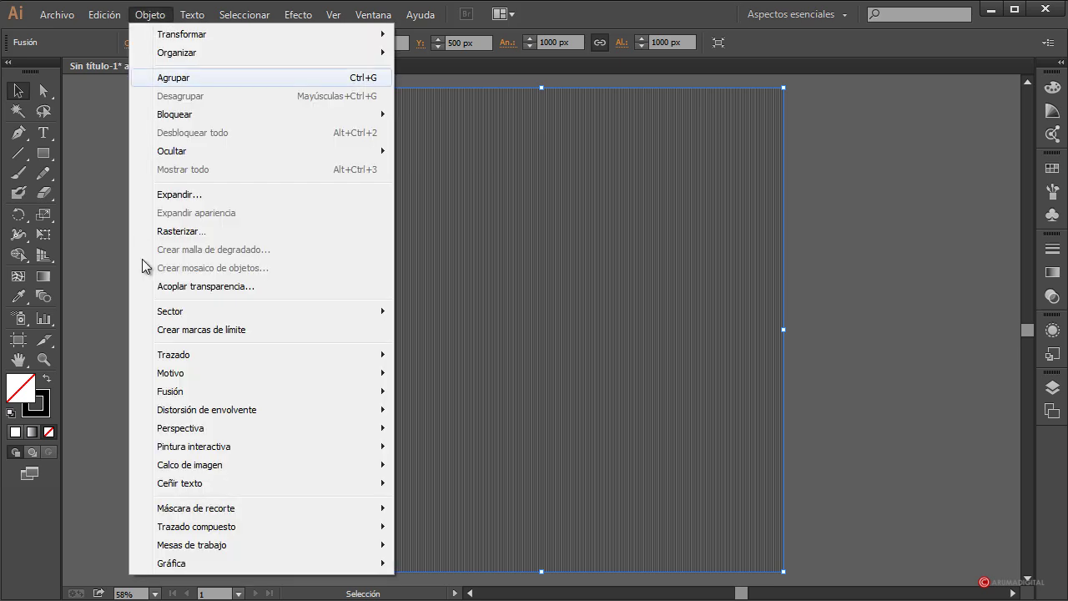
{"action": "mouse_move", "coordinate": [180, 392]}
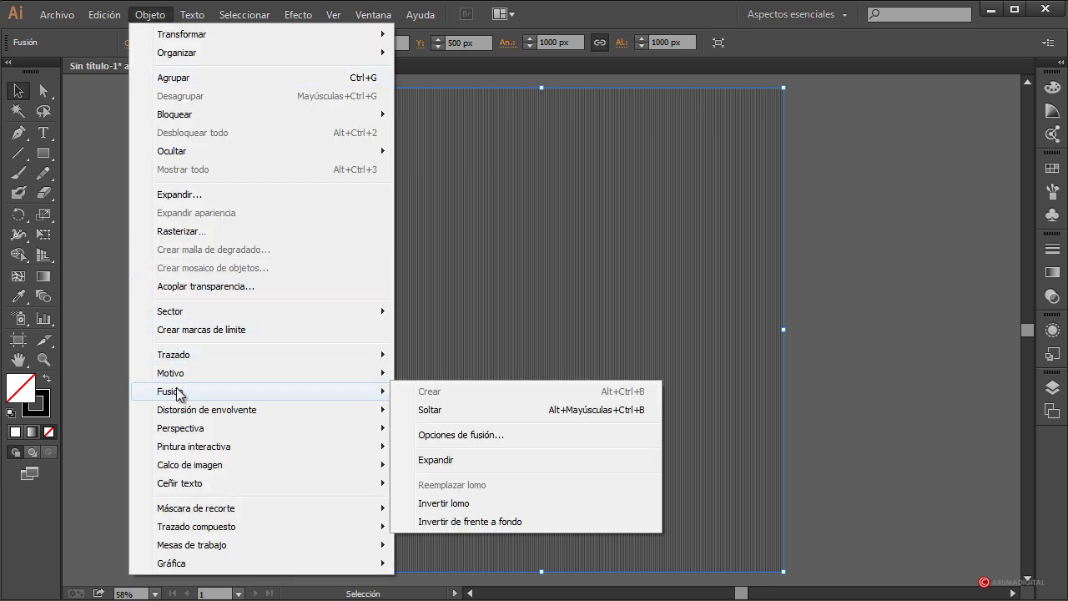
{"action": "left_click", "coordinate": [466, 435]}
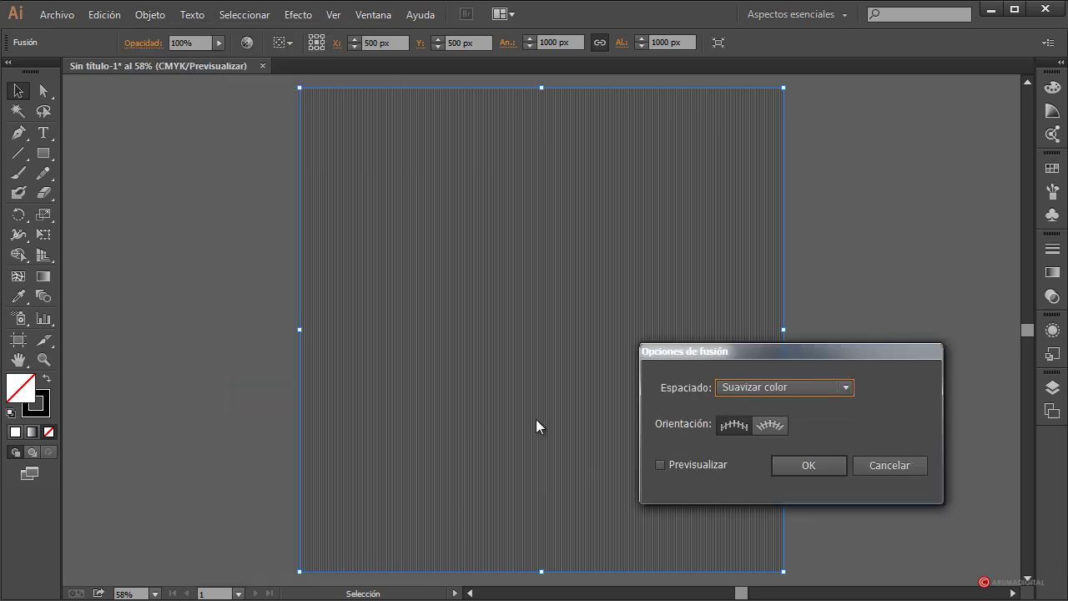
{"action": "left_click", "coordinate": [823, 388]}
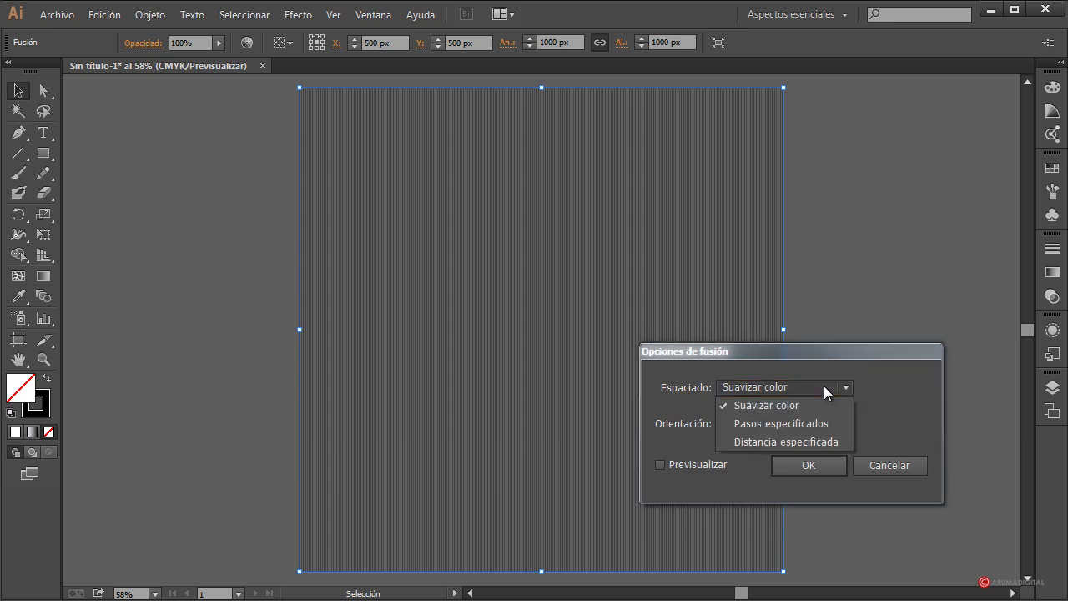
{"action": "left_click", "coordinate": [789, 443]}
{"action": "double_click", "coordinate": [870, 387]}
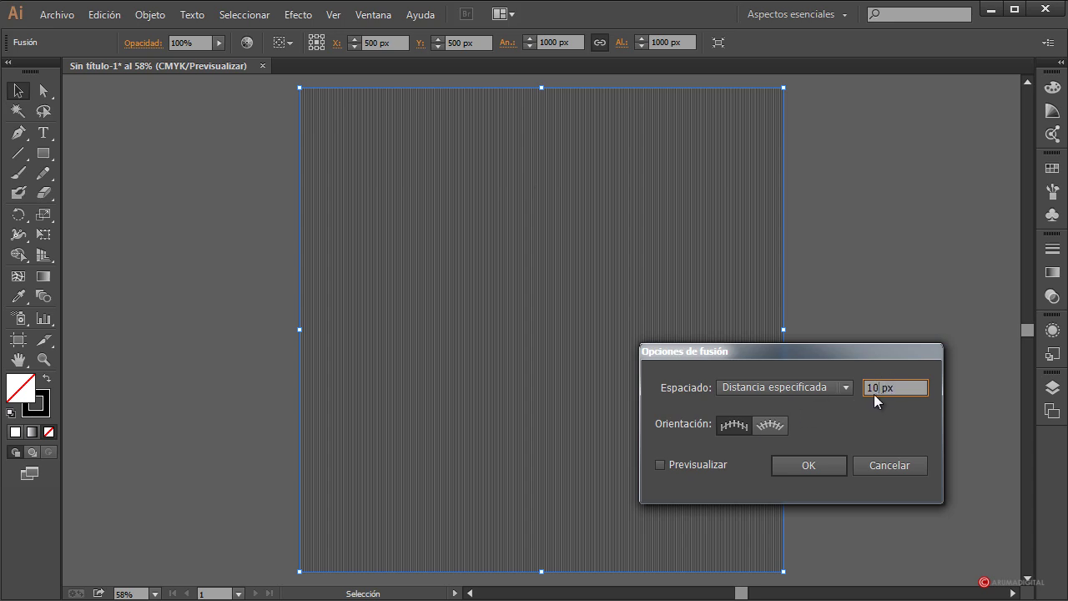
{"action": "left_click", "coordinate": [687, 465]}
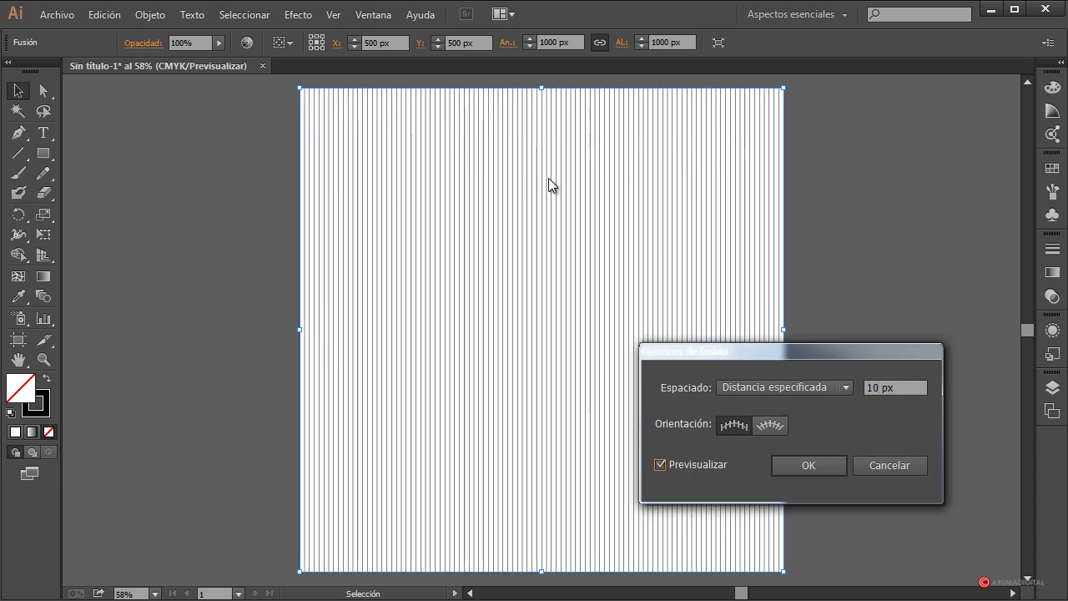
{"action": "left_click", "coordinate": [820, 469]}
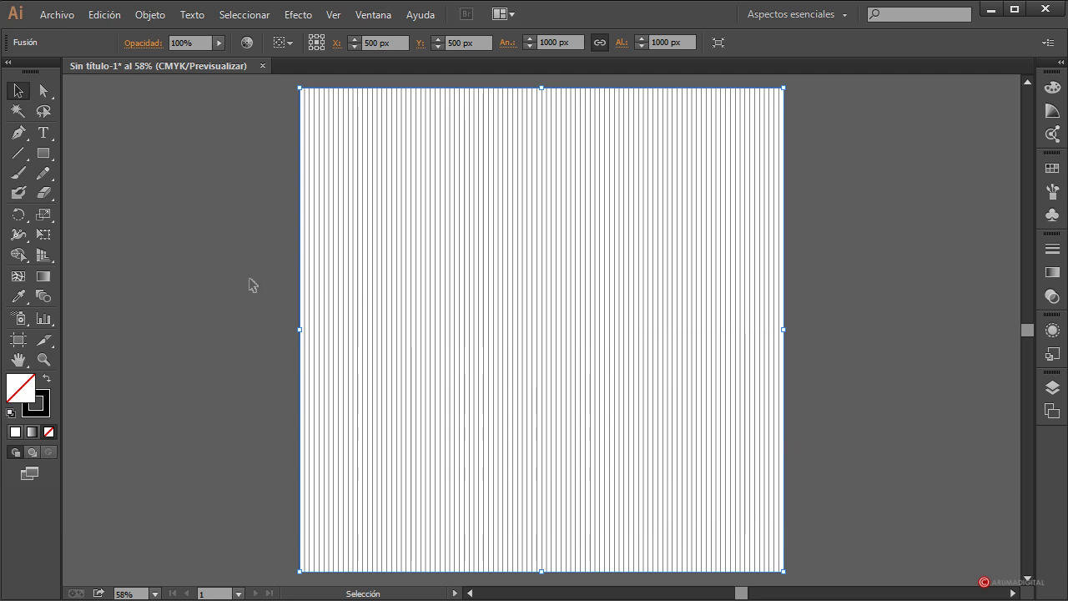
Step: Expand the blend into a group of separate vertical lines and deselect it
{"action": "left_click", "coordinate": [159, 17]}
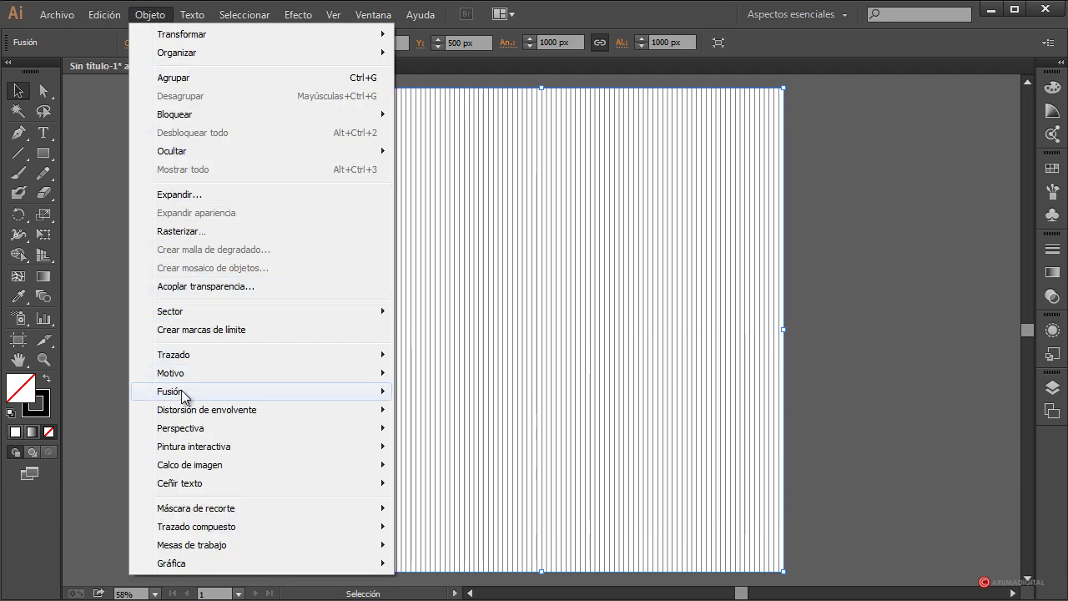
{"action": "mouse_move", "coordinate": [215, 392]}
{"action": "left_click", "coordinate": [447, 461]}
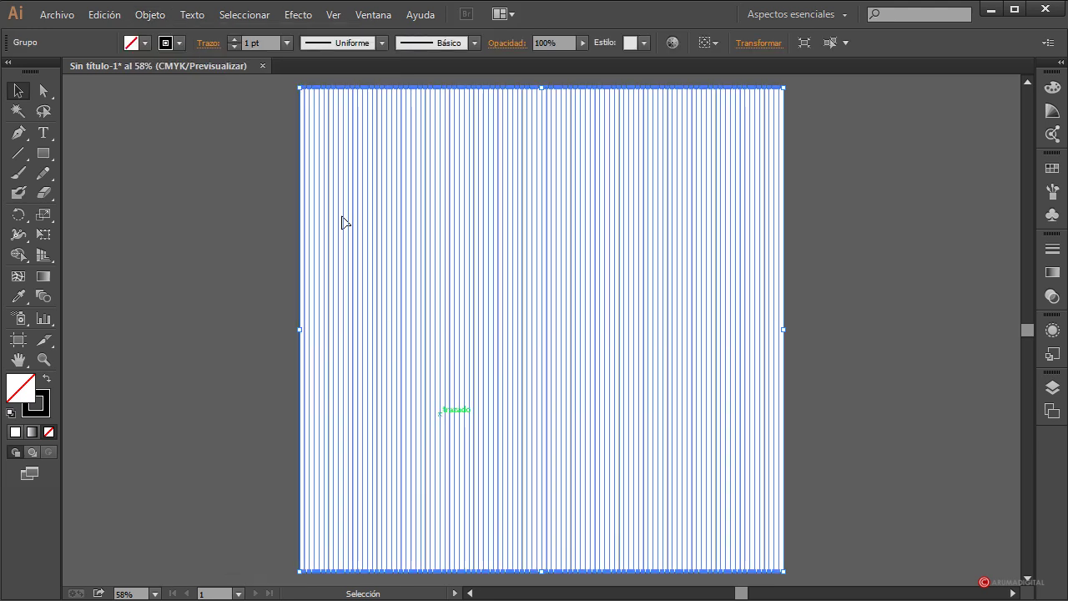
{"action": "left_click", "coordinate": [841, 191]}
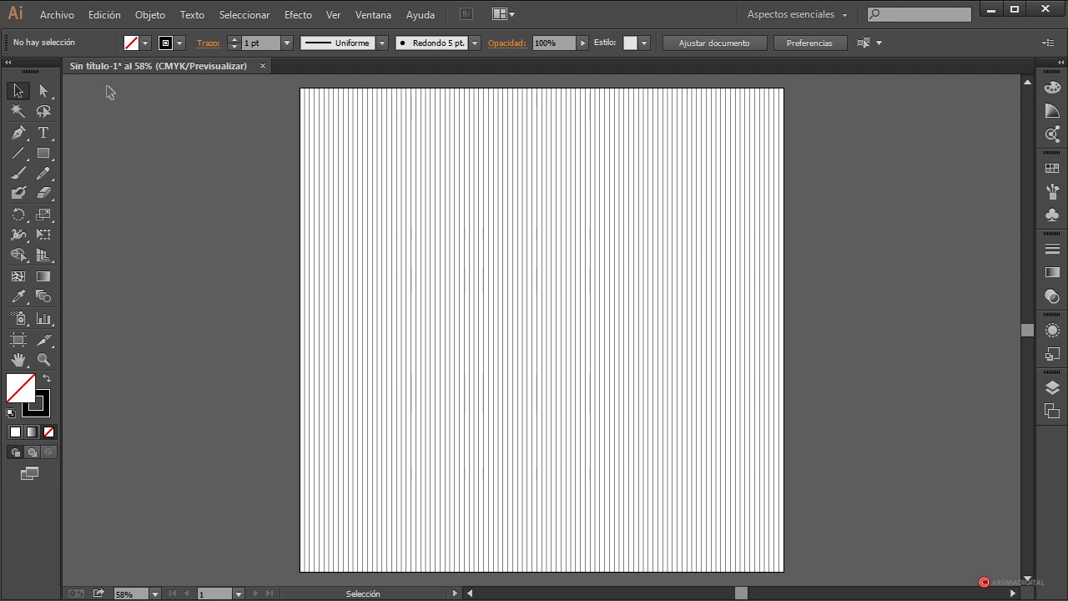
Step: Make a copy of the vertical line group rotated by 60°
{"action": "left_click", "coordinate": [353, 138]}
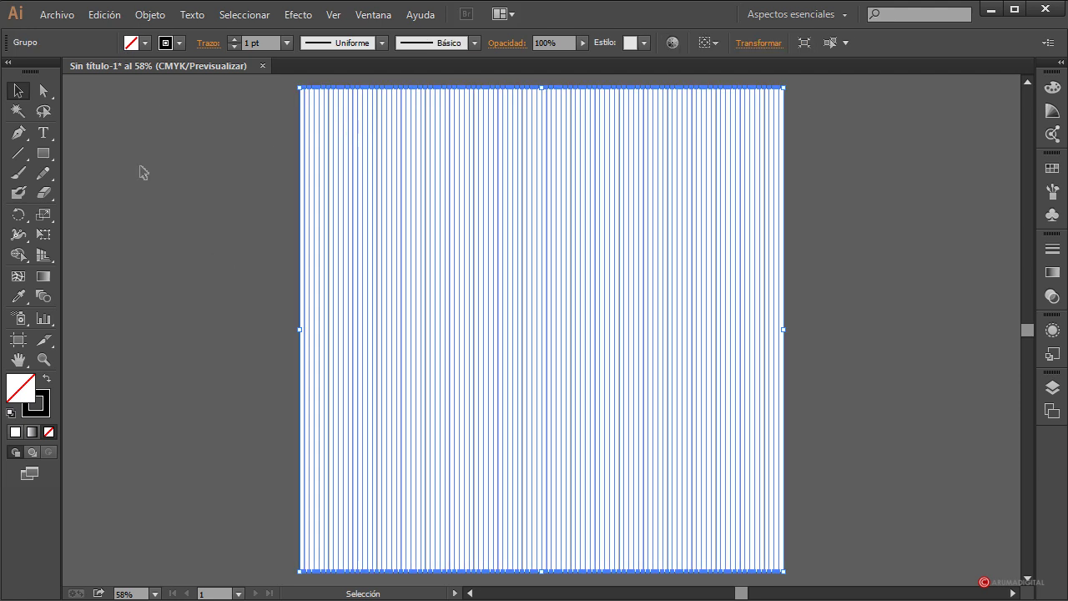
{"action": "double_click", "coordinate": [19, 218]}
{"action": "left_click_drag", "start_coordinate": [705, 253], "coordinate": [282, 211]}
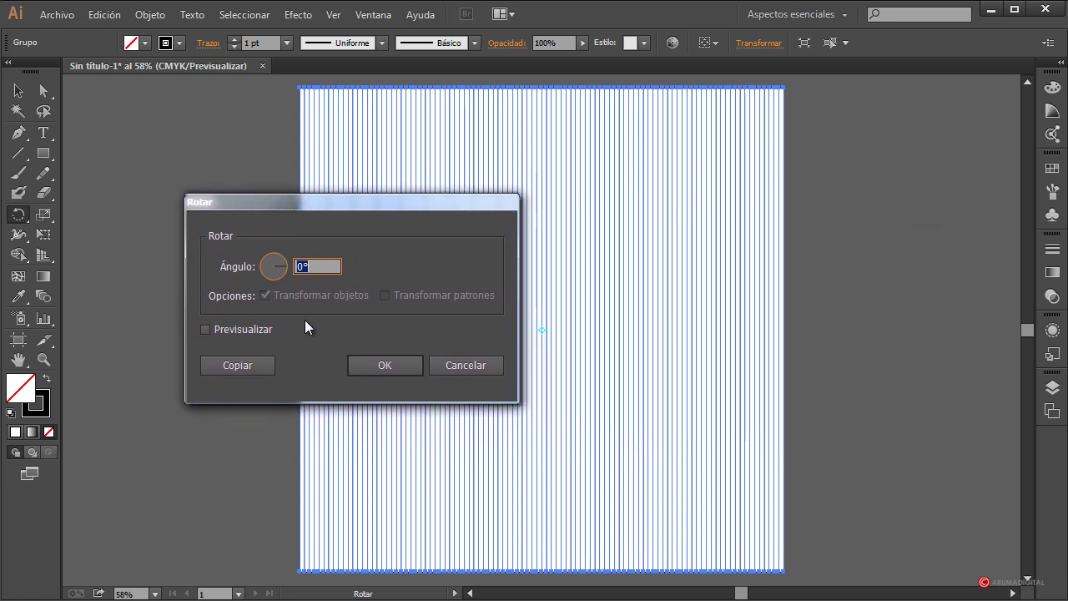
{"action": "left_click", "coordinate": [300, 268]}
{"action": "type", "text": "6"}
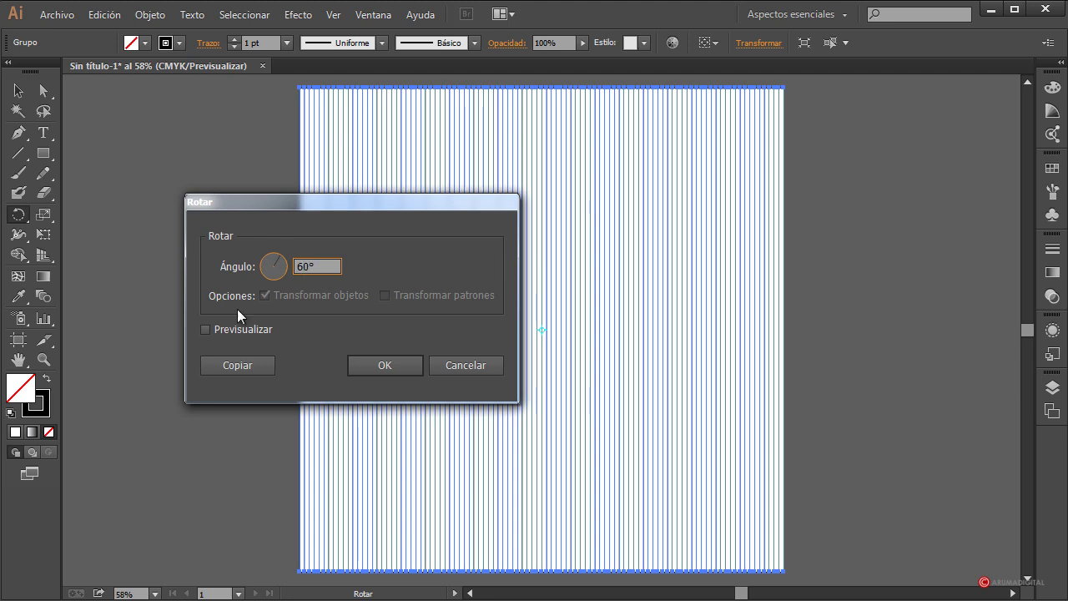
{"action": "left_click", "coordinate": [240, 331]}
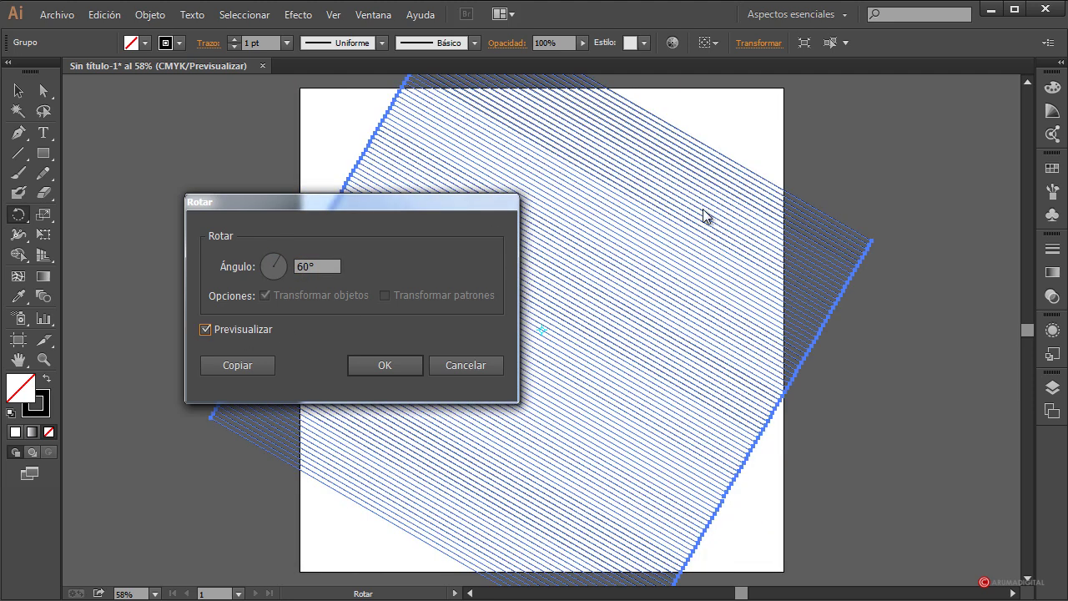
{"action": "left_click", "coordinate": [239, 367]}
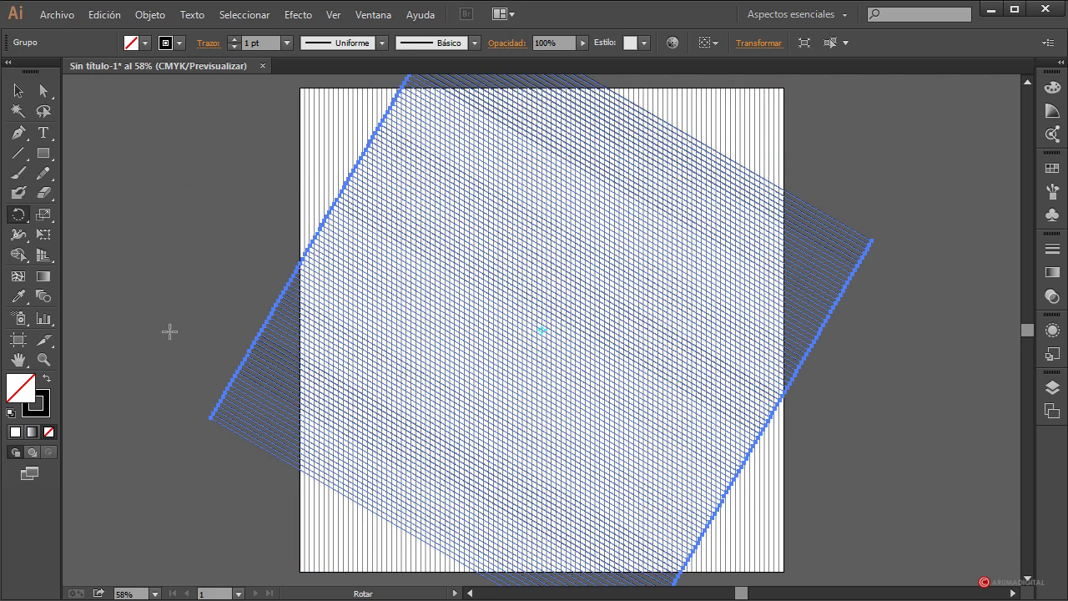
Step: Make a copy of the rotated line group reflected about the vertical axis, and deselect it
{"action": "left_click", "coordinate": [154, 15]}
{"action": "mouse_move", "coordinate": [232, 37]}
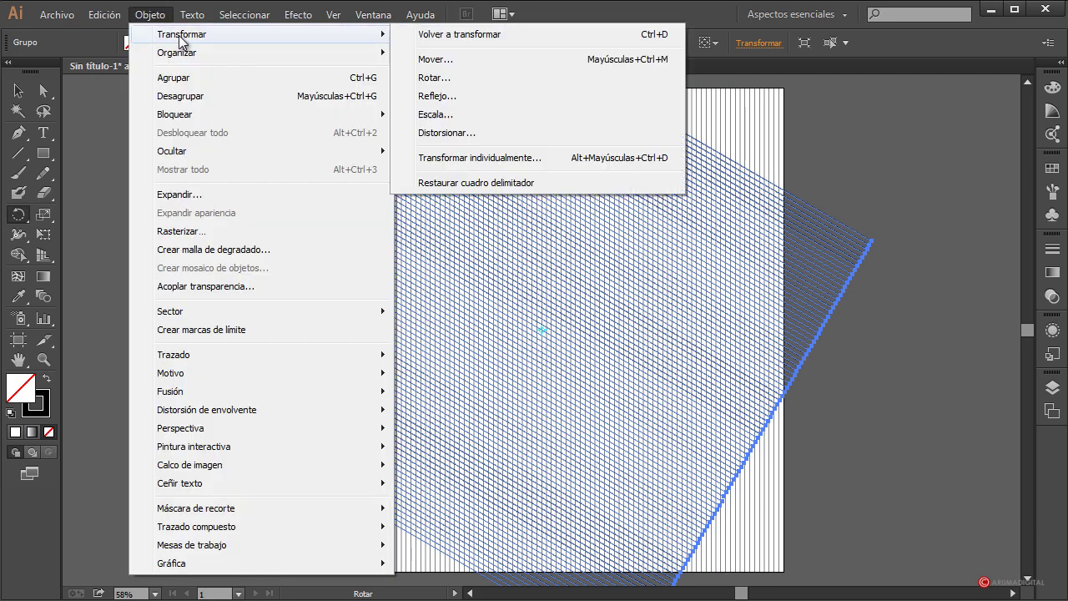
{"action": "left_click", "coordinate": [446, 97]}
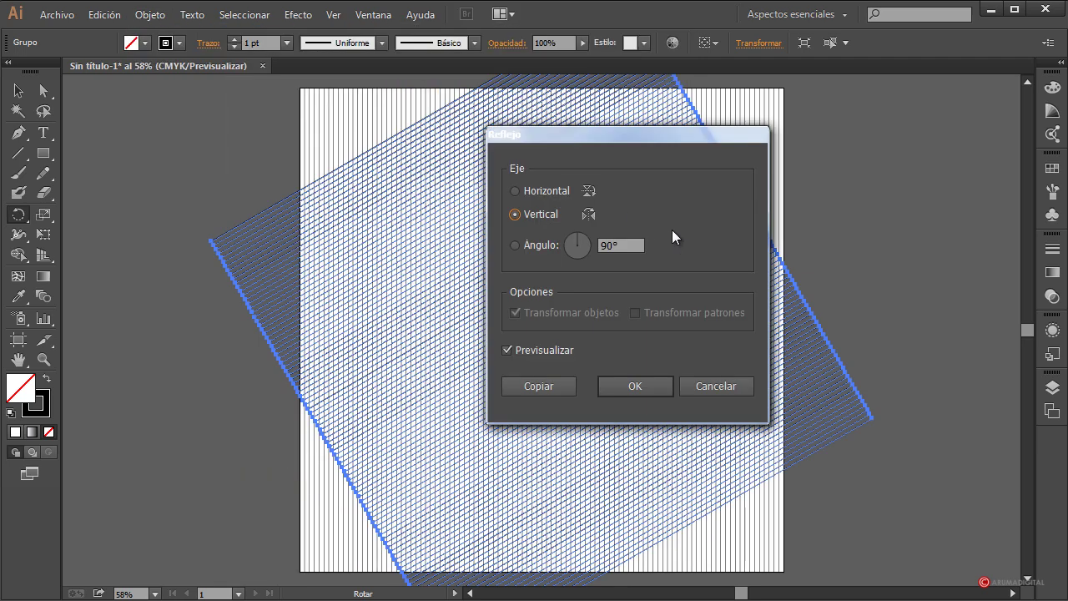
{"action": "left_click", "coordinate": [549, 385]}
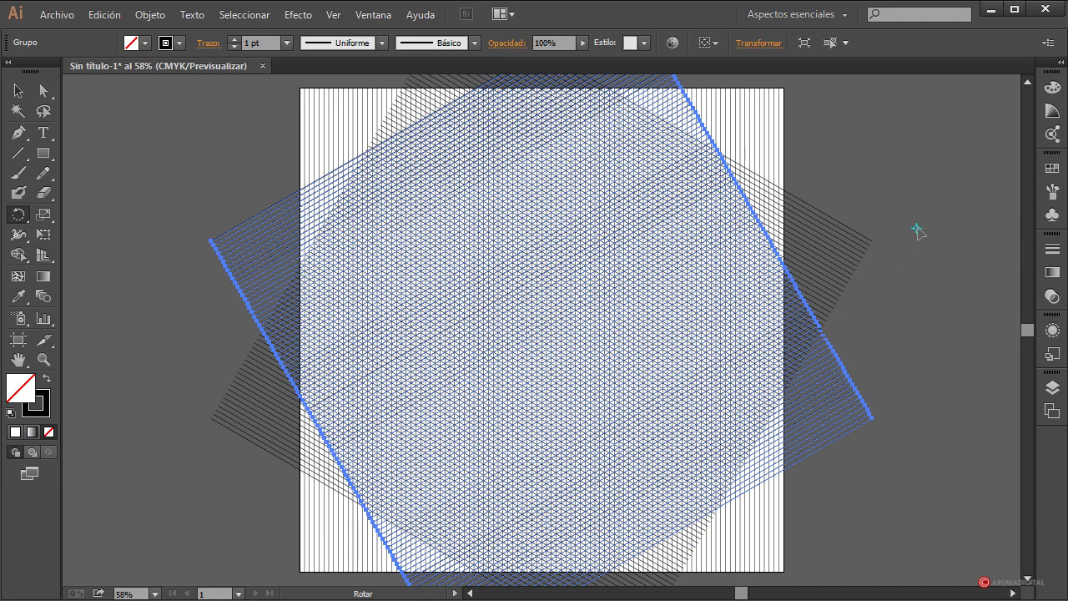
{"action": "left_click", "coordinate": [17, 91]}
{"action": "left_click", "coordinate": [111, 309]}
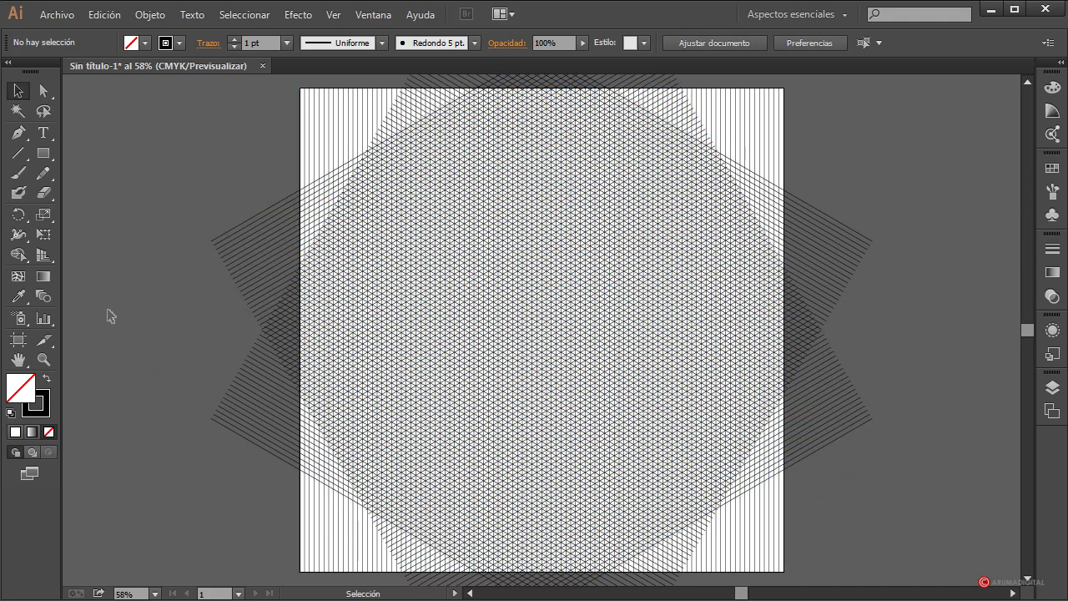
Step: Select all three line groups of the grid and lower their opacity to 49%
{"action": "left_click", "coordinate": [143, 591]}
{"action": "type", "text": "150"}
{"action": "key", "text": "Return"}
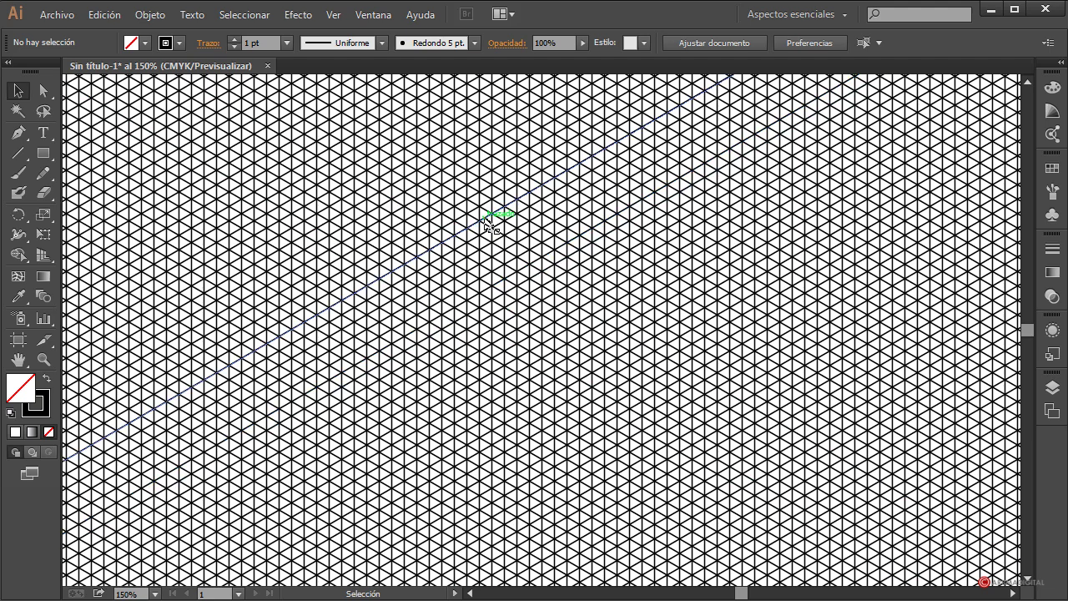
{"action": "left_click", "coordinate": [129, 594]}
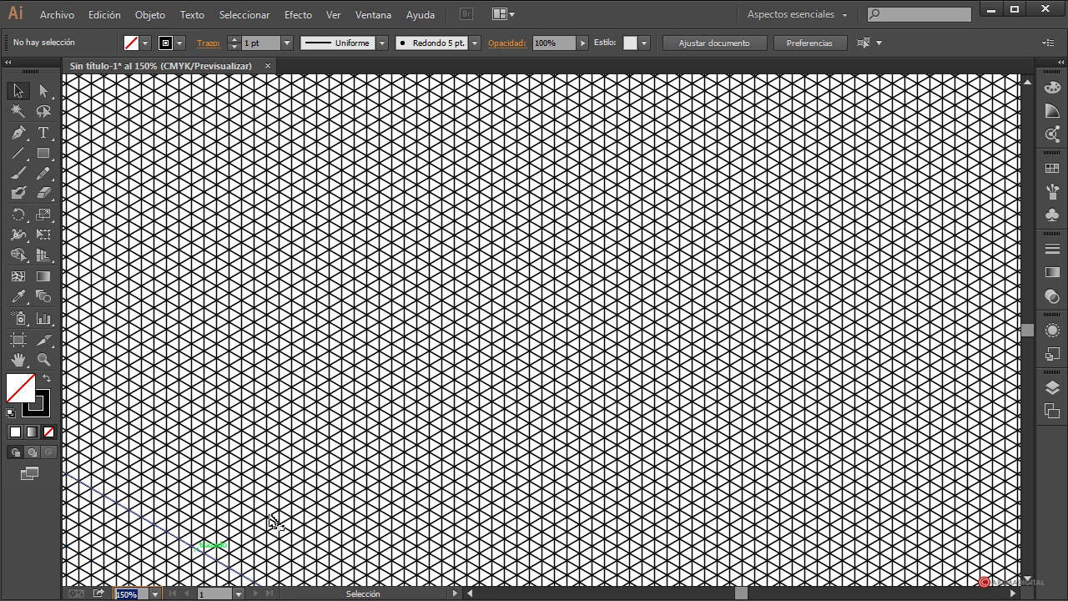
{"action": "type", "text": "50"}
{"action": "key", "text": "Return"}
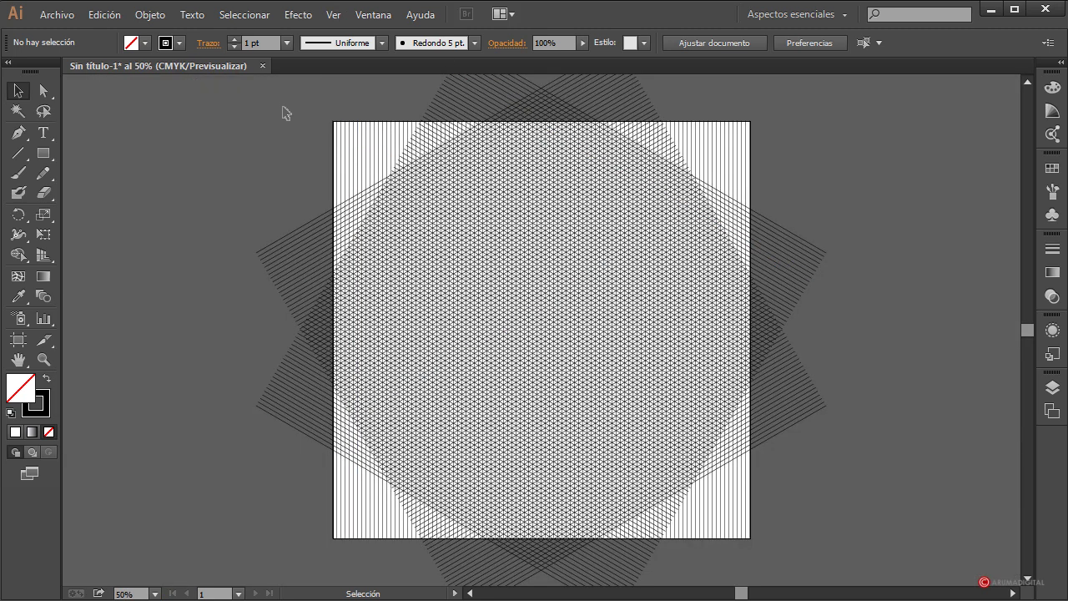
{"action": "left_click_drag", "start_coordinate": [282, 103], "coordinate": [872, 578]}
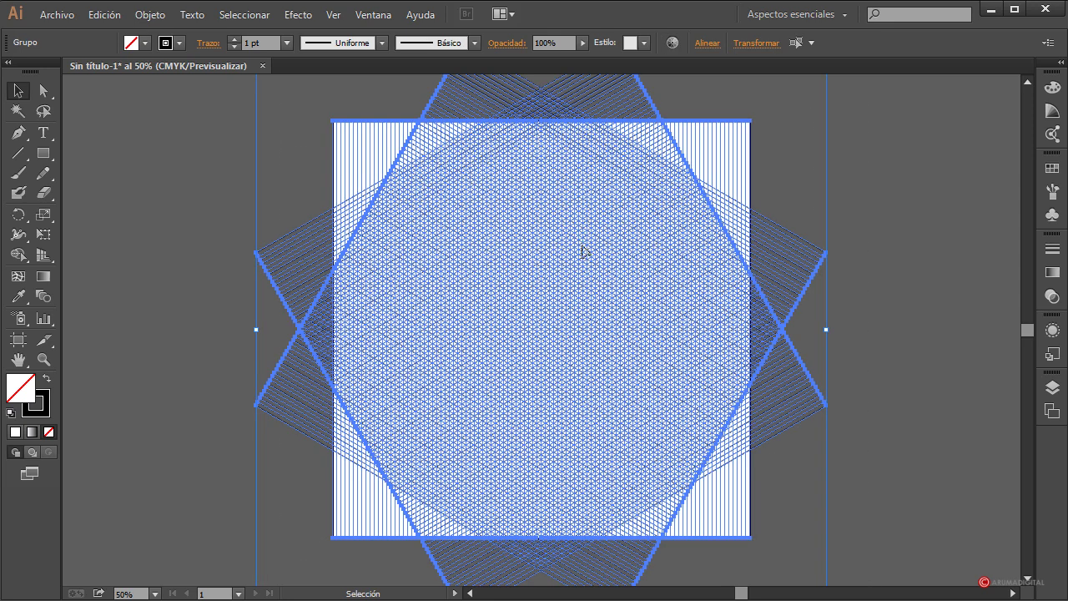
{"action": "left_click", "coordinate": [1057, 298]}
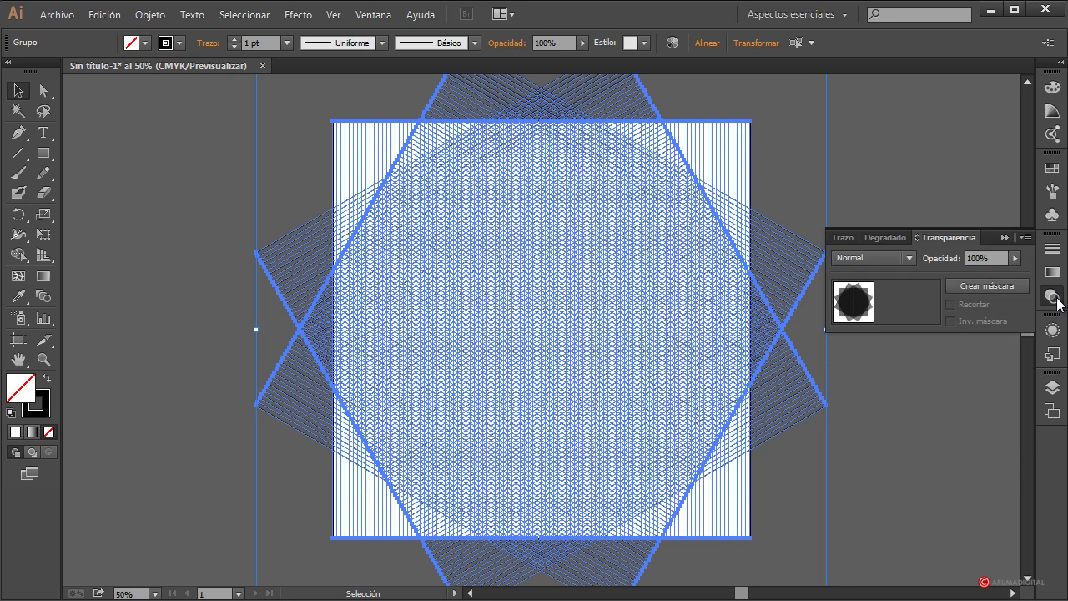
{"action": "left_click", "coordinate": [1016, 258]}
{"action": "left_click_drag", "start_coordinate": [982, 280], "coordinate": [981, 280]}
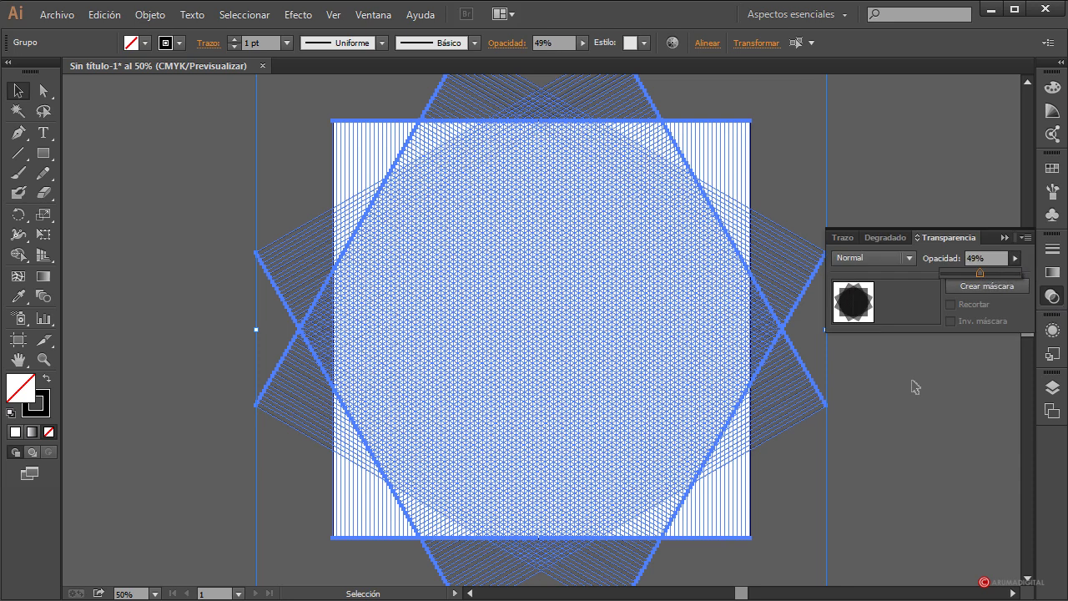
{"action": "left_click", "coordinate": [915, 387]}
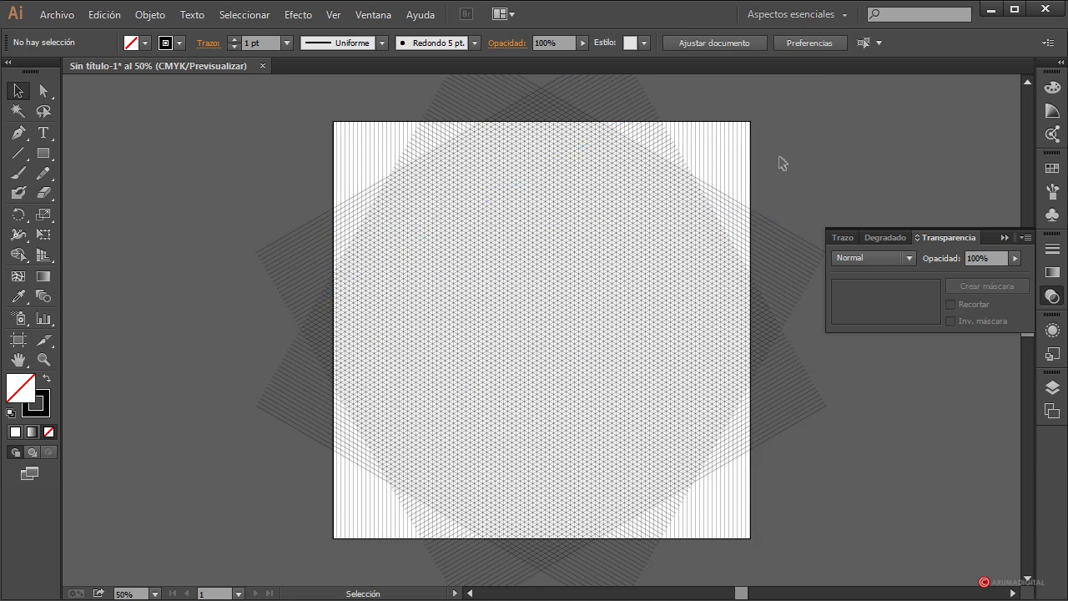
Step: Set the stroke weight of all three grid line groups to 0.25 pt and deselect them
{"action": "left_click_drag", "start_coordinate": [286, 95], "coordinate": [869, 460]}
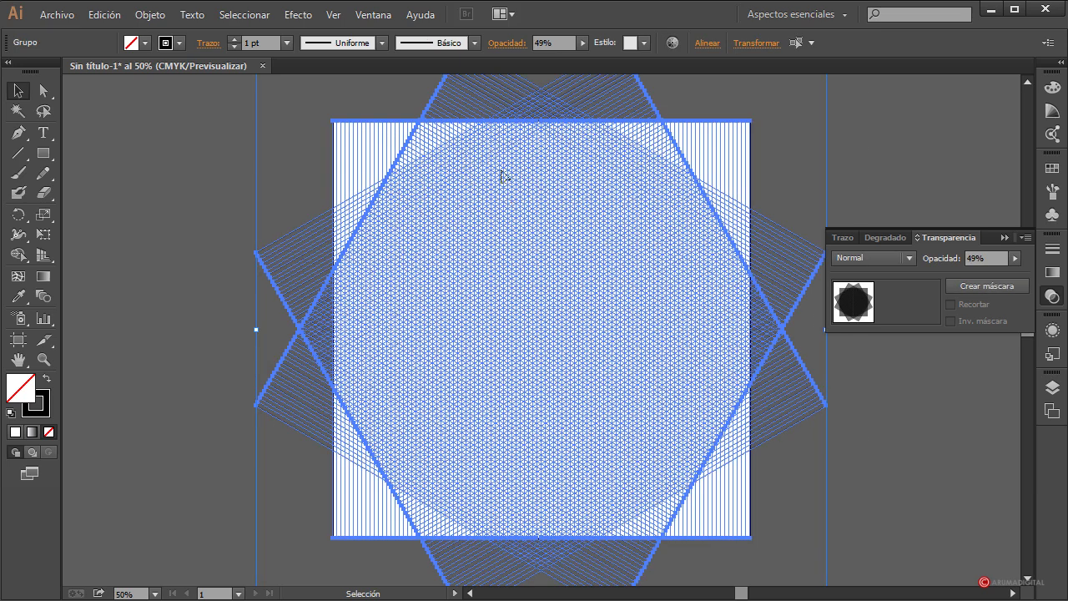
{"action": "left_click", "coordinate": [288, 42]}
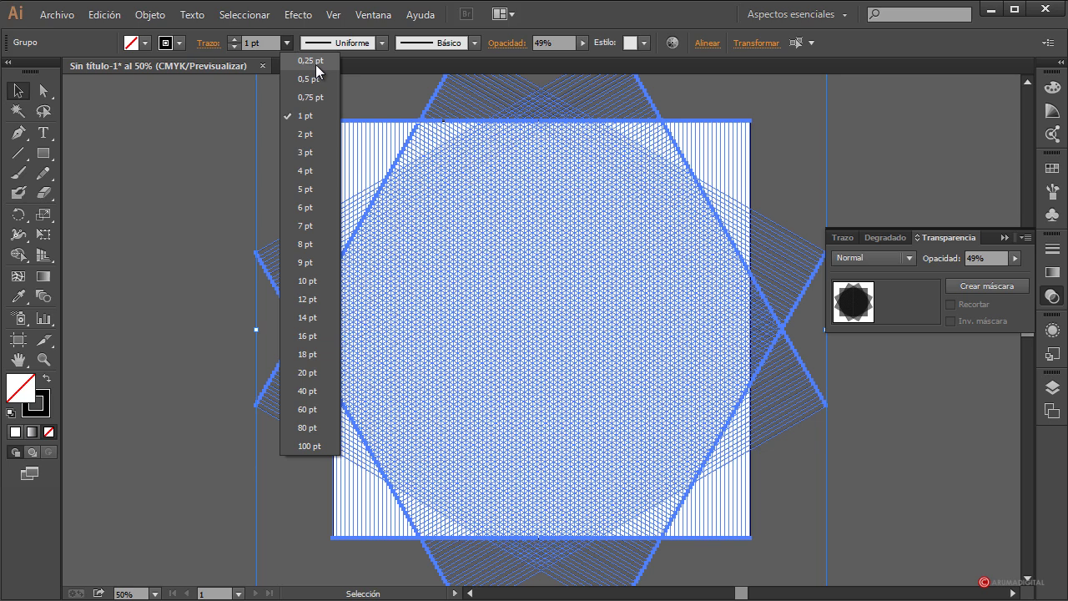
{"action": "left_click", "coordinate": [316, 64]}
{"action": "left_click", "coordinate": [240, 125]}
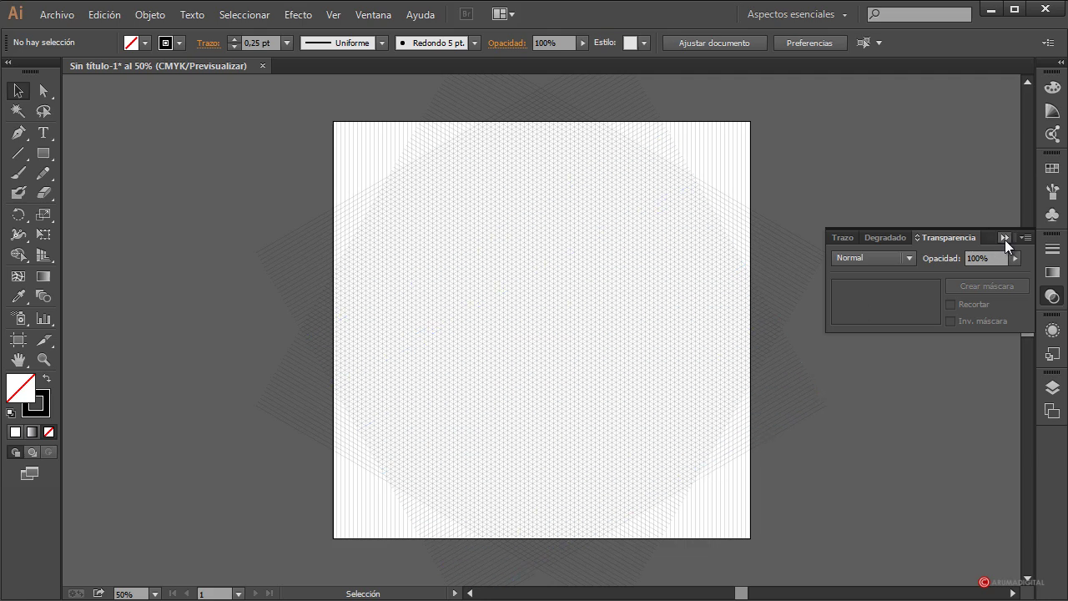
{"action": "left_click", "coordinate": [1005, 239]}
Step: Lock the grid layer Capa 1 and add a new empty layer above it for the drawing
{"action": "left_click", "coordinate": [1053, 389]}
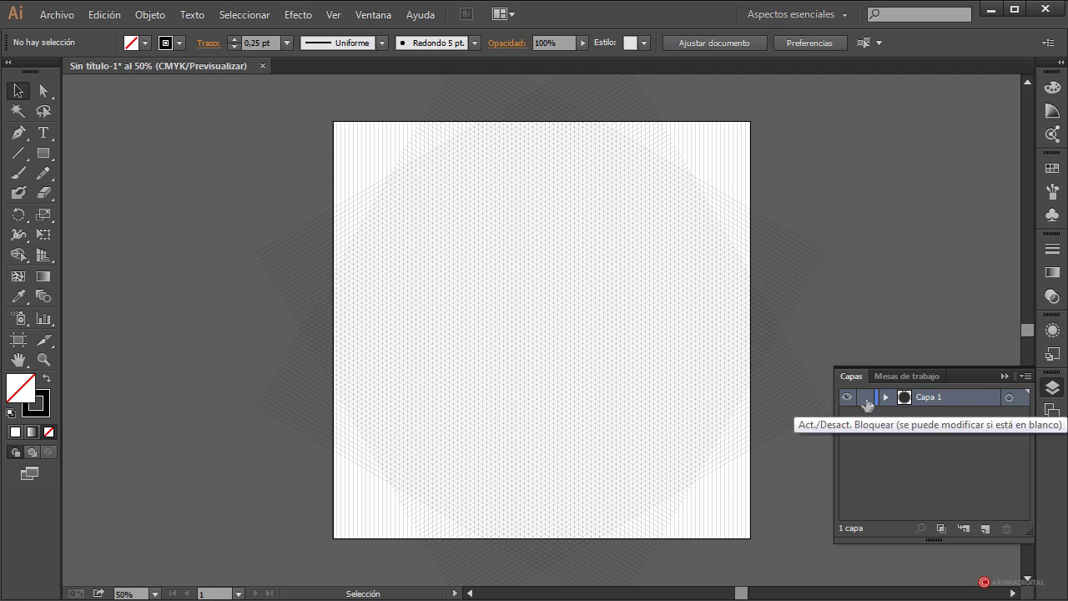
{"action": "left_click", "coordinate": [865, 398]}
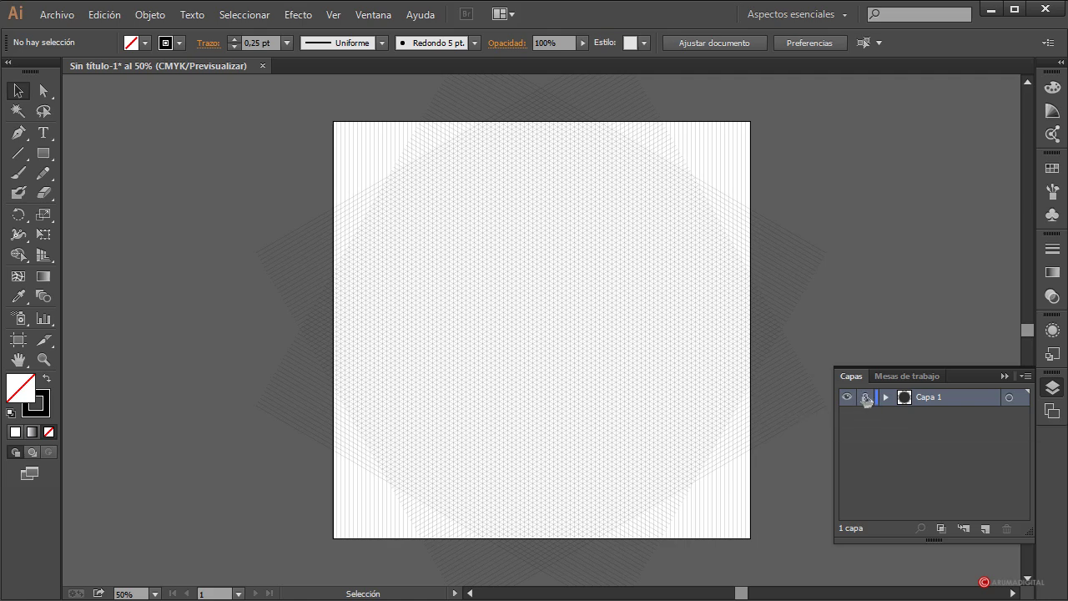
{"action": "left_click", "coordinate": [986, 527]}
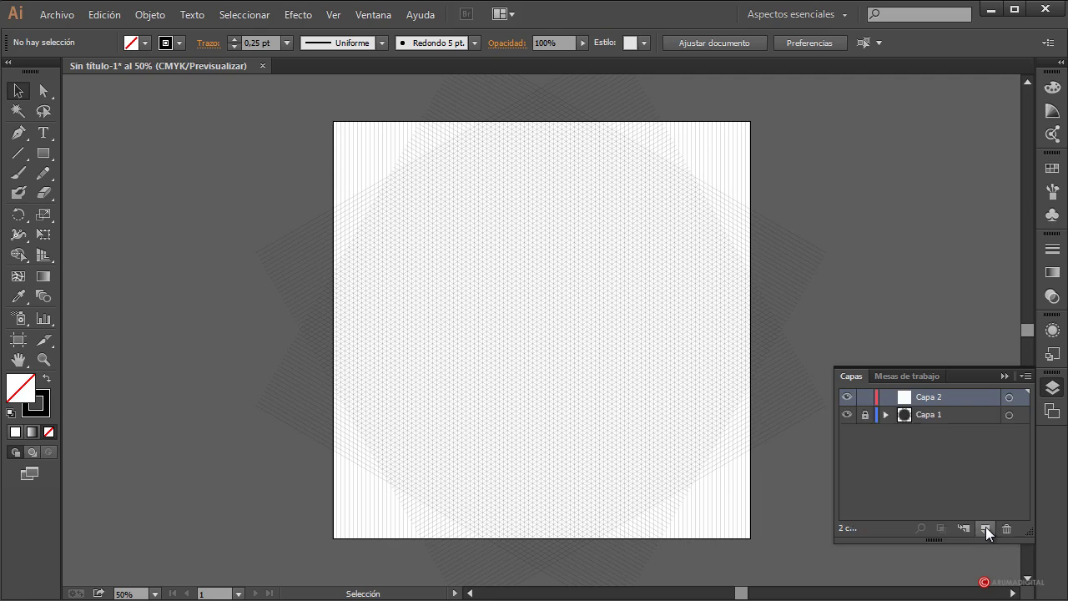
{"action": "left_click", "coordinate": [1004, 377]}
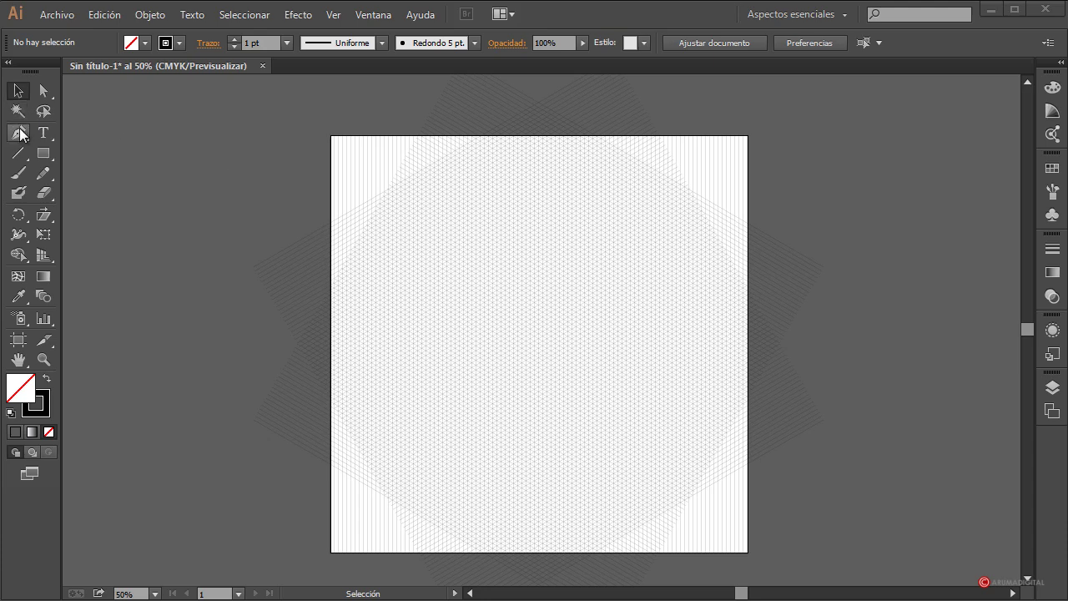
Step: At 200% zoom, start a cactus-like front face on grid intersections with the Pen tool, tracing the trunk's left edge, left arm and middle arm top
{"action": "left_click", "coordinate": [19, 134]}
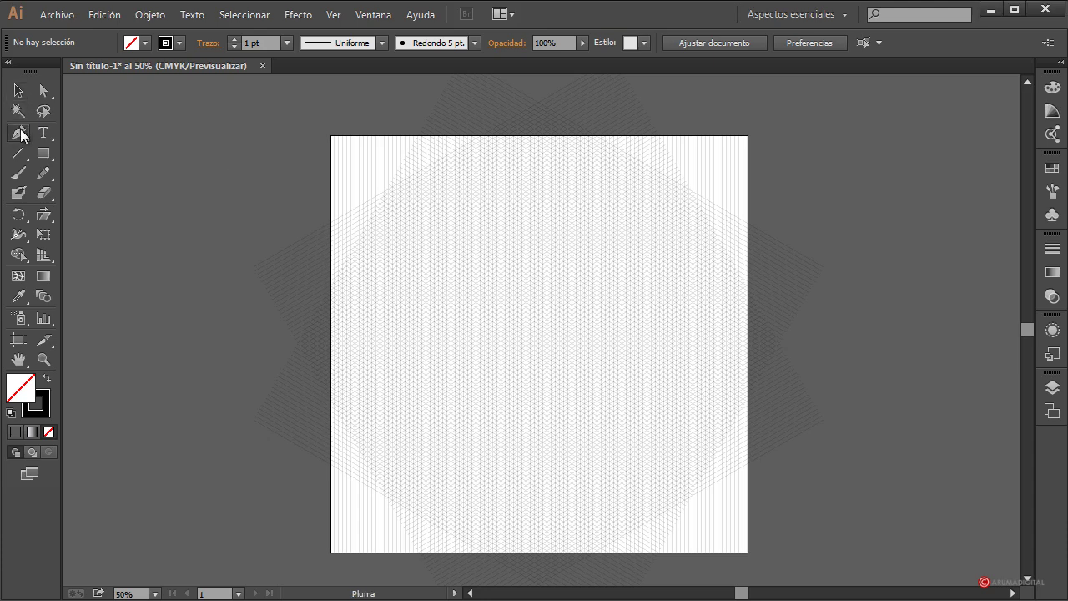
{"action": "type", "text": "200"}
{"action": "key", "text": "Return"}
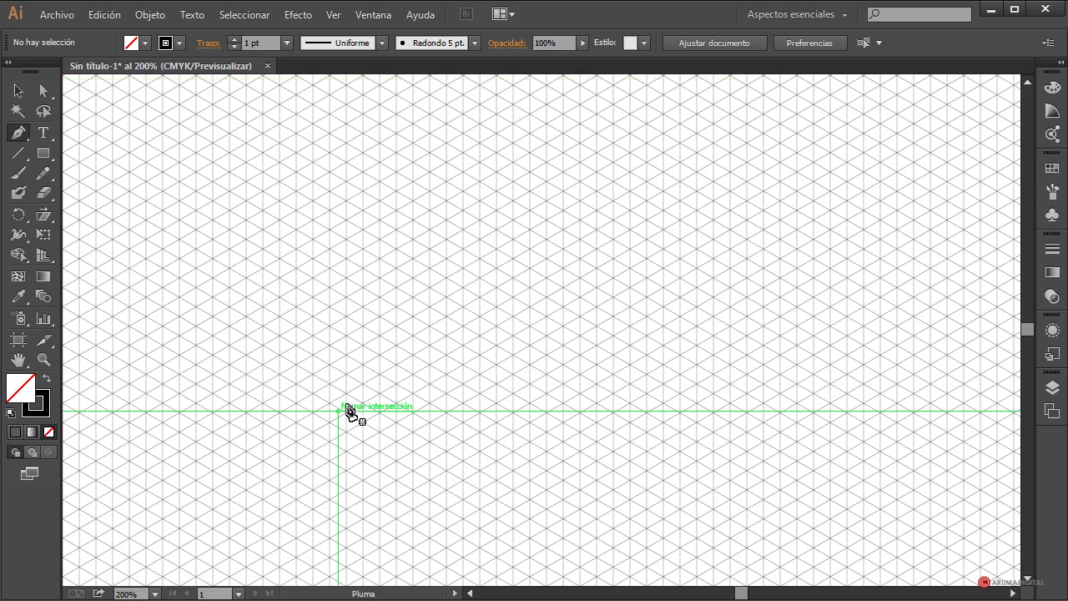
{"action": "left_click", "coordinate": [364, 384]}
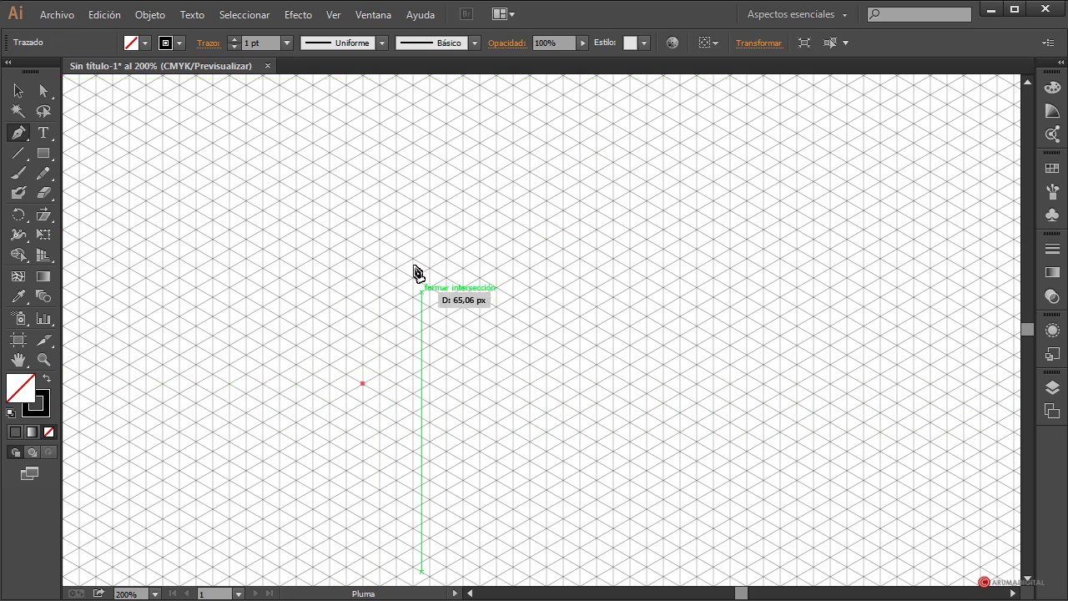
{"action": "left_click", "coordinate": [363, 289]}
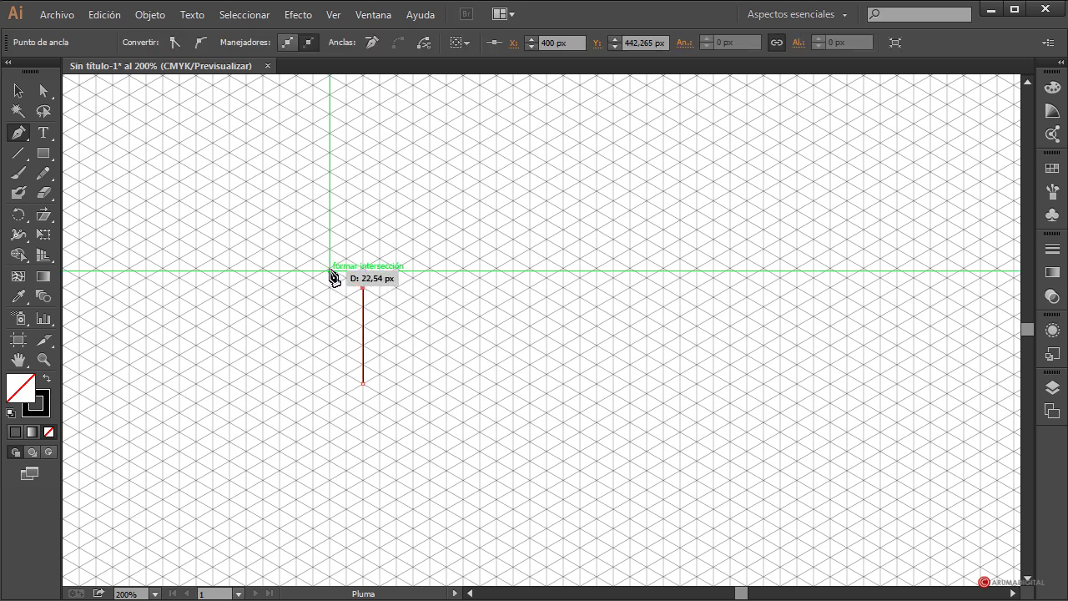
{"action": "left_click", "coordinate": [330, 271]}
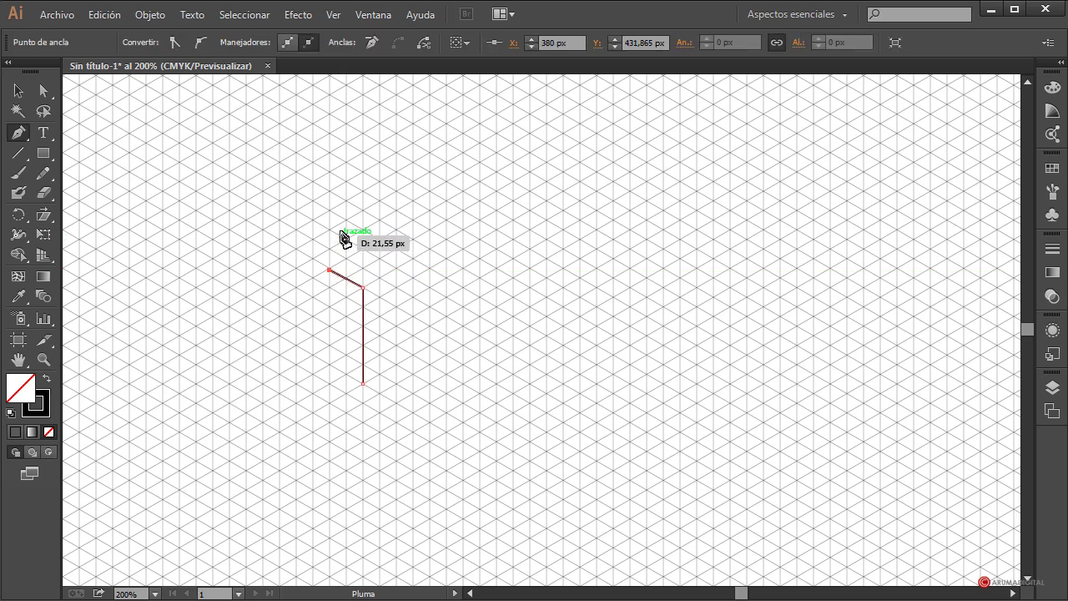
{"action": "left_click", "coordinate": [329, 191]}
{"action": "left_click", "coordinate": [345, 200]}
{"action": "left_click", "coordinate": [345, 258]}
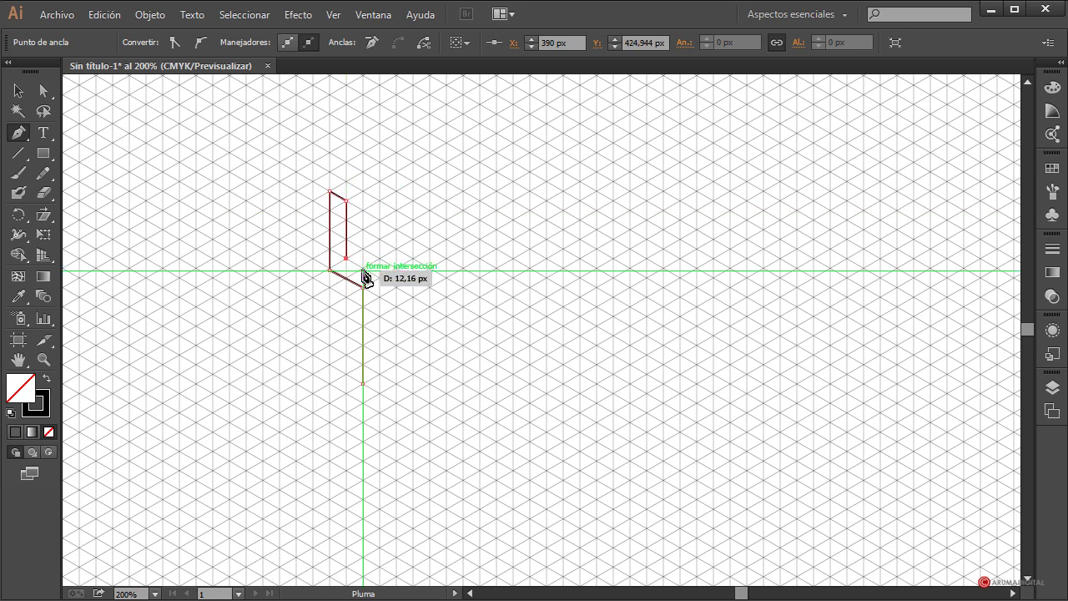
{"action": "left_click", "coordinate": [363, 266]}
{"action": "left_click", "coordinate": [363, 191]}
{"action": "left_click", "coordinate": [380, 201]}
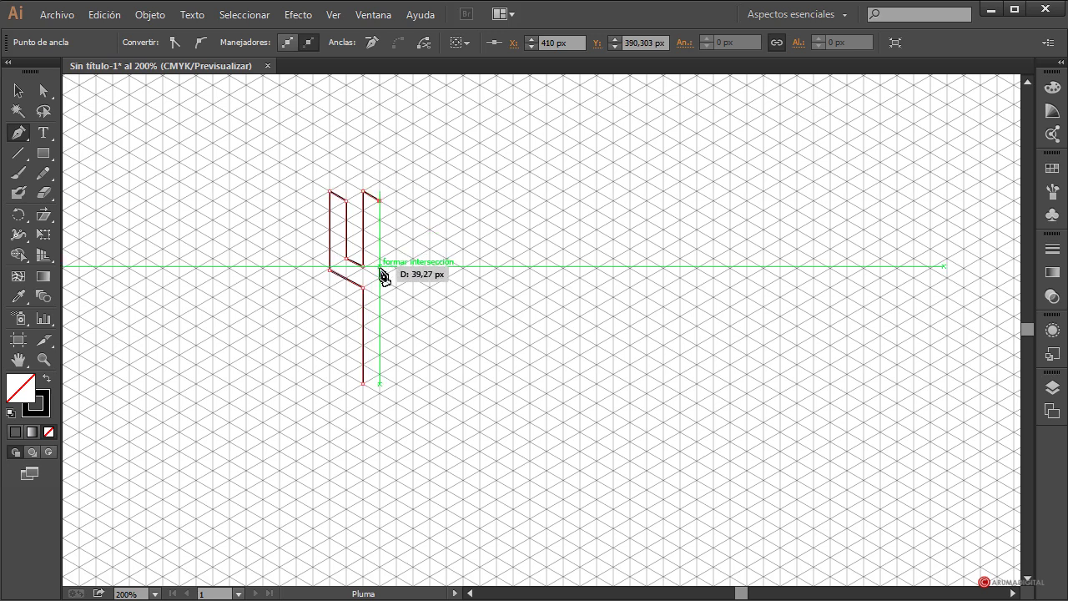
Step: Complete the front face with the right arm and the trunk's right edge, closing the path at the trunk base, about 50 px wide overall
{"action": "left_click", "coordinate": [380, 297]}
{"action": "left_click", "coordinate": [396, 306]}
{"action": "left_click", "coordinate": [397, 229]}
{"action": "left_click", "coordinate": [413, 240]}
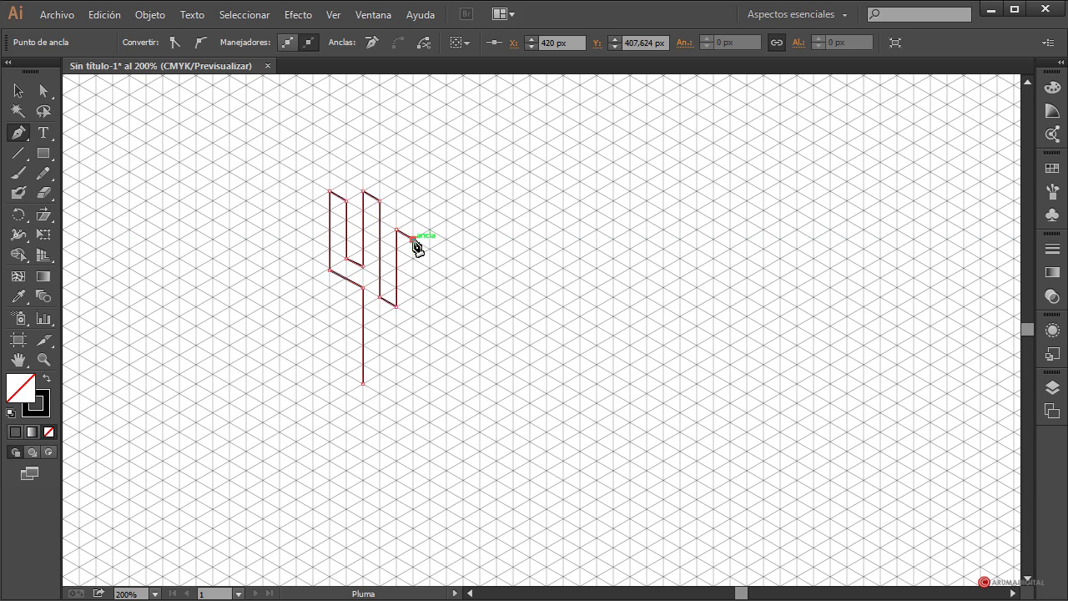
{"action": "left_click", "coordinate": [413, 335]}
{"action": "left_click", "coordinate": [380, 316]}
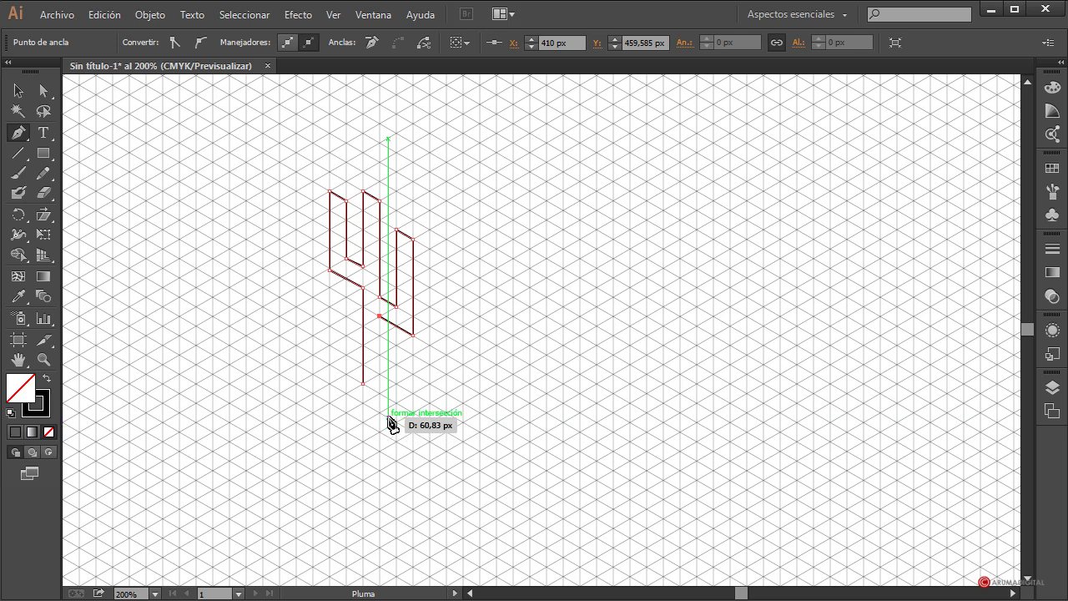
{"action": "left_click", "coordinate": [380, 393]}
{"action": "left_click", "coordinate": [364, 385]}
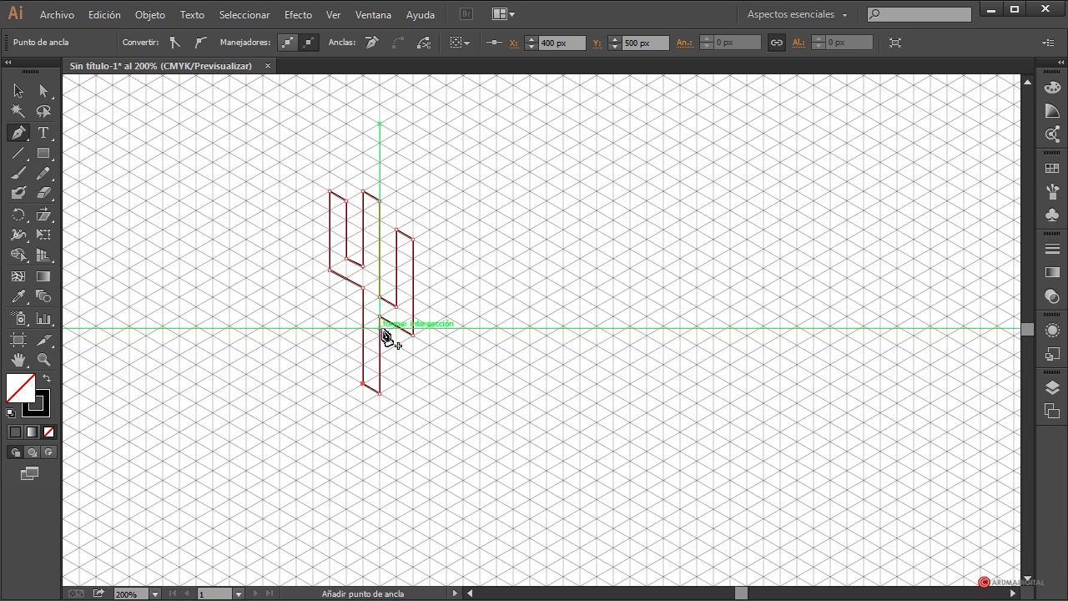
Step: Draw a closed rhombus top face on the right arm, about 20 px wide, following the grid
{"action": "left_click", "coordinate": [413, 221]}
{"action": "left_click", "coordinate": [429, 229]}
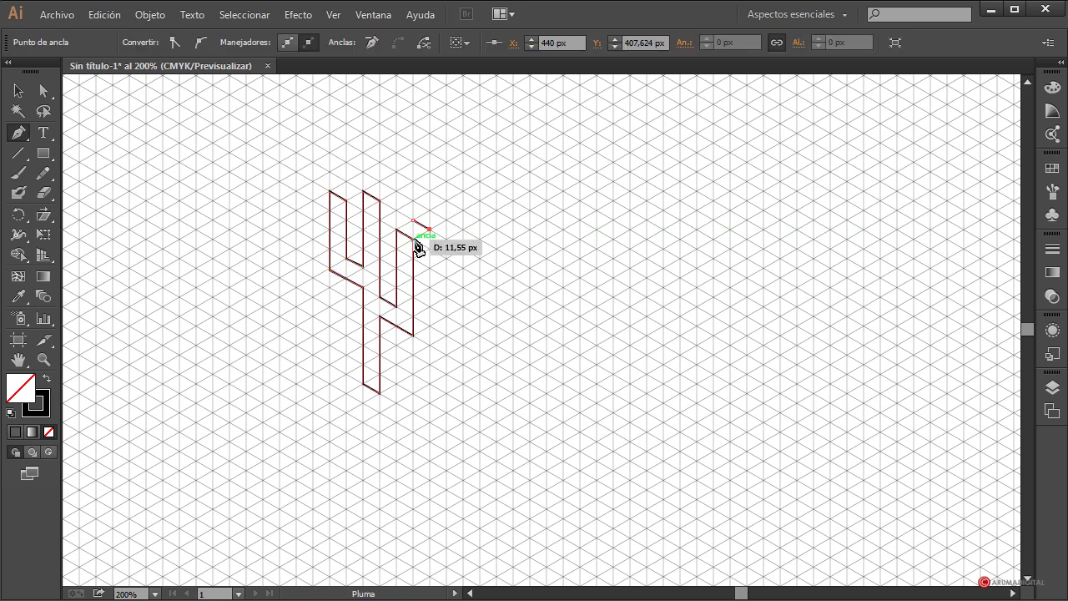
{"action": "left_click", "coordinate": [413, 222]}
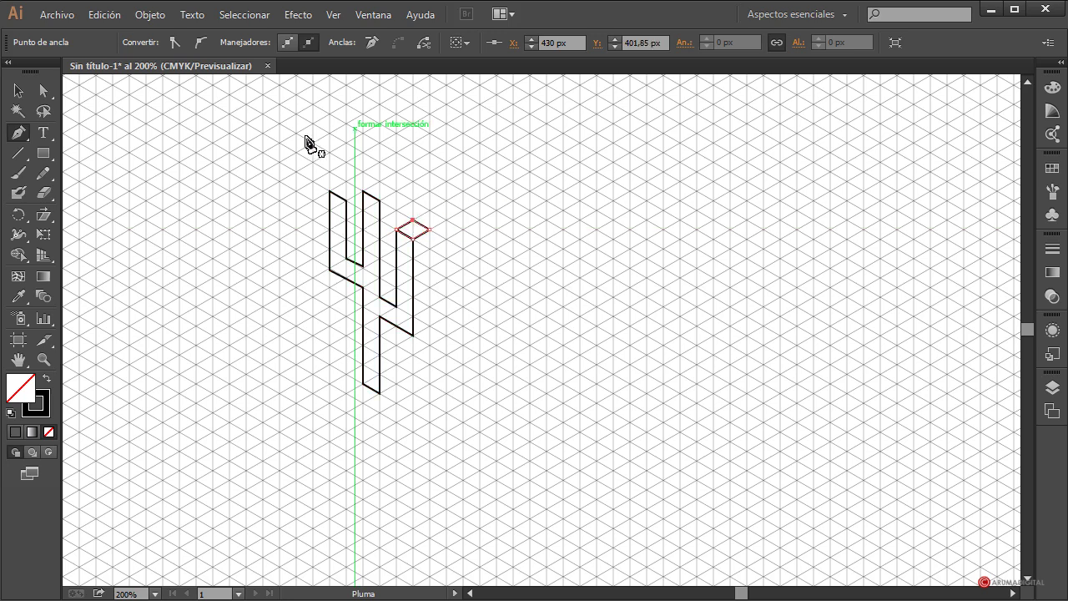
Step: Draw closed rhombus top faces on the left and middle arms, each about 20 px wide, following the grid
{"action": "left_click", "coordinate": [330, 191]}
{"action": "left_click", "coordinate": [346, 181]}
{"action": "left_click", "coordinate": [363, 191]}
{"action": "left_click", "coordinate": [346, 201]}
{"action": "left_click", "coordinate": [331, 191]}
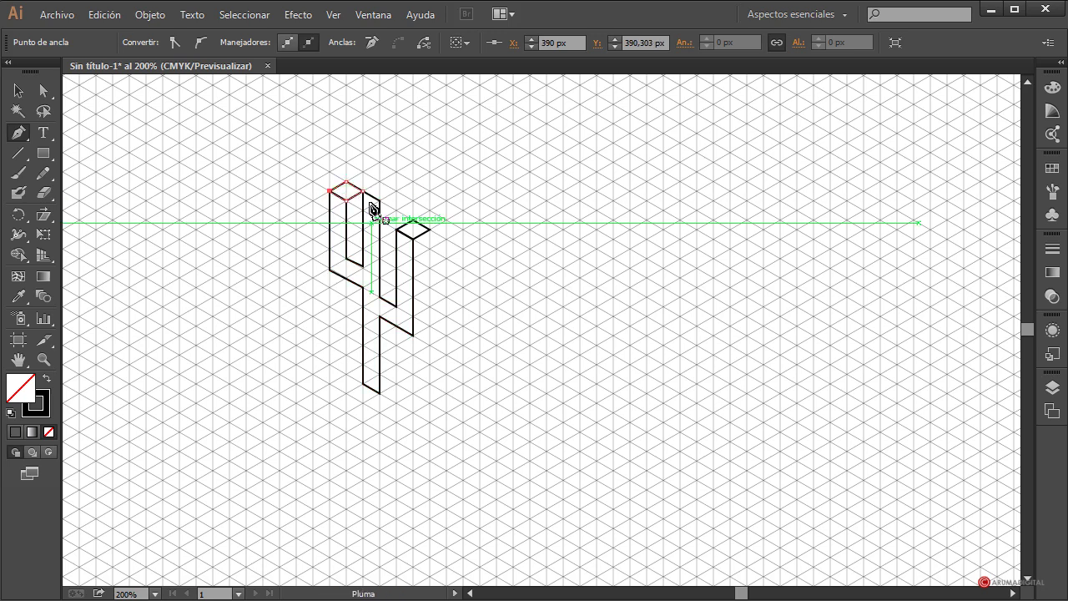
{"action": "left_click", "coordinate": [381, 201]}
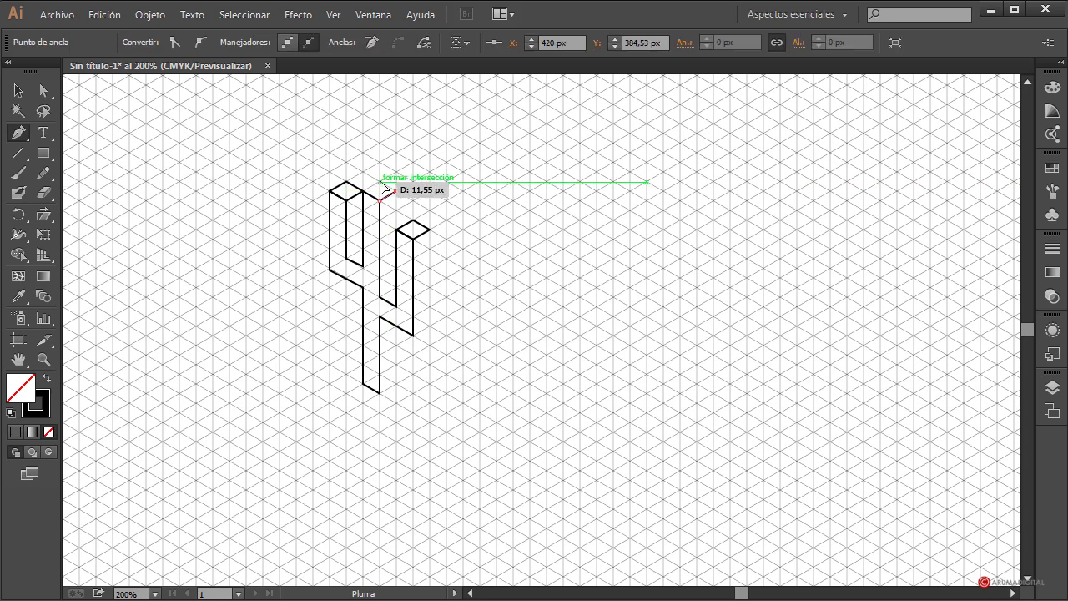
{"action": "left_click", "coordinate": [380, 182]}
{"action": "left_click", "coordinate": [363, 191]}
{"action": "left_click", "coordinate": [381, 201]}
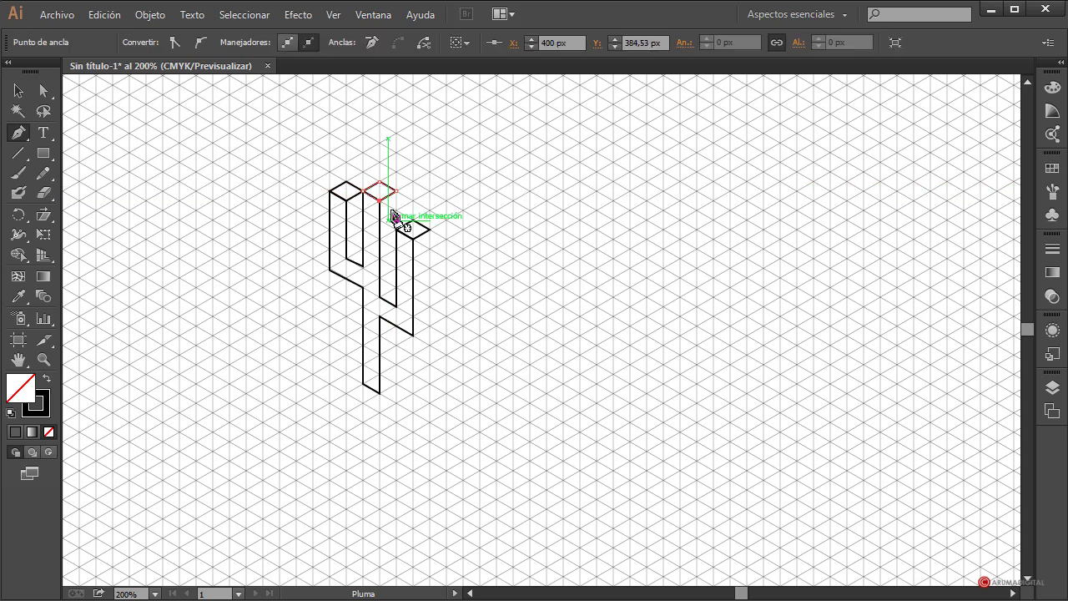
Step: Draw the right arm's closed side face beneath its top face, align its lower outer corner with the grid and deselect it
{"action": "left_click", "coordinate": [430, 229]}
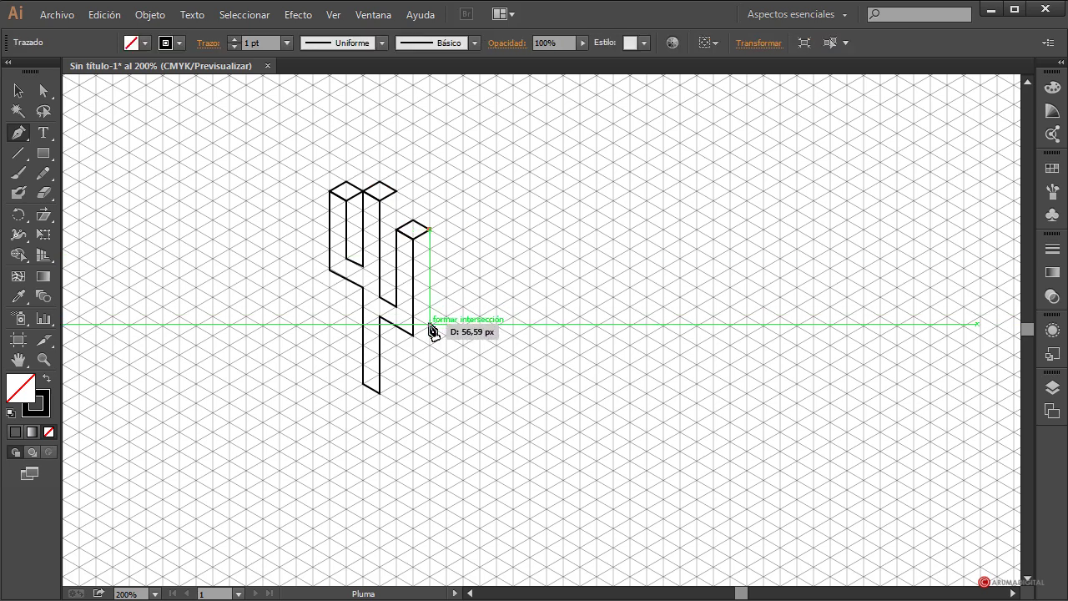
{"action": "left_click", "coordinate": [430, 324]}
{"action": "left_click", "coordinate": [414, 335]}
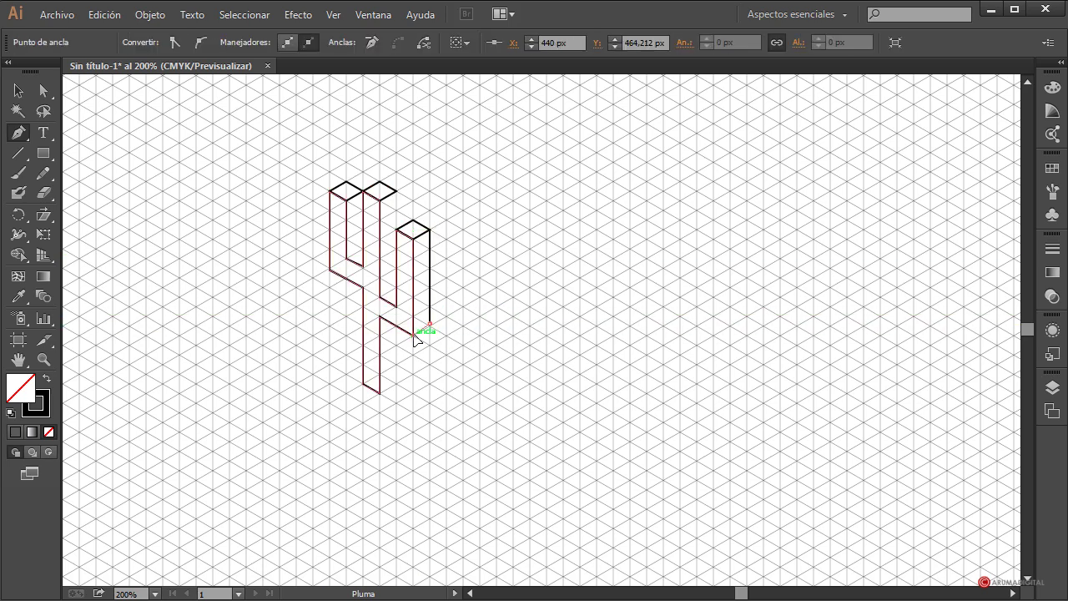
{"action": "left_click", "coordinate": [414, 240]}
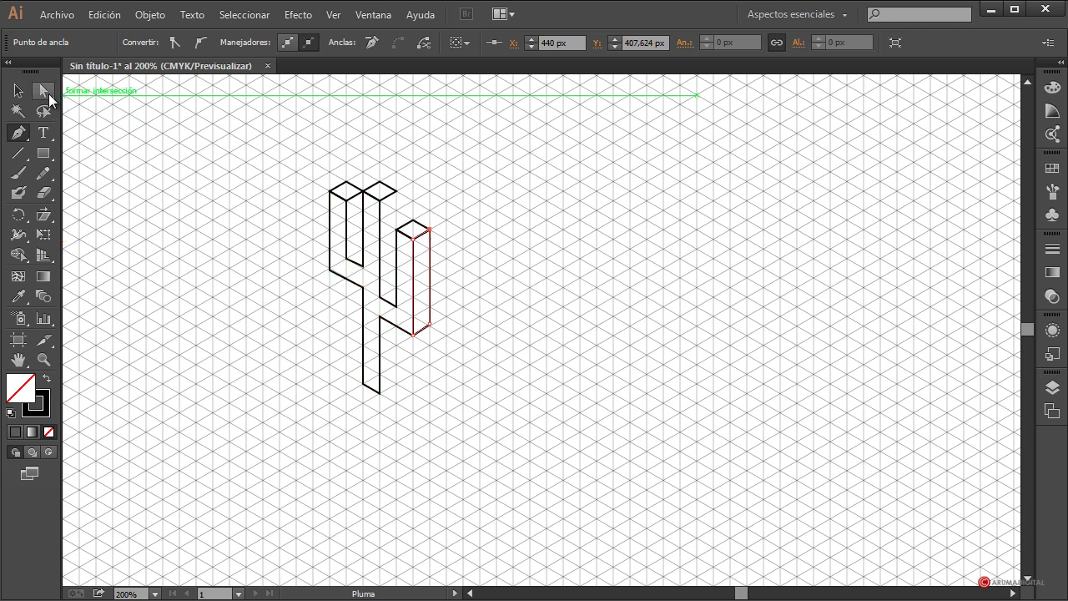
{"action": "left_click", "coordinate": [42, 87]}
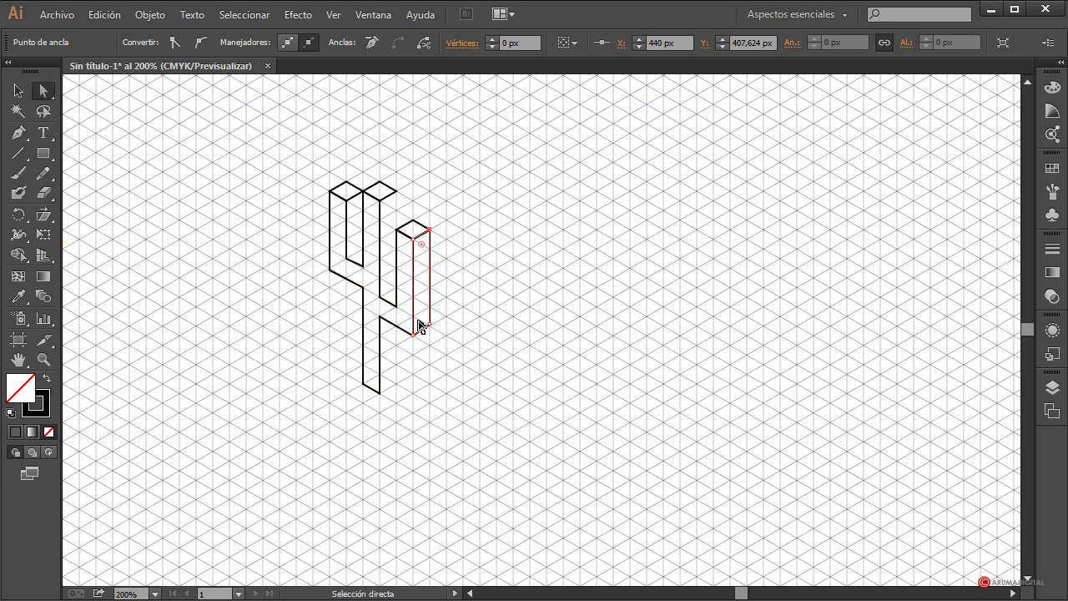
{"action": "left_click", "coordinate": [504, 382]}
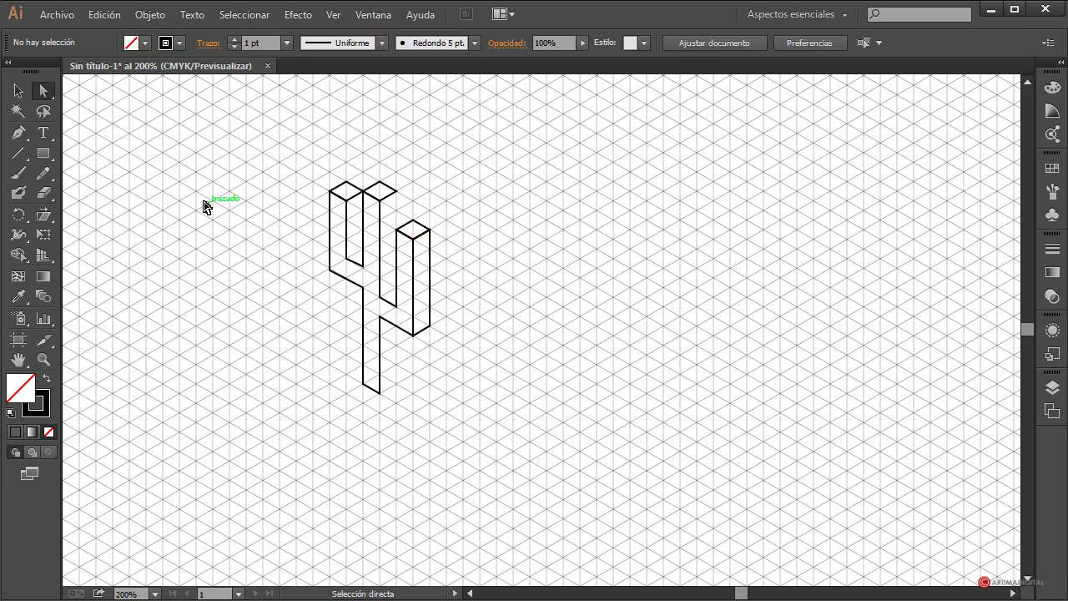
Step: Draw the middle arm's closed side face with the Pen tool, from its top face down to the base of the gap
{"action": "left_click", "coordinate": [23, 135]}
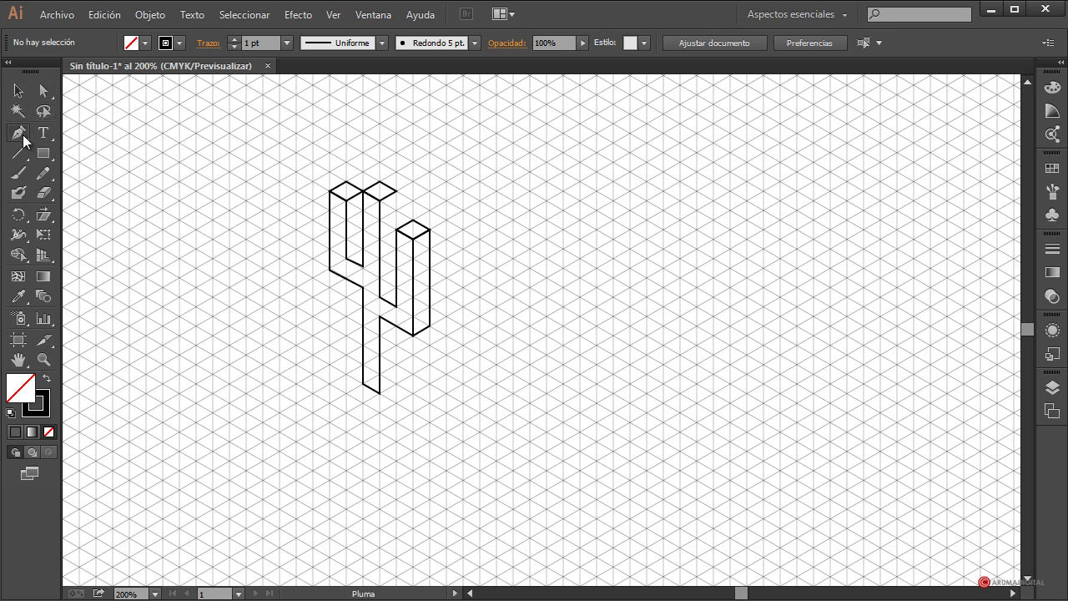
{"action": "left_click", "coordinate": [396, 191]}
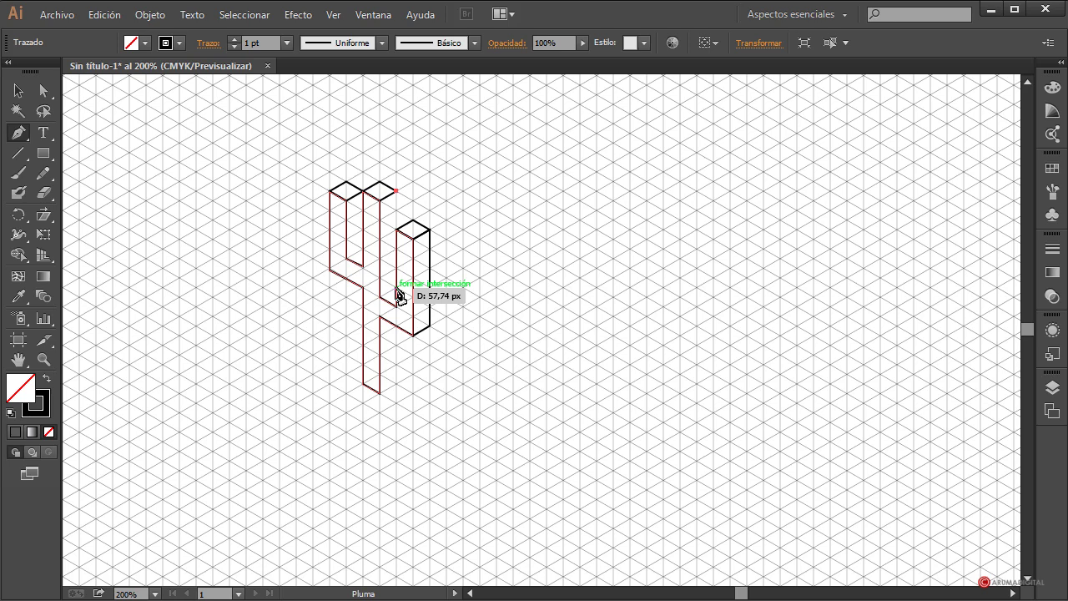
{"action": "left_click", "coordinate": [397, 289]}
{"action": "left_click", "coordinate": [380, 296]}
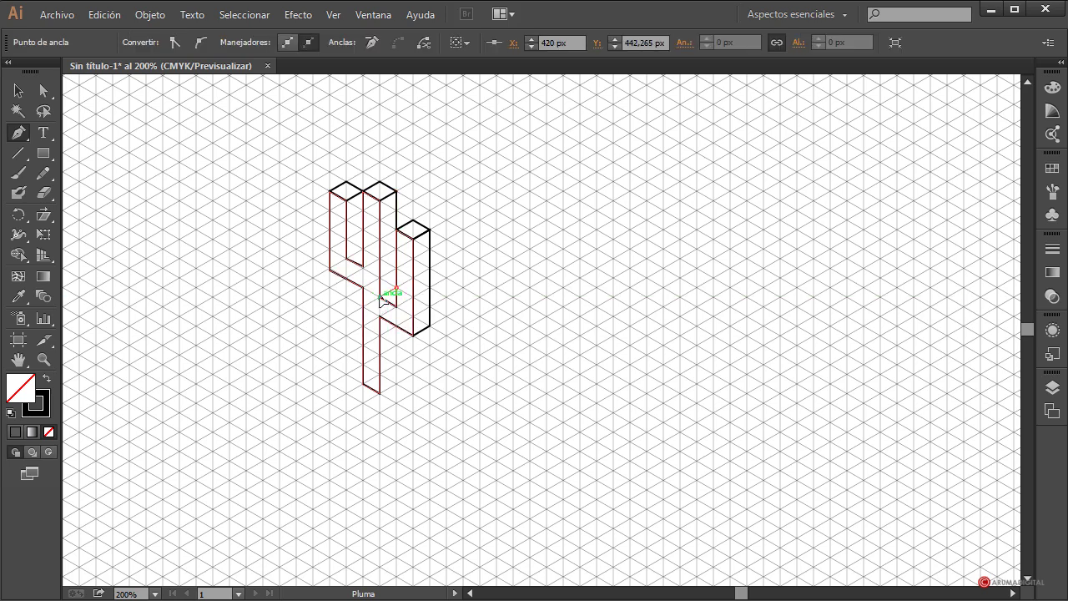
{"action": "left_click", "coordinate": [380, 201]}
{"action": "left_click", "coordinate": [395, 191]}
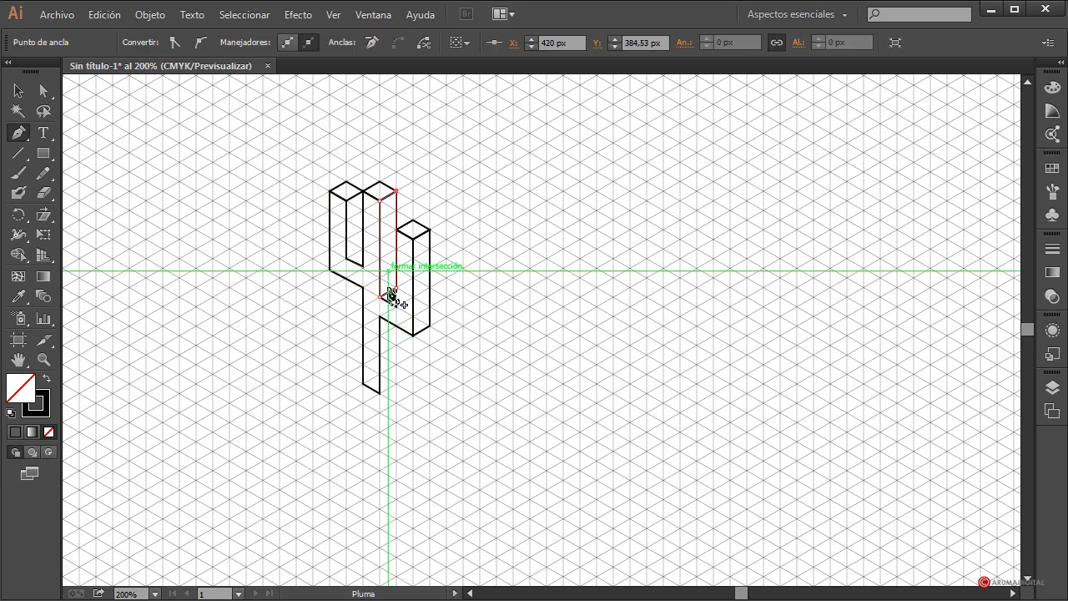
Step: Draw the left arm's closed side face between its top face and the base of the gap beside the middle arm
{"action": "left_click", "coordinate": [345, 202]}
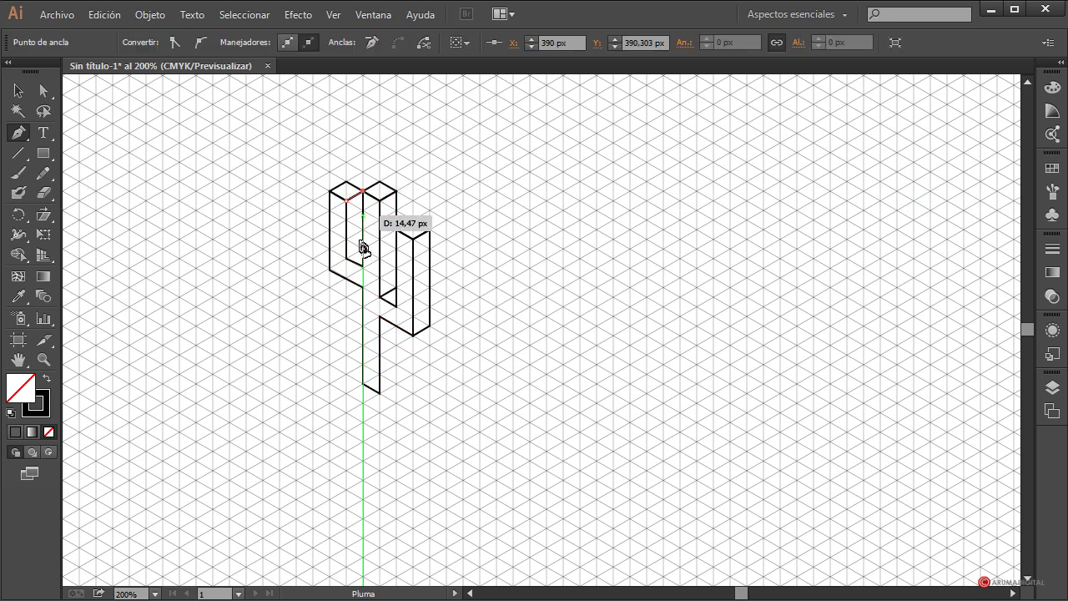
{"action": "left_click_drag", "start_coordinate": [362, 250], "coordinate": [352, 265]}
{"action": "left_click", "coordinate": [362, 192]}
{"action": "left_click", "coordinate": [345, 201]}
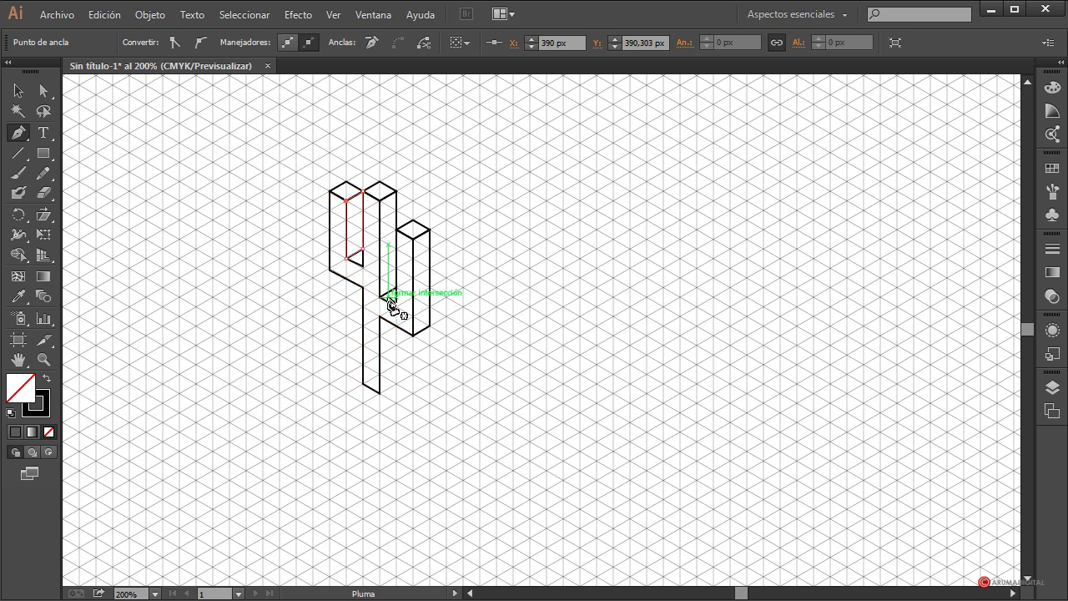
Step: Draw small closed triangles for the visible upper surfaces at the bottoms of the two gaps between the arms
{"action": "left_click", "coordinate": [381, 297]}
{"action": "left_click_drag", "start_coordinate": [396, 289], "coordinate": [400, 305]}
{"action": "left_click", "coordinate": [383, 299]}
{"action": "left_click_drag", "start_coordinate": [347, 259], "coordinate": [370, 262]}
{"action": "left_click", "coordinate": [362, 247]}
{"action": "left_click", "coordinate": [359, 267]}
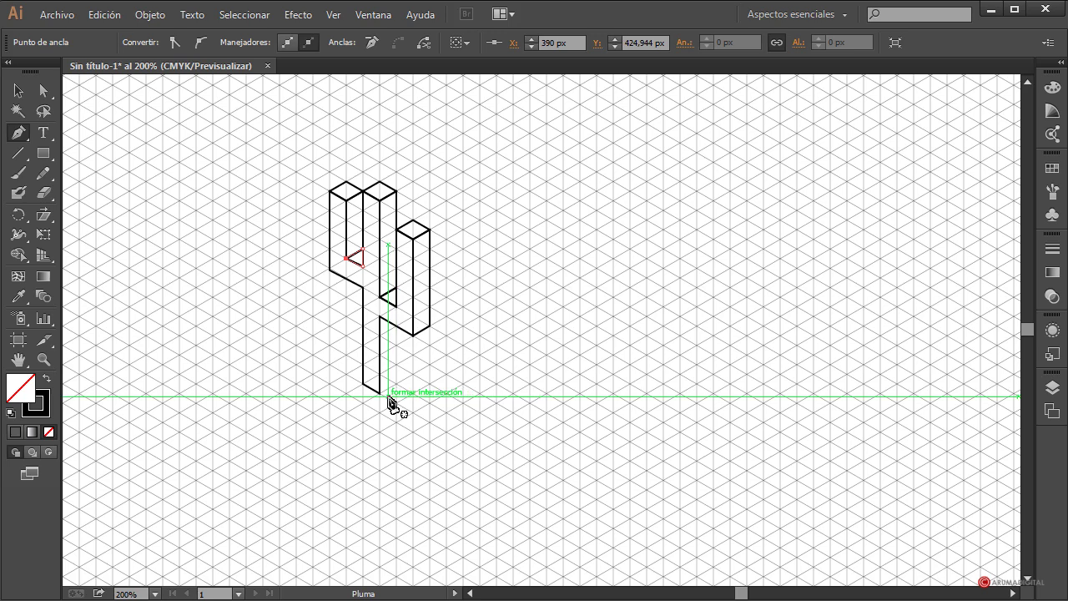
Step: Draw the closed side face of the trunk with the Pen tool, from its base up to the underside of the arm, and deselect it
{"action": "left_click_drag", "start_coordinate": [380, 392], "coordinate": [397, 382]}
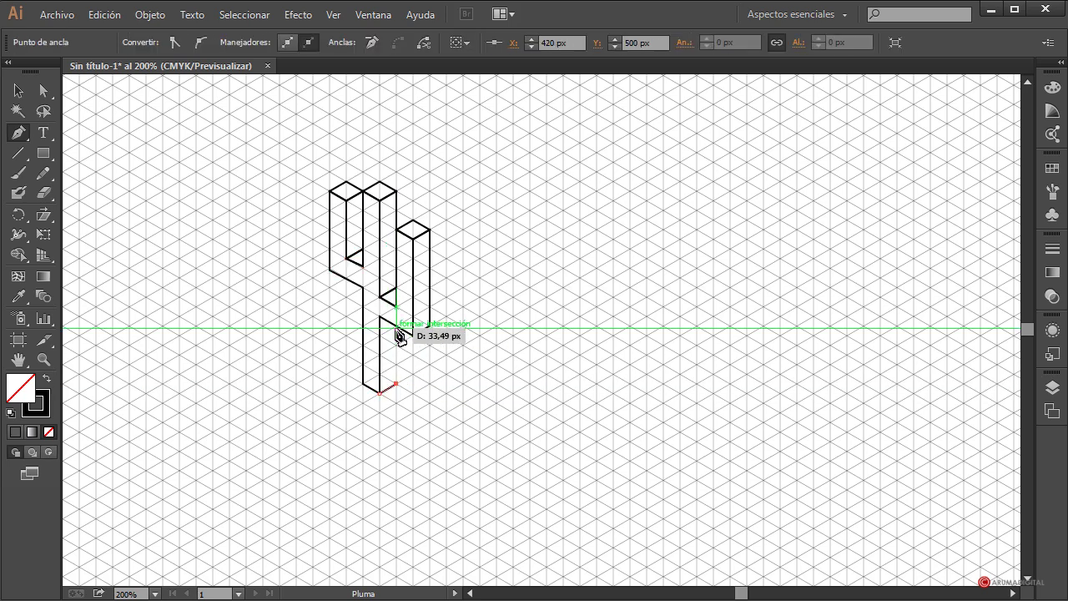
{"action": "left_click_drag", "start_coordinate": [380, 316], "coordinate": [380, 392]}
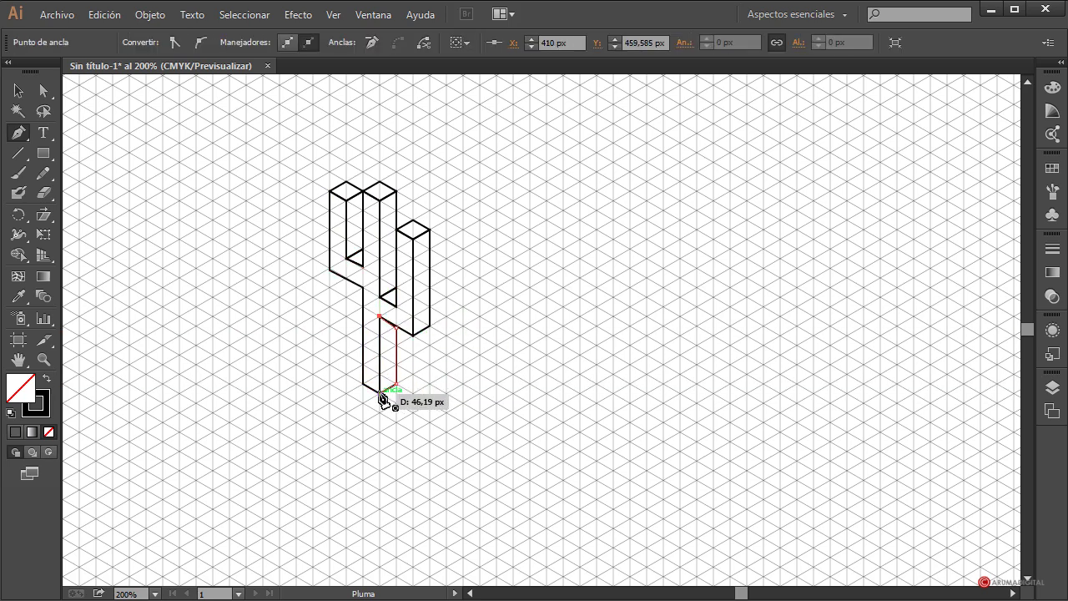
{"action": "left_click", "coordinate": [19, 90]}
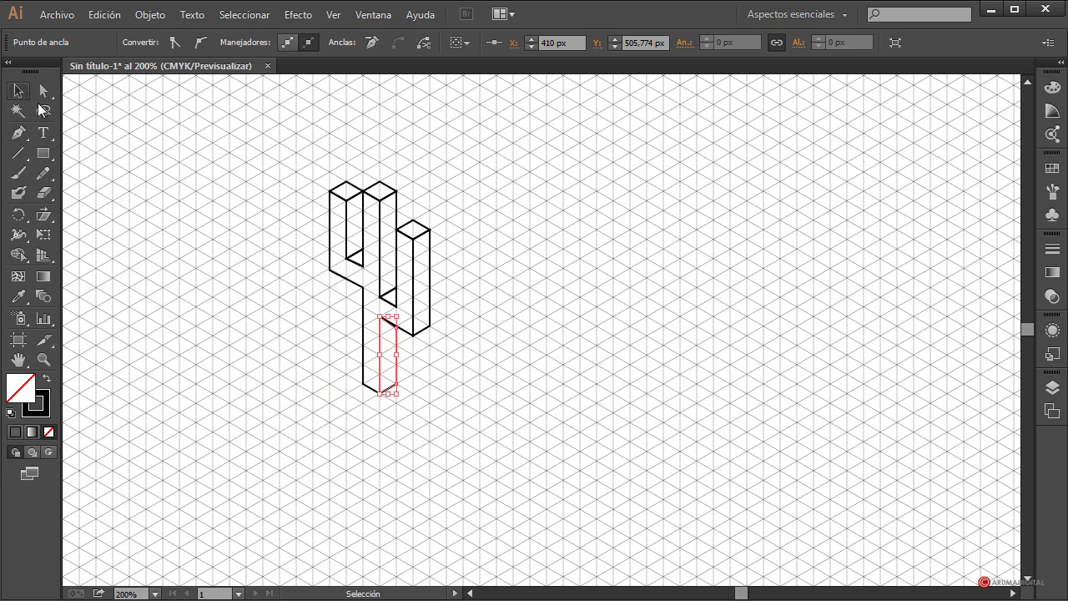
{"action": "left_click", "coordinate": [482, 251]}
Step: Fill all faces of the cactus with the green swatch C=50 M=0 Y=100 K=0 and deselect them
{"action": "left_click_drag", "start_coordinate": [512, 150], "coordinate": [307, 402]}
{"action": "left_click", "coordinate": [146, 43]}
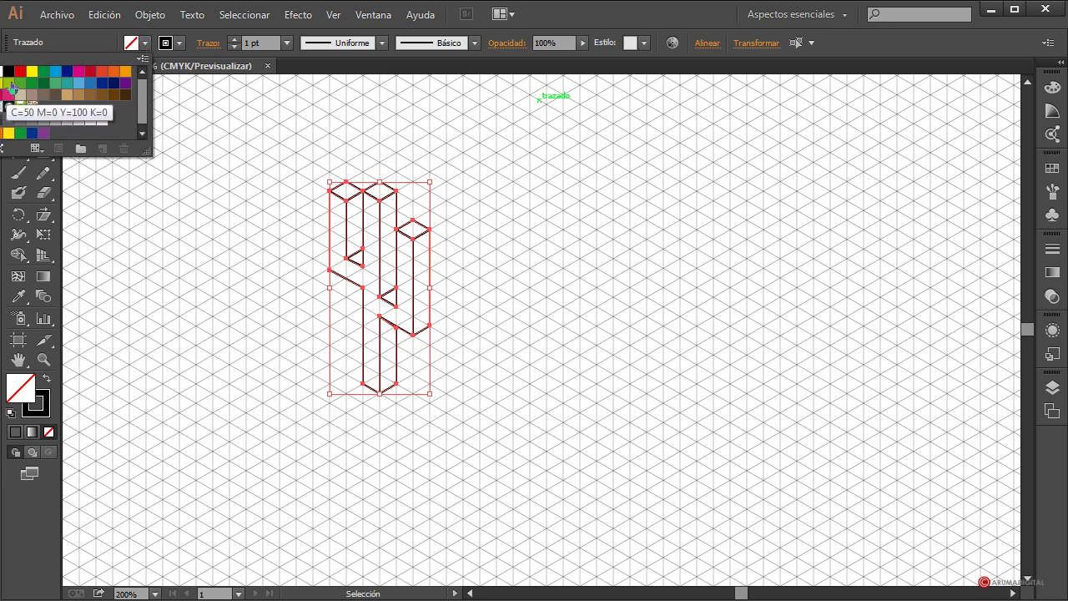
{"action": "left_click", "coordinate": [12, 86]}
{"action": "left_click", "coordinate": [520, 197]}
{"action": "left_click", "coordinate": [539, 269]}
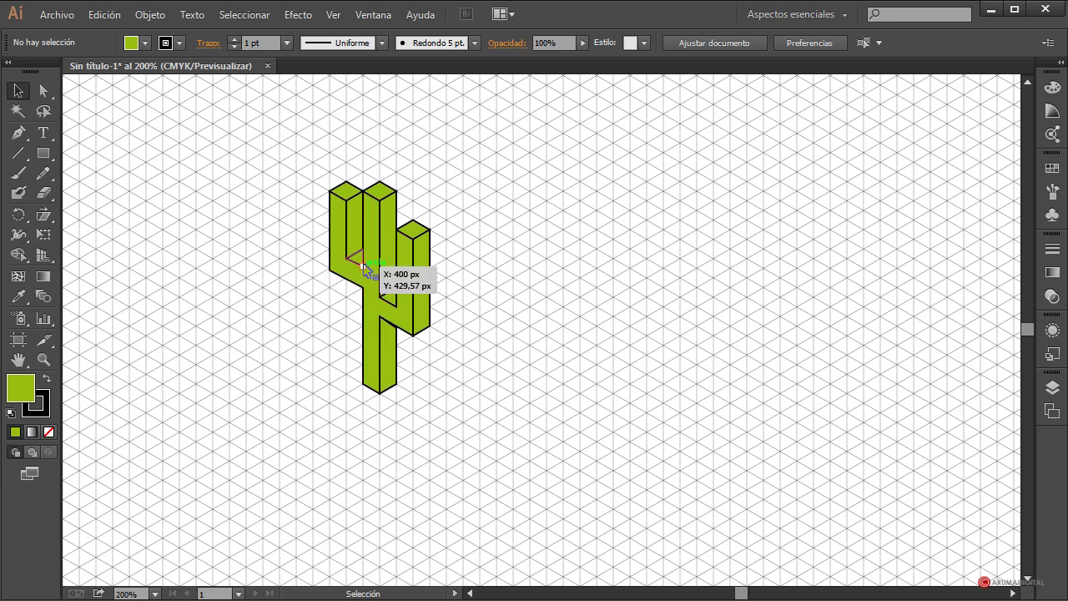
Step: Adjust the anchor points at the left gap triangle's lower corner and the trunk side face's upper outer corner to meet the adjoining edges
{"action": "left_click", "coordinate": [43, 92]}
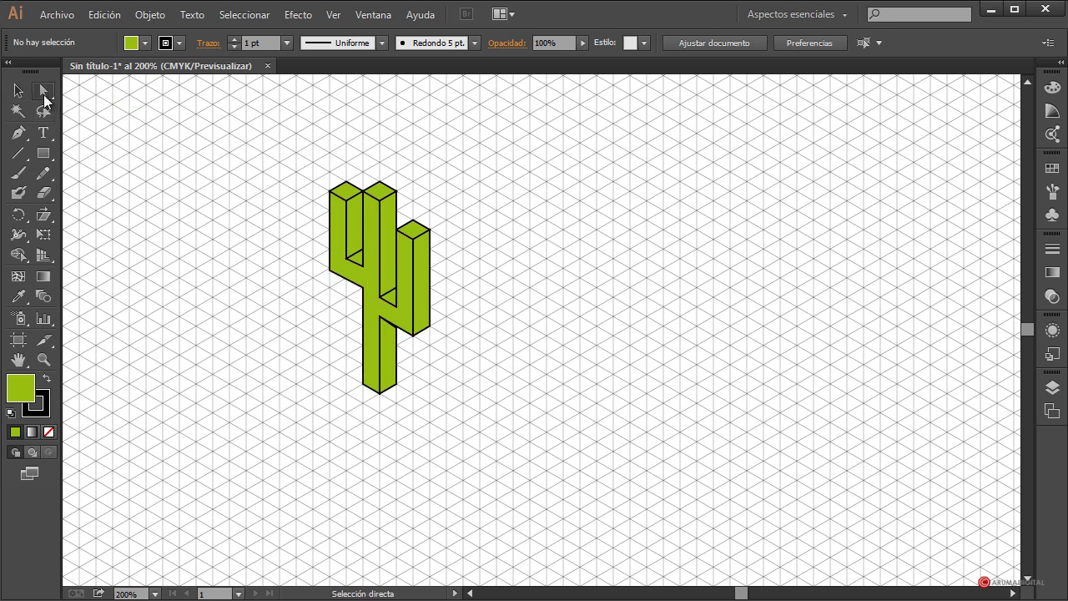
{"action": "left_click", "coordinate": [364, 266]}
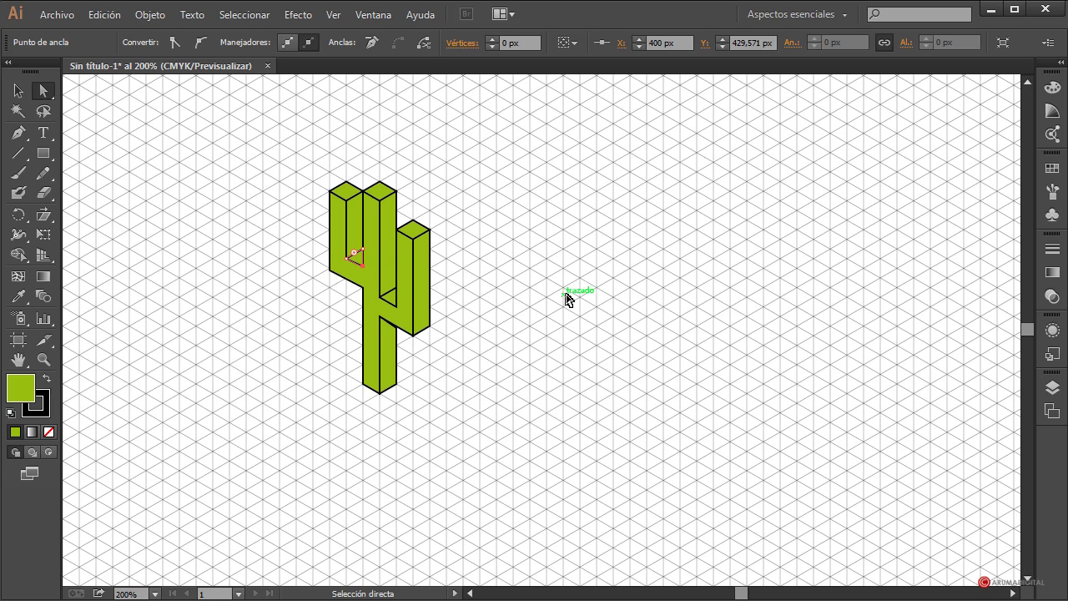
{"action": "left_click", "coordinate": [548, 347]}
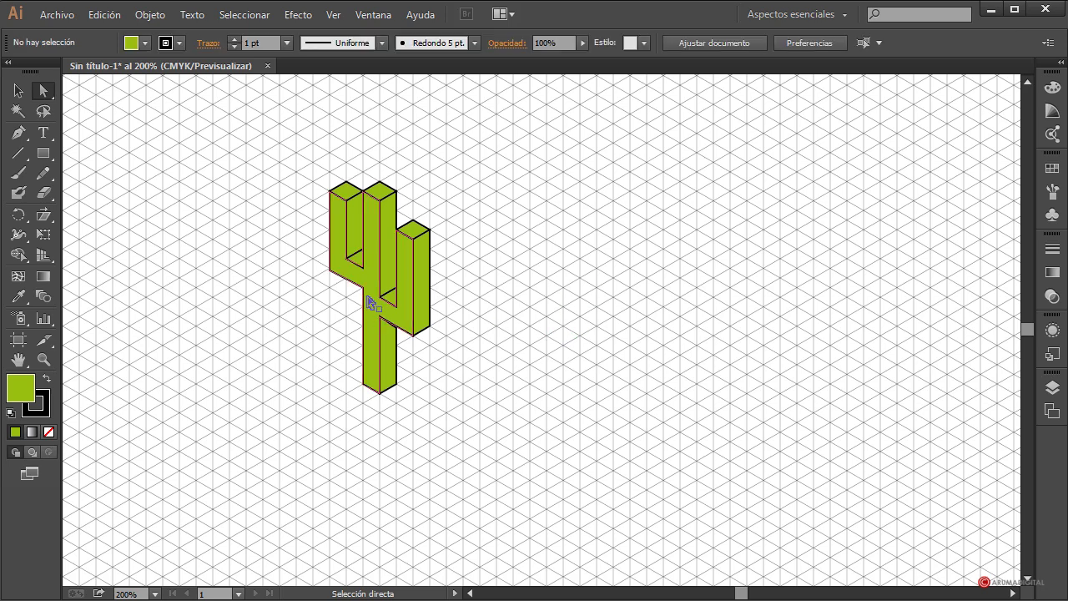
{"action": "left_click", "coordinate": [362, 264]}
{"action": "left_click", "coordinate": [557, 384]}
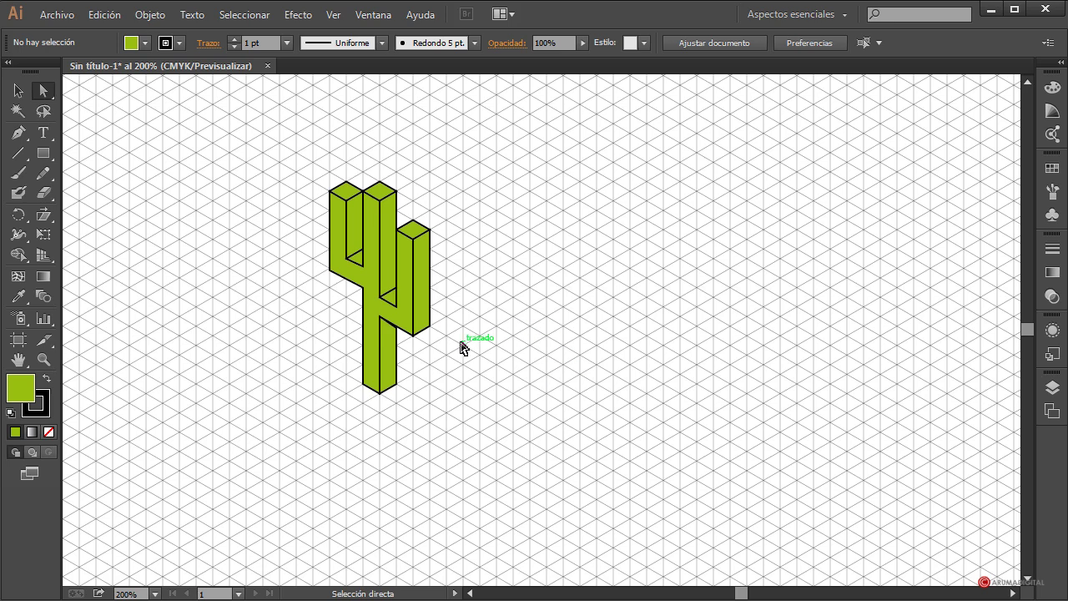
{"action": "left_click", "coordinate": [398, 329]}
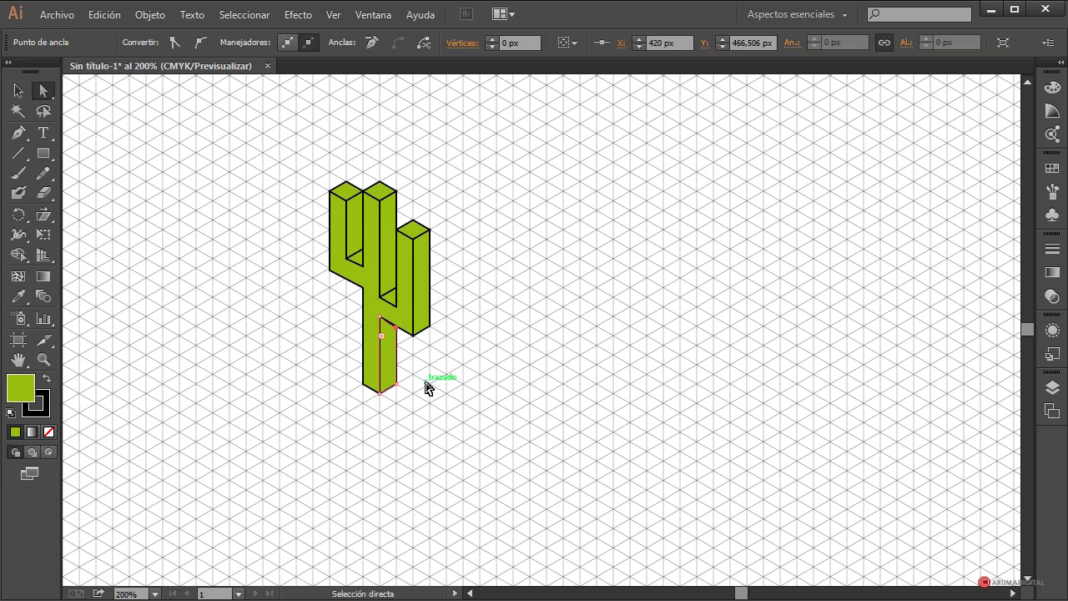
{"action": "left_click", "coordinate": [526, 415]}
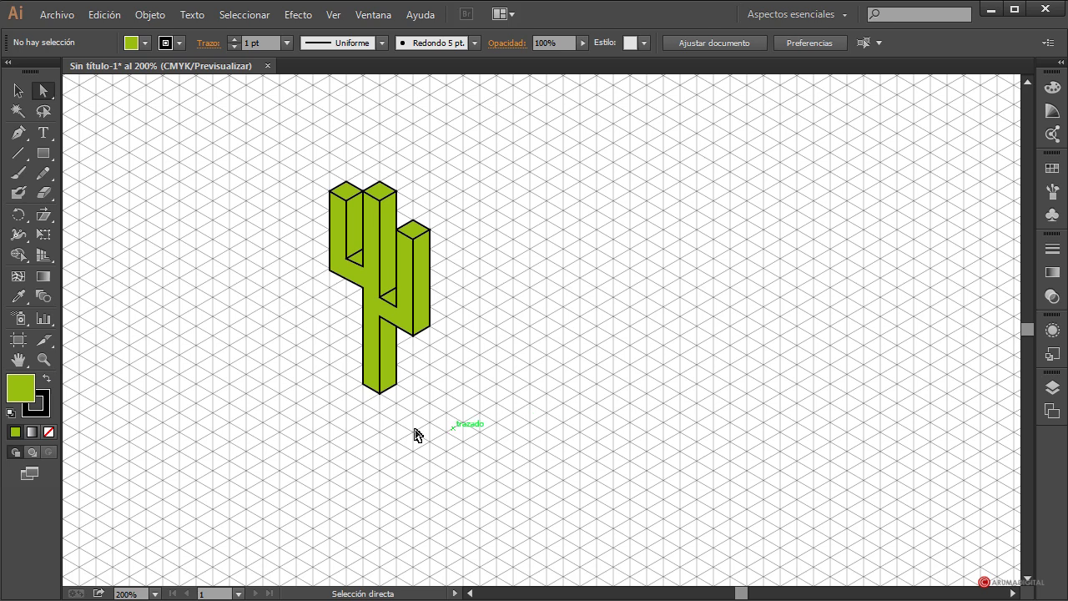
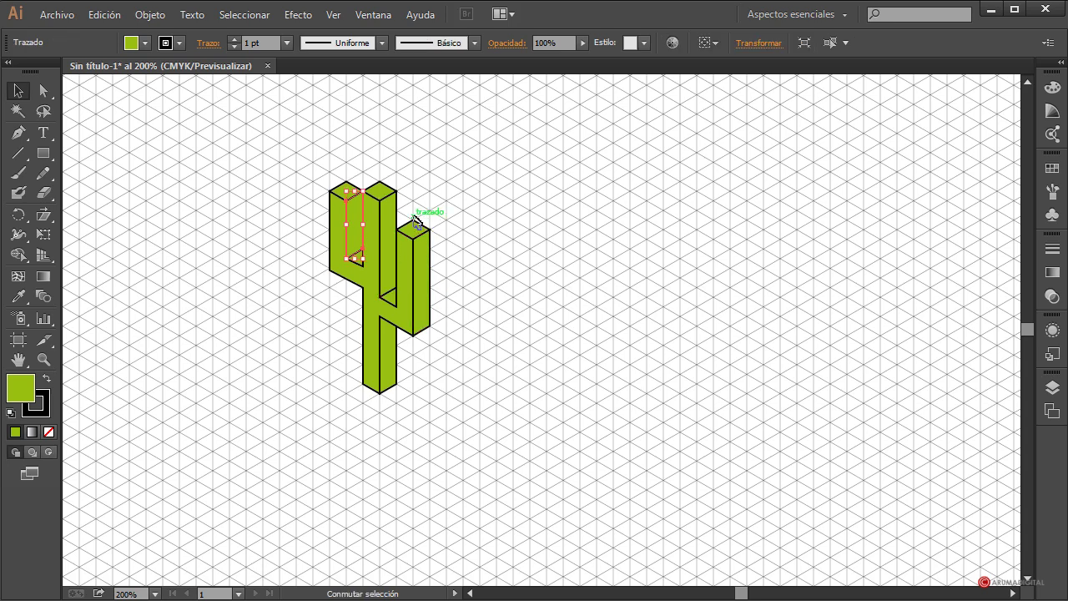
Step: Darken the cactus's right-hand side faces and both gap triangles by setting their fill's black value to 28%
{"action": "left_click", "coordinate": [386, 218], "text": "shift"}
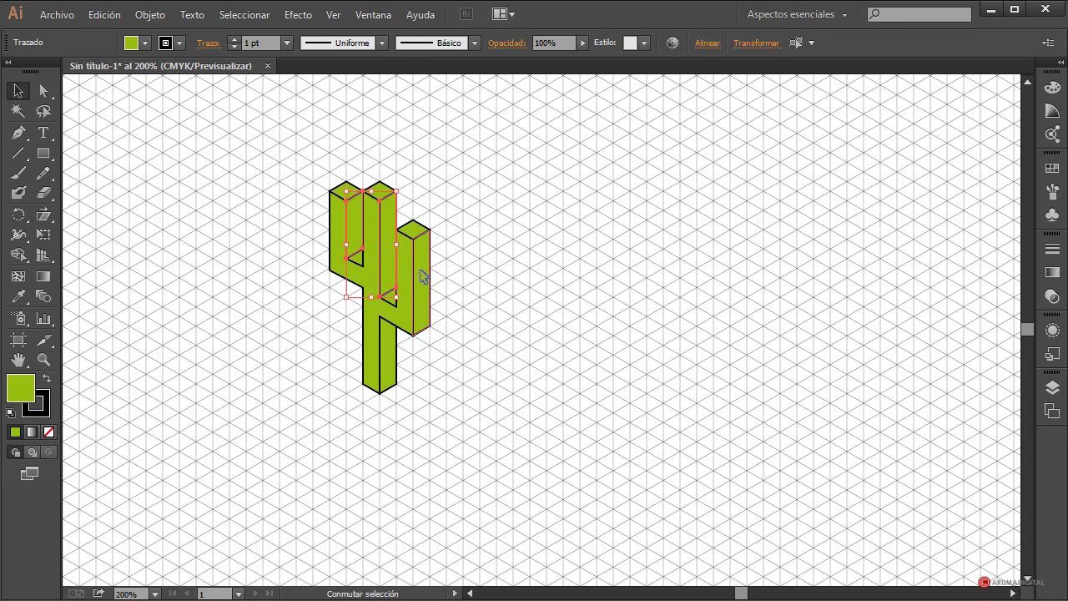
{"action": "left_click", "coordinate": [424, 277], "text": "shift"}
{"action": "left_click", "coordinate": [401, 368], "text": "shift"}
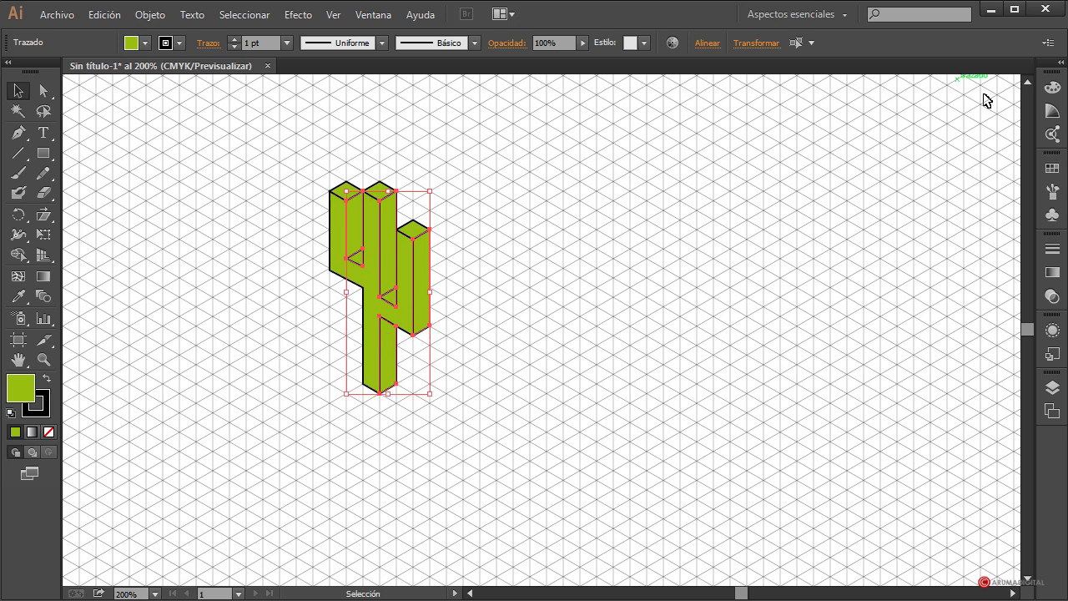
{"action": "left_click", "coordinate": [1053, 98]}
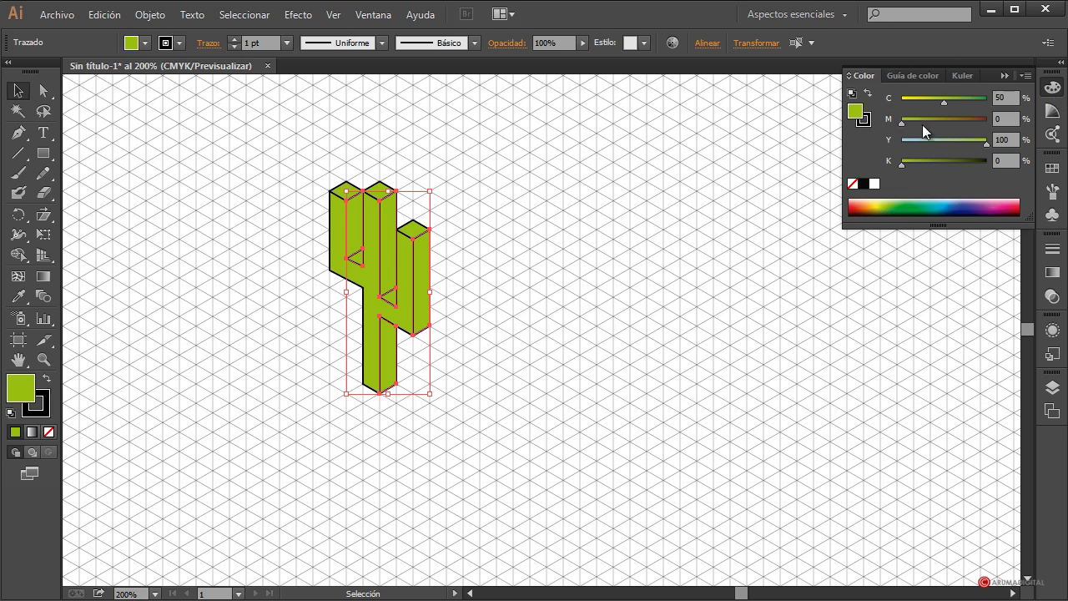
{"action": "left_click_drag", "start_coordinate": [905, 164], "coordinate": [930, 166]}
{"action": "left_click", "coordinate": [570, 307]}
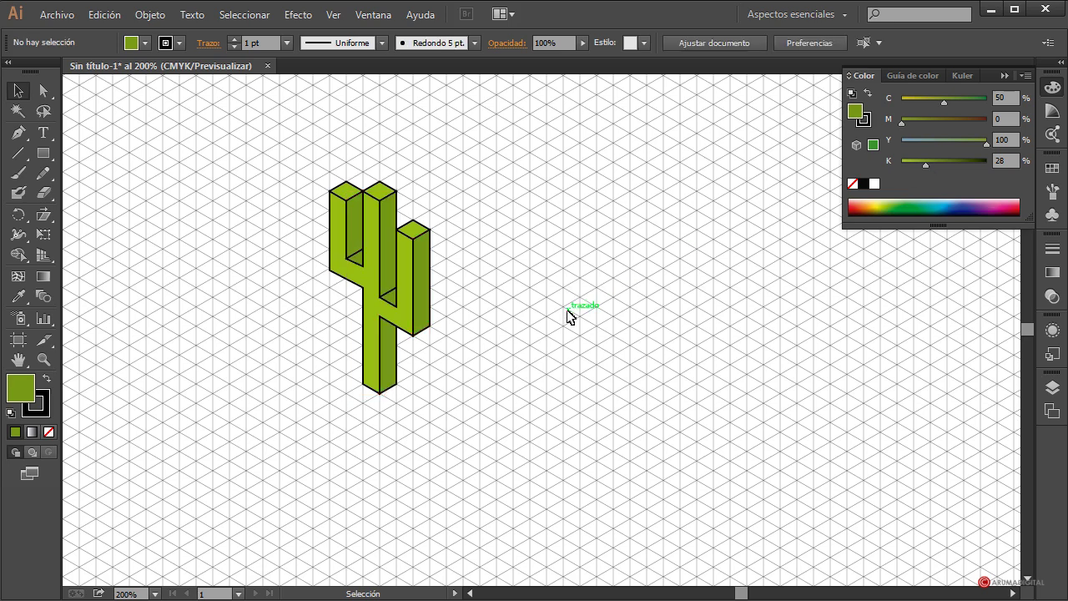
Step: Set the black value of the fill to 20% for the two small triangles in the gaps between the arms
{"action": "left_click", "coordinate": [357, 262]}
{"action": "left_click", "coordinate": [387, 295], "text": "shift"}
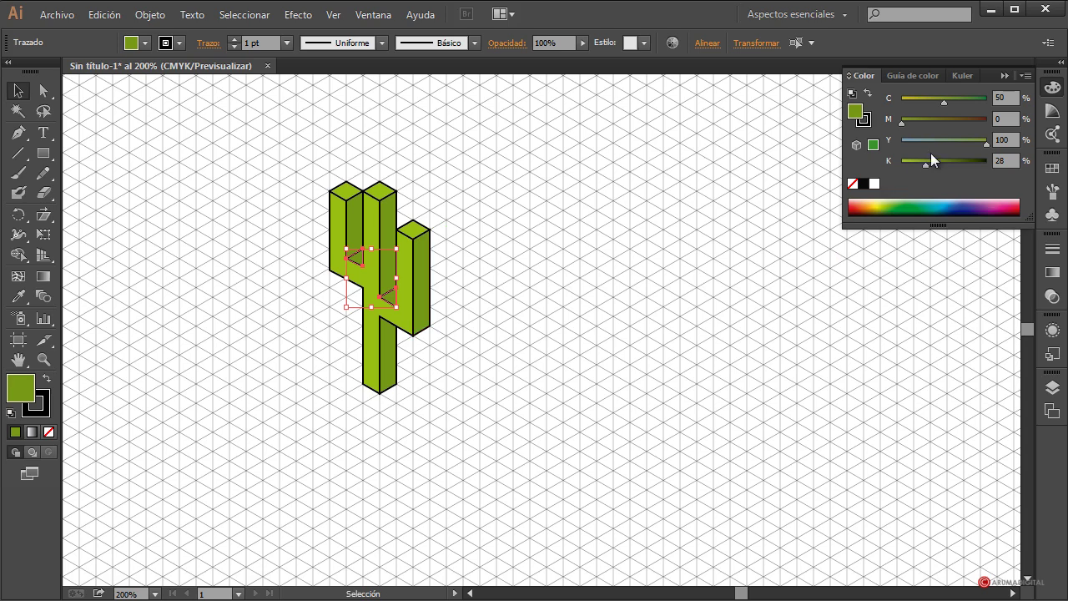
{"action": "left_click_drag", "start_coordinate": [926, 164], "coordinate": [920, 165]}
{"action": "left_click", "coordinate": [622, 324]}
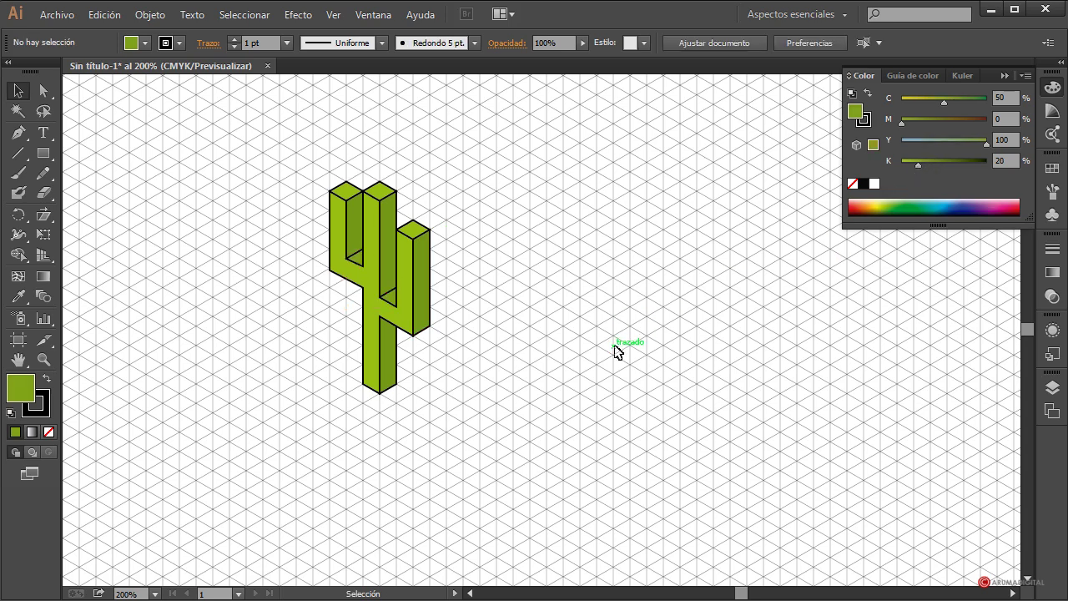
Step: Lighten the top faces of the three arms by setting their fill to 36% cyan and 91% yellow
{"action": "left_click", "coordinate": [346, 192]}
{"action": "left_click", "coordinate": [380, 192], "text": "shift"}
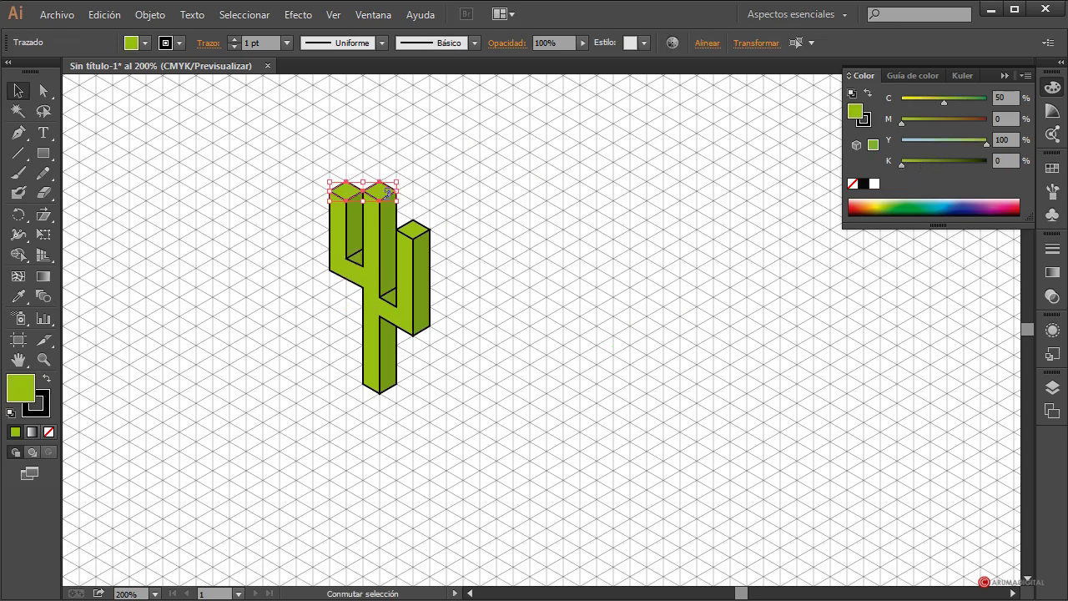
{"action": "left_click", "coordinate": [413, 228], "text": "shift"}
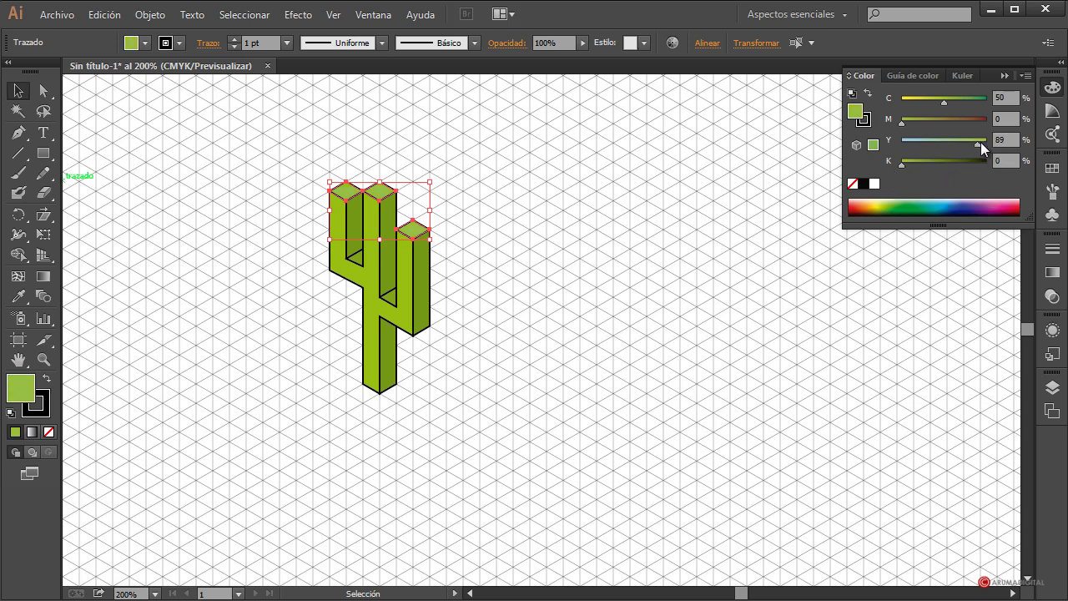
{"action": "left_click_drag", "start_coordinate": [934, 101], "coordinate": [929, 101]}
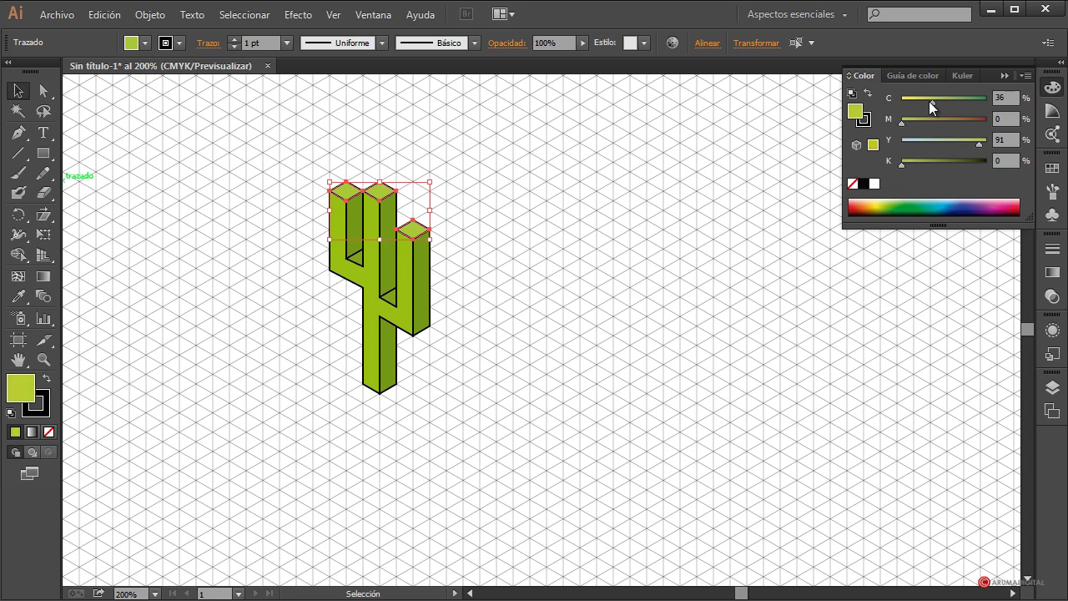
{"action": "left_click", "coordinate": [578, 278]}
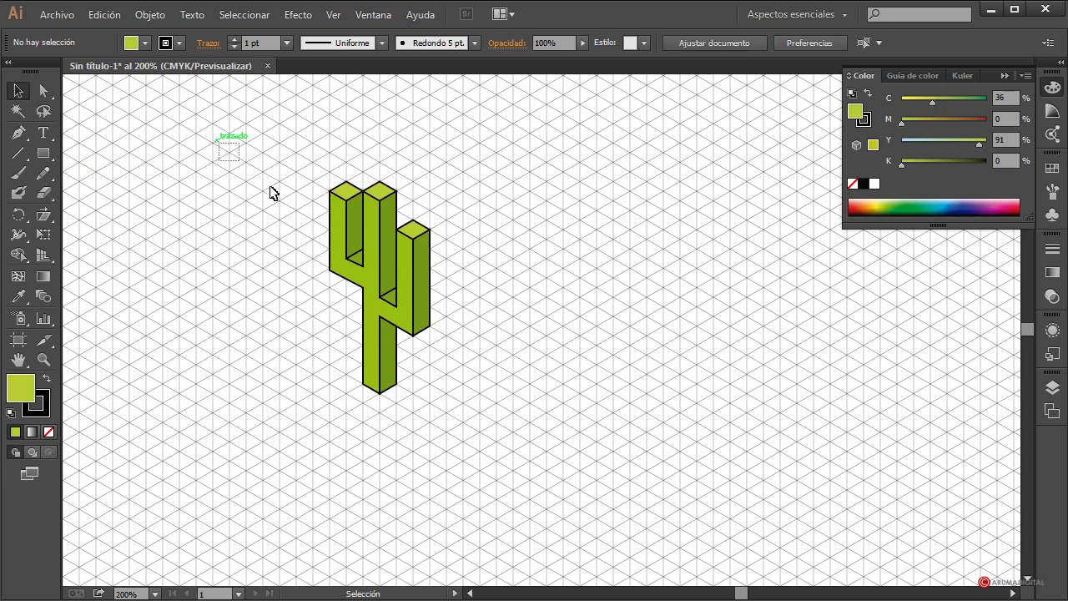
Step: Remove the stroke from all faces of the cactus and deselect them
{"action": "left_click_drag", "start_coordinate": [271, 193], "coordinate": [458, 449]}
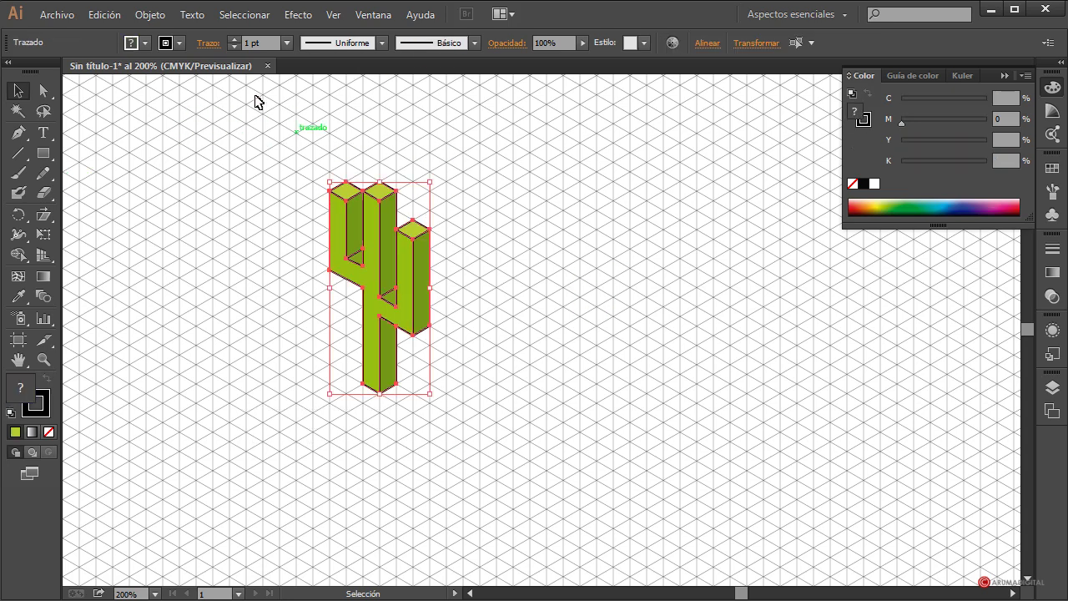
{"action": "left_click", "coordinate": [179, 42]}
{"action": "left_click", "coordinate": [8, 71]}
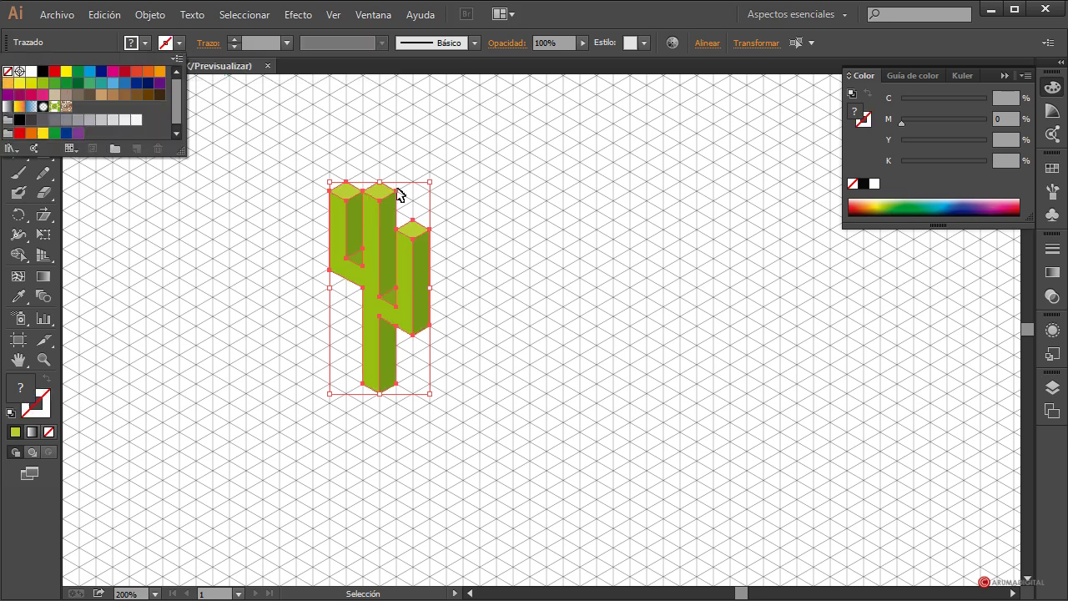
{"action": "left_click", "coordinate": [409, 537]}
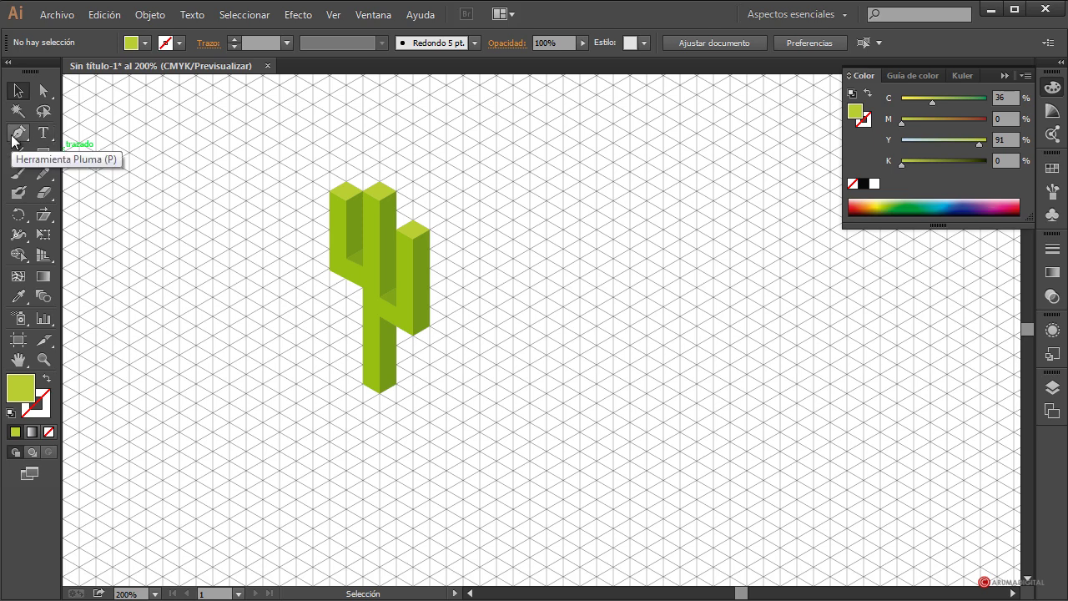
Step: Draw a closed shadow parallelogram about 35 px long with the Pen tool, running down and left along the grid from the trunk's base
{"action": "left_click", "coordinate": [17, 134]}
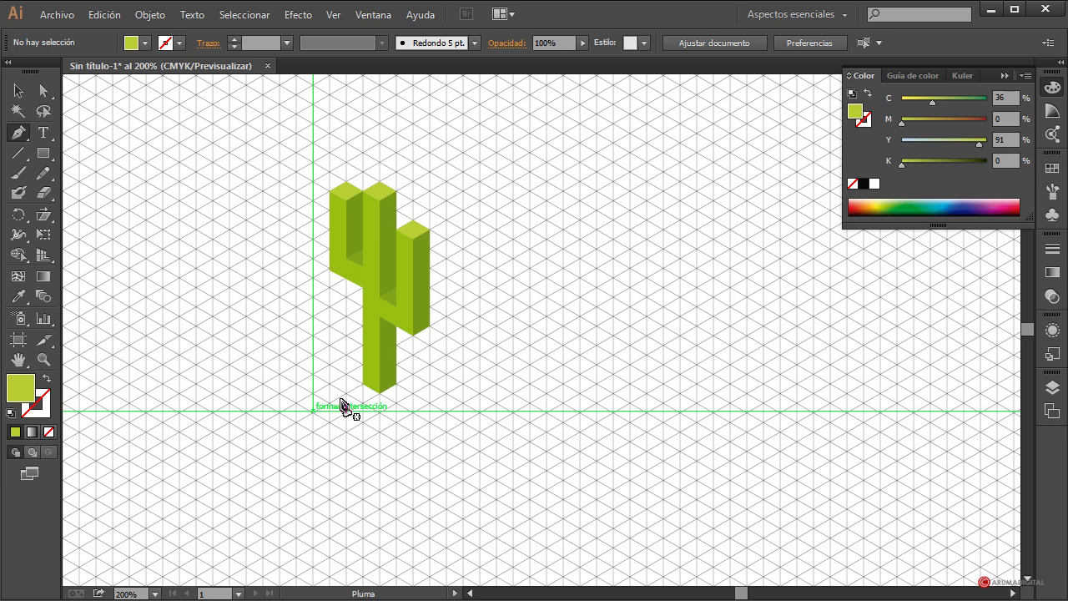
{"action": "left_click", "coordinate": [364, 385]}
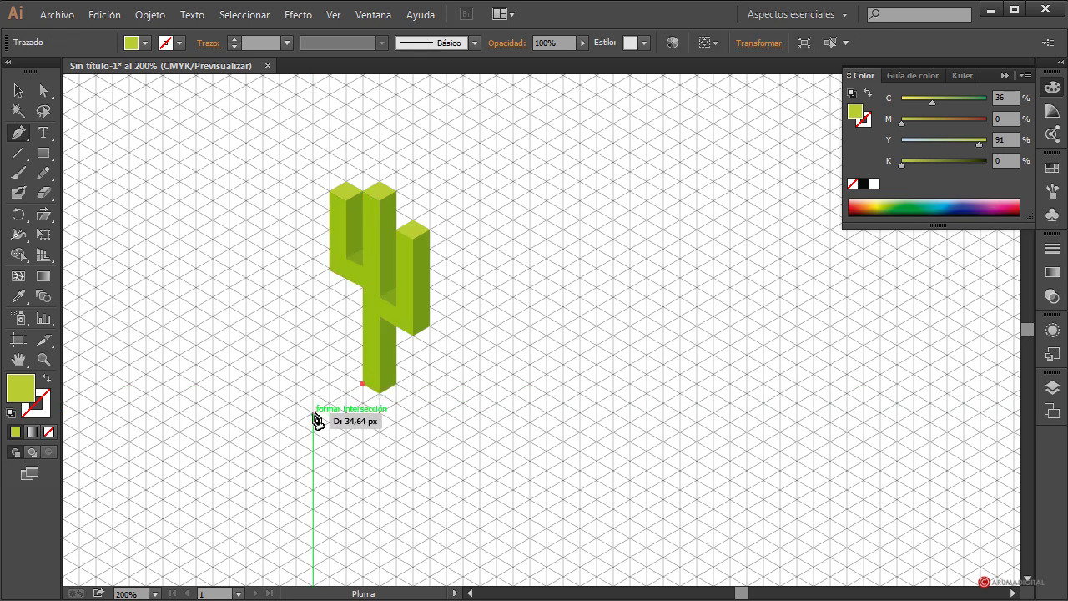
{"action": "left_click", "coordinate": [313, 413]}
{"action": "left_click", "coordinate": [329, 422]}
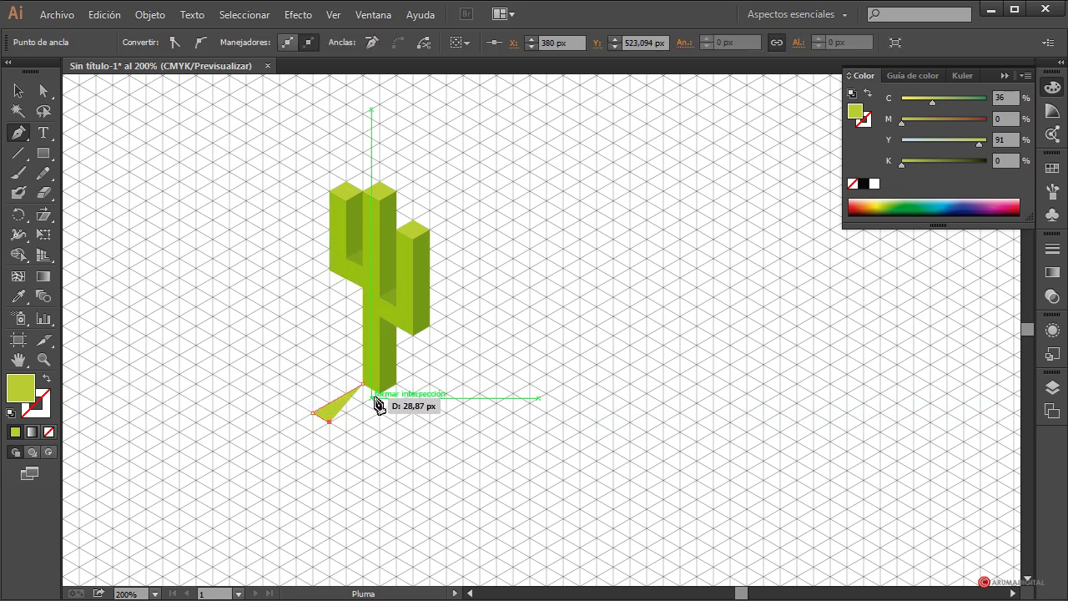
{"action": "left_click", "coordinate": [382, 394]}
{"action": "left_click", "coordinate": [364, 385]}
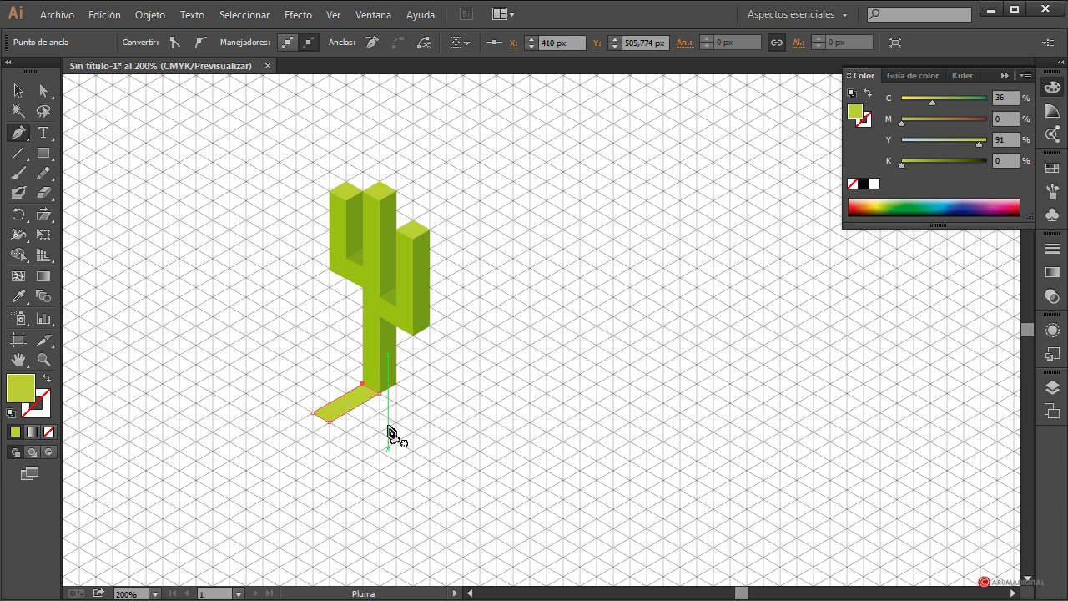
{"action": "left_click", "coordinate": [17, 90]}
{"action": "left_click", "coordinate": [269, 284]}
Step: Apply a white-to-black linear gradient at 0° to the shadow shape and deselect it
{"action": "left_click", "coordinate": [353, 406]}
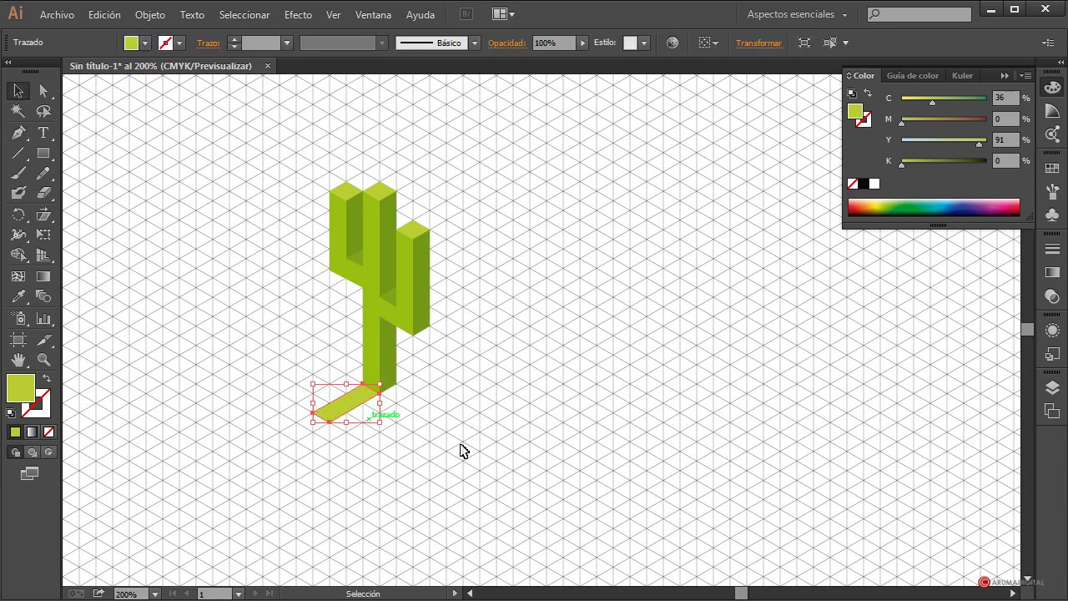
{"action": "left_click", "coordinate": [1055, 275]}
{"action": "left_click", "coordinate": [963, 260]}
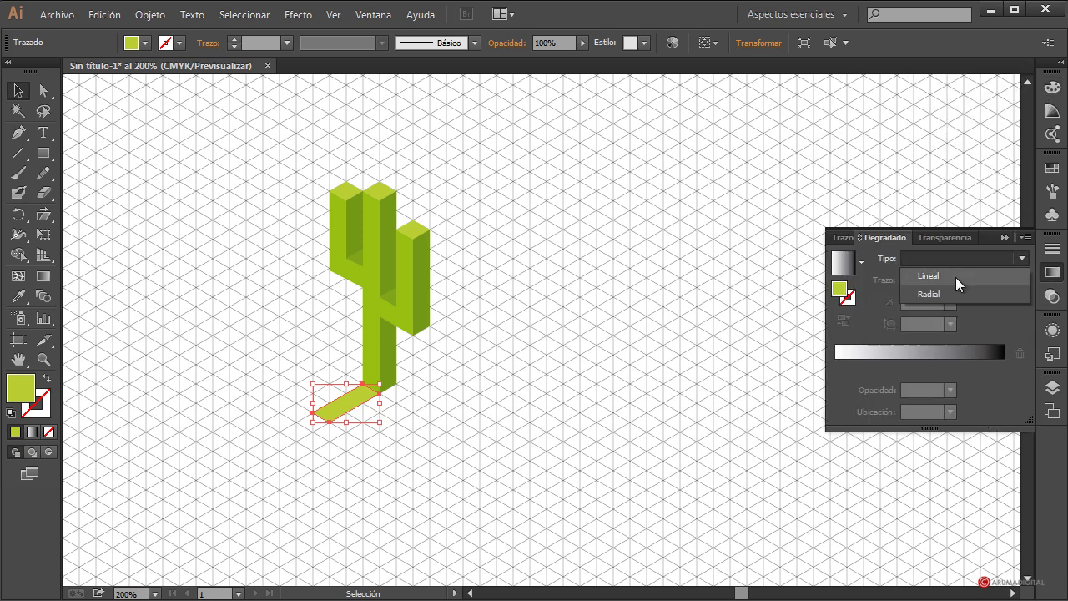
{"action": "left_click", "coordinate": [956, 278]}
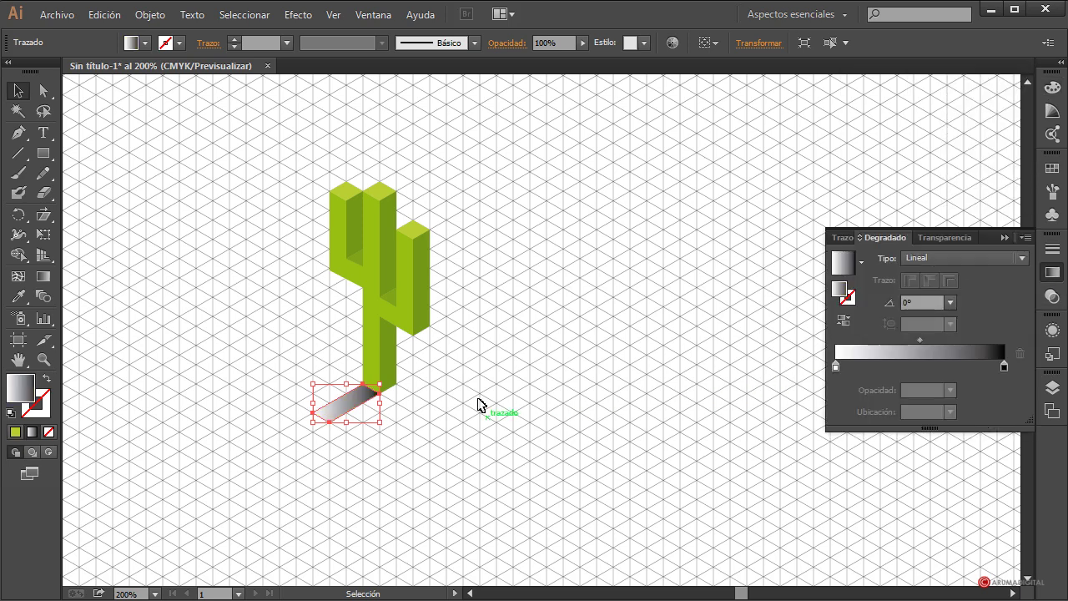
{"action": "left_click", "coordinate": [441, 385]}
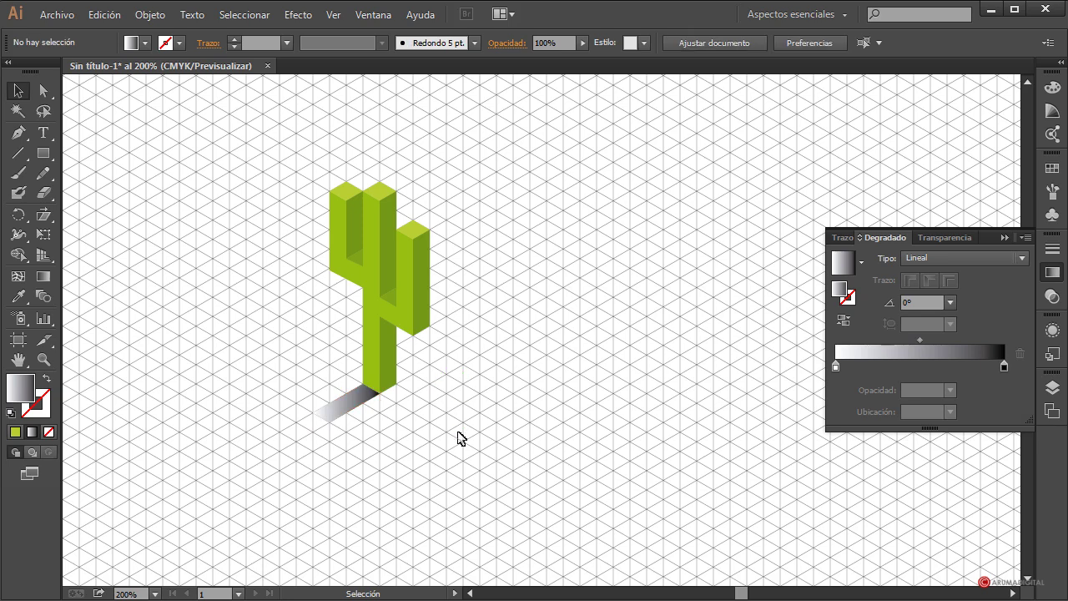
{"action": "left_click", "coordinate": [365, 409]}
{"action": "left_click", "coordinate": [543, 396]}
{"action": "scroll", "coordinate": [549, 397], "scroll_direction": "up", "scroll_amount": 1}
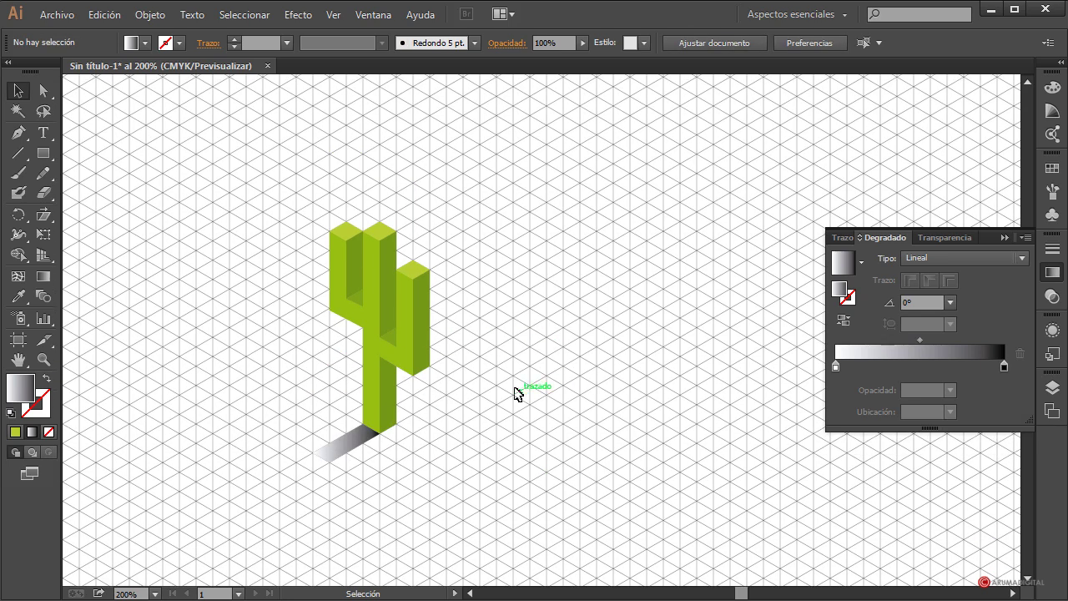
{"action": "left_click_drag", "start_coordinate": [743, 594], "coordinate": [749, 595]}
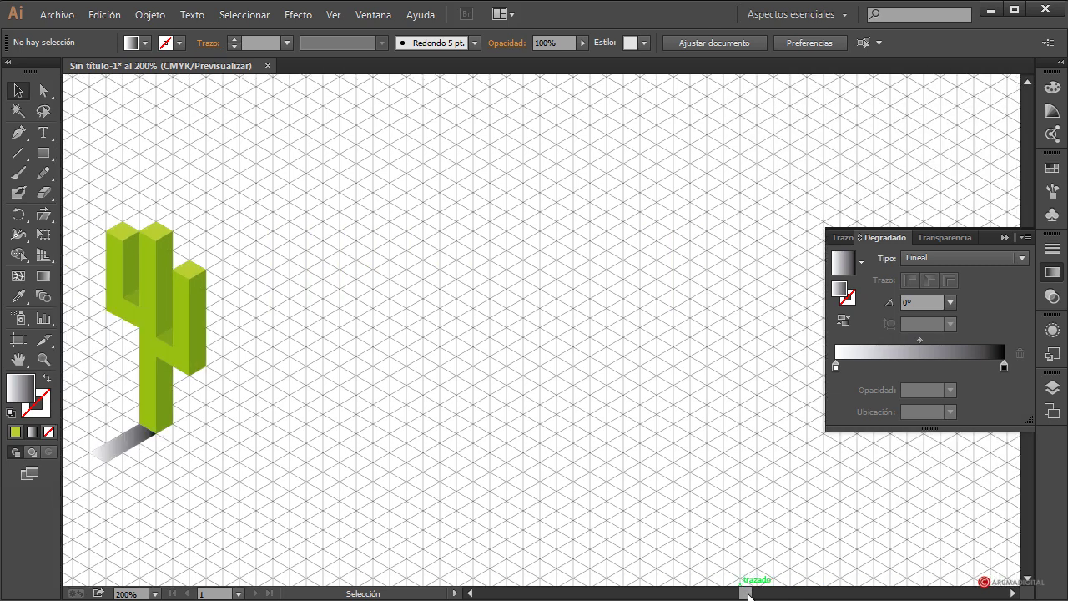
Step: Draw a closed four-sided left wall face with the Pen tool, about 130 px wide, on the grid beside the cactus
{"action": "left_click", "coordinate": [1005, 238]}
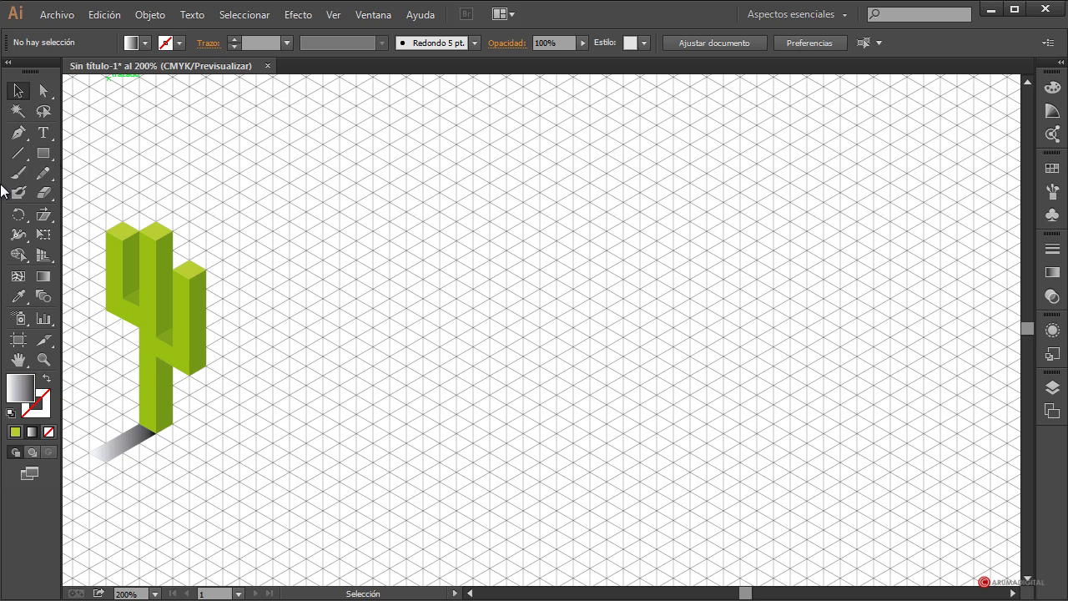
{"action": "left_click", "coordinate": [20, 135]}
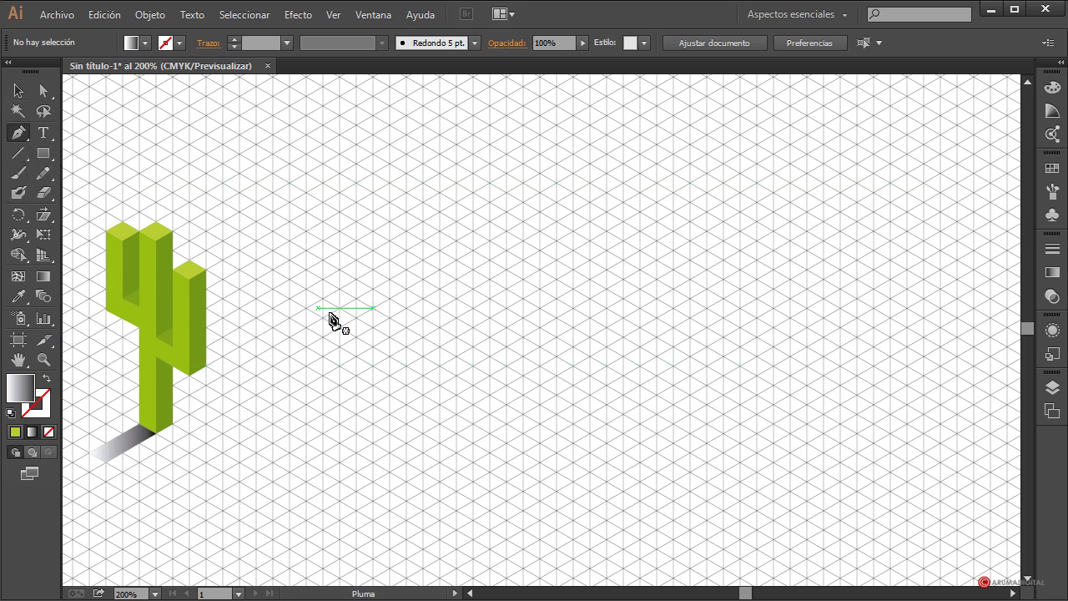
{"action": "left_click", "coordinate": [373, 327]}
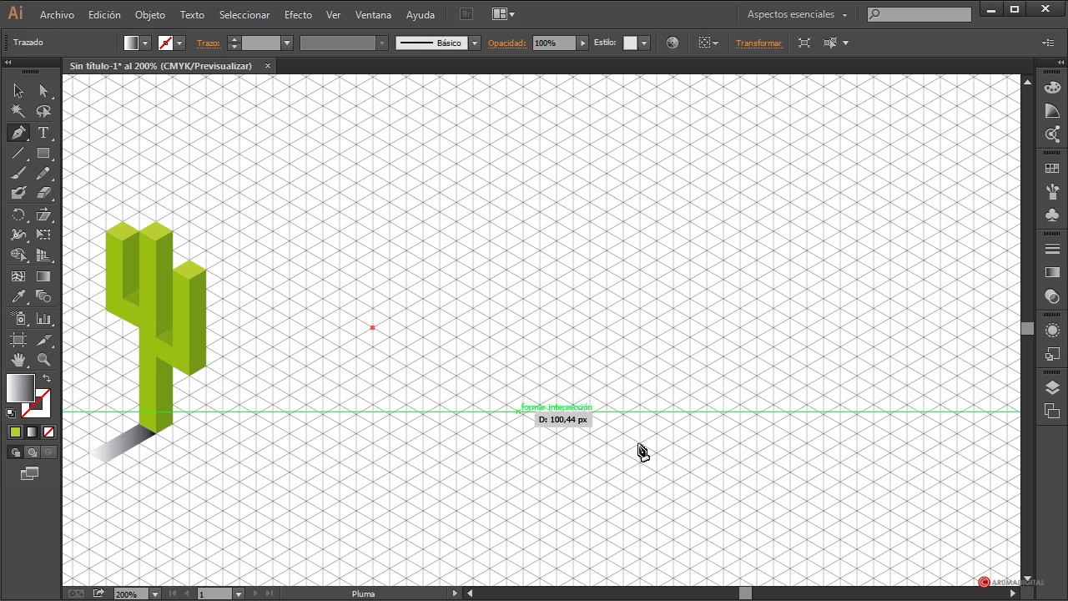
{"action": "left_click", "coordinate": [589, 472]}
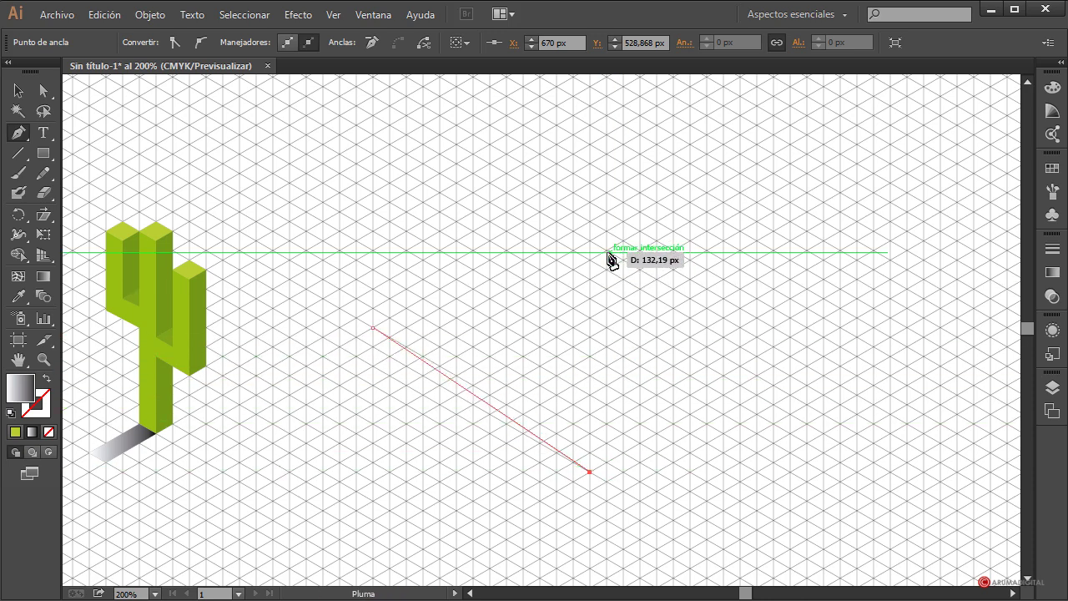
{"action": "left_click", "coordinate": [591, 298]}
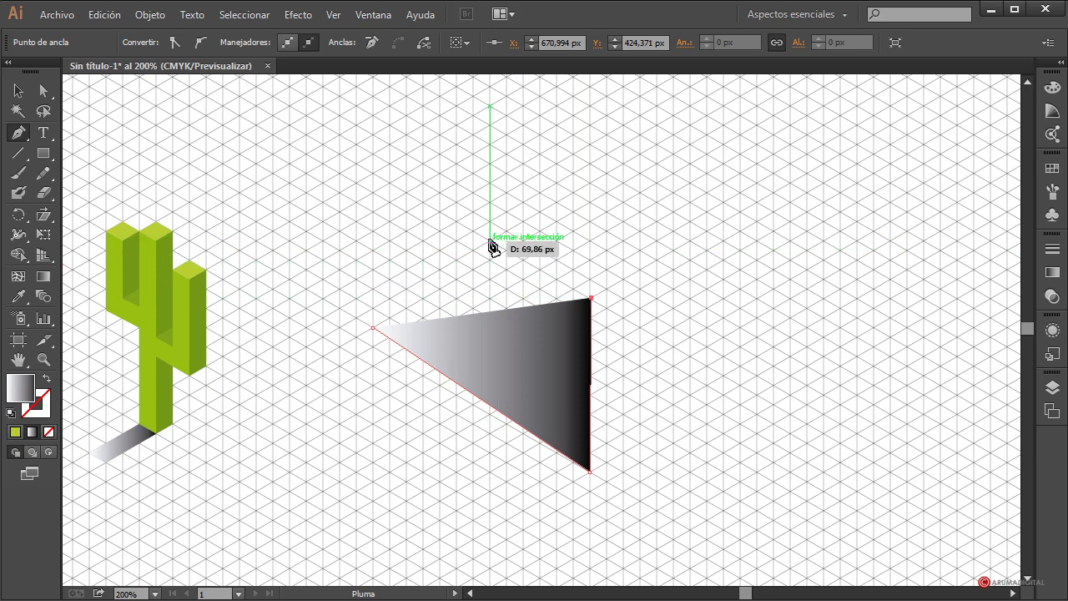
{"action": "left_click", "coordinate": [373, 174]}
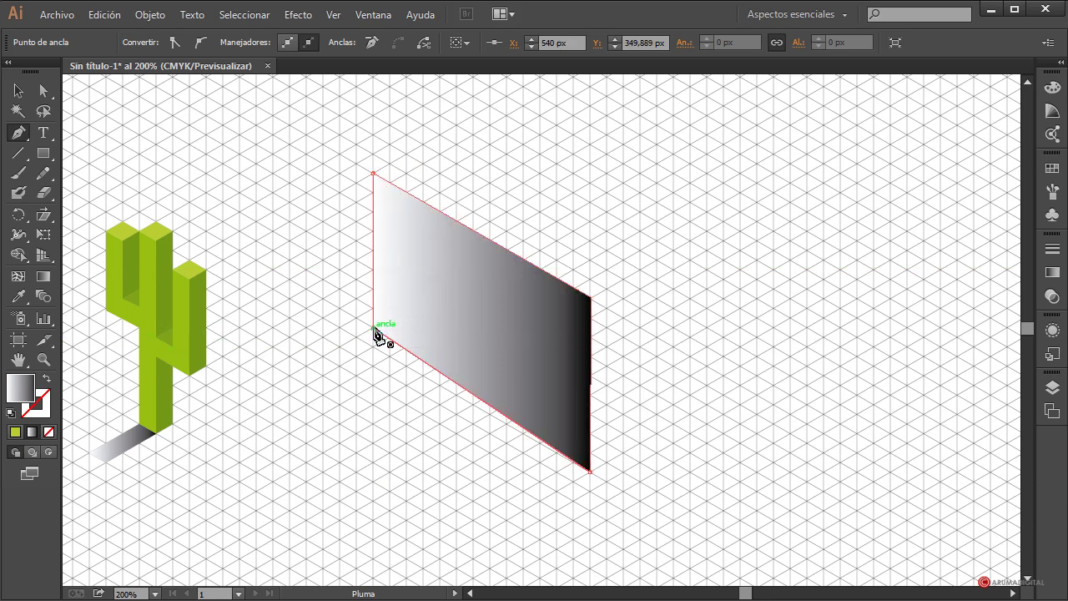
{"action": "left_click", "coordinate": [375, 330]}
Step: Move the wall face's lower-left anchor point straight down to Y about 453.8 px so its lower edge follows the grid
{"action": "left_click", "coordinate": [43, 90]}
{"action": "left_click", "coordinate": [373, 331]}
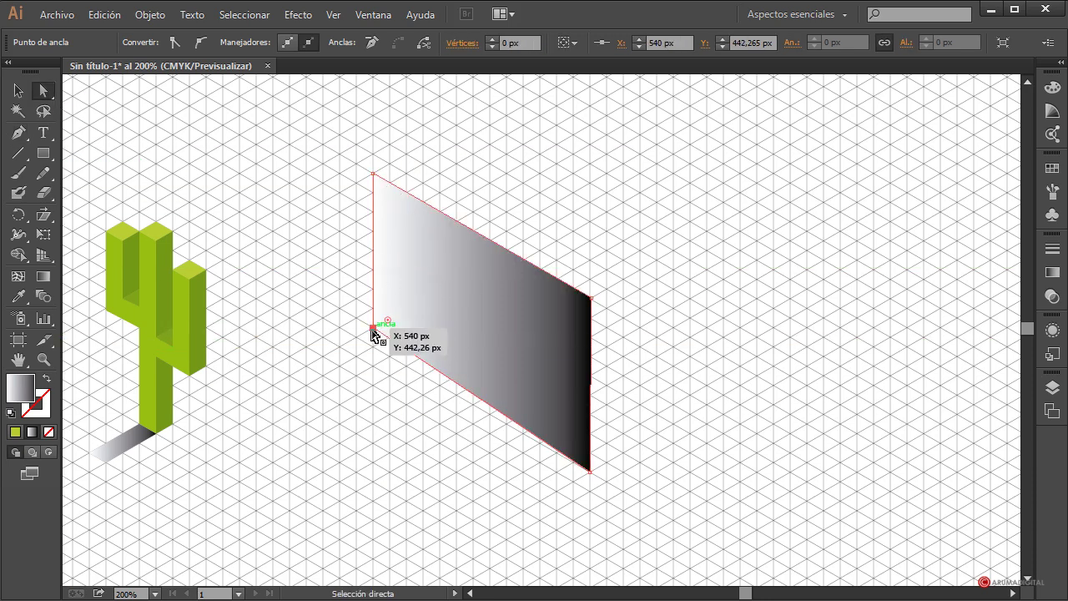
{"action": "left_click_drag", "start_coordinate": [376, 332], "coordinate": [375, 347]}
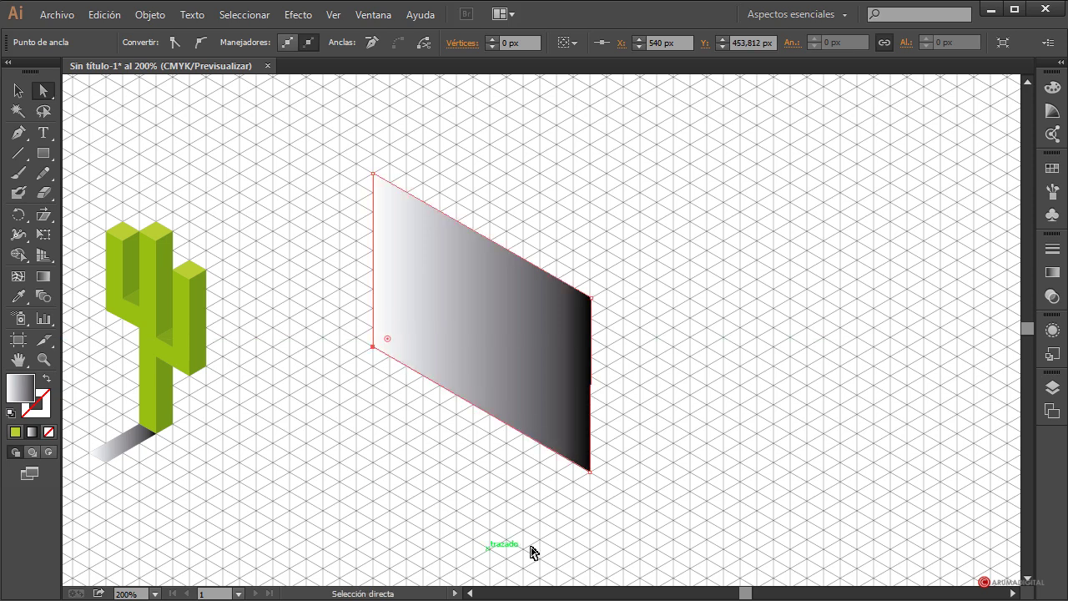
{"action": "left_click", "coordinate": [642, 442]}
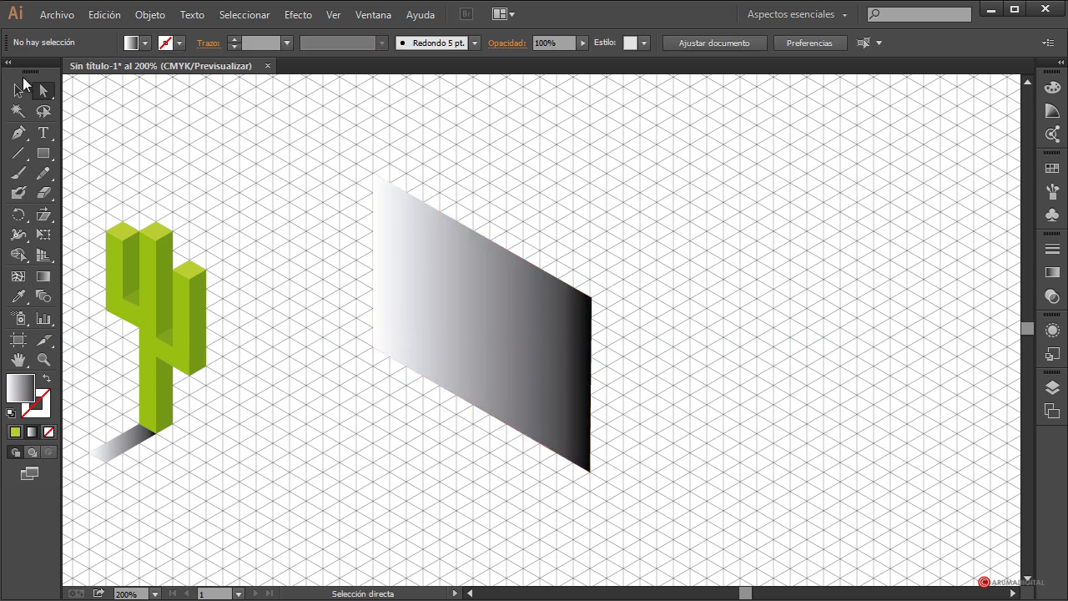
Step: Remove the wall face's gradient fill, give it a black 1 pt stroke, and deselect it
{"action": "left_click", "coordinate": [18, 90]}
{"action": "key", "text": "ctrl+a"}
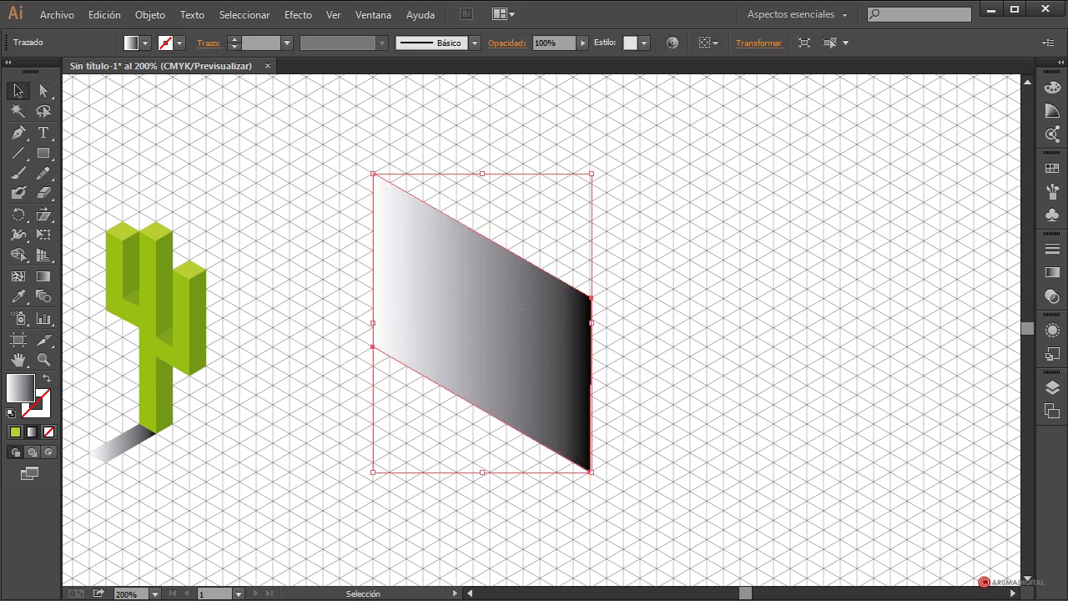
{"action": "left_click", "coordinate": [145, 43]}
{"action": "left_click", "coordinate": [4, 83]}
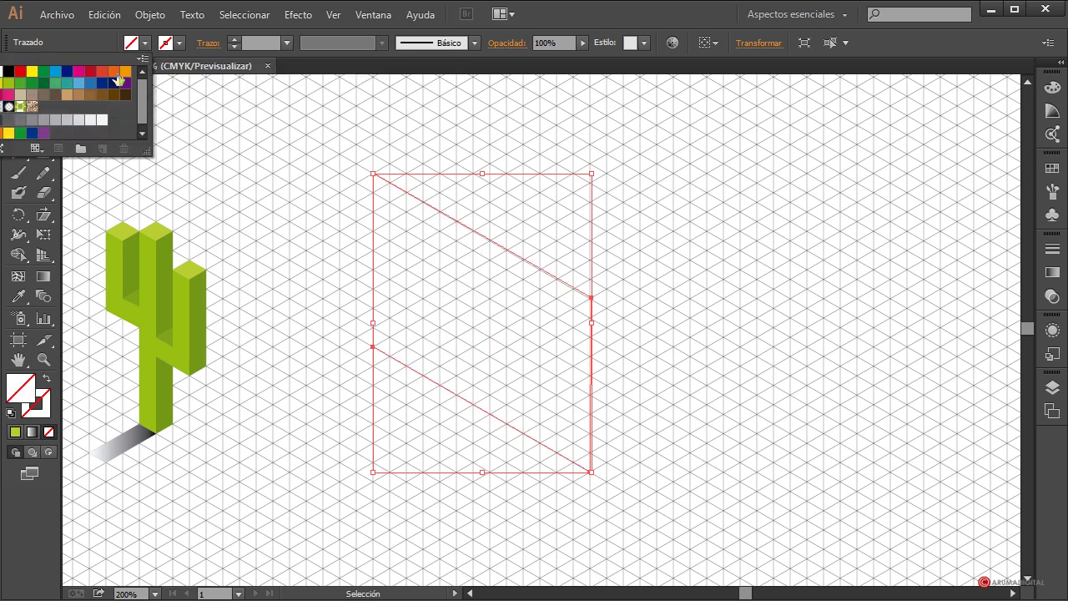
{"action": "left_click", "coordinate": [177, 43]}
{"action": "left_click", "coordinate": [43, 71]}
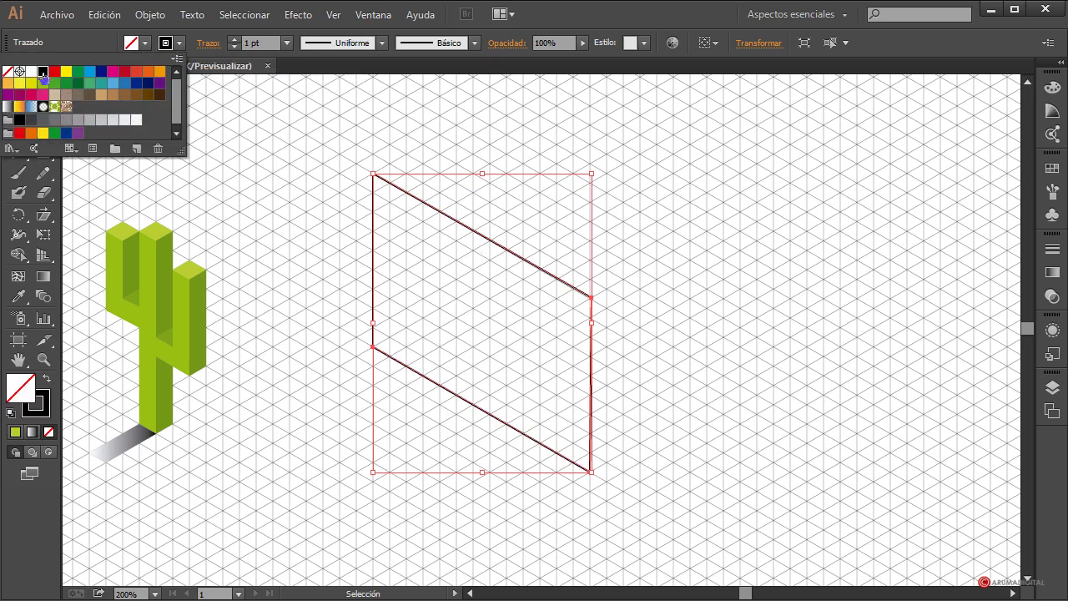
{"action": "left_click", "coordinate": [653, 331]}
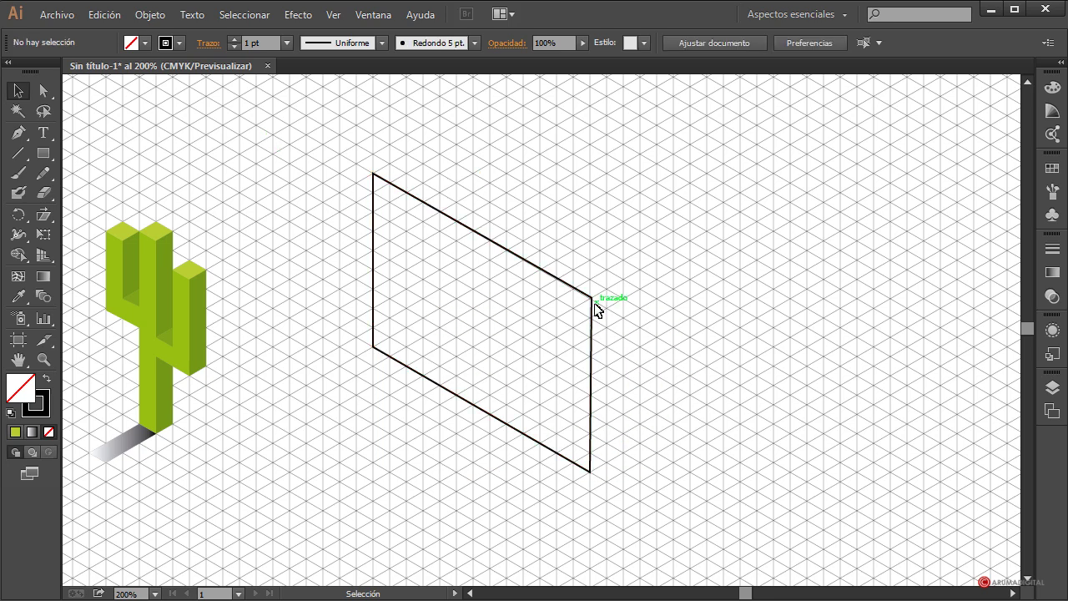
Step: Adjust the wall face's upper-right anchor point to the grid intersection so its right edge is vertical
{"action": "left_click", "coordinate": [44, 92]}
{"action": "mouse_move", "coordinate": [592, 298]}
{"action": "left_mouse_down"}
{"action": "mouse_move", "coordinate": [568, 302]}
{"action": "mouse_move", "coordinate": [592, 307]}
{"action": "left_mouse_up"}
{"action": "left_click", "coordinate": [706, 422]}
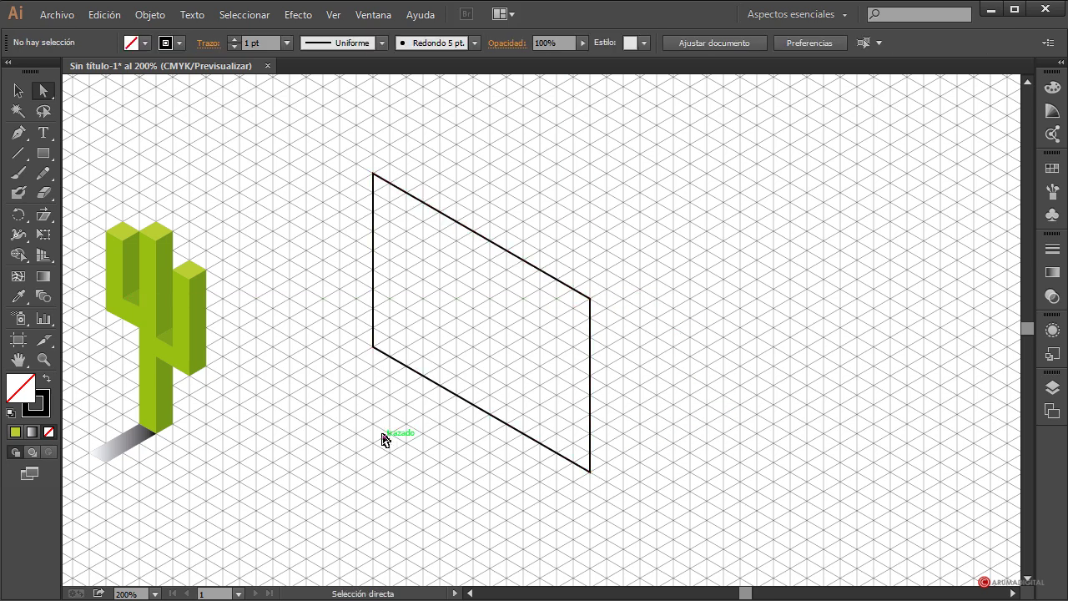
Step: Draw the adjoining right wall face as a closed parallelogram with the Pen tool, about 100 px wide and 104 px tall
{"action": "scroll", "coordinate": [384, 439], "scroll_direction": "down", "scroll_amount": 1}
{"action": "scroll", "coordinate": [384, 439], "scroll_direction": "up", "scroll_amount": 2}
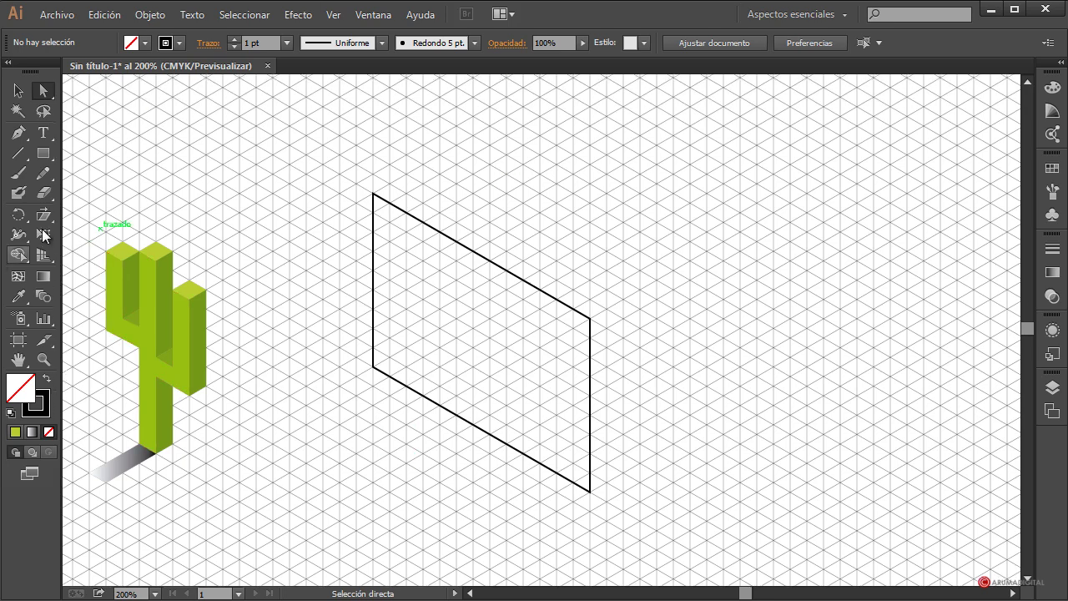
{"action": "left_click", "coordinate": [17, 132]}
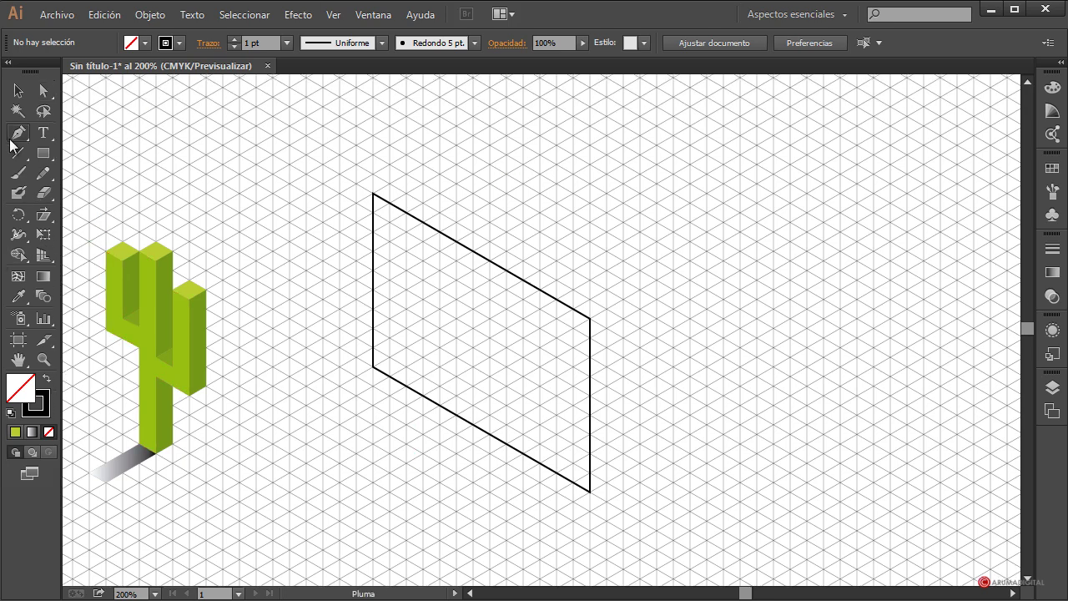
{"action": "left_click", "coordinate": [592, 493]}
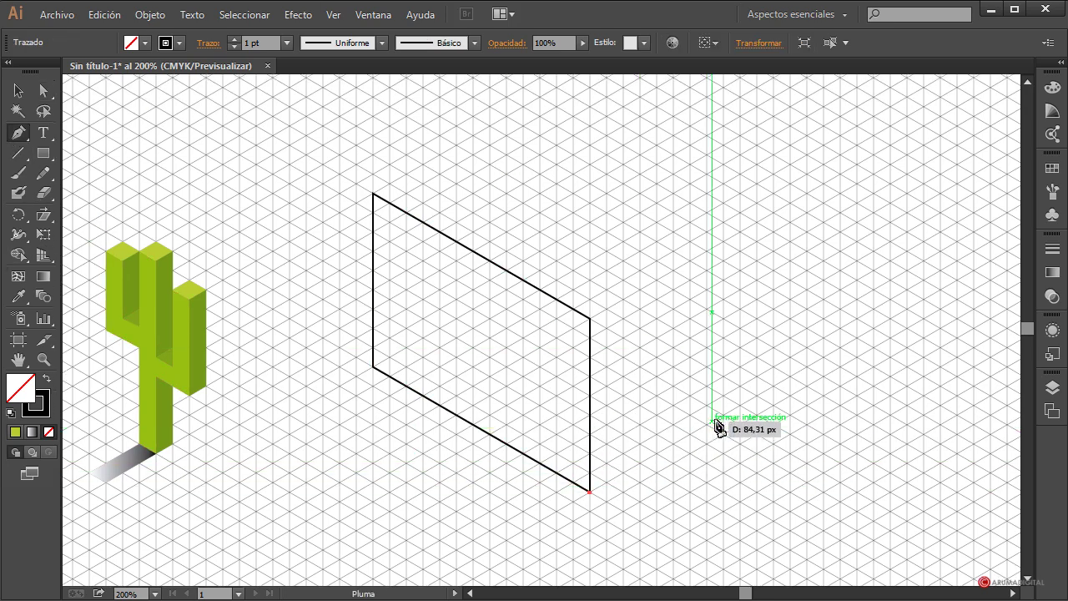
{"action": "left_click", "coordinate": [757, 395]}
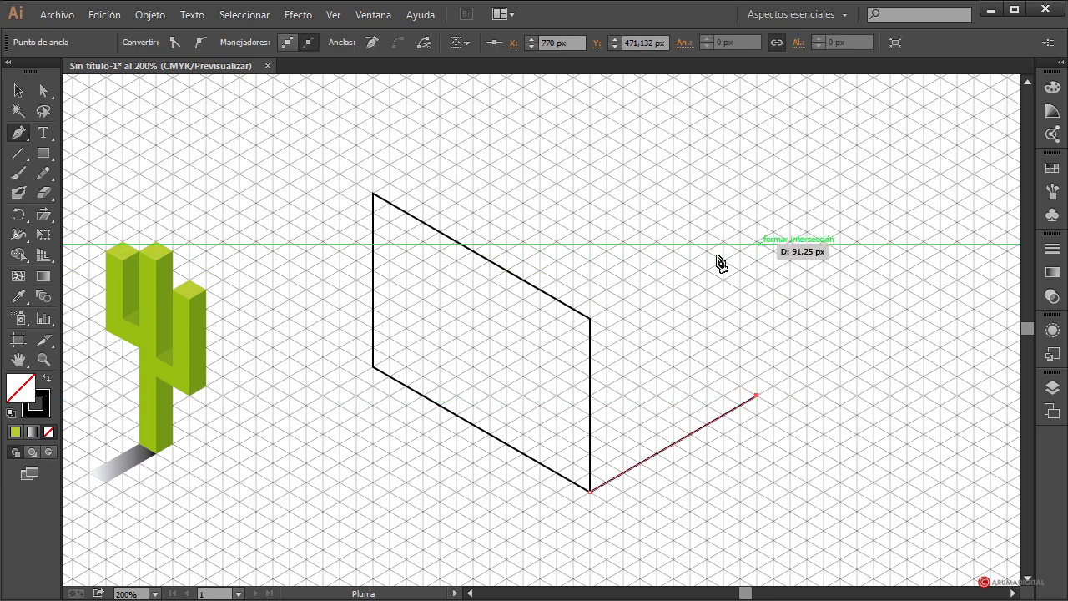
{"action": "left_click", "coordinate": [756, 222]}
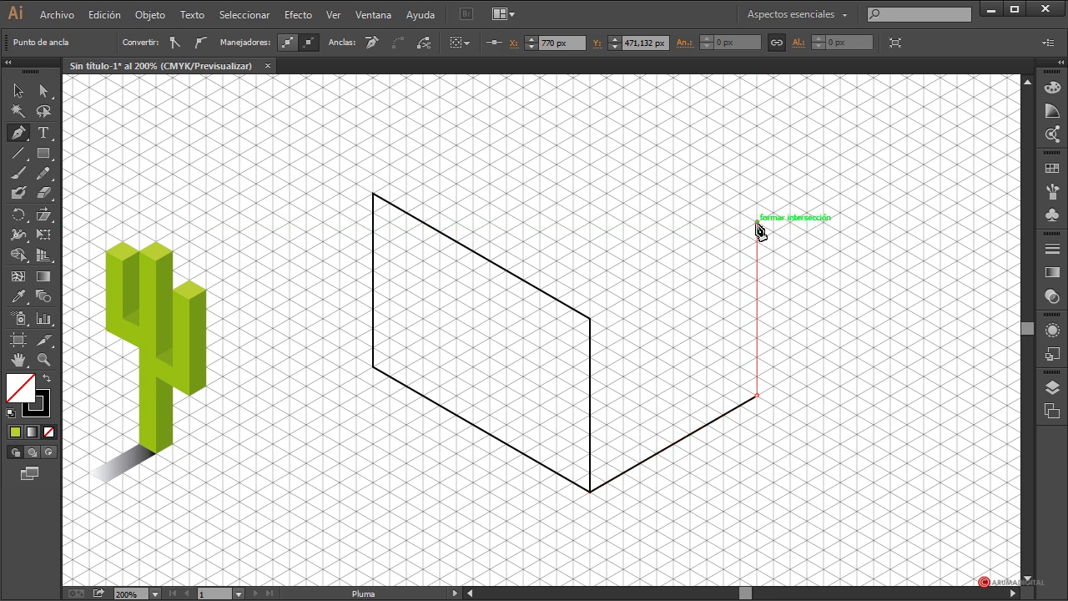
{"action": "left_click", "coordinate": [590, 318]}
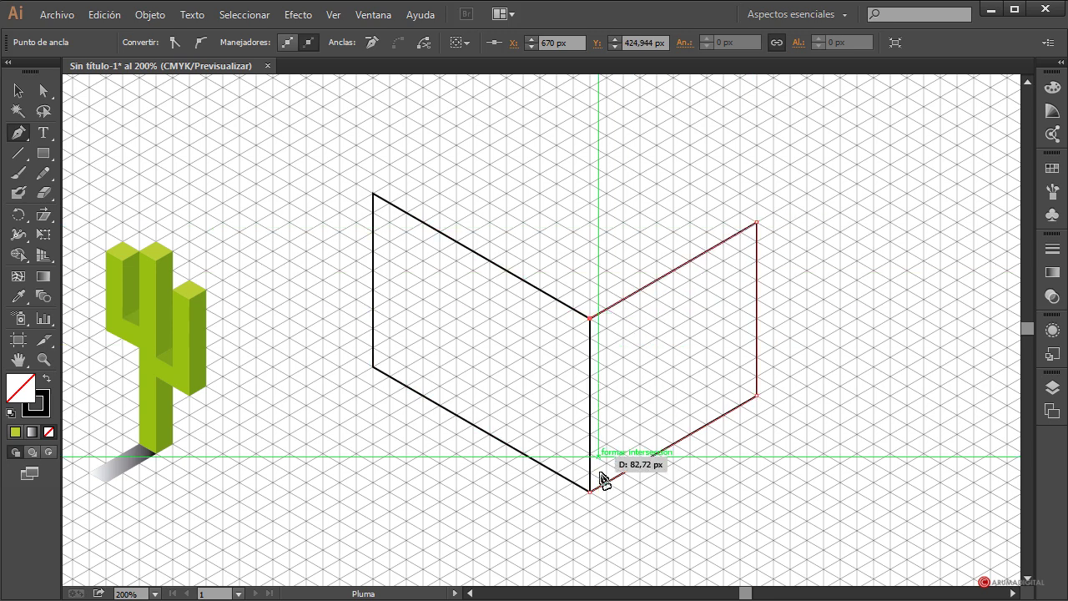
{"action": "left_click", "coordinate": [591, 492]}
Step: Draw the box's closed top face with the Pen tool, joining both walls' upper corners to a back corner at X 640 px
{"action": "scroll", "coordinate": [656, 214], "scroll_direction": "up", "scroll_amount": 3}
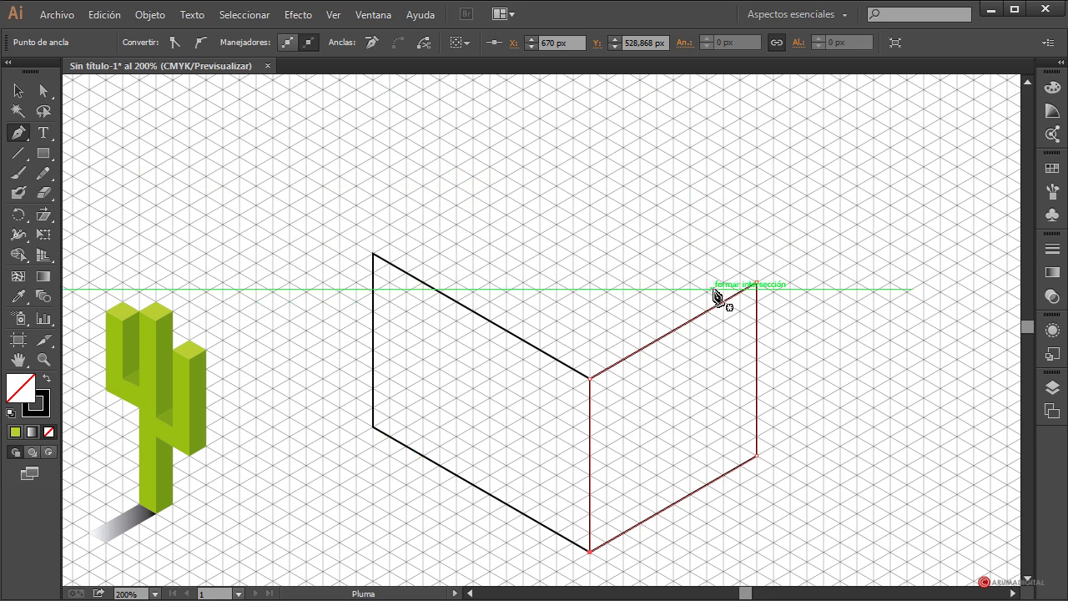
{"action": "left_click", "coordinate": [374, 253]}
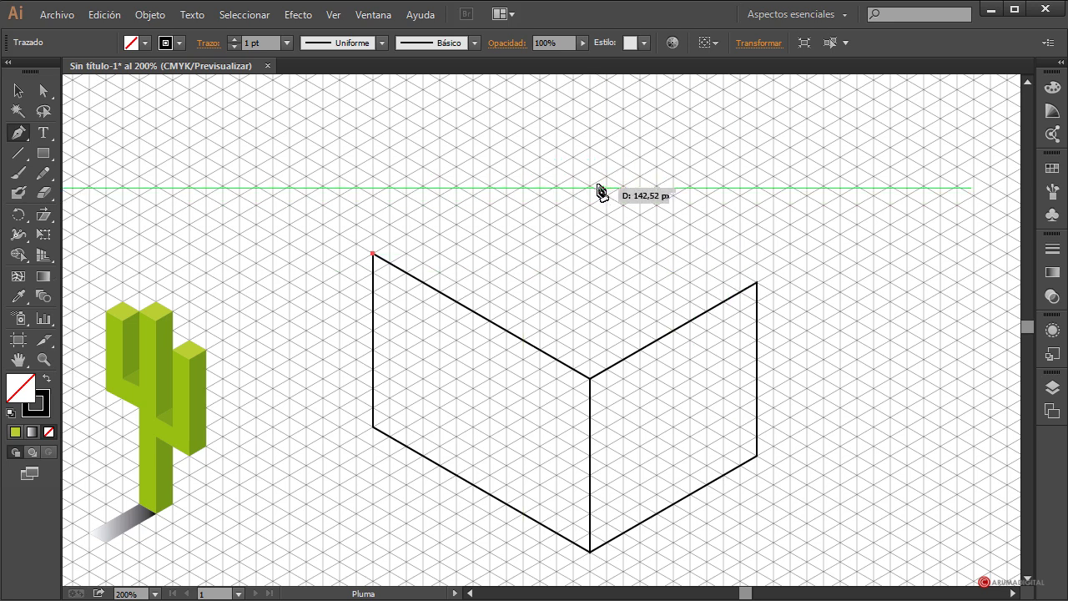
{"action": "left_click", "coordinate": [539, 157]}
{"action": "left_click", "coordinate": [757, 282]}
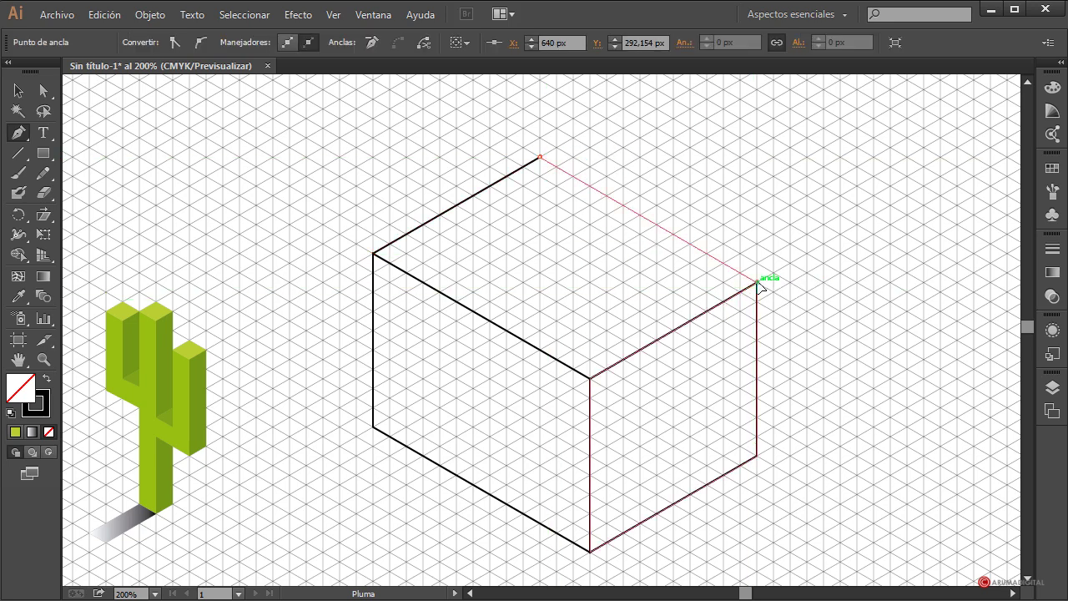
{"action": "left_click", "coordinate": [590, 384]}
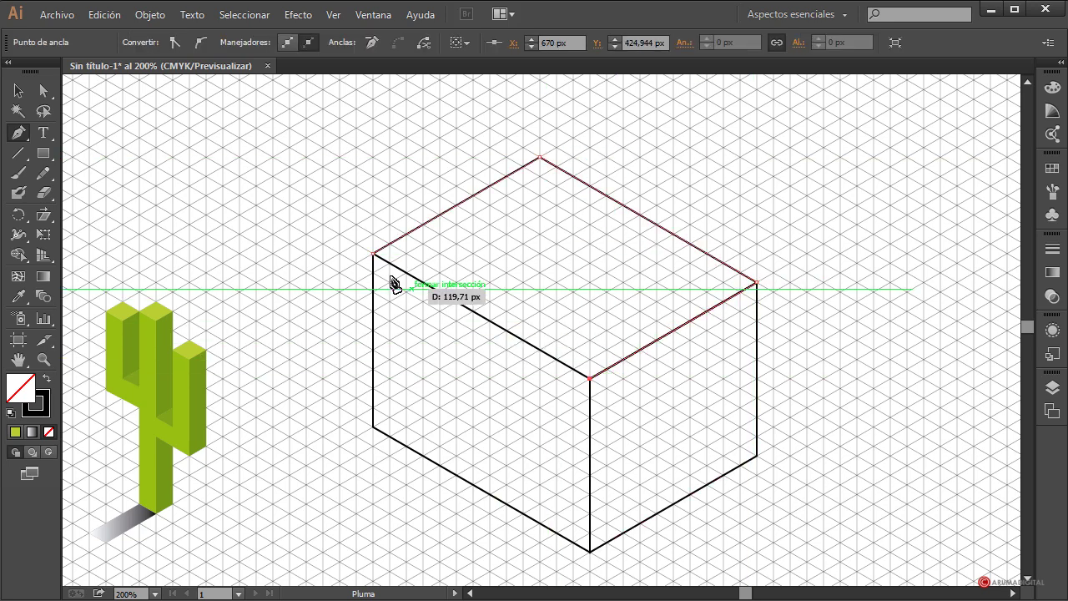
{"action": "left_click", "coordinate": [374, 253]}
Step: Draw a closed six-point panel outline about 130 px wide with the Pen tool across the left wall, overhanging its outer edge
{"action": "scroll", "coordinate": [541, 465], "scroll_direction": "down", "scroll_amount": 1}
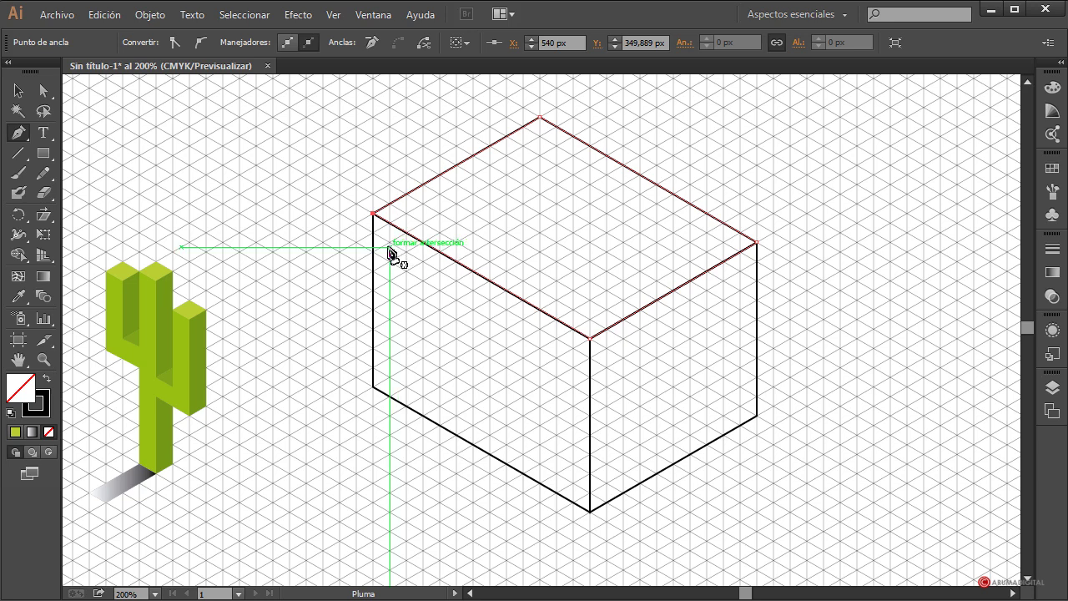
{"action": "left_click", "coordinate": [572, 348]}
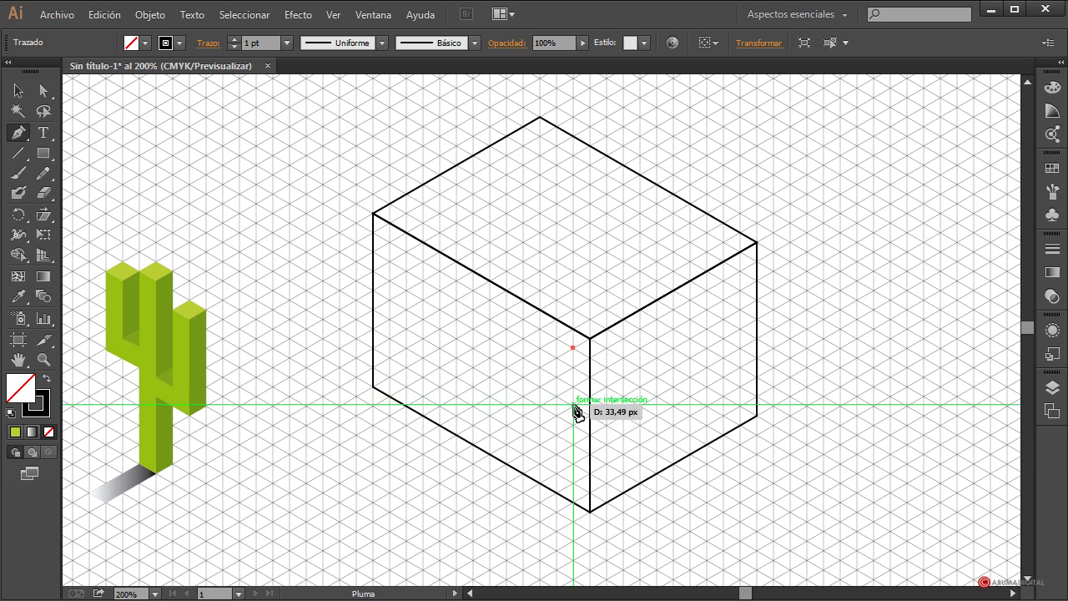
{"action": "left_click", "coordinate": [574, 405]}
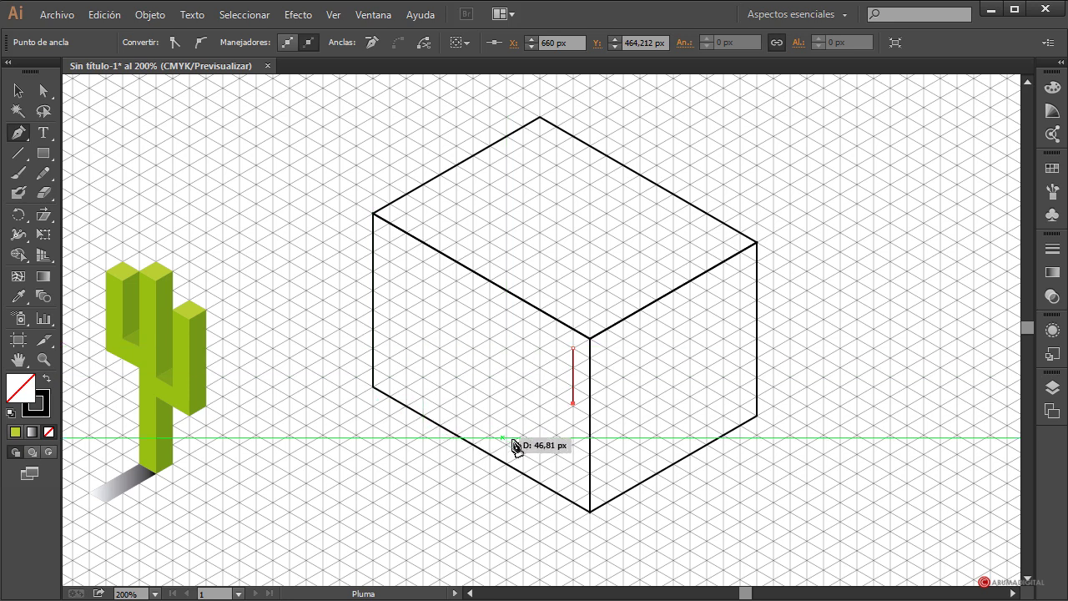
{"action": "left_click", "coordinate": [555, 417]}
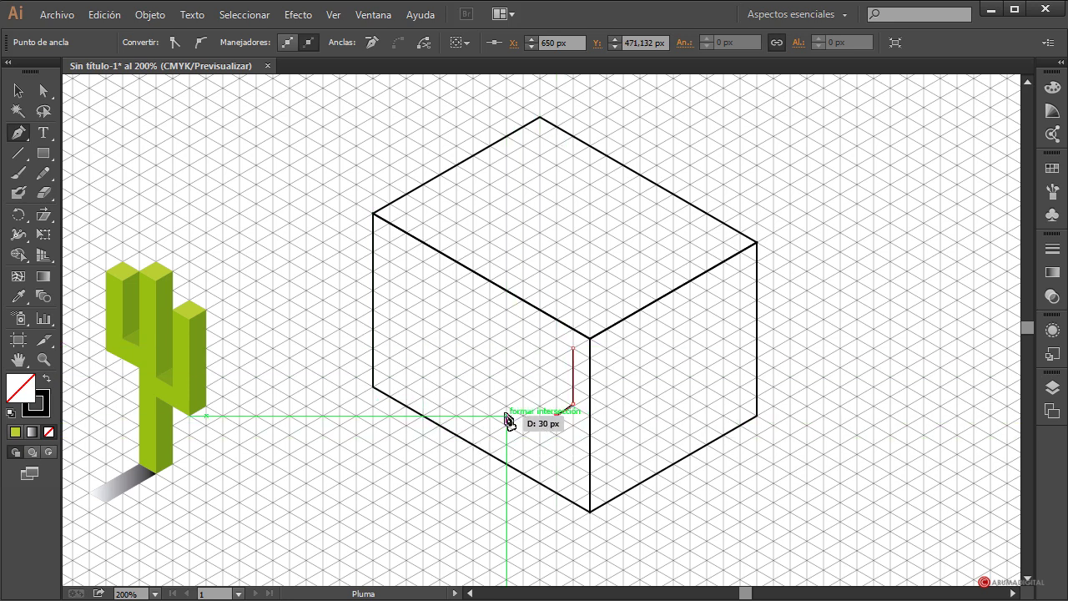
{"action": "left_click", "coordinate": [356, 300]}
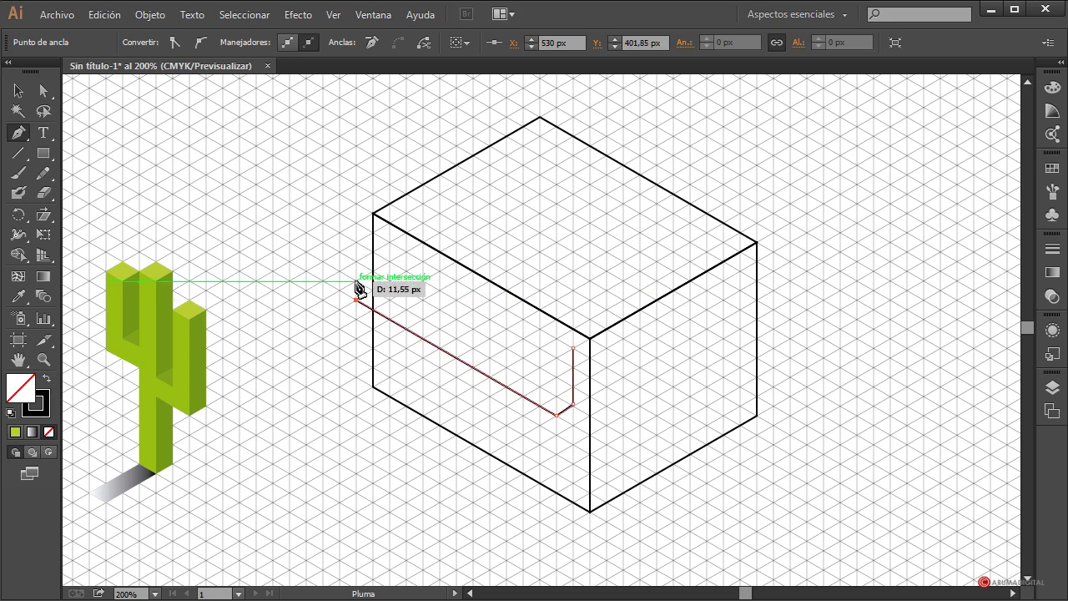
{"action": "left_click", "coordinate": [357, 281]}
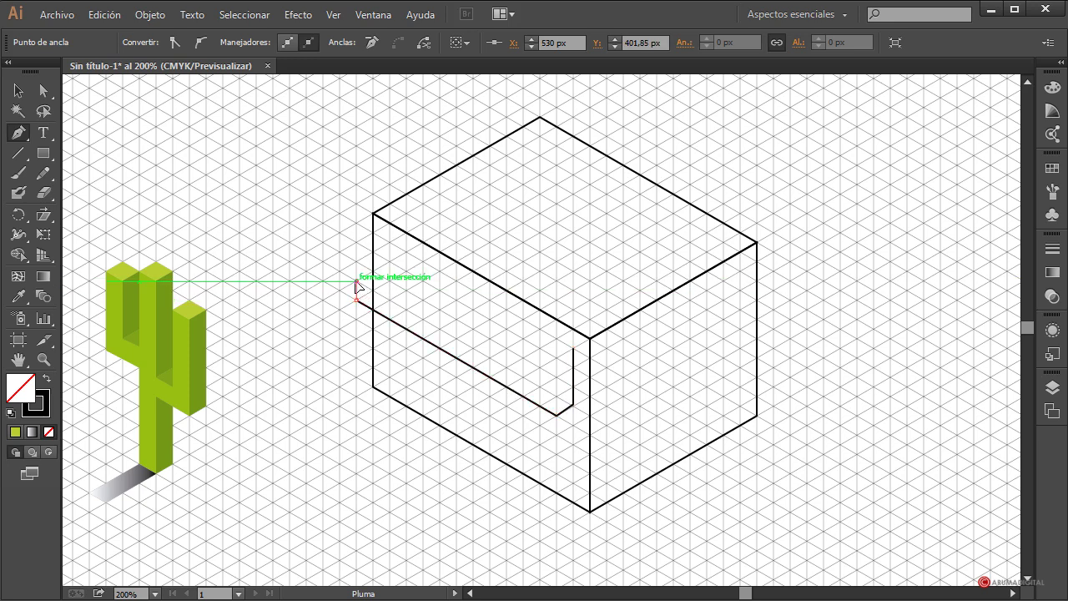
{"action": "left_click", "coordinate": [389, 242]}
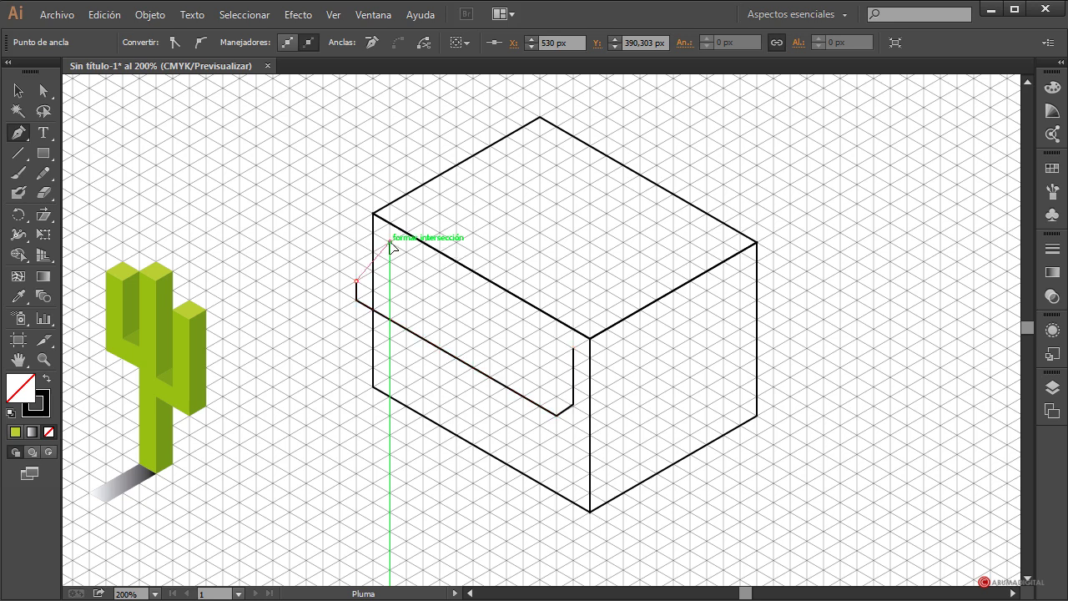
{"action": "left_click", "coordinate": [574, 348]}
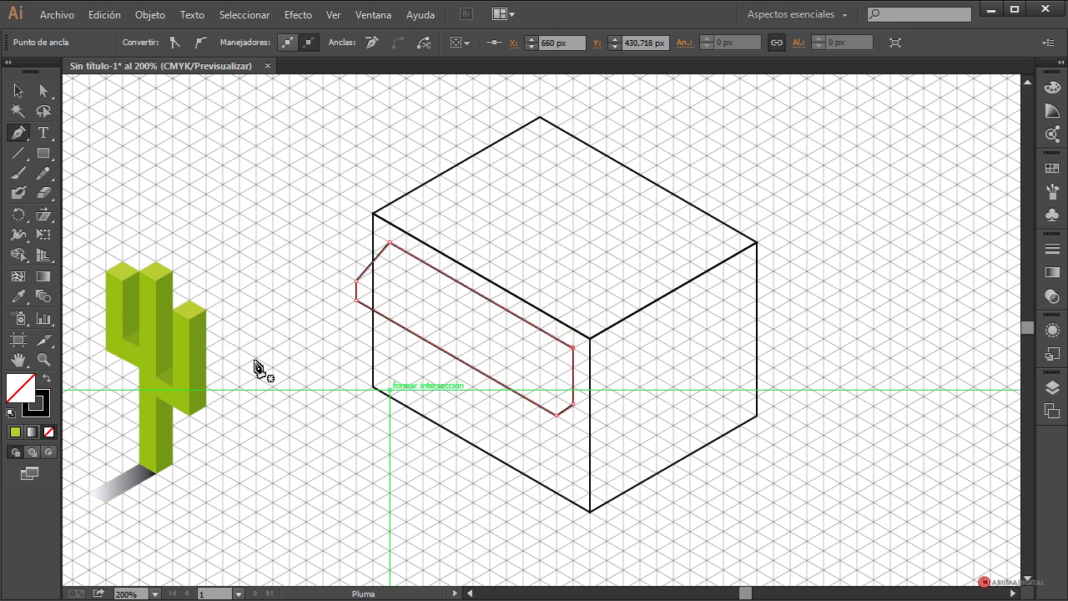
{"action": "left_click", "coordinate": [574, 352]}
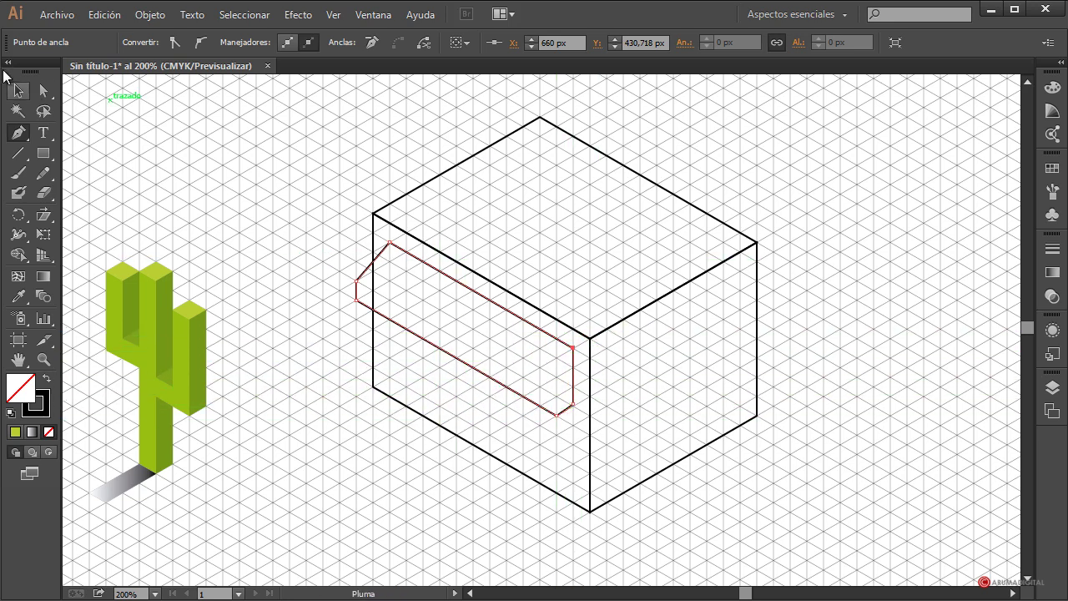
Step: Move the panel's lower-right anchor points inward to X 640 px on the grid, so its right end slants above a short vertical edge
{"action": "left_click", "coordinate": [46, 96]}
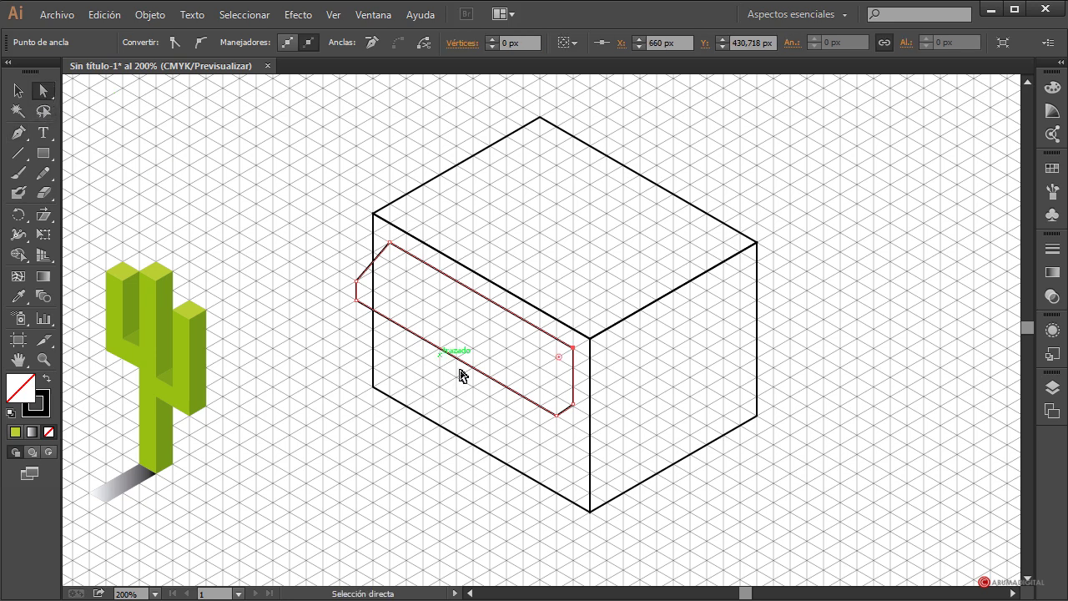
{"action": "left_click", "coordinate": [574, 405]}
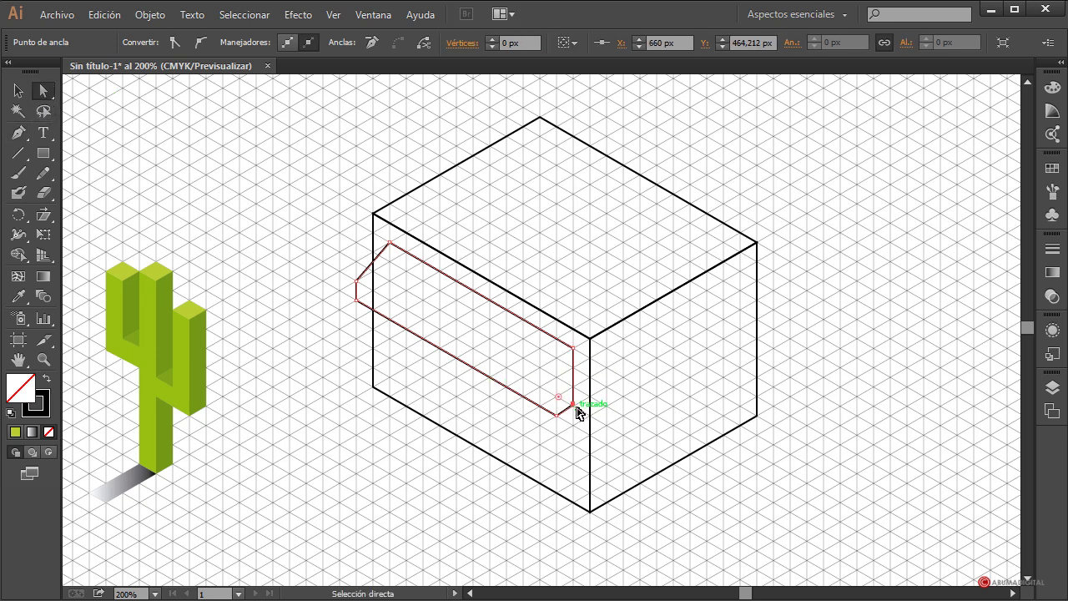
{"action": "mouse_move", "coordinate": [573, 406]}
{"action": "left_mouse_down"}
{"action": "mouse_move", "coordinate": [556, 389]}
{"action": "mouse_move", "coordinate": [558, 404]}
{"action": "left_mouse_up"}
{"action": "left_click", "coordinate": [706, 461]}
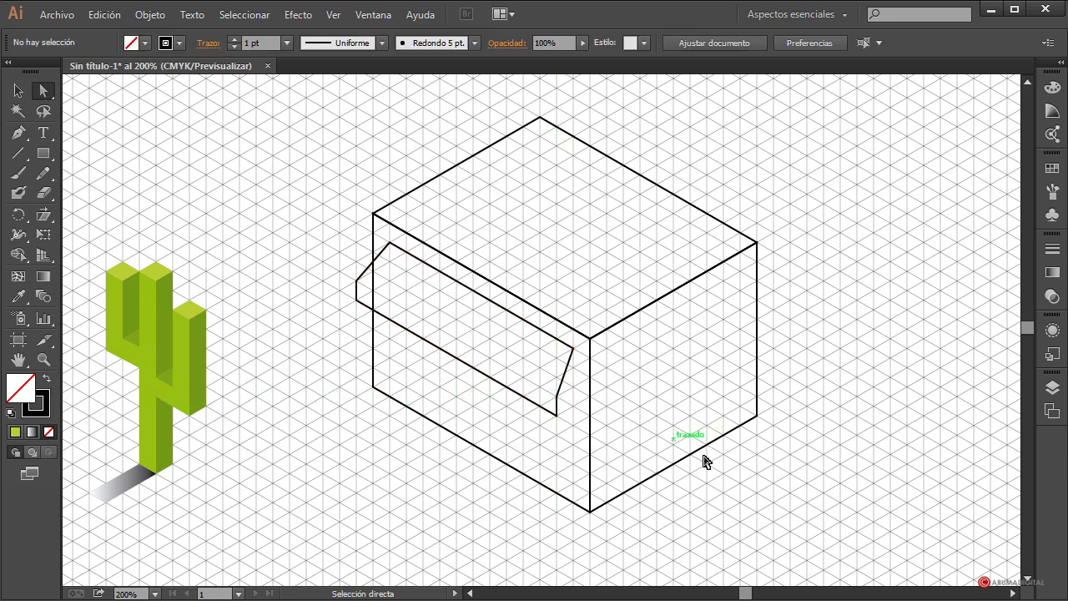
{"action": "left_click", "coordinate": [559, 398]}
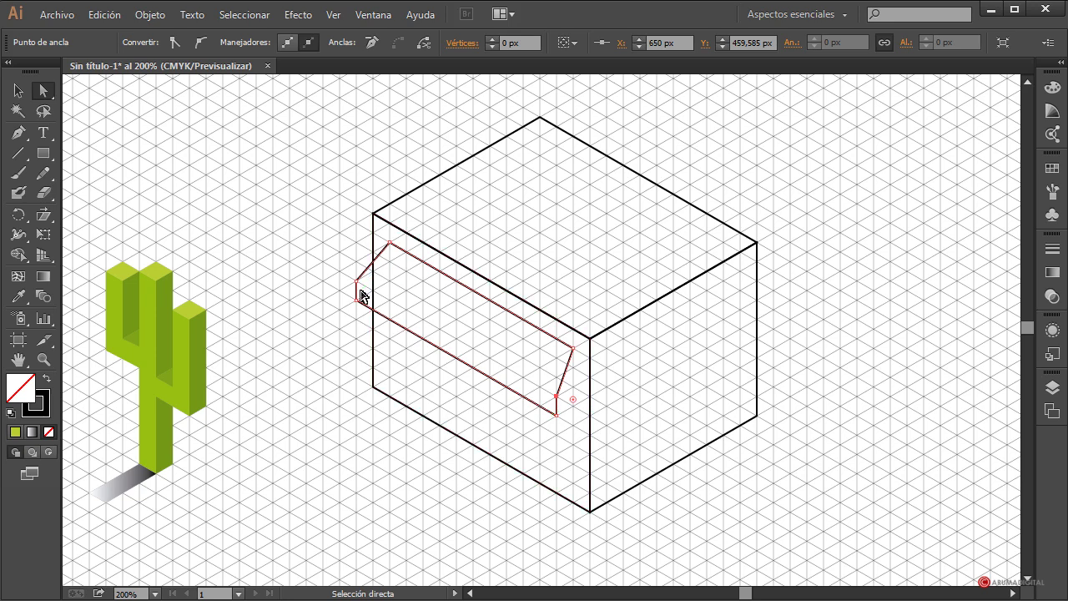
{"action": "left_click_drag", "start_coordinate": [557, 419], "coordinate": [542, 398]}
{"action": "left_click", "coordinate": [624, 499]}
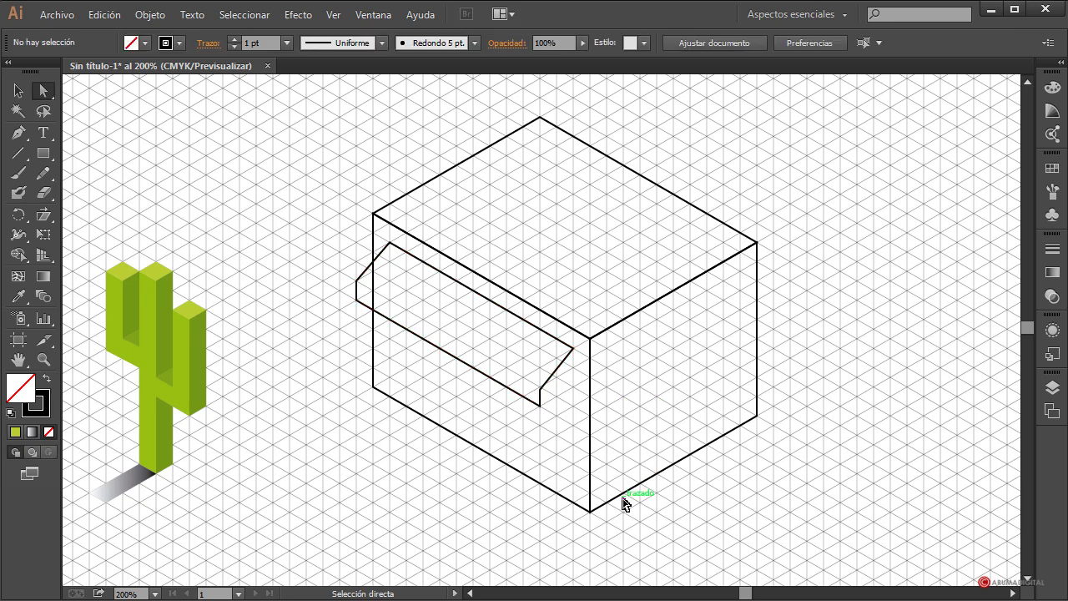
{"action": "left_click", "coordinate": [541, 390]}
{"action": "left_click", "coordinate": [680, 428]}
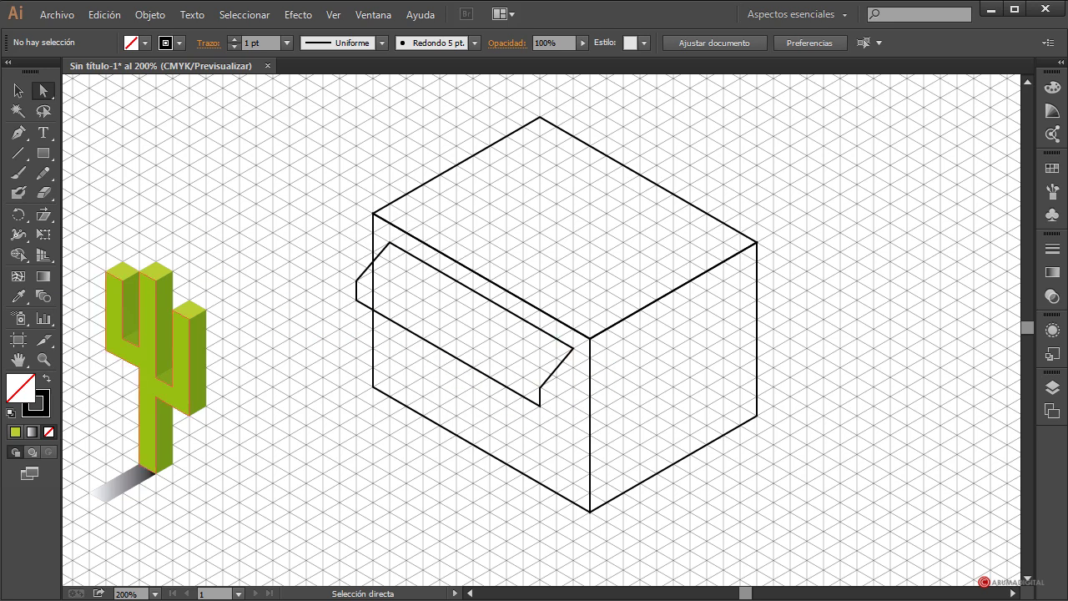
Step: Draw the panel's closed four-point side face with the Pen tool, joining its slanted right end to the wall at X 660 px
{"action": "left_click", "coordinate": [18, 133]}
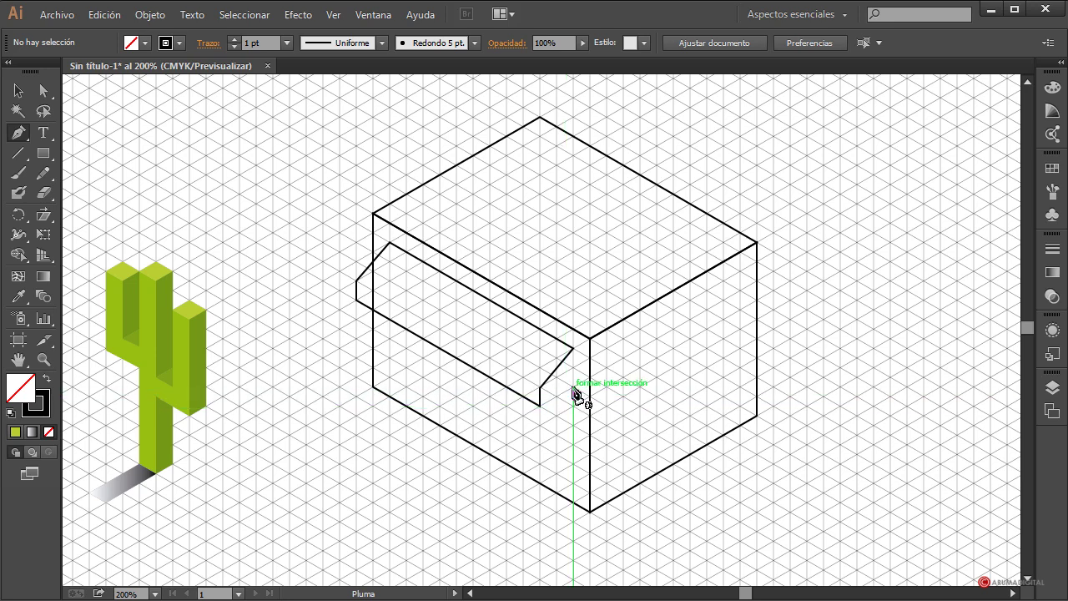
{"action": "left_click", "coordinate": [572, 386]}
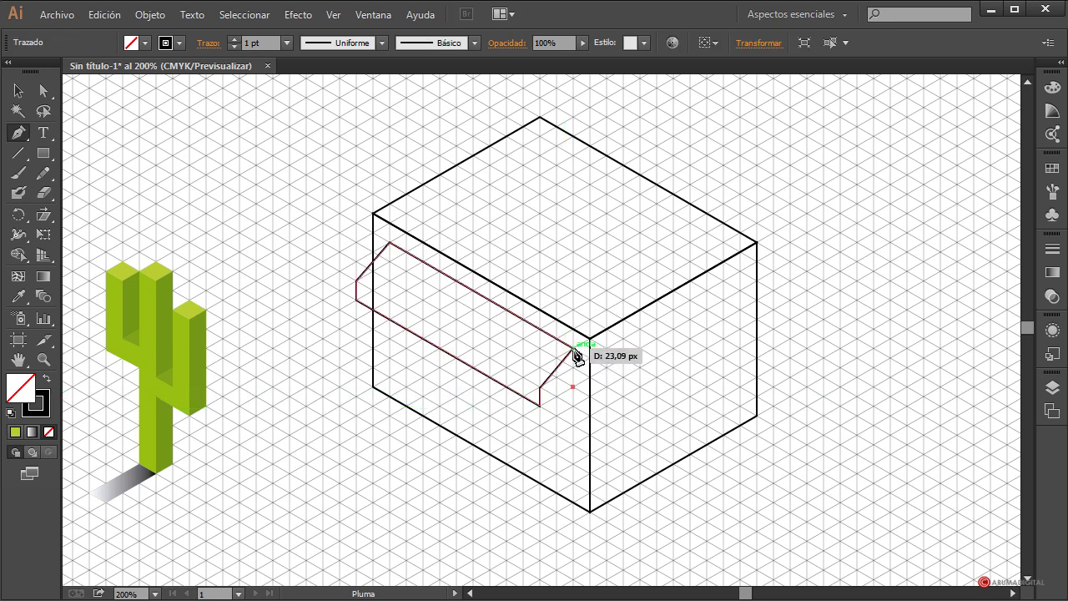
{"action": "left_click", "coordinate": [541, 407]}
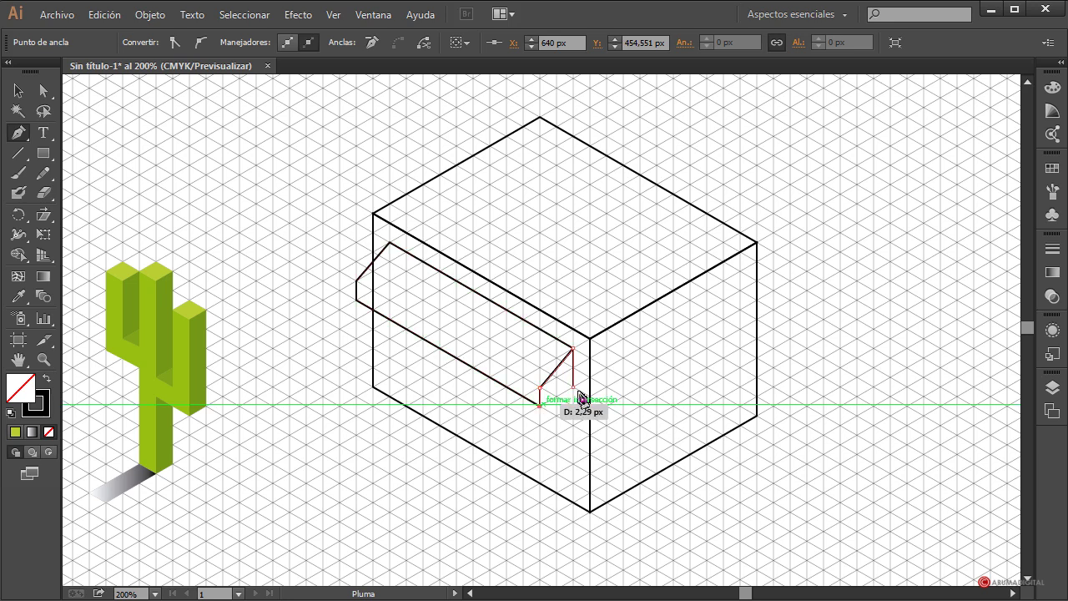
{"action": "left_click", "coordinate": [574, 387]}
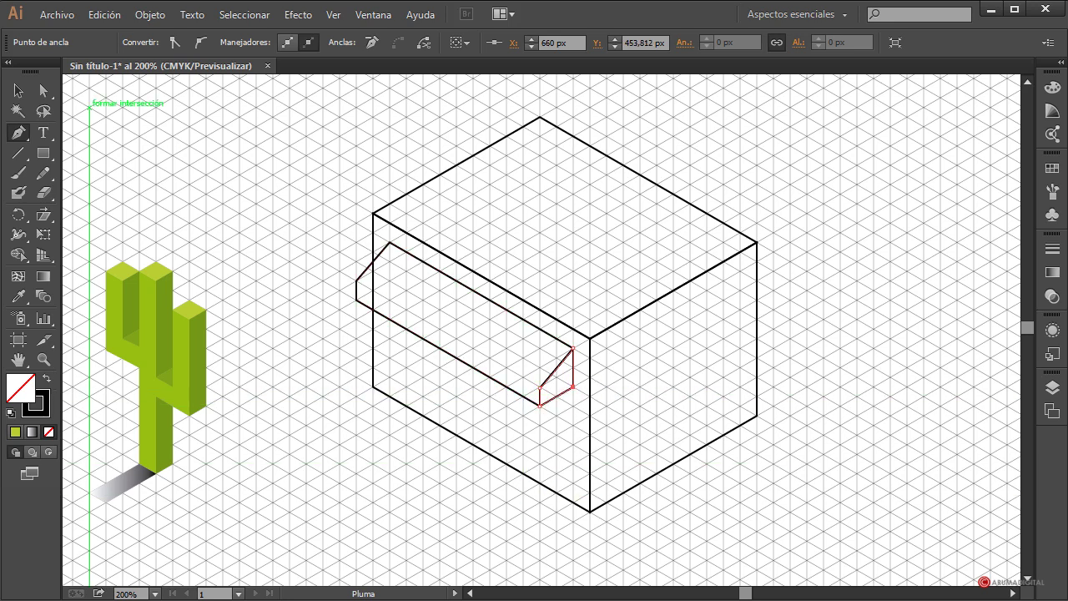
{"action": "left_click", "coordinate": [20, 90]}
{"action": "left_click", "coordinate": [432, 429]}
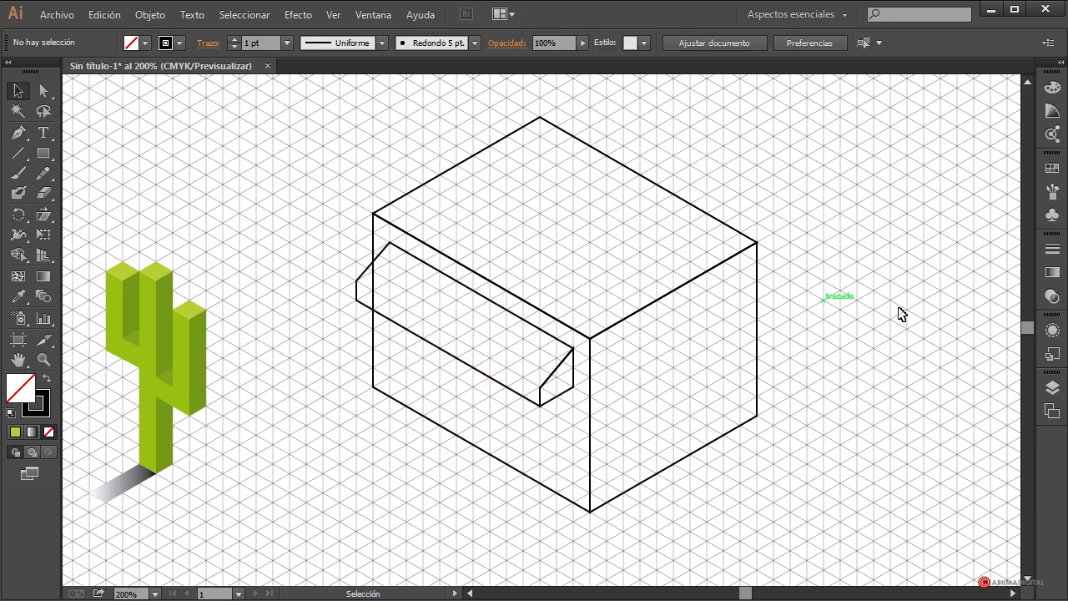
Step: Draw a closed four-point opening about 100 px wide with the Pen tool on the left wall, below the overhanging panel
{"action": "left_click", "coordinate": [19, 132]}
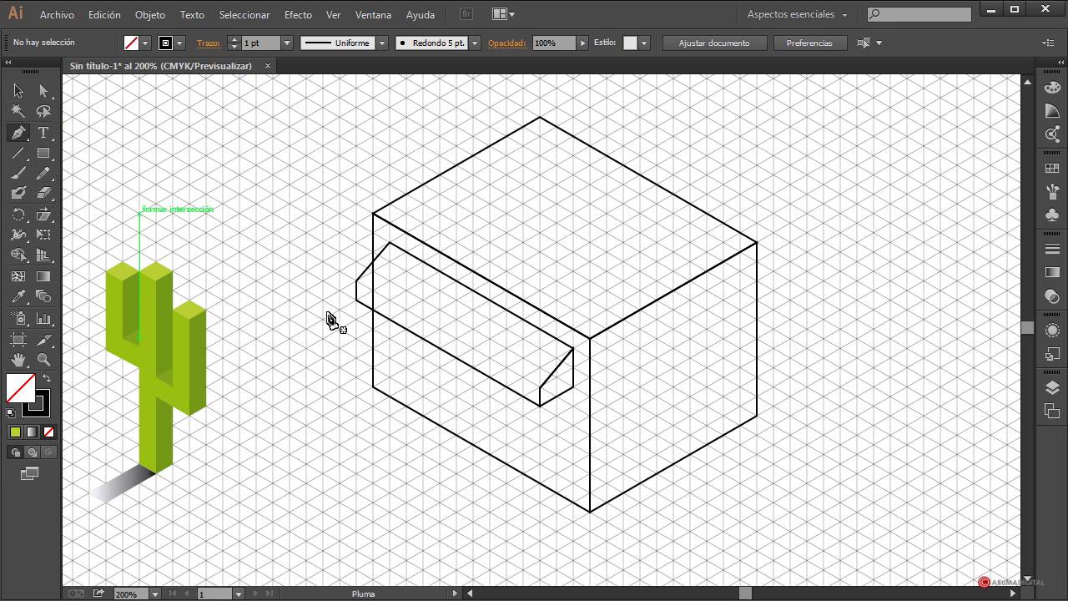
{"action": "left_click", "coordinate": [389, 318]}
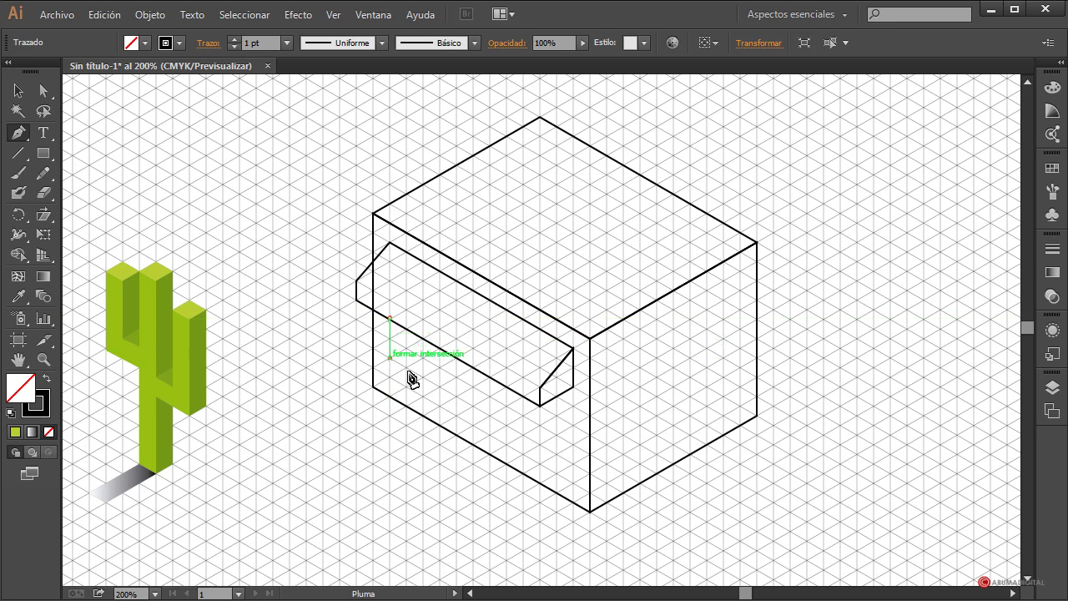
{"action": "left_click", "coordinate": [389, 357]}
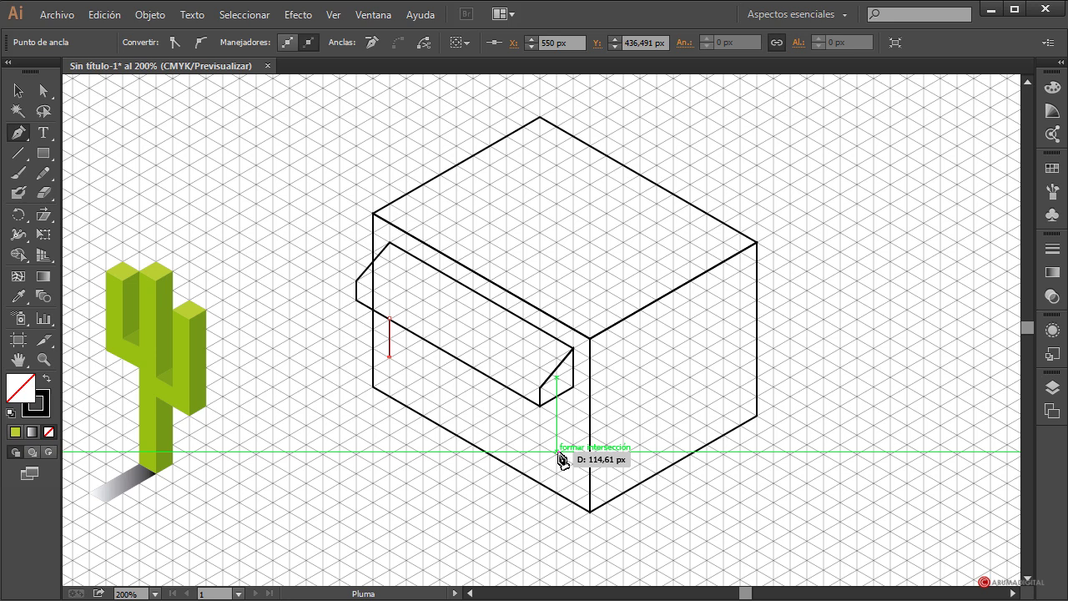
{"action": "left_click", "coordinate": [557, 454]}
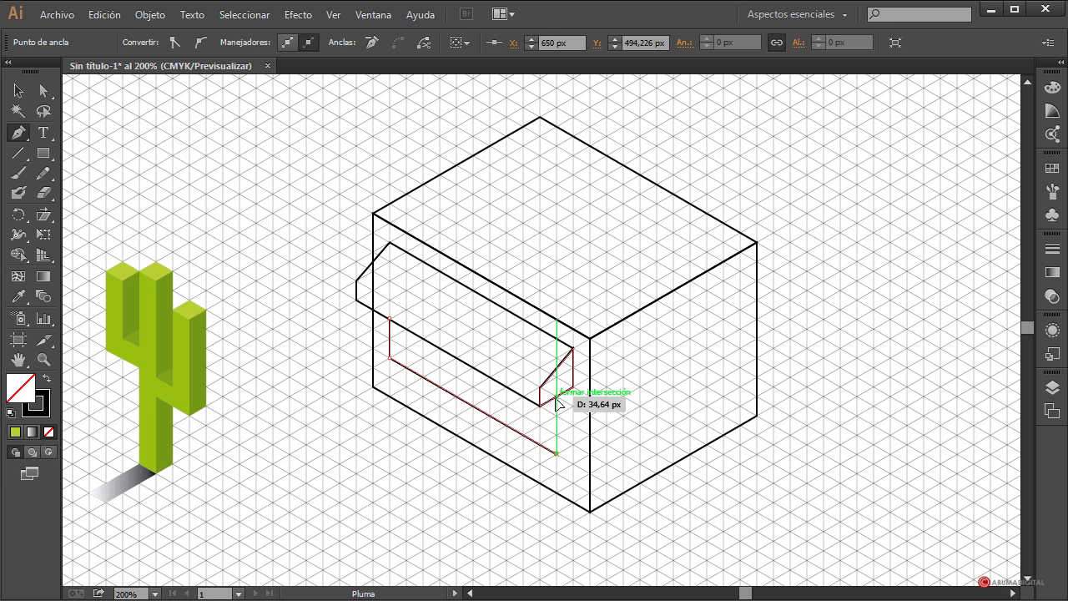
{"action": "left_click", "coordinate": [557, 398]}
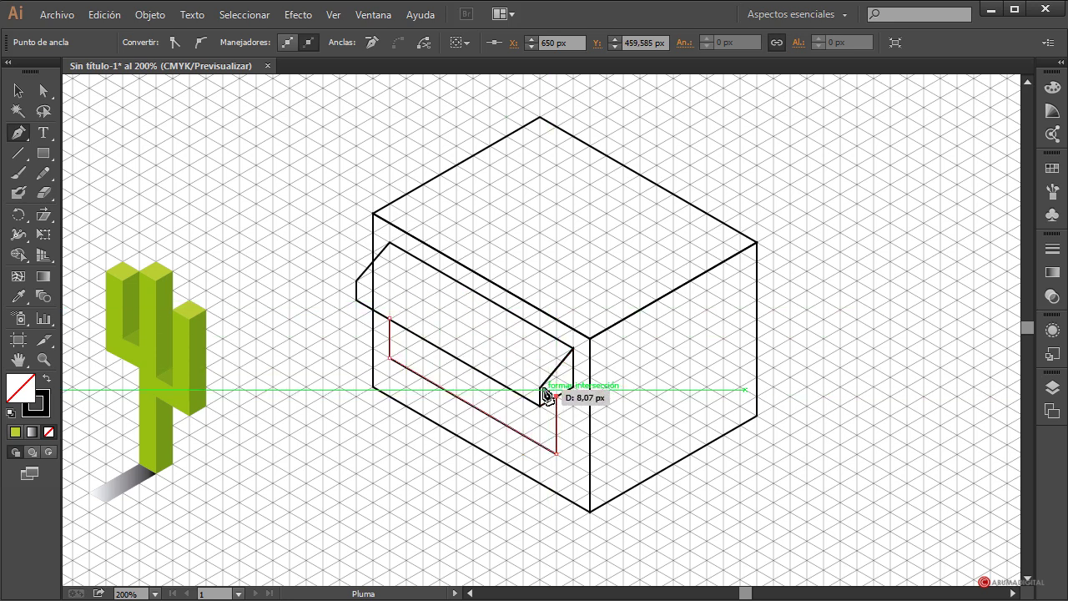
{"action": "left_click", "coordinate": [390, 317]}
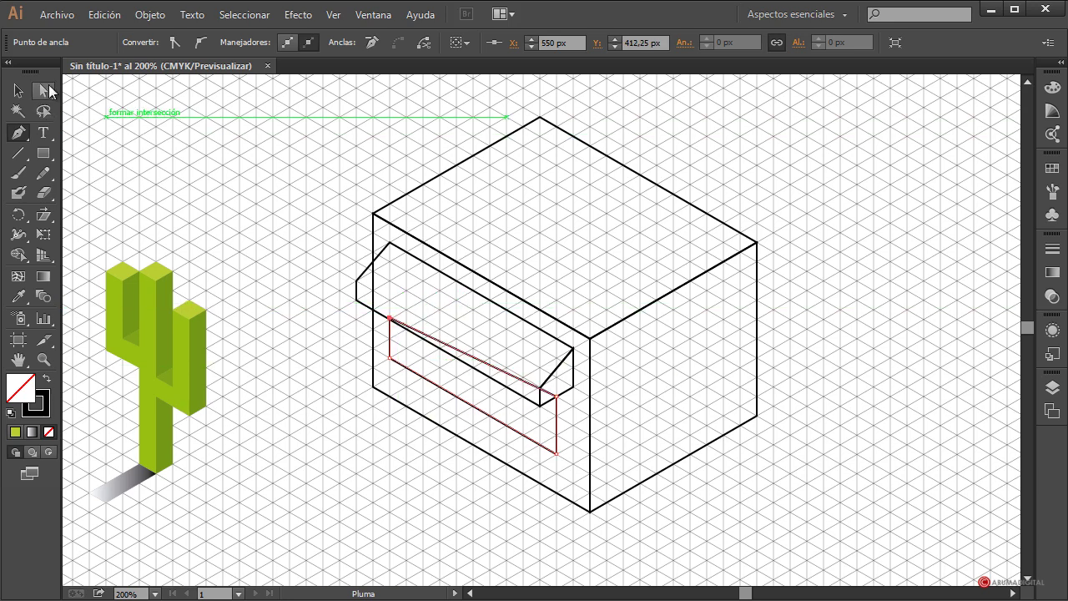
Step: Raise the left wall opening's upper-left anchor point to the grid intersection, making its top edge parallel to the bottom edge
{"action": "left_click", "coordinate": [44, 90]}
{"action": "left_click_drag", "start_coordinate": [390, 317], "coordinate": [390, 299]}
{"action": "left_click", "coordinate": [662, 445]}
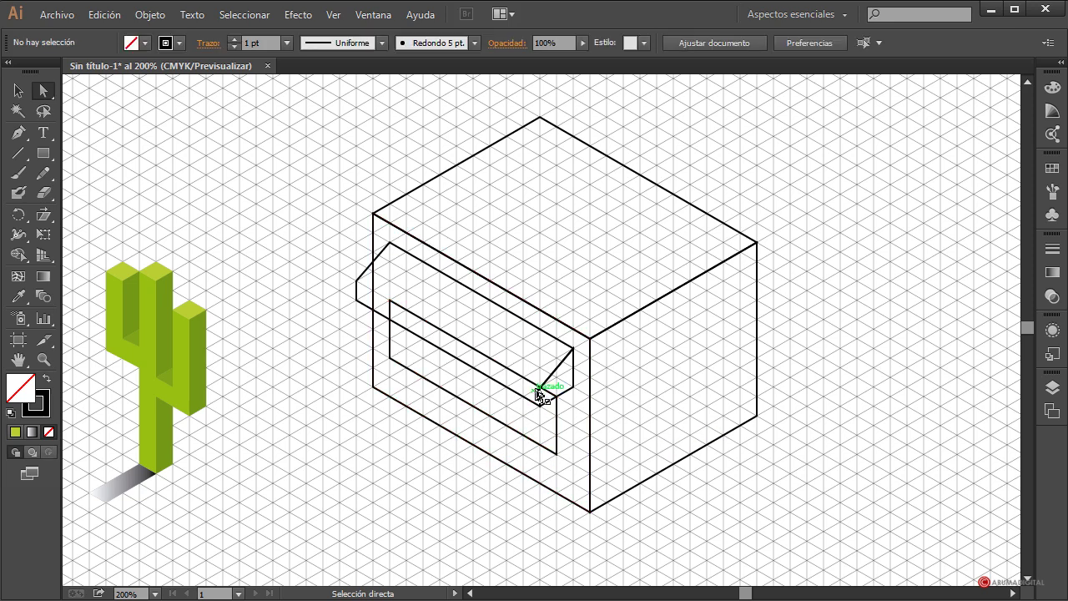
{"action": "left_click", "coordinate": [559, 420]}
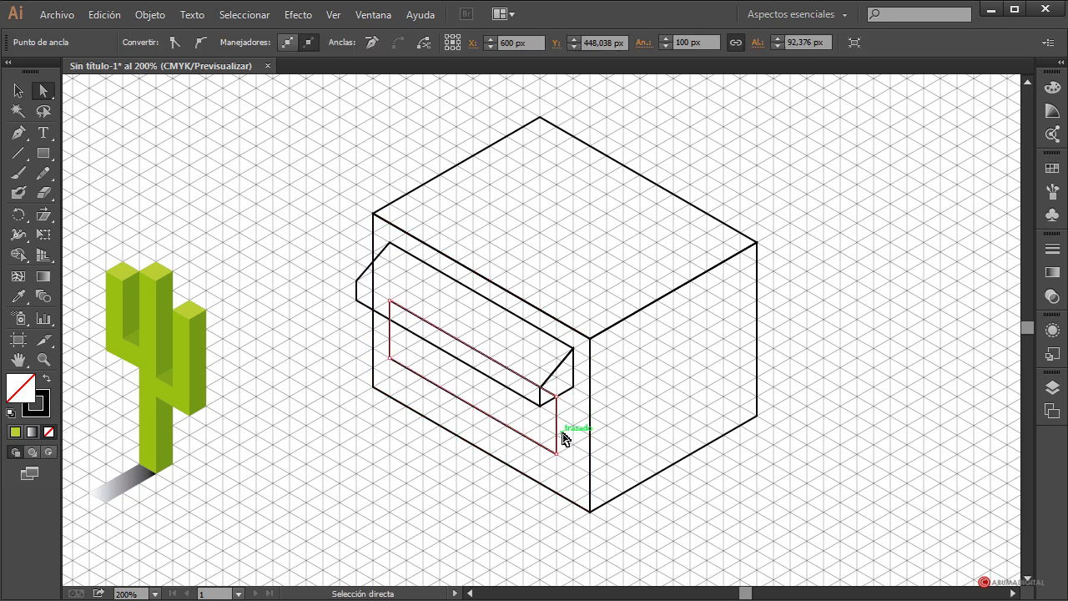
{"action": "left_click", "coordinate": [808, 309]}
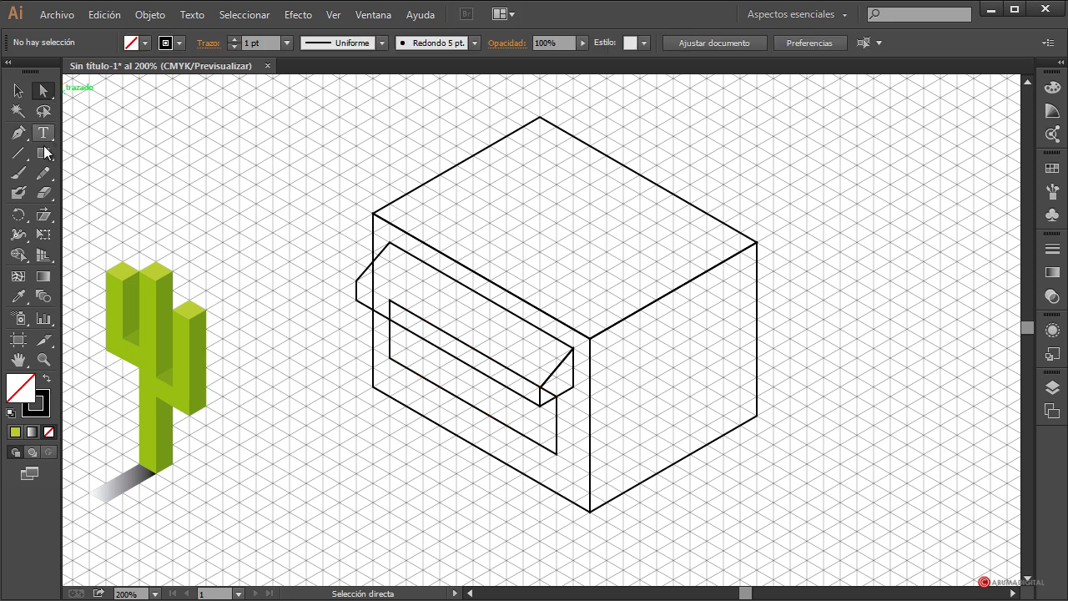
Step: Draw a closed parallelogram window about 60 px wide and 81 px tall with the Pen tool on the right wall
{"action": "left_click", "coordinate": [26, 132]}
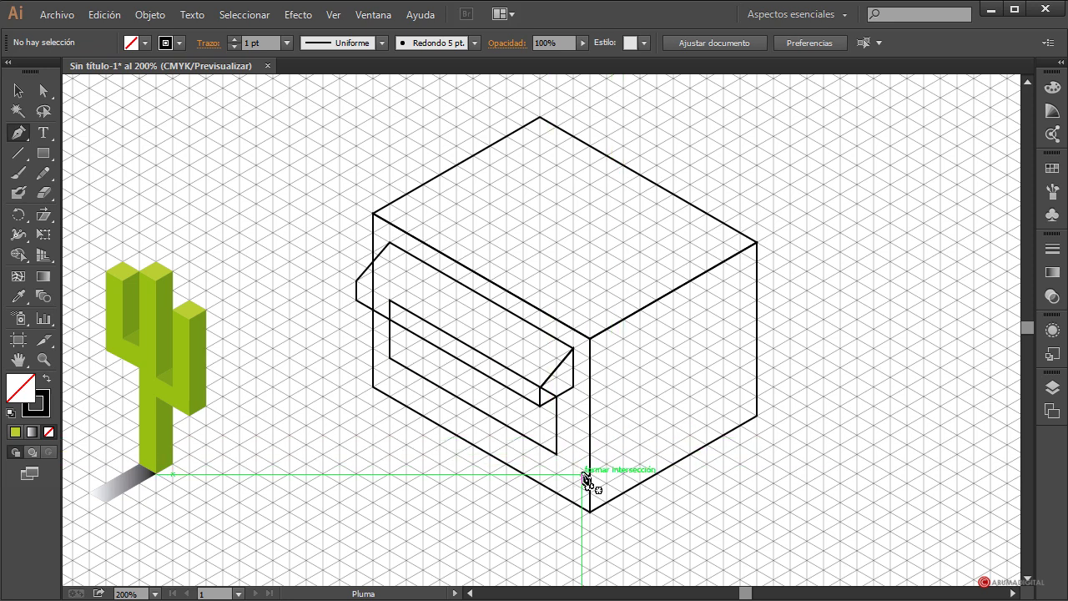
{"action": "left_click", "coordinate": [623, 454]}
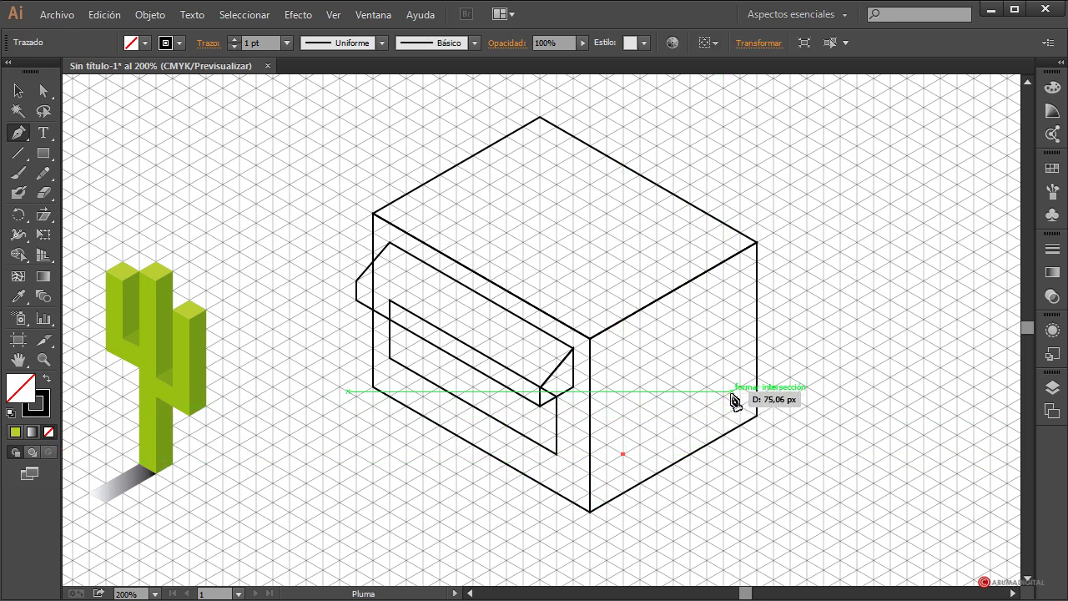
{"action": "left_click", "coordinate": [723, 397]}
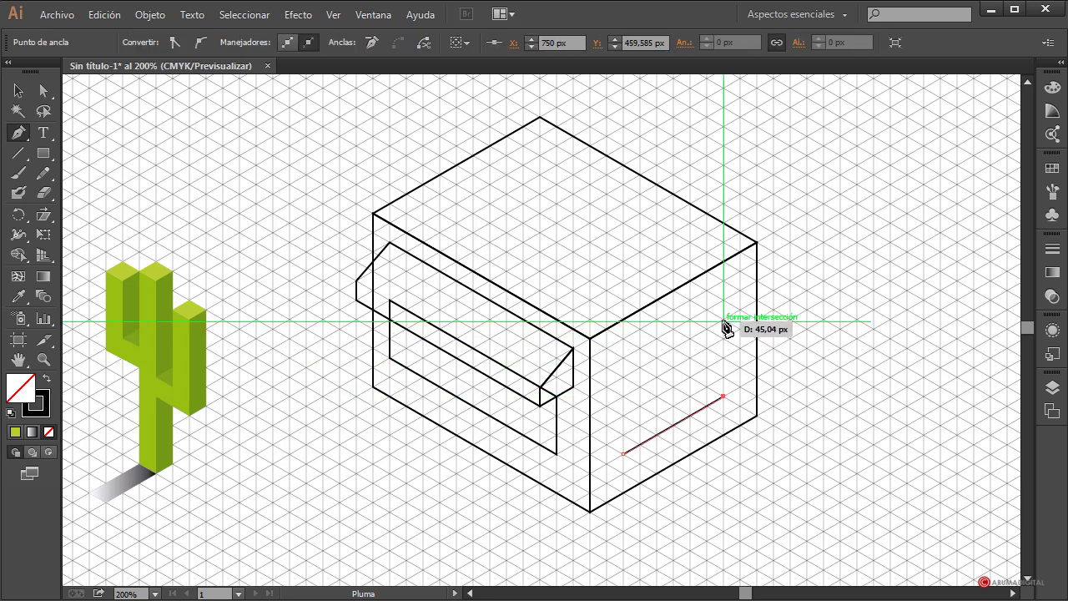
{"action": "left_click", "coordinate": [723, 320]}
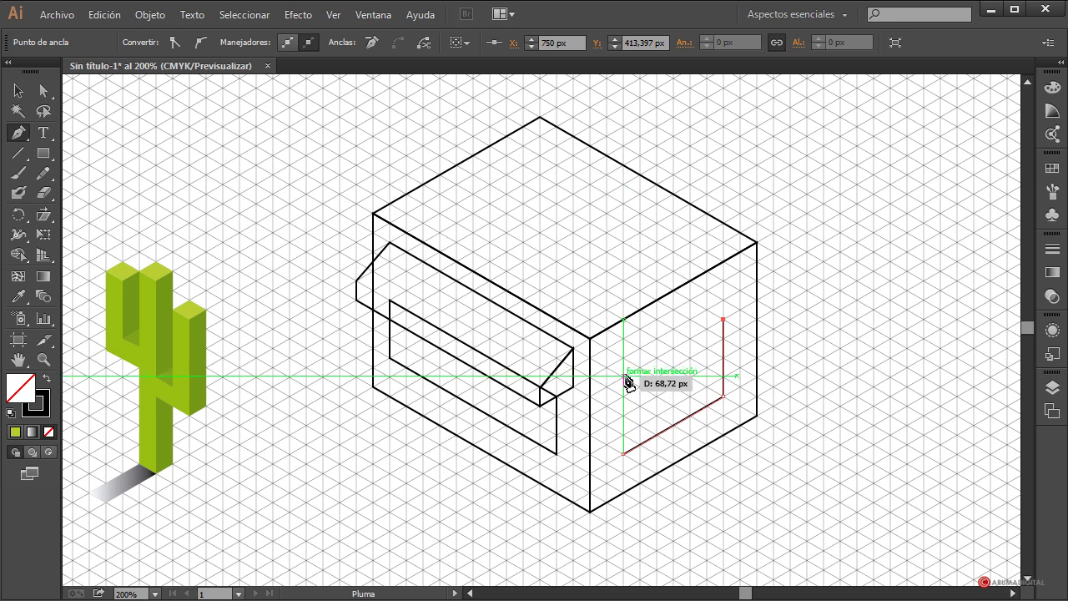
{"action": "left_click", "coordinate": [624, 377]}
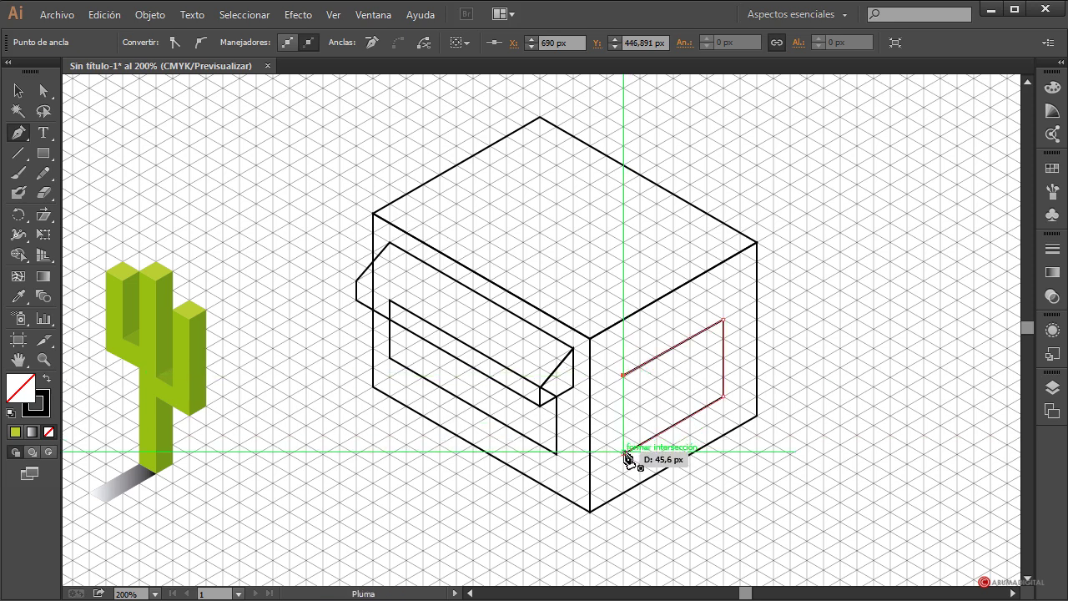
{"action": "left_click", "coordinate": [624, 455]}
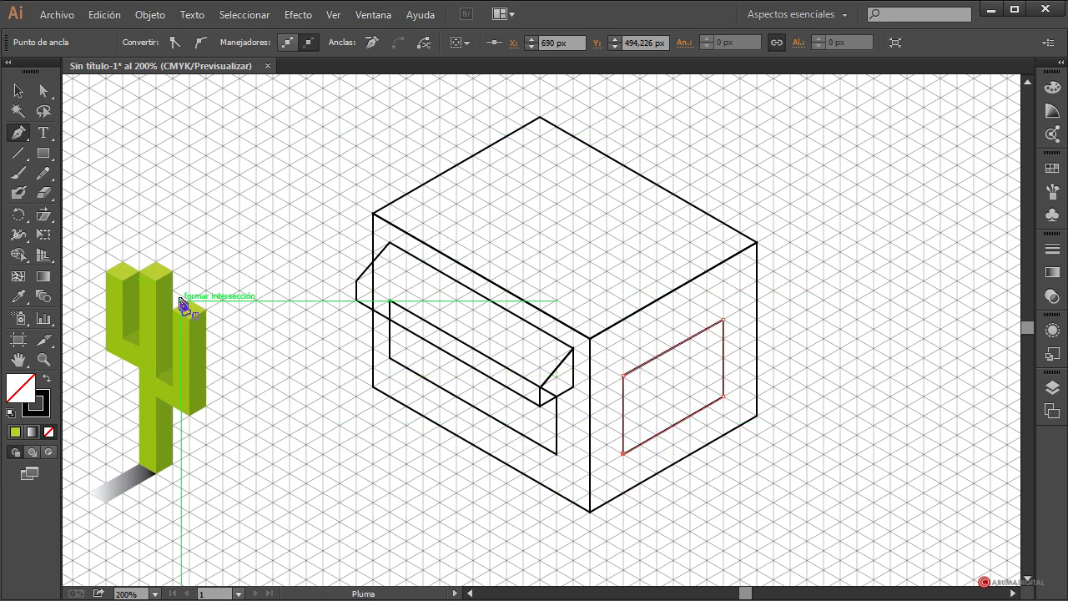
Step: Draw a small block's right face on the roof with the Pen tool, about 20 px wide and 35 px tall
{"action": "left_click", "coordinate": [674, 251]}
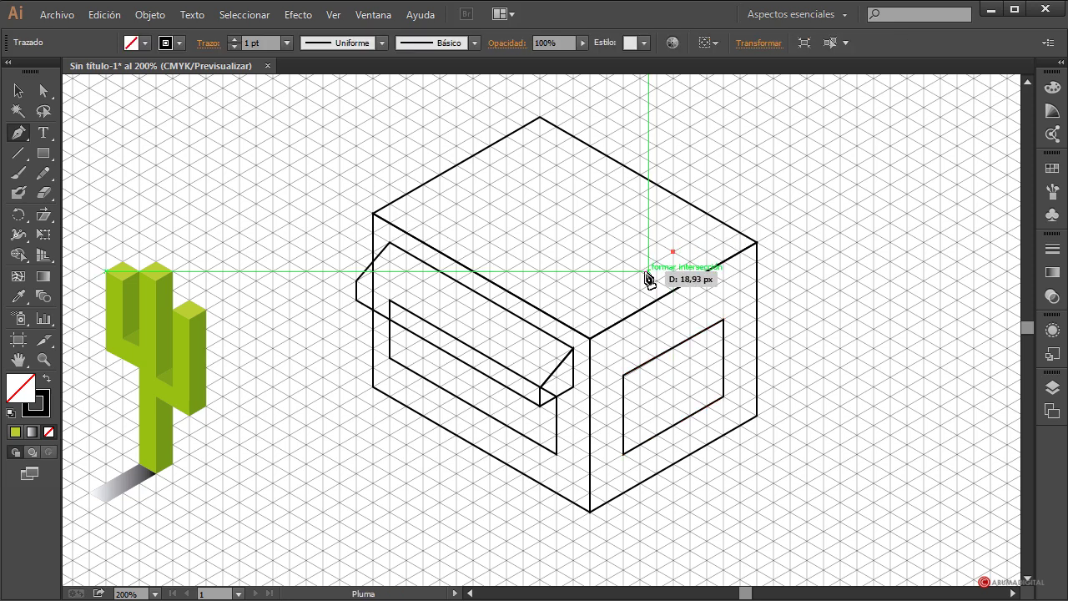
{"action": "left_click", "coordinate": [640, 271]}
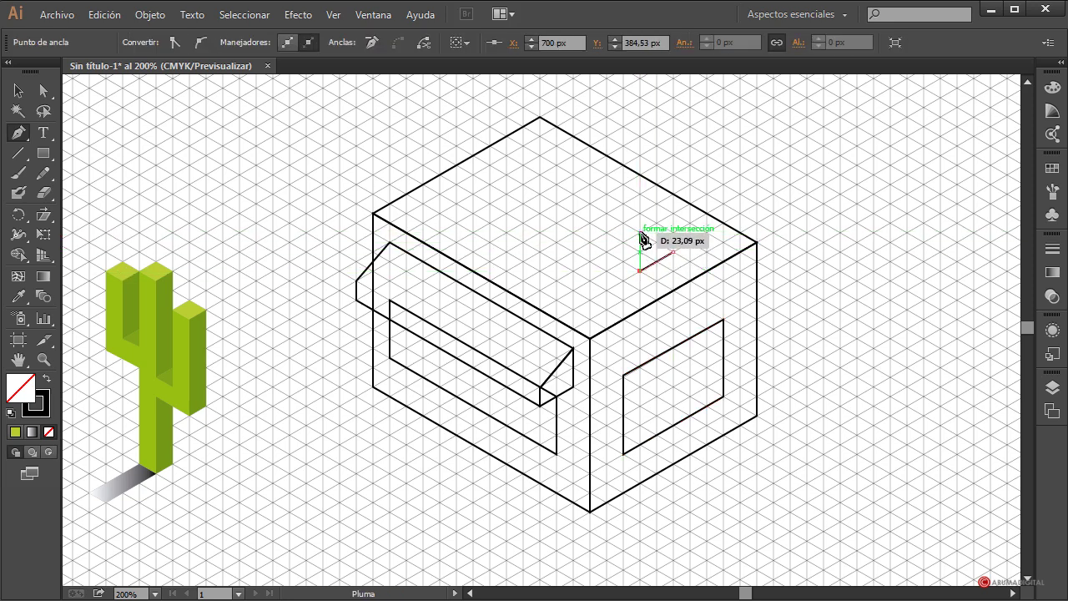
{"action": "left_click", "coordinate": [640, 233]}
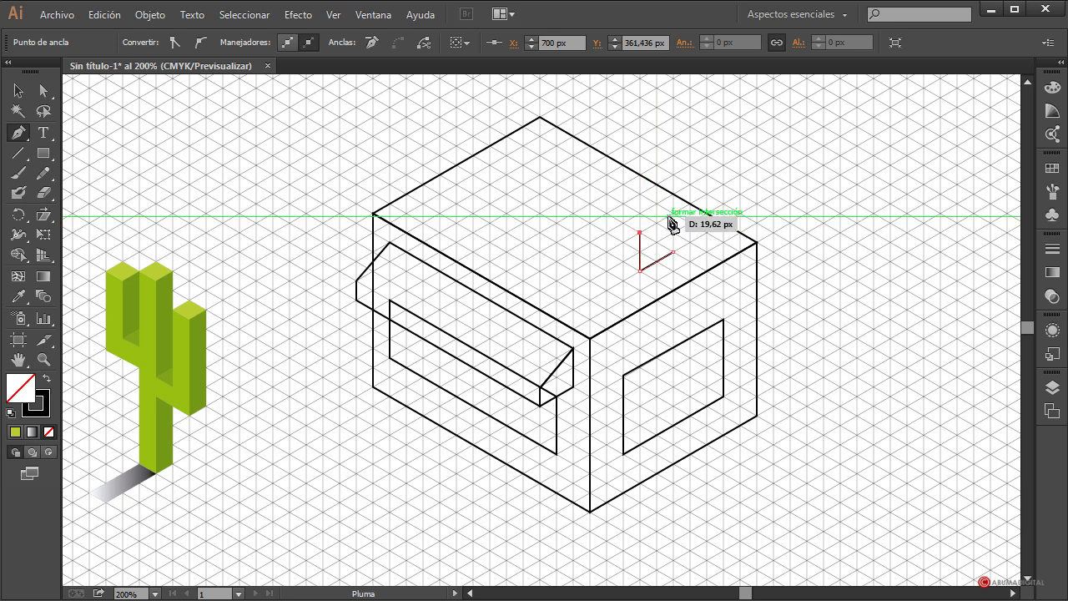
{"action": "left_click", "coordinate": [673, 215]}
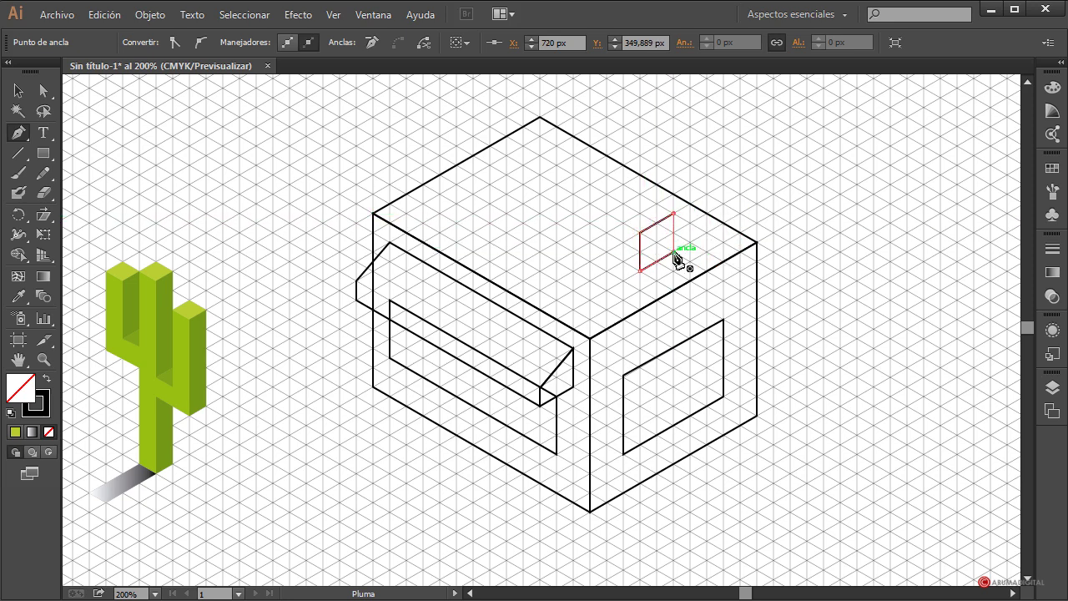
Step: Draw the small roof block's closed top face as a rhombus about 40 px wide and 23 px tall with the Pen tool
{"action": "left_click", "coordinate": [606, 213]}
{"action": "left_click", "coordinate": [640, 197]}
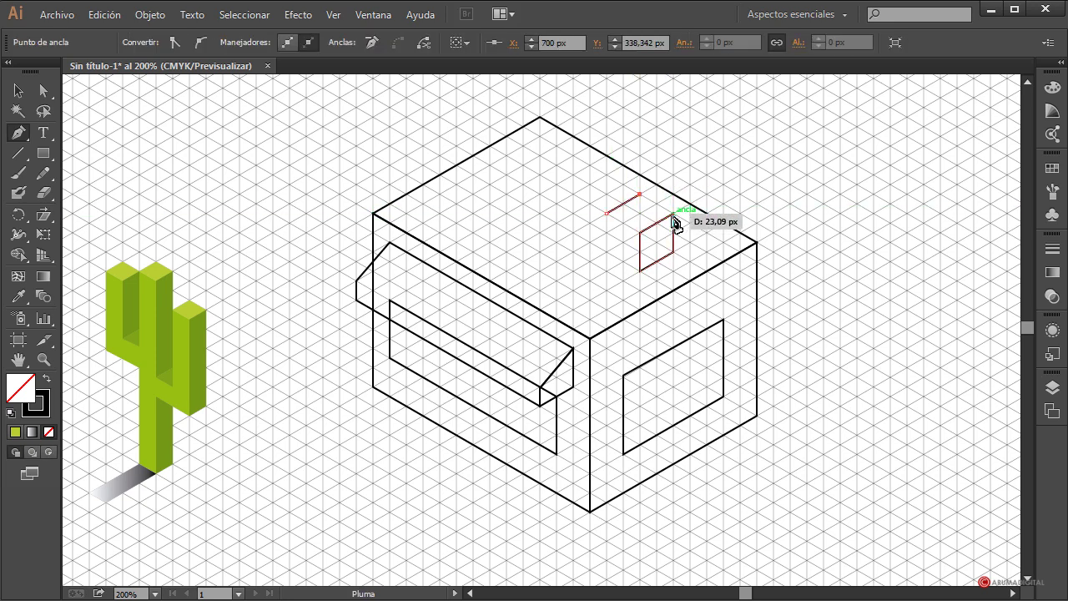
{"action": "left_click", "coordinate": [673, 215]}
{"action": "left_click", "coordinate": [640, 233]}
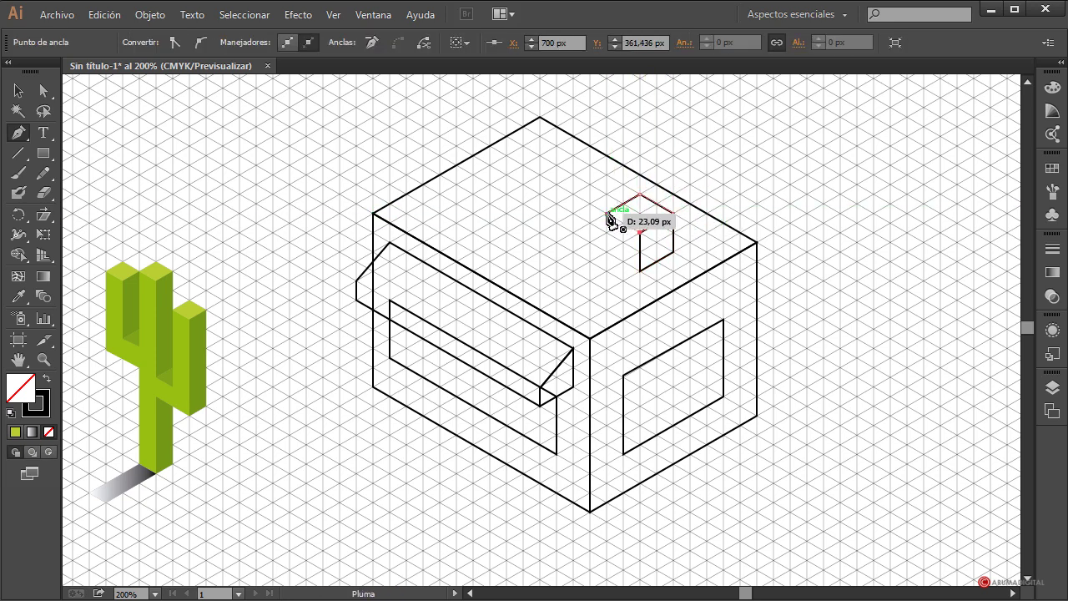
{"action": "left_click", "coordinate": [606, 213]}
Step: Draw the small roof block's closed left face with the Pen tool, about 20 px wide and 35 px tall
{"action": "left_click", "coordinate": [607, 253]}
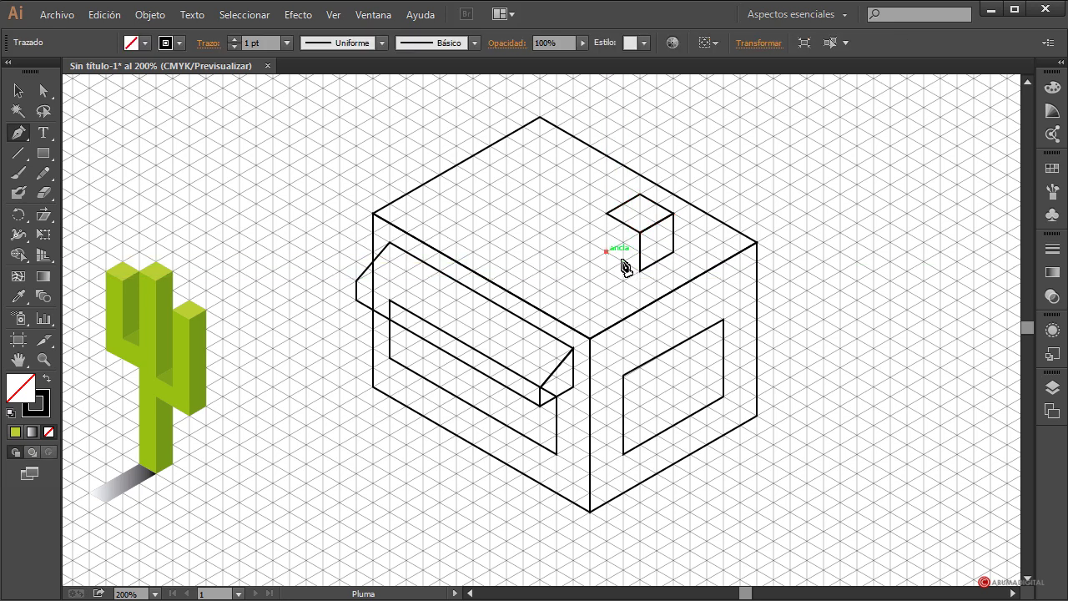
{"action": "left_click", "coordinate": [641, 271]}
{"action": "left_click", "coordinate": [640, 233]}
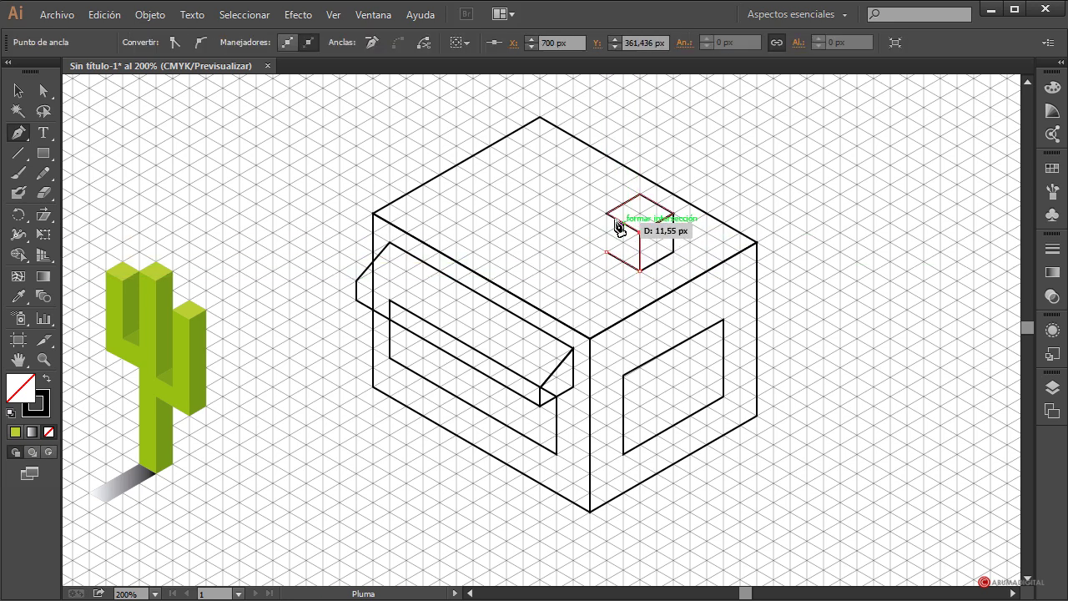
{"action": "left_click", "coordinate": [606, 213]}
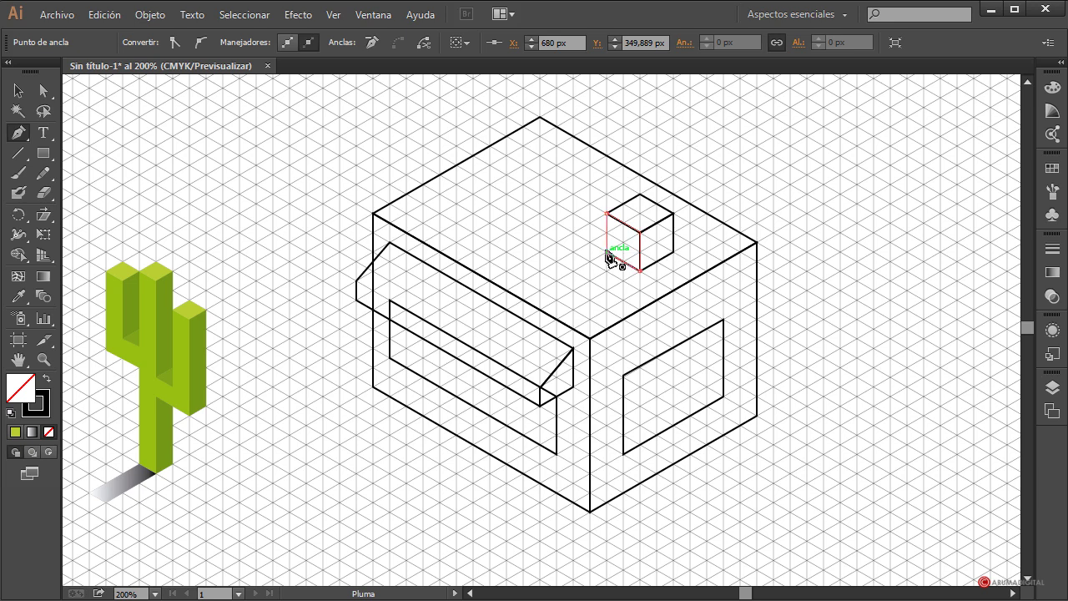
{"action": "left_click", "coordinate": [607, 253]}
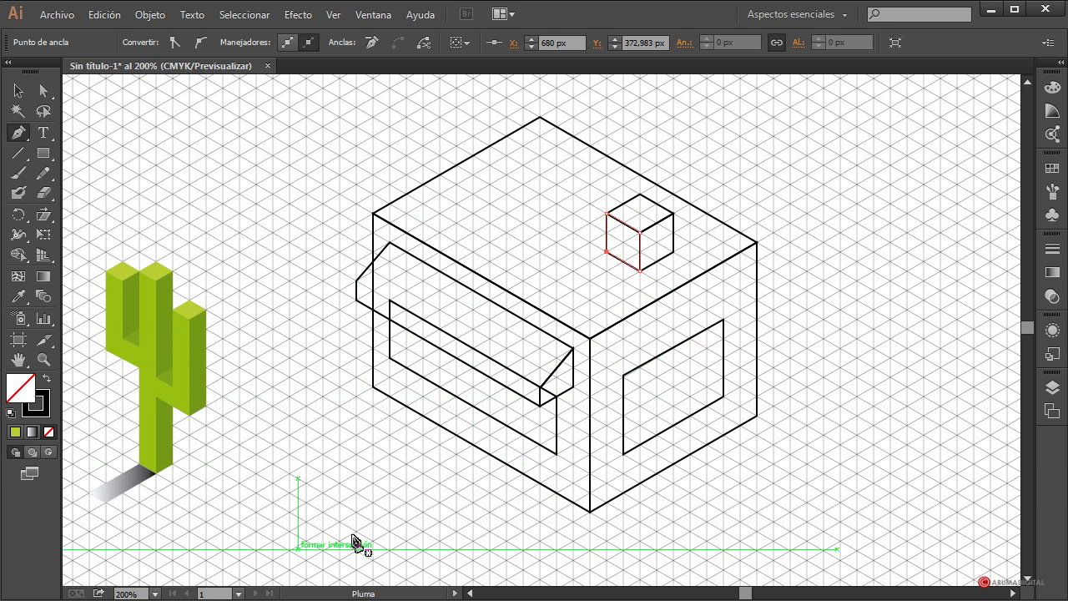
Step: Draw a thin closed parallelogram strip above the right wall's window with the Pen tool, about 60 px wide with 12 px vertical sides
{"action": "scroll", "coordinate": [538, 476], "scroll_direction": "down", "scroll_amount": 2}
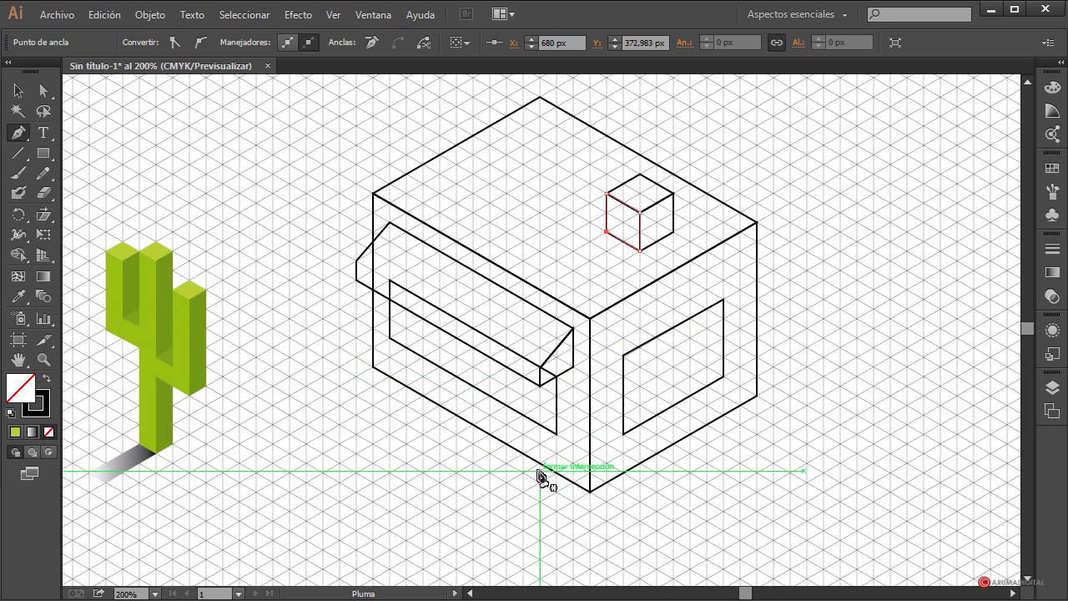
{"action": "scroll", "coordinate": [538, 476], "scroll_direction": "up", "scroll_amount": 1}
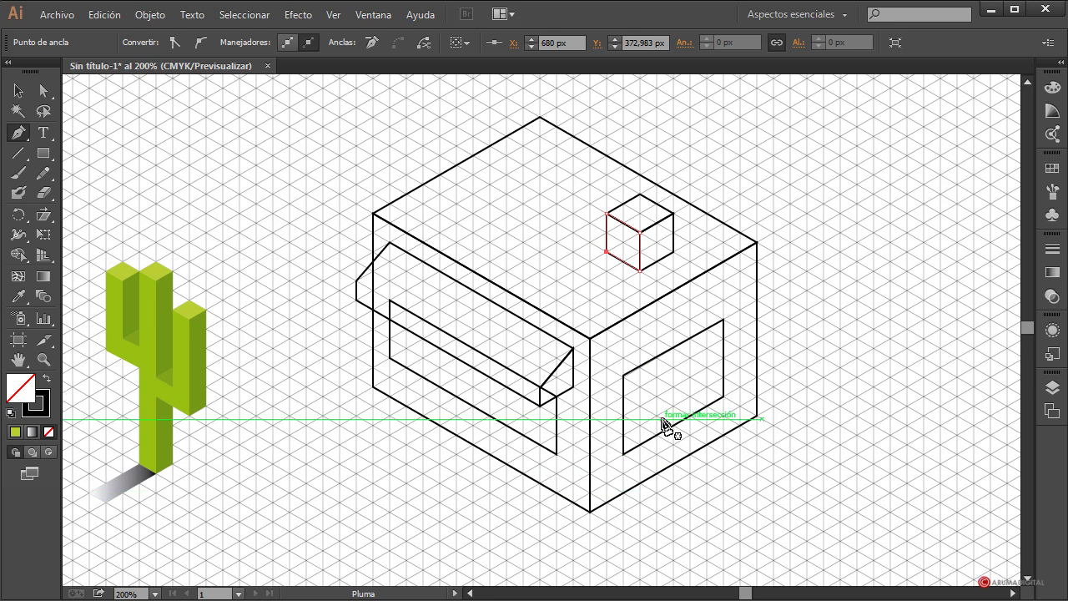
{"action": "left_click", "coordinate": [622, 338]}
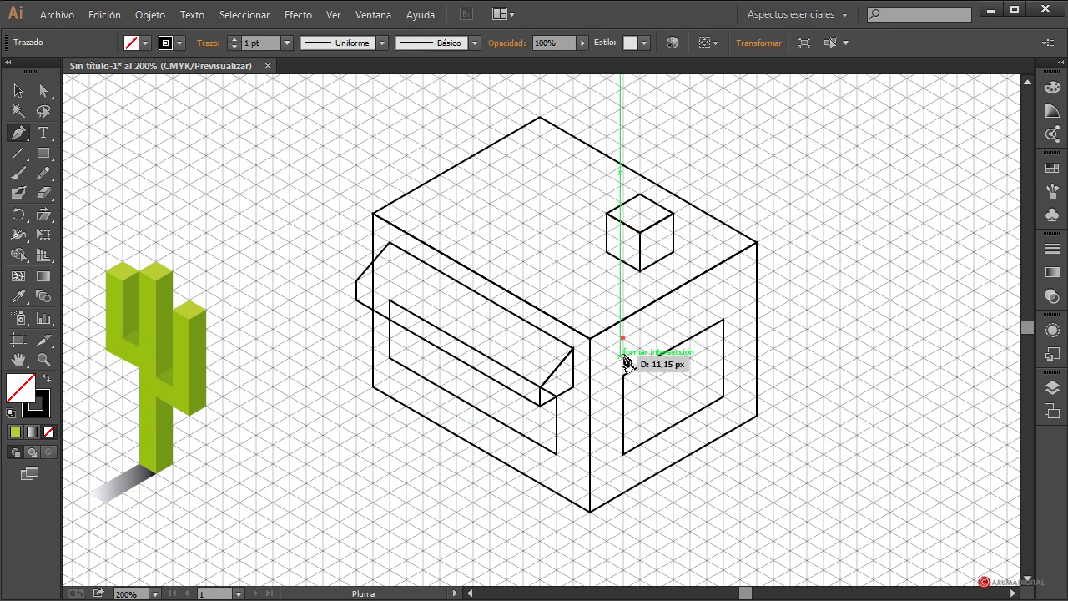
{"action": "left_click", "coordinate": [622, 359]}
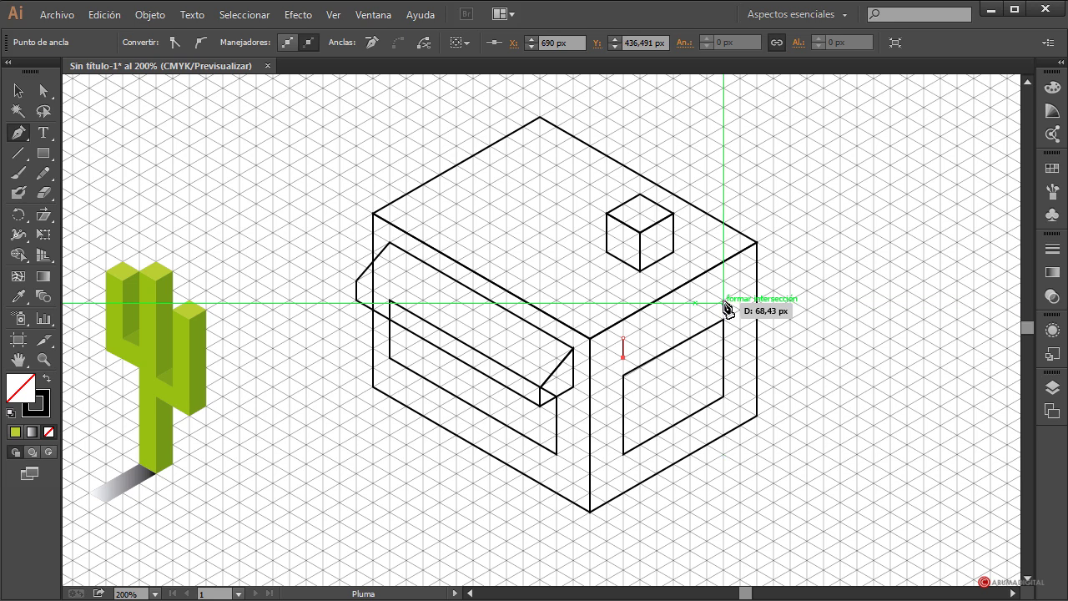
{"action": "left_click", "coordinate": [723, 300]}
{"action": "left_click", "coordinate": [723, 280]}
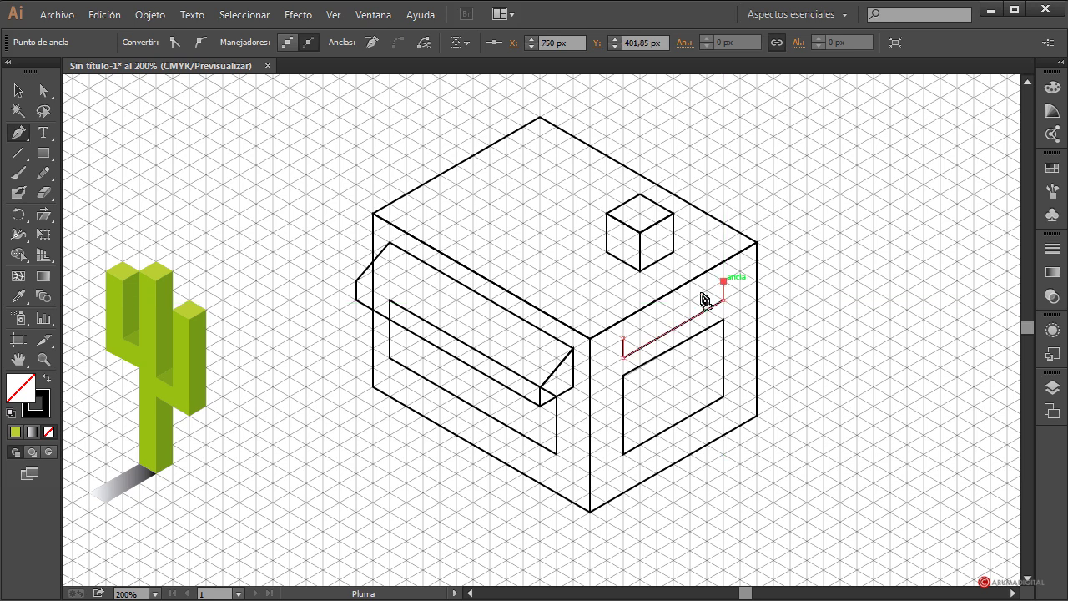
{"action": "left_click", "coordinate": [623, 338]}
Step: Draw a closed counter surface inside the left wall opening with the Pen tool, spanning its full width of about 100 px
{"action": "scroll", "coordinate": [260, 355], "scroll_direction": "down", "scroll_amount": 2}
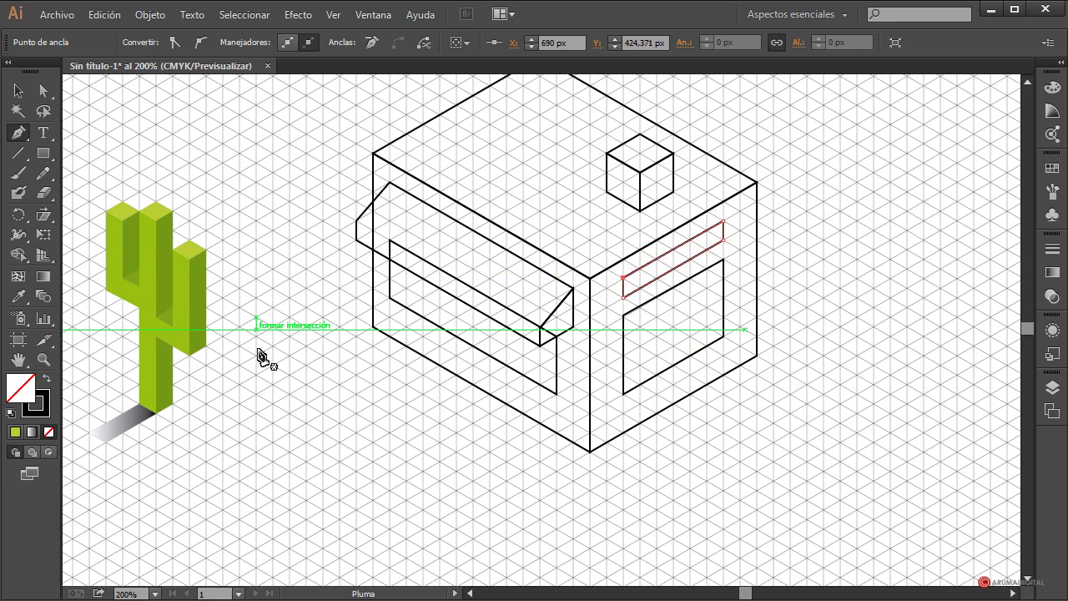
{"action": "left_click_drag", "start_coordinate": [745, 593], "coordinate": [748, 594]}
{"action": "scroll", "coordinate": [632, 476], "scroll_direction": "up", "scroll_amount": 1}
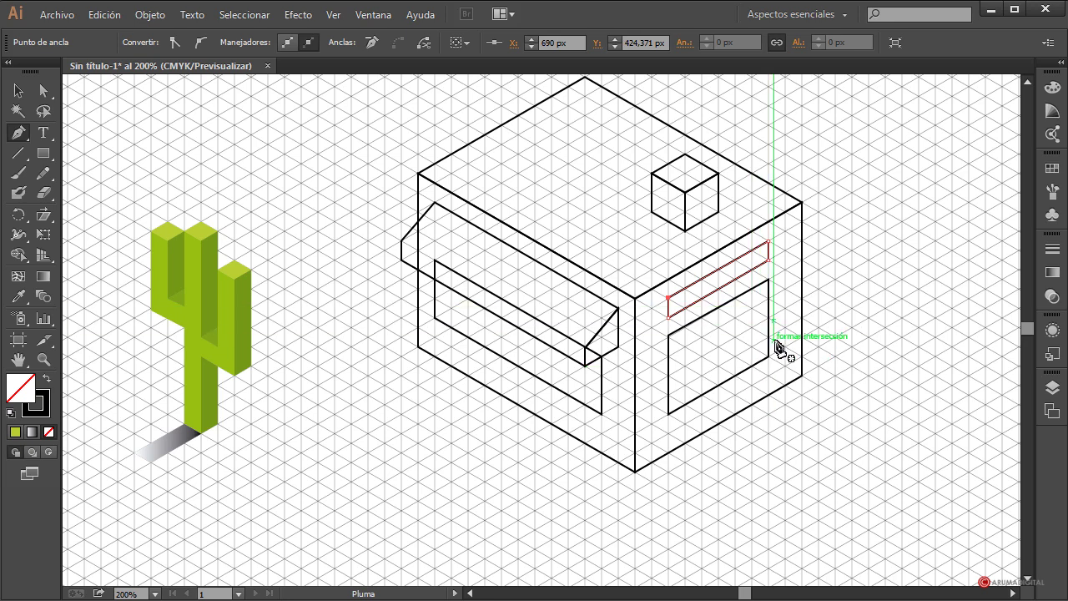
{"action": "left_click", "coordinate": [436, 298]}
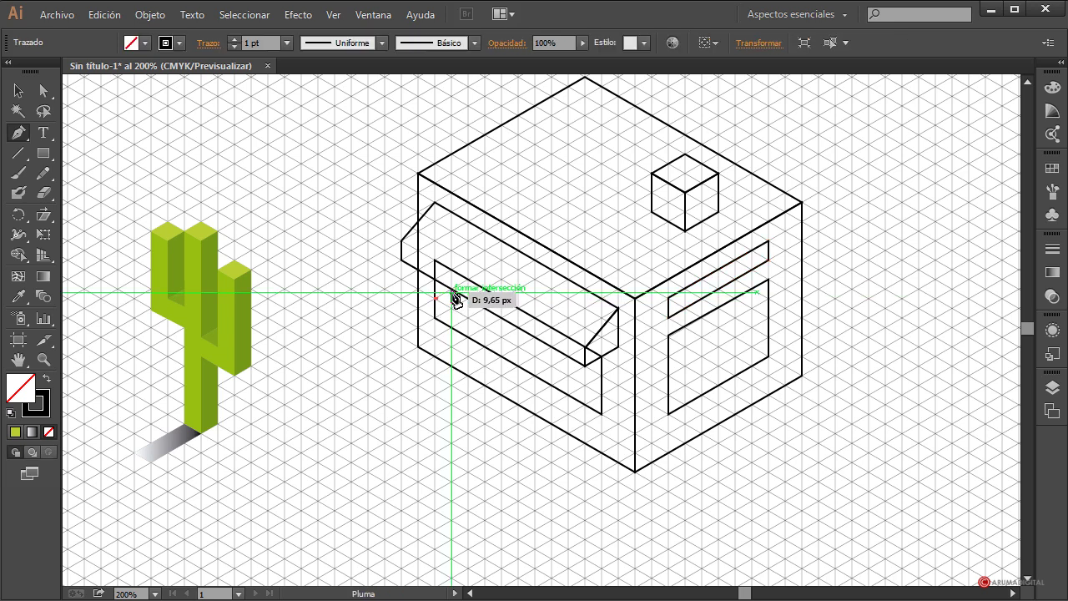
{"action": "left_click", "coordinate": [452, 289]}
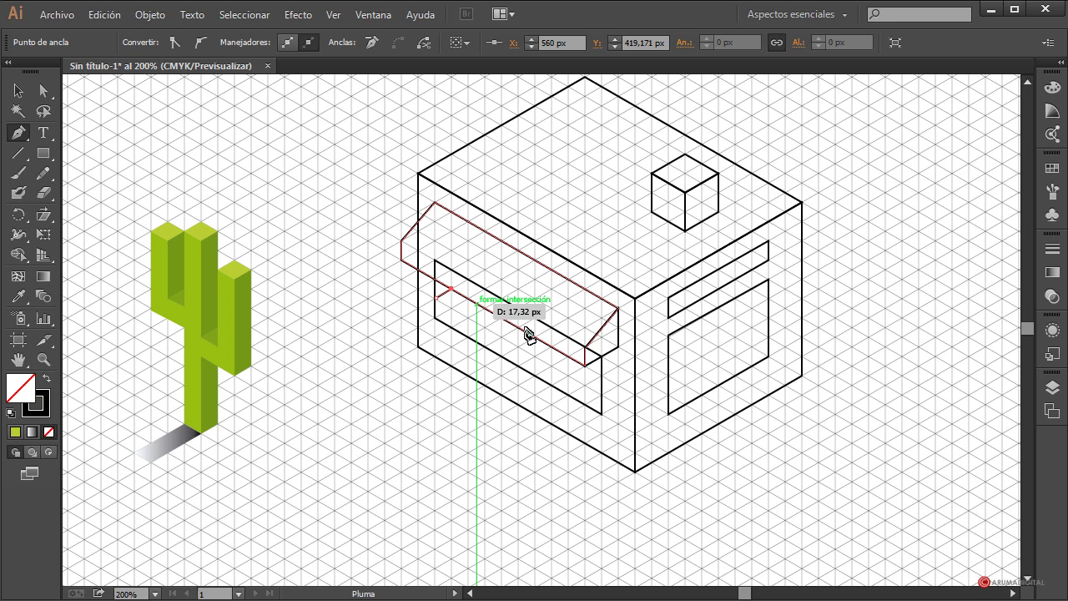
{"action": "left_click", "coordinate": [603, 375]}
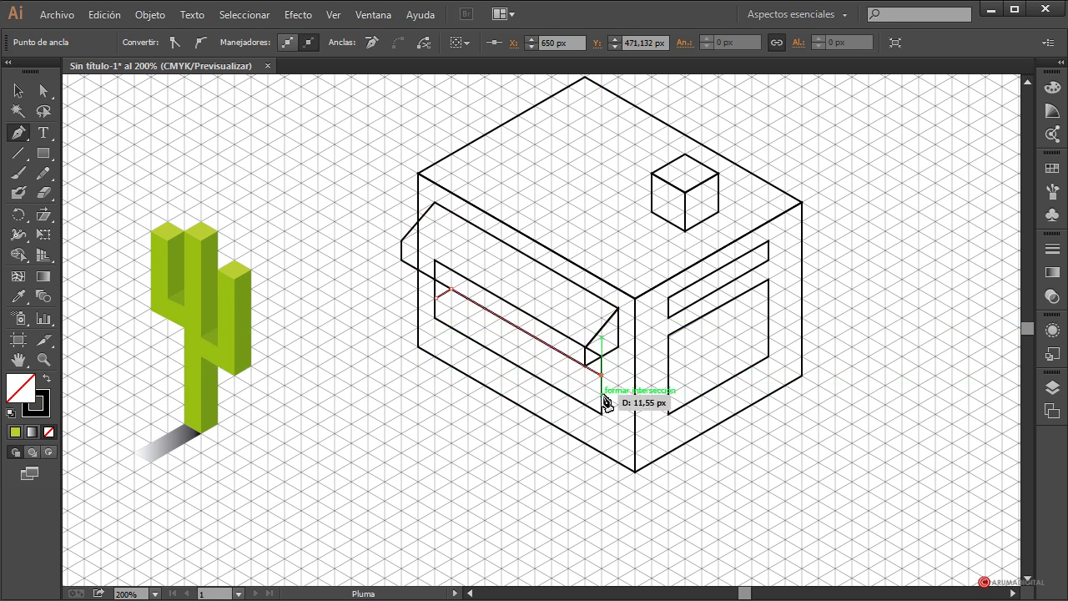
{"action": "left_click", "coordinate": [602, 394]}
{"action": "left_click", "coordinate": [435, 298]}
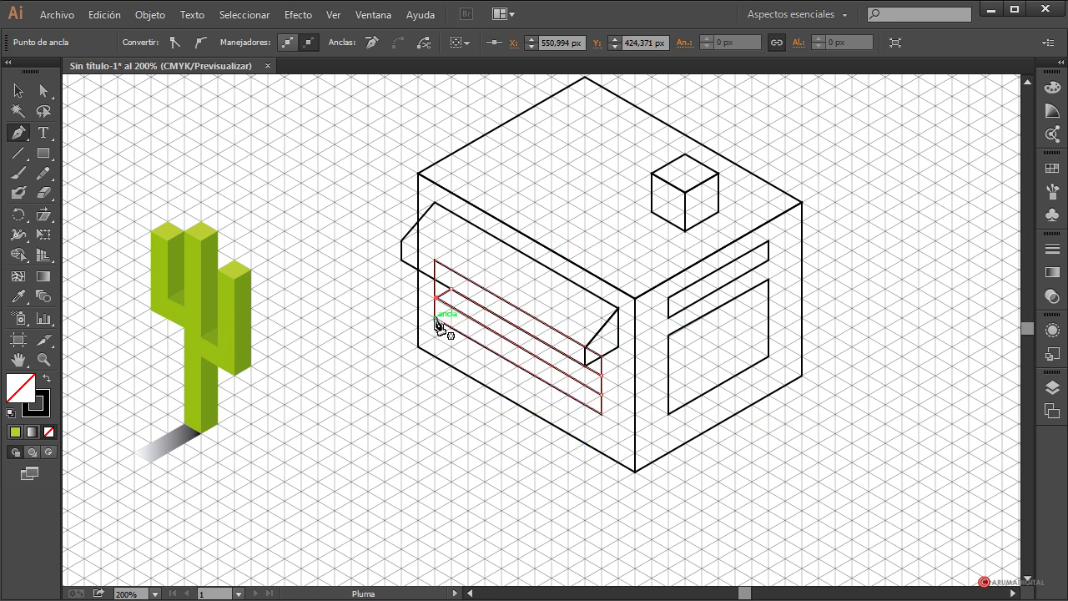
Step: Draw the closed strip below the counter surface along the left opening's bottom edge, about 100 px wide with 12 px vertical sides
{"action": "left_click", "coordinate": [435, 318]}
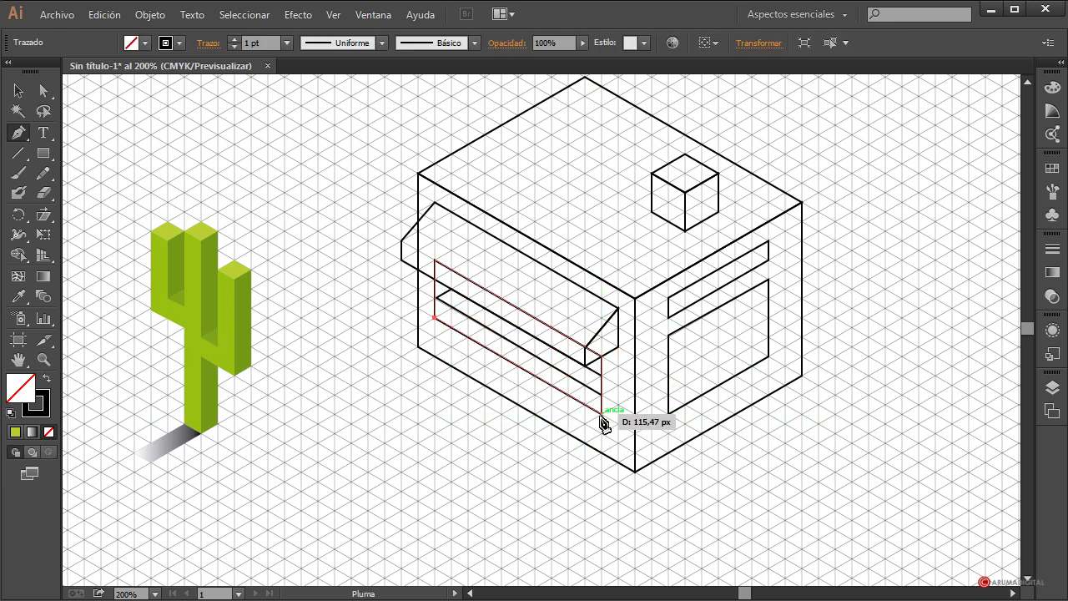
{"action": "left_click", "coordinate": [602, 413]}
{"action": "left_click", "coordinate": [601, 394]}
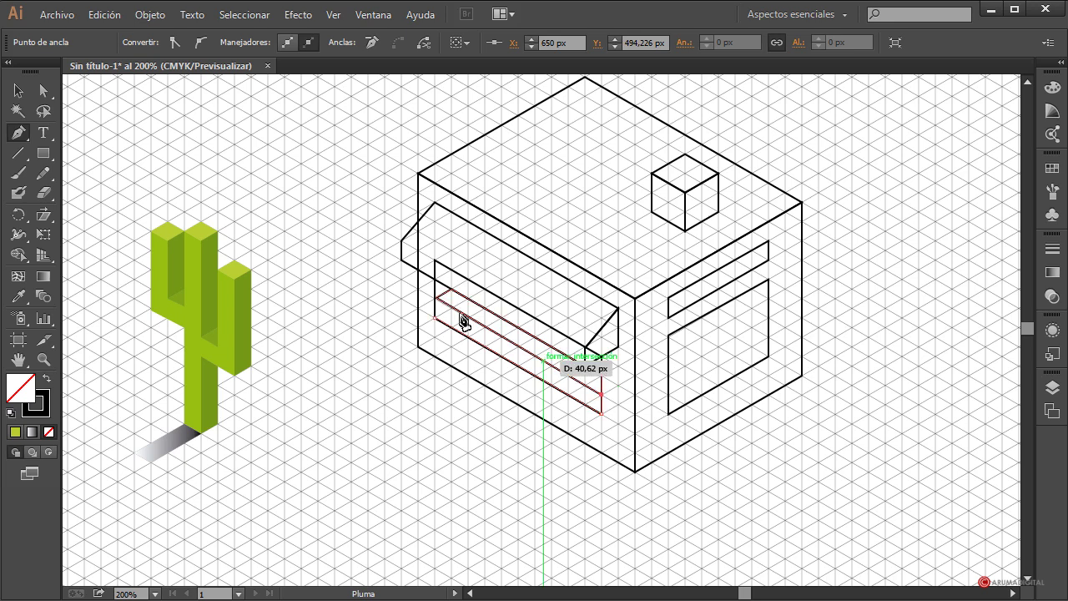
{"action": "left_click", "coordinate": [437, 298]}
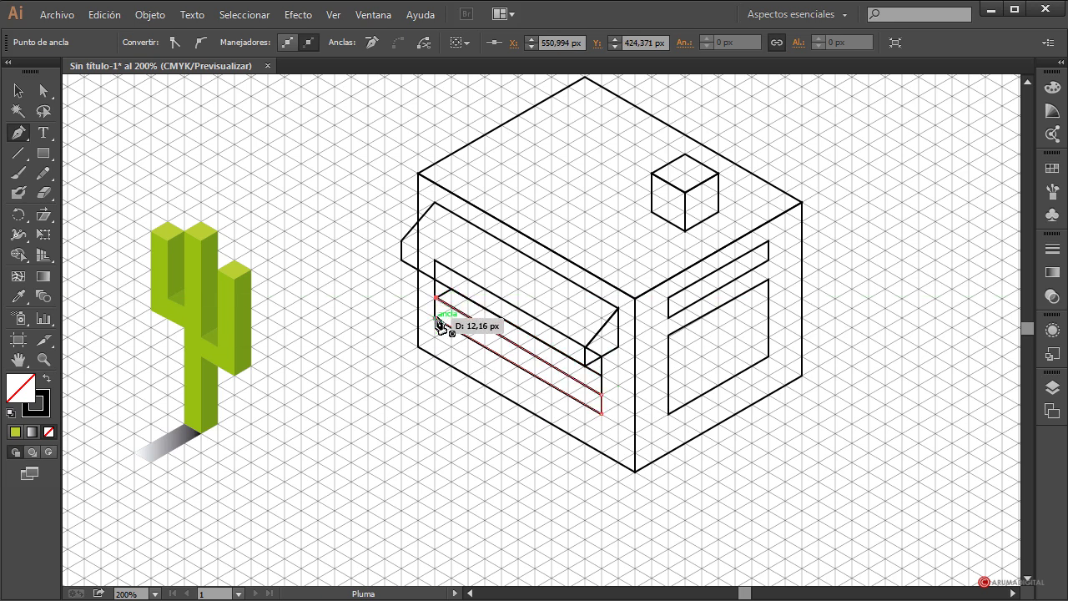
{"action": "left_click", "coordinate": [436, 318]}
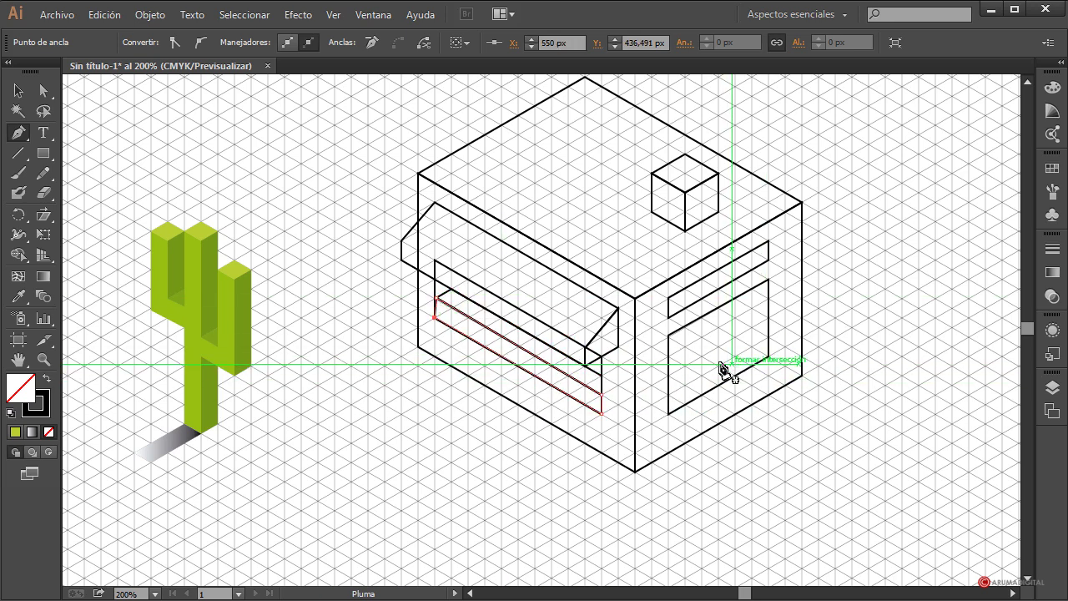
Step: Draw a closed five-sided ledge surface inside the right wall's window with the Pen tool, about 60 px wide
{"action": "left_click", "coordinate": [668, 394]}
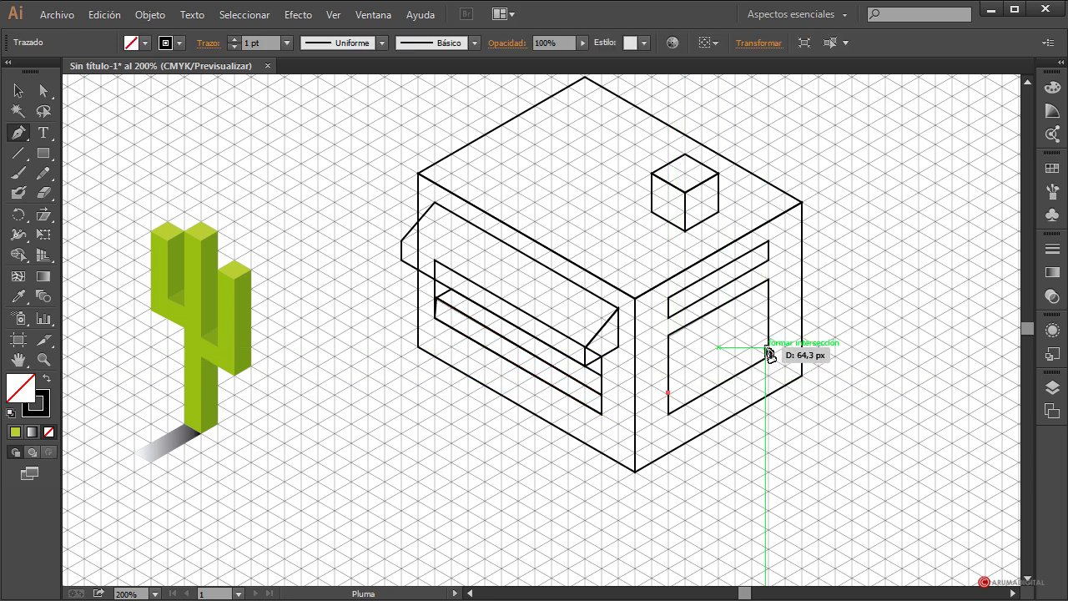
{"action": "left_click", "coordinate": [769, 335]}
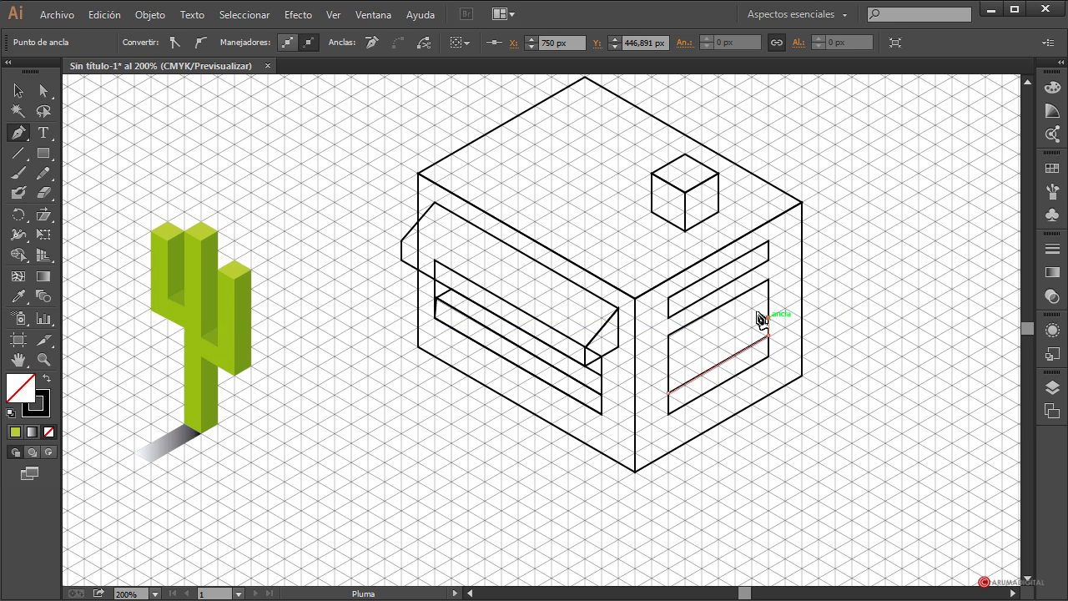
{"action": "left_click", "coordinate": [761, 316]}
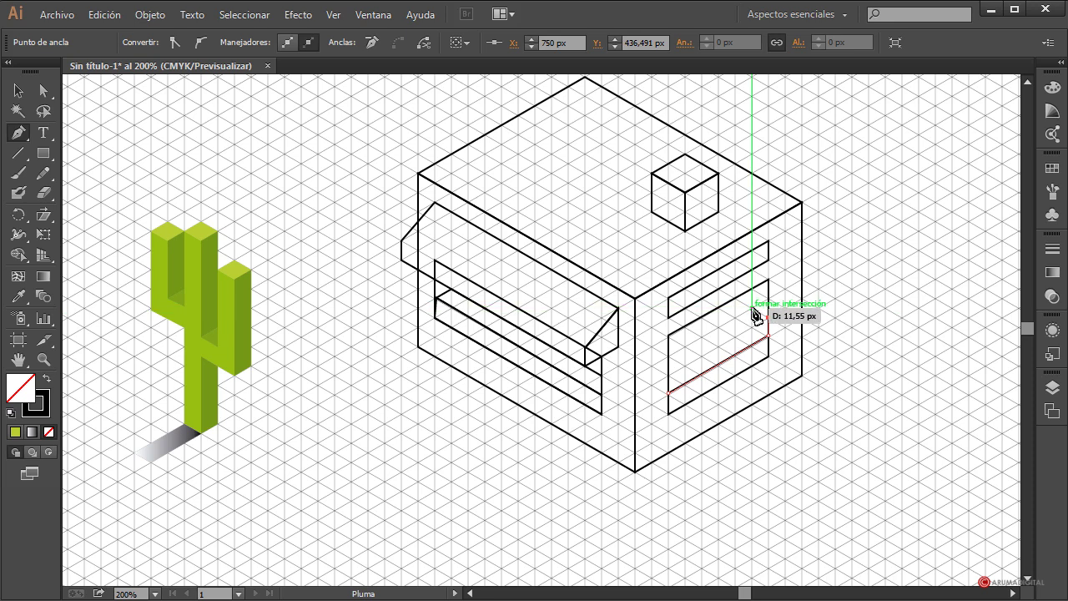
{"action": "left_click", "coordinate": [753, 307]}
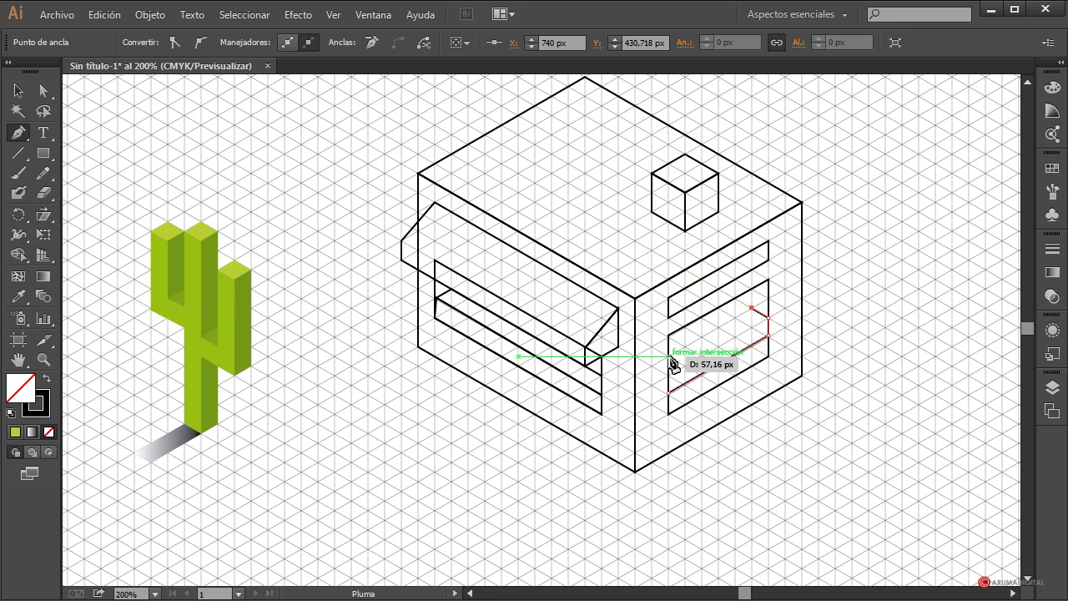
{"action": "left_click", "coordinate": [669, 356]}
{"action": "left_click", "coordinate": [668, 392]}
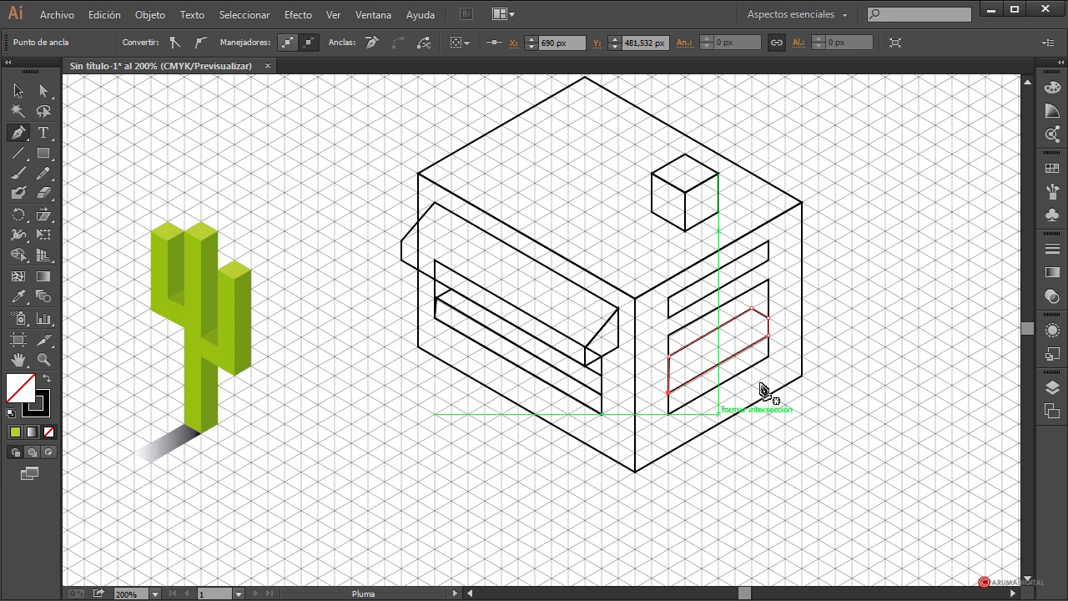
Step: Draw the closed front strip along the right window's bottom edge, about 60 px wide with 13 px vertical sides
{"action": "mouse_move", "coordinate": [668, 393]}
{"action": "left_mouse_down"}
{"action": "mouse_move", "coordinate": [689, 409]}
{"action": "mouse_move", "coordinate": [677, 428]}
{"action": "mouse_move", "coordinate": [673, 404]}
{"action": "mouse_move", "coordinate": [669, 413]}
{"action": "left_mouse_up"}
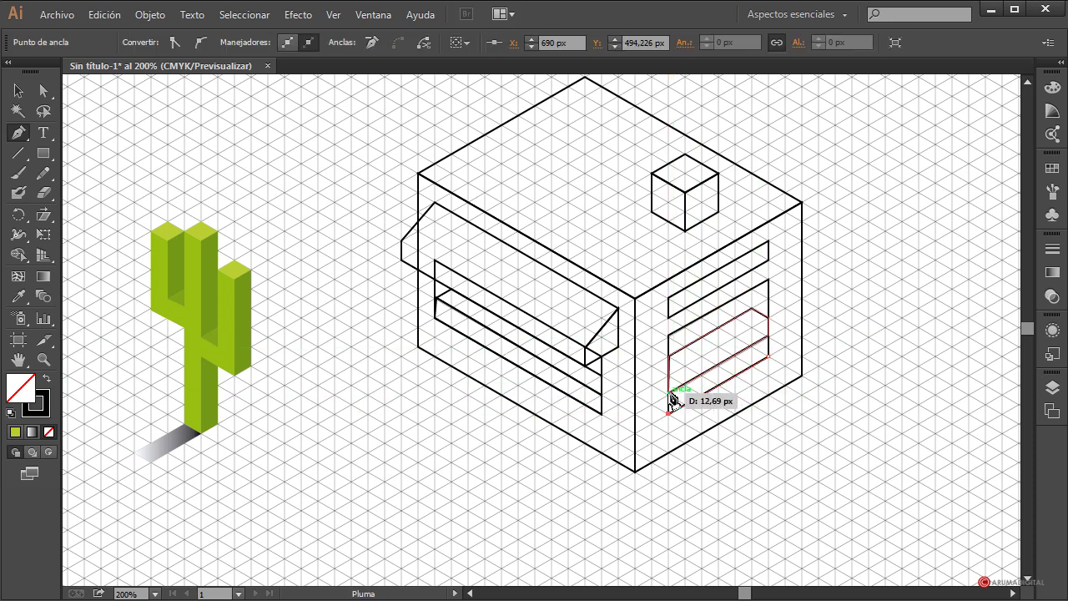
{"action": "left_click", "coordinate": [769, 337]}
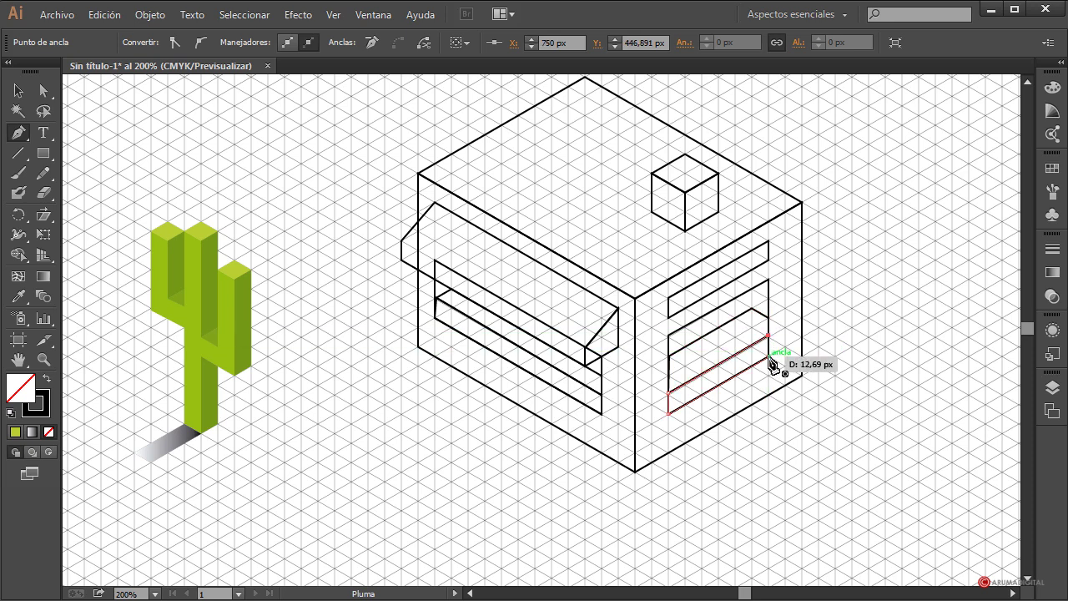
{"action": "left_click", "coordinate": [769, 359]}
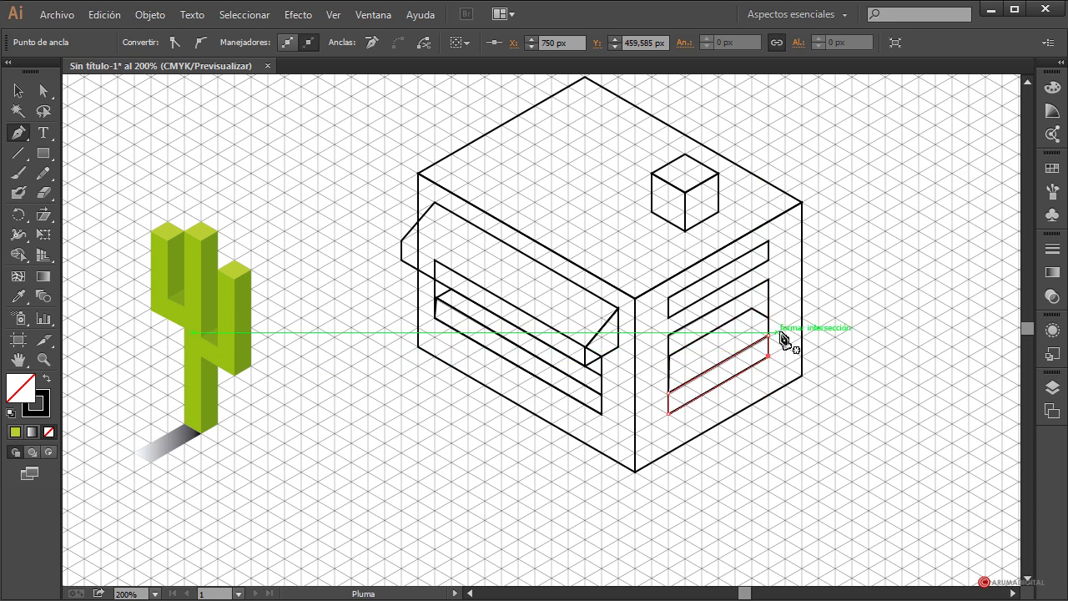
Step: Draw the closed inner side face at the right window's upper right corner with the Pen tool, about 10 px wide
{"action": "left_click", "coordinate": [751, 289]}
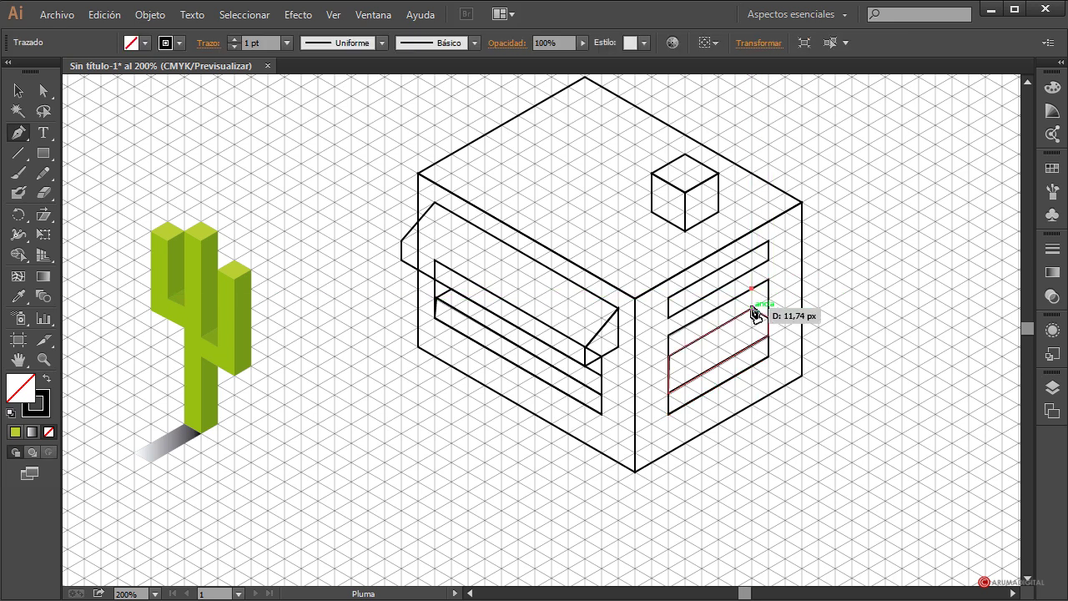
{"action": "left_click", "coordinate": [751, 307]}
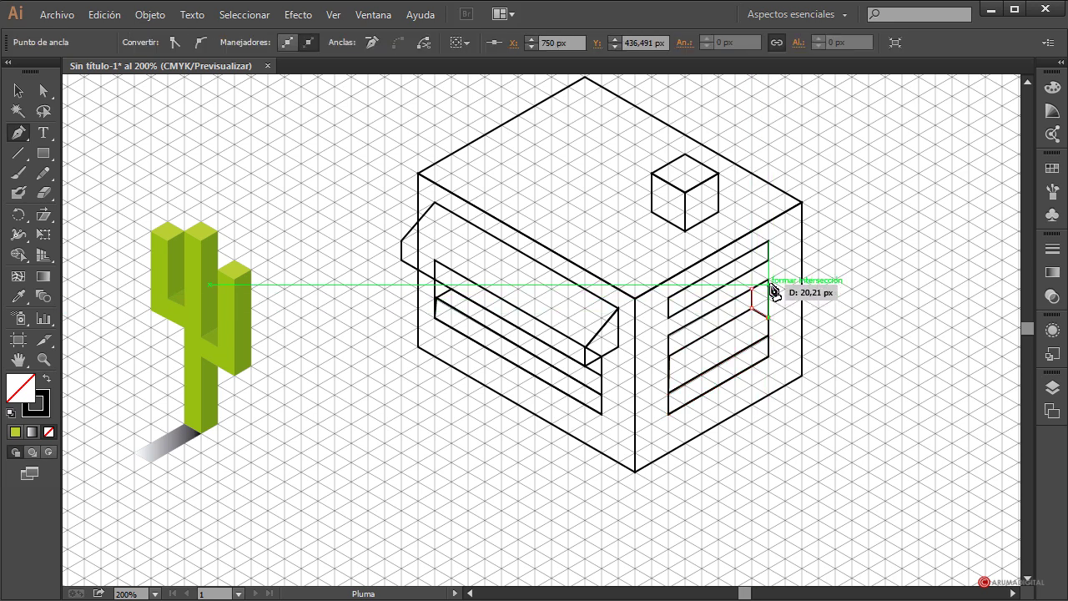
{"action": "left_click", "coordinate": [769, 280]}
{"action": "left_click", "coordinate": [753, 289]}
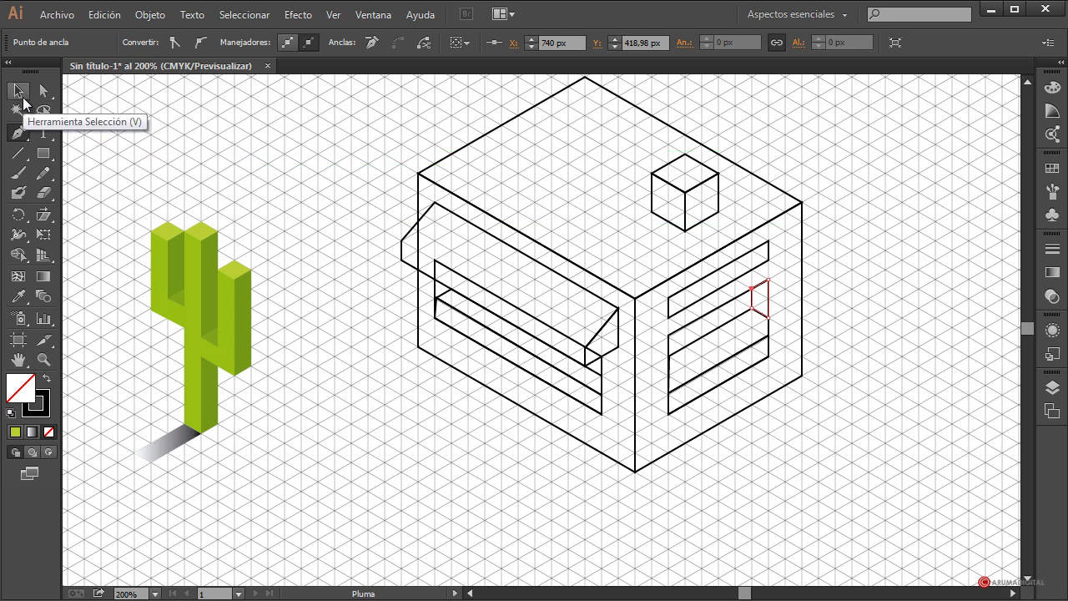
Step: Shift the thin strip above the right window about 4 px to the right and 3 px down, leaving nothing selected
{"action": "left_click", "coordinate": [22, 98]}
{"action": "left_click", "coordinate": [704, 299]}
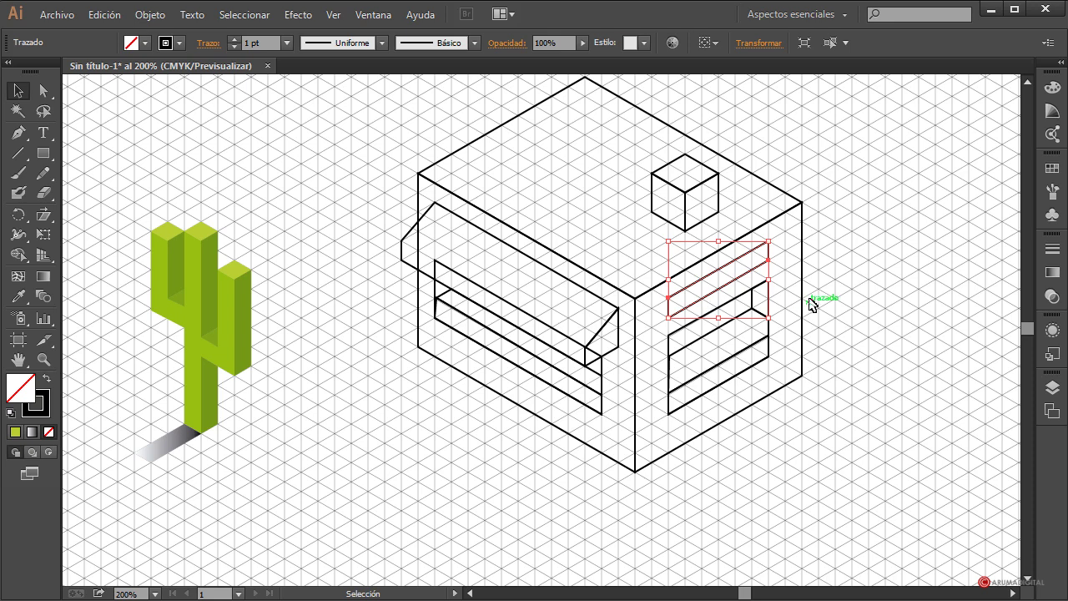
{"action": "key", "text": "Right"}
{"action": "key", "text": "Right"}
{"action": "key", "text": "Right"}
{"action": "key", "text": "Right"}
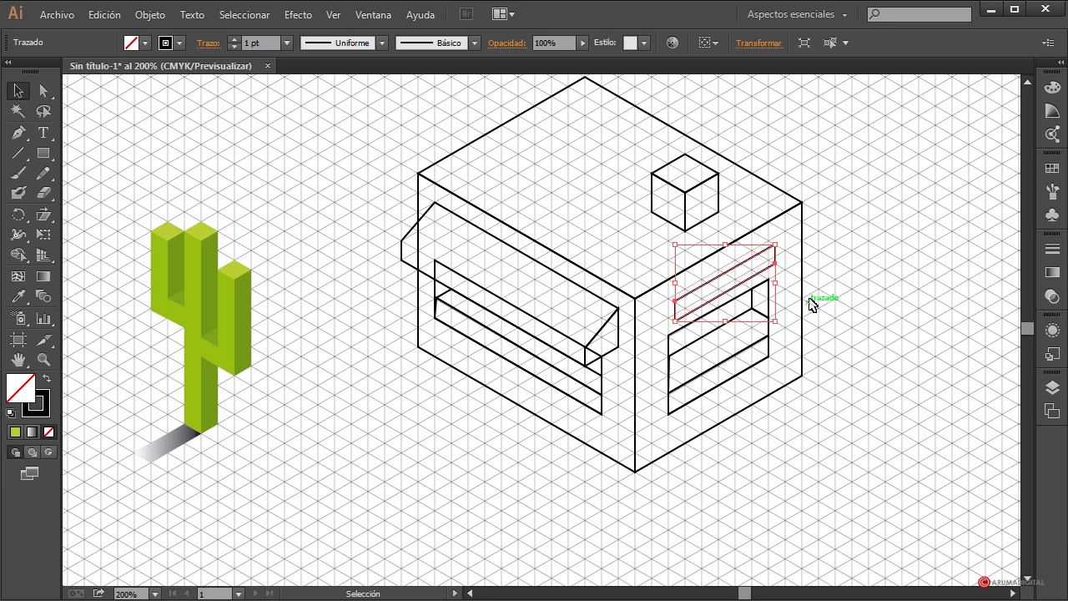
{"action": "left_click", "coordinate": [878, 379]}
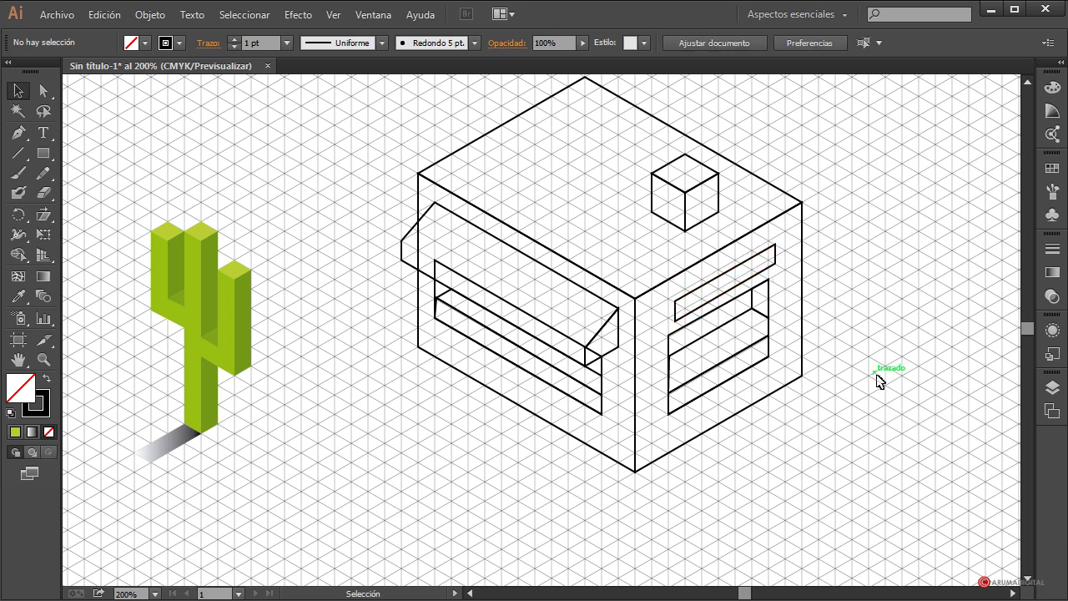
{"action": "left_click", "coordinate": [783, 271]}
{"action": "left_click", "coordinate": [860, 295]}
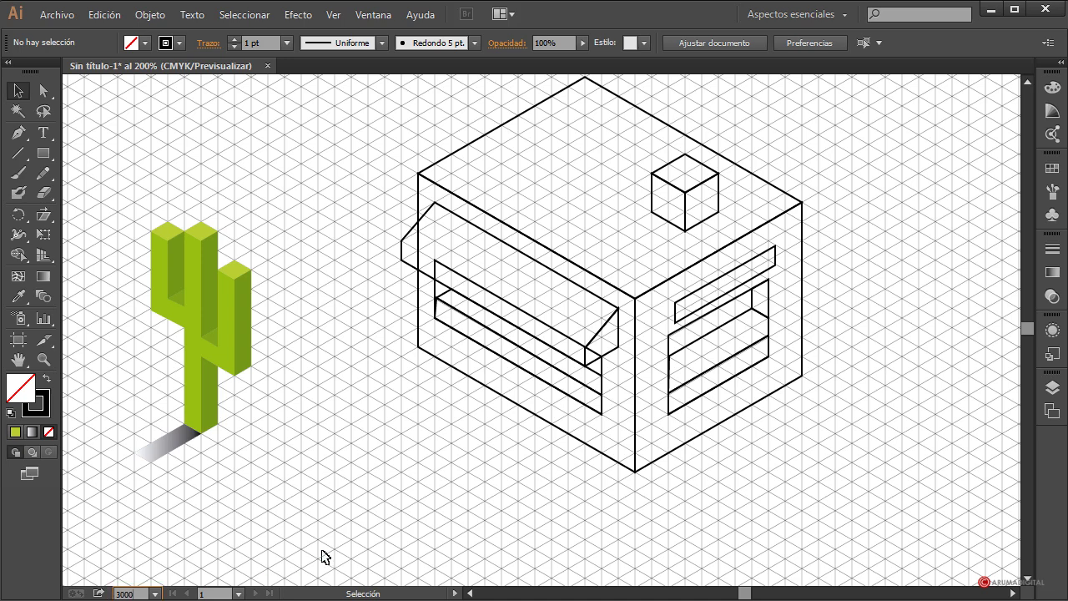
Step: Draw the closed top face of the thin strip above the right window with the Pen tool, about 64 px wide
{"action": "key", "text": "Return"}
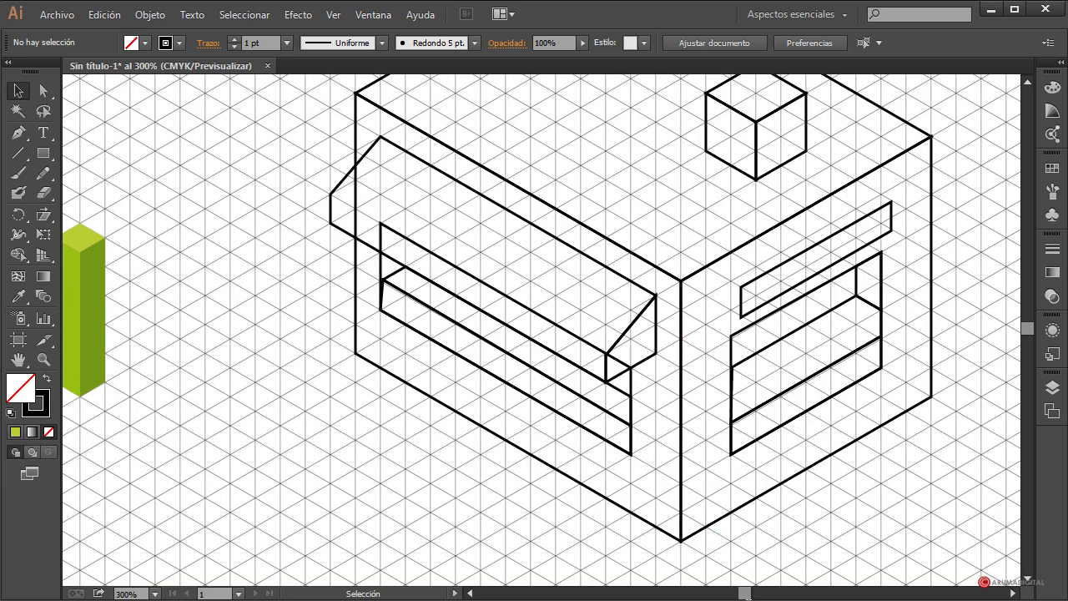
{"action": "left_click_drag", "start_coordinate": [741, 594], "coordinate": [742, 593]}
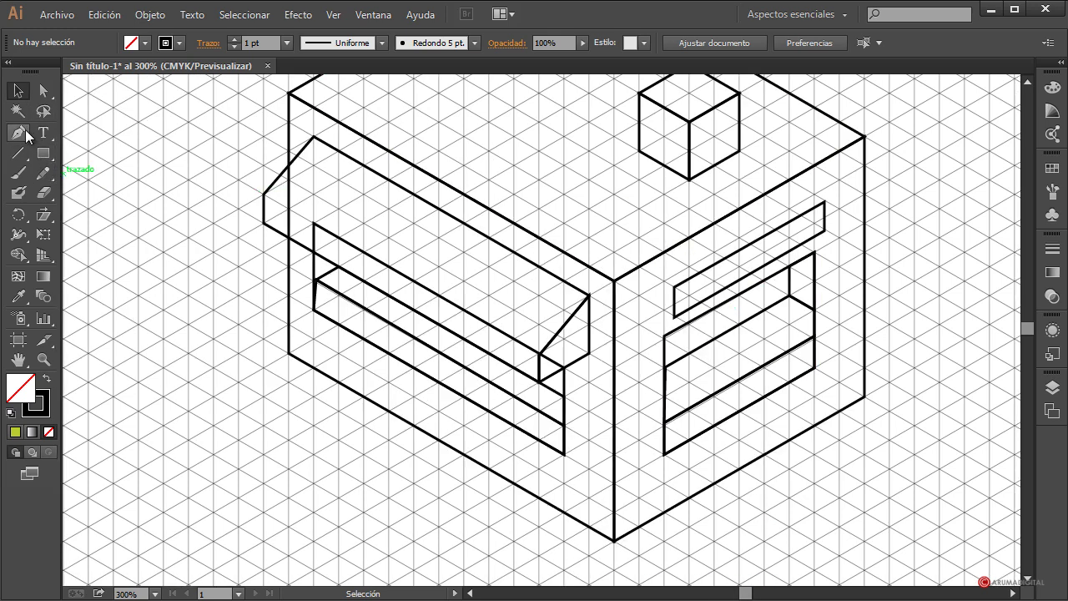
{"action": "left_click", "coordinate": [26, 136]}
{"action": "left_click", "coordinate": [822, 203]}
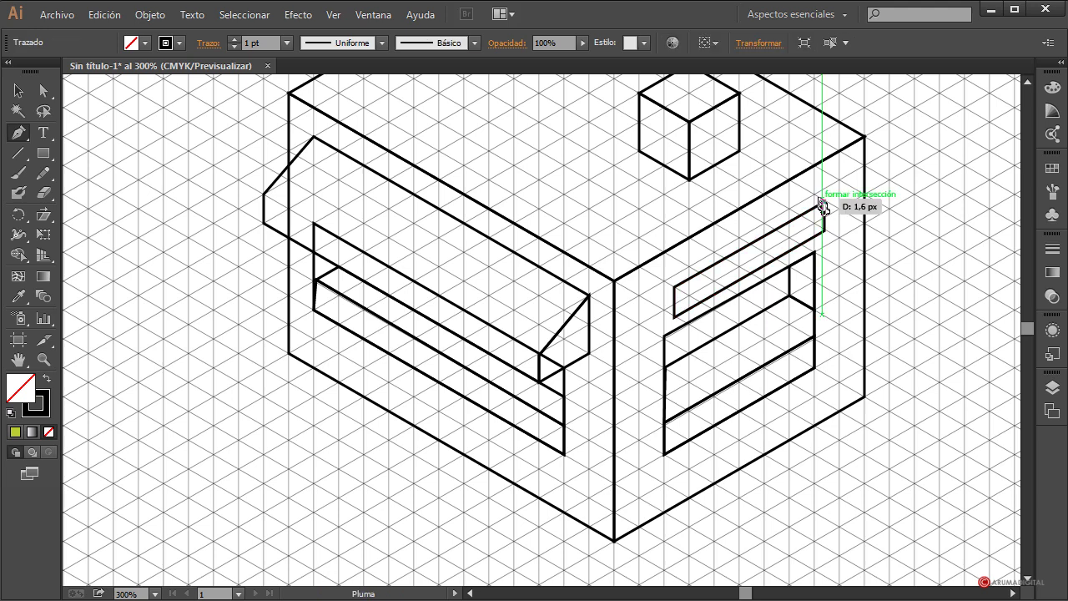
{"action": "left_click", "coordinate": [821, 204]}
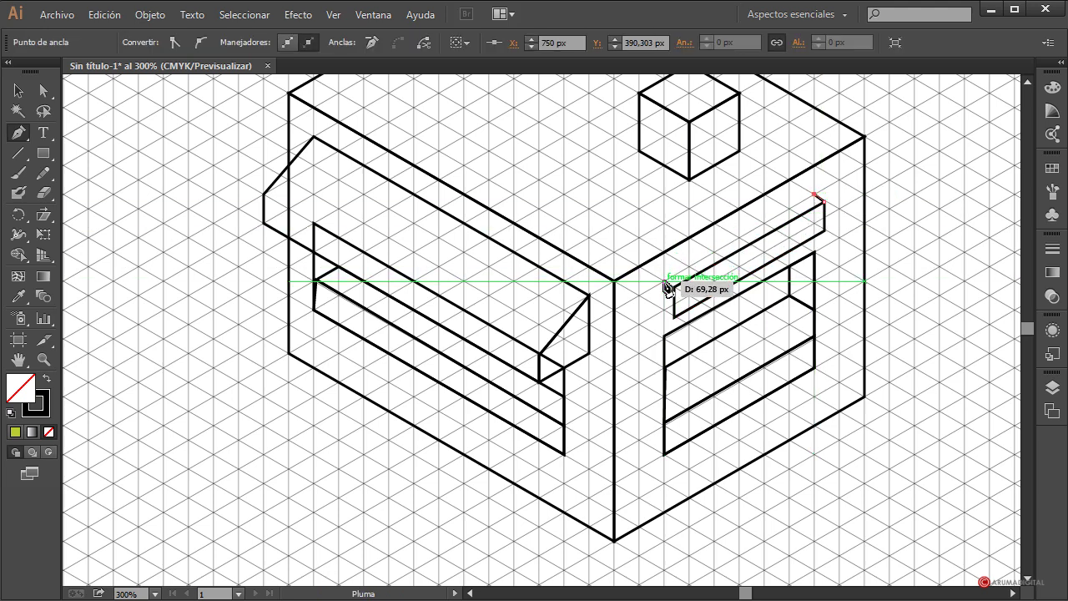
{"action": "left_click", "coordinate": [666, 281]}
{"action": "left_click", "coordinate": [674, 287]}
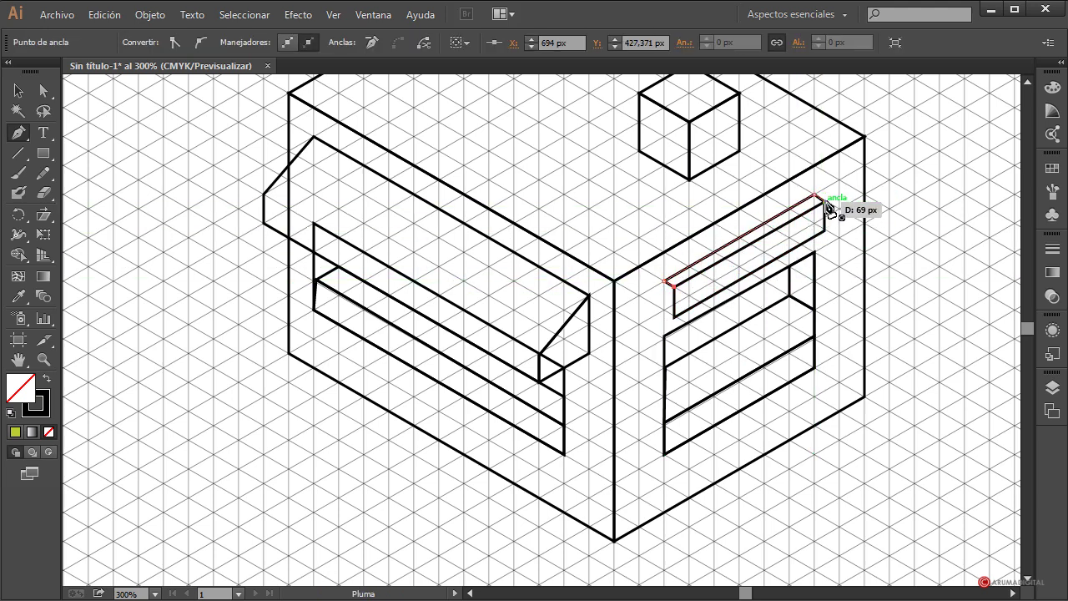
{"action": "left_click", "coordinate": [824, 203]}
Step: Draw the closed end face at the strip's left end, about 4 px wide with 12 px vertical sides, and leave nothing selected
{"action": "left_click", "coordinate": [825, 232]}
{"action": "left_click", "coordinate": [674, 315]}
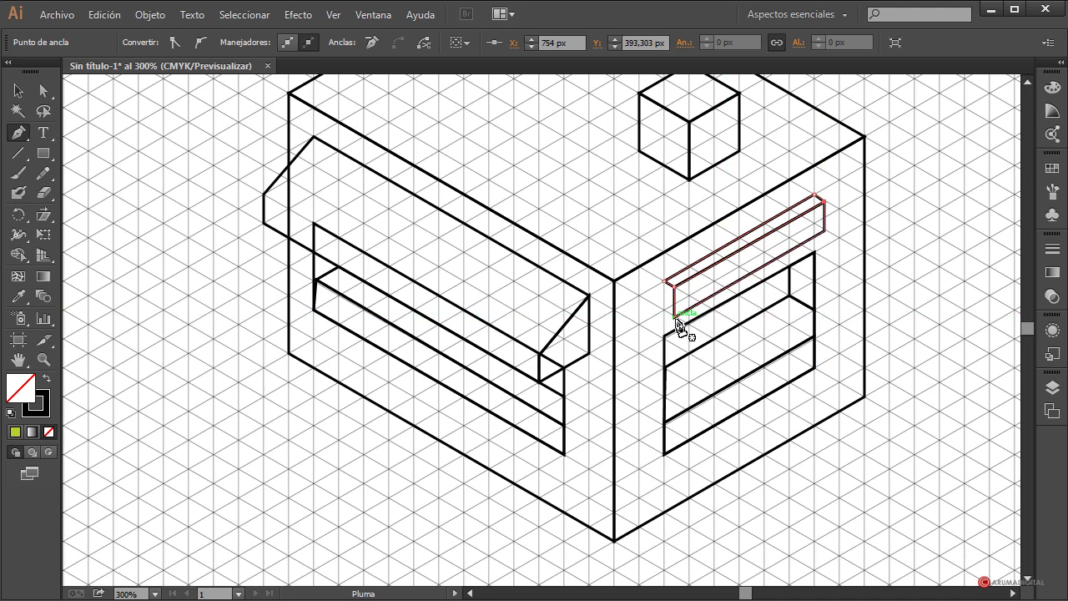
{"action": "left_click", "coordinate": [674, 313], "text": "ctrl"}
{"action": "left_click", "coordinate": [665, 311]}
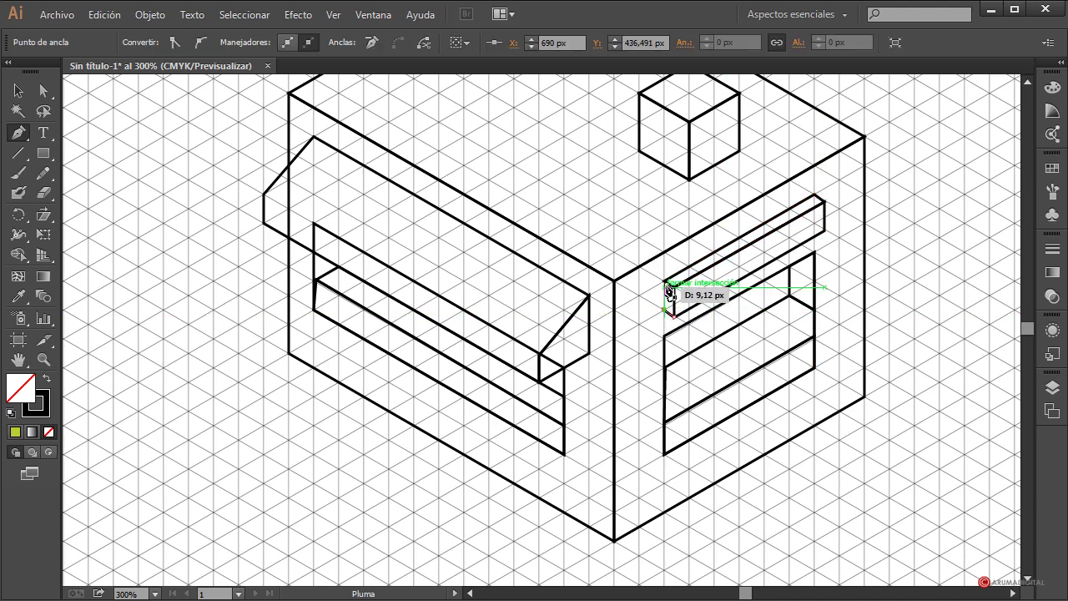
{"action": "left_click", "coordinate": [666, 282]}
{"action": "left_click", "coordinate": [675, 286]}
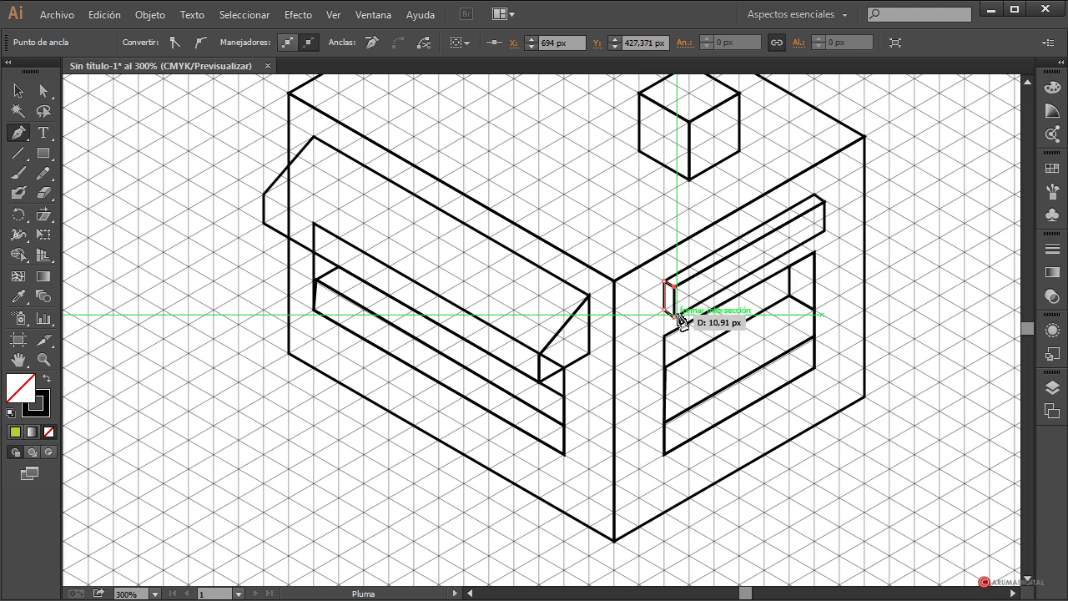
{"action": "left_click", "coordinate": [675, 316]}
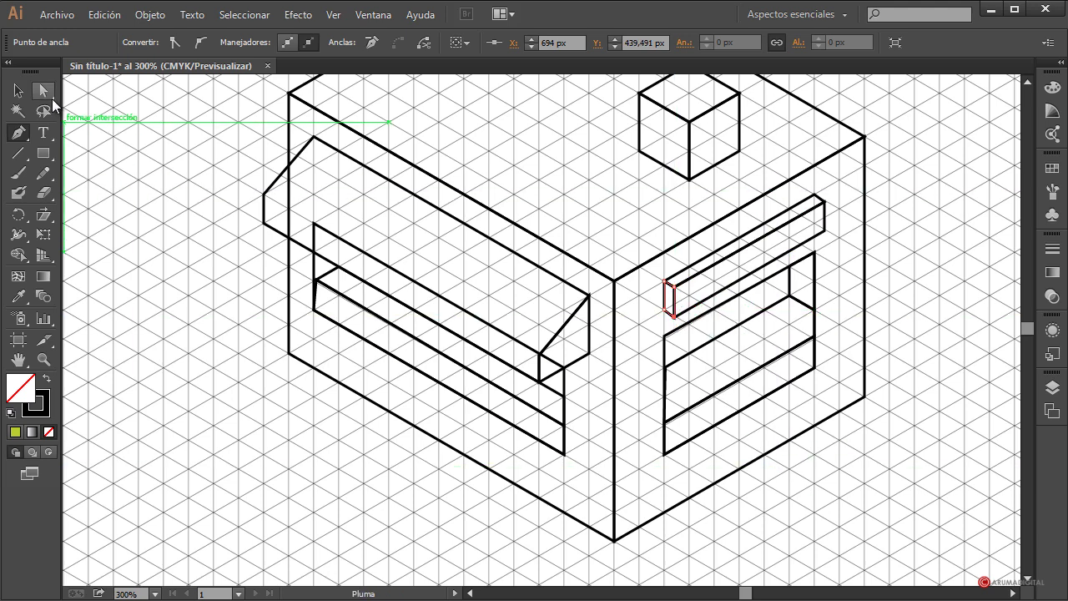
{"action": "left_click", "coordinate": [45, 91]}
{"action": "left_click", "coordinate": [311, 436]}
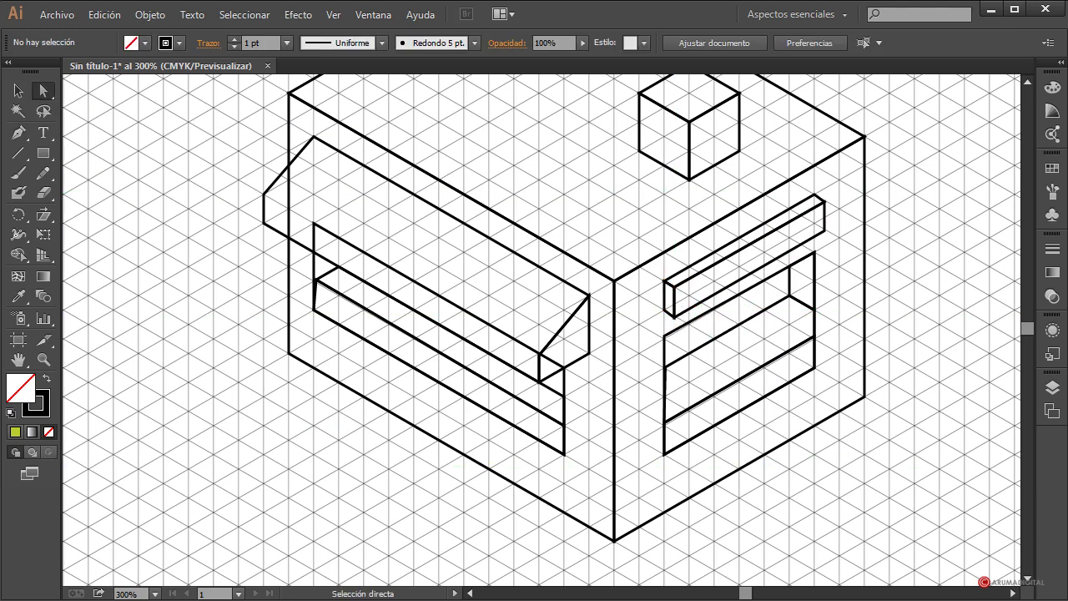
Step: Examine the building's complete outline drawing, including the strip, window counters, awning and roof block
{"action": "left_click", "coordinate": [678, 325]}
{"action": "left_click", "coordinate": [873, 408]}
{"action": "left_click", "coordinate": [678, 326]}
{"action": "left_click", "coordinate": [953, 451]}
{"action": "scroll", "coordinate": [932, 451], "scroll_direction": "up", "scroll_amount": 2}
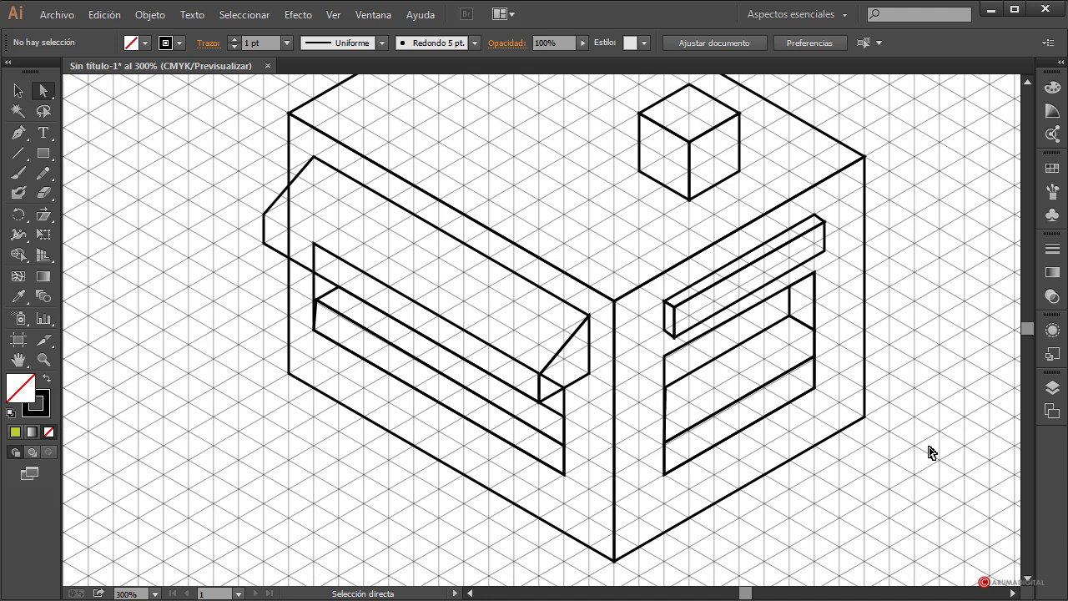
{"action": "scroll", "coordinate": [932, 452], "scroll_direction": "up", "scroll_amount": 4}
{"action": "scroll", "coordinate": [222, 461], "scroll_direction": "up", "scroll_amount": 6}
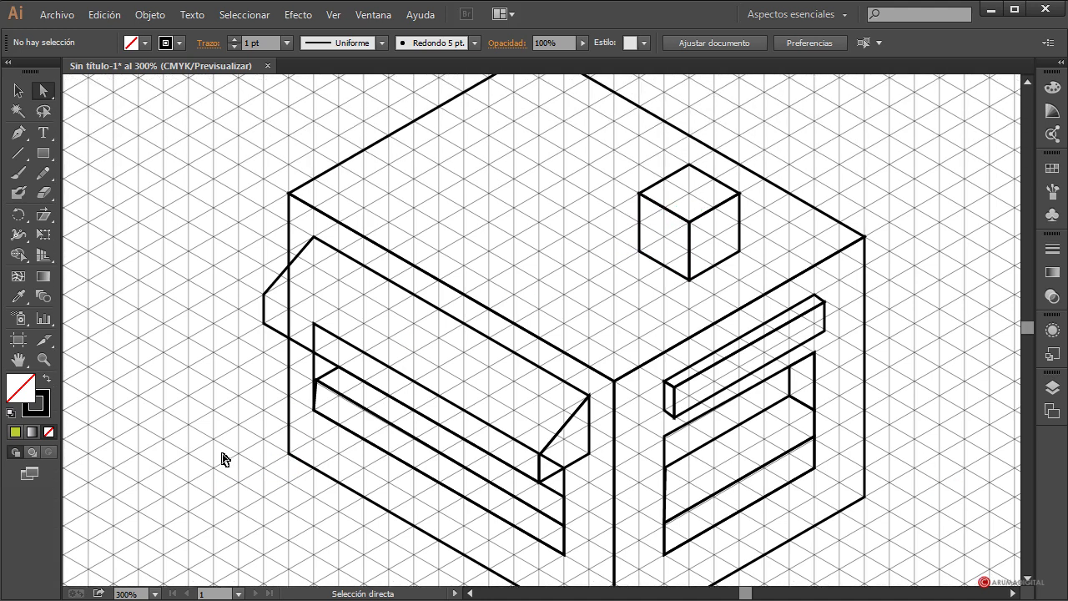
{"action": "scroll", "coordinate": [223, 461], "scroll_direction": "down", "scroll_amount": 5}
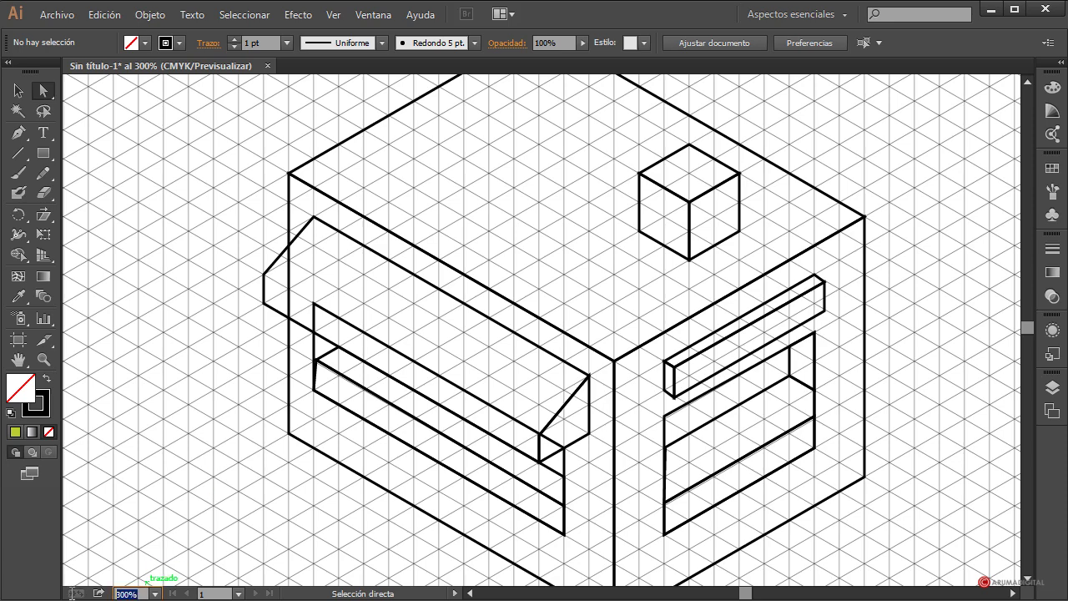
{"action": "type", "text": "100"}
{"action": "key", "text": "Return"}
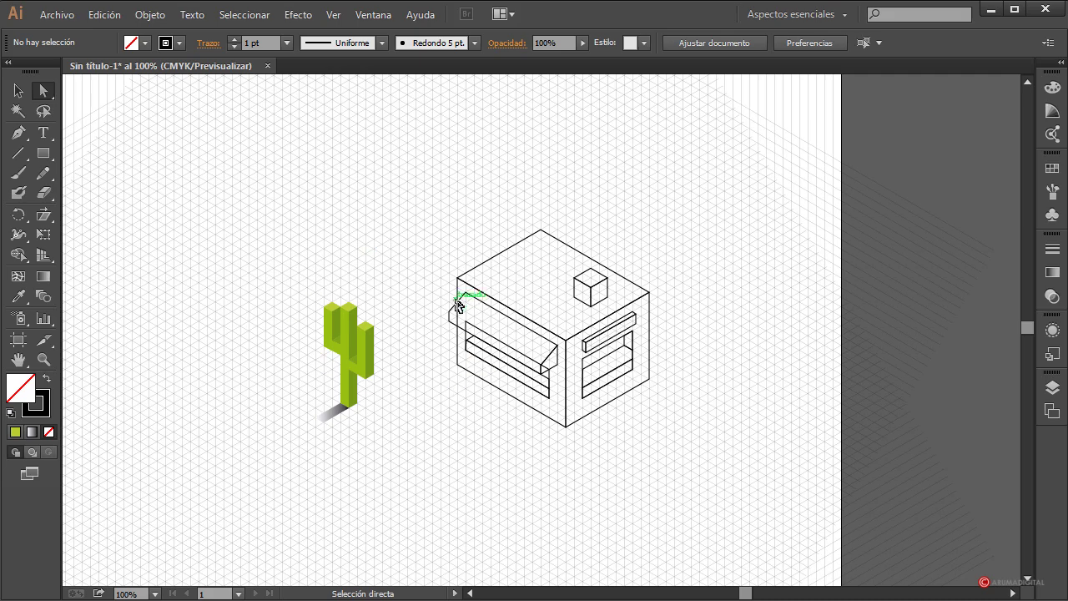
{"action": "left_click_drag", "start_coordinate": [420, 222], "coordinate": [716, 483]}
{"action": "left_click", "coordinate": [758, 398]}
Step: Group all the cactus shapes with their shadow and scale the group down proportionally to about 70% of its size
{"action": "left_click_drag", "start_coordinate": [282, 295], "coordinate": [401, 479]}
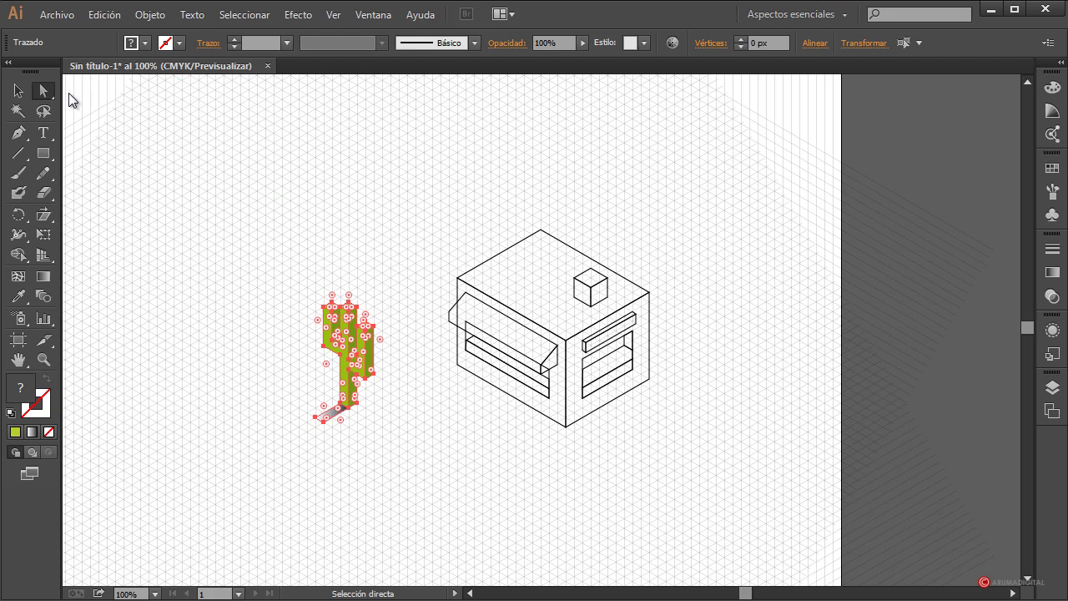
{"action": "left_click", "coordinate": [17, 94]}
{"action": "left_click", "coordinate": [373, 263]}
{"action": "left_click_drag", "start_coordinate": [281, 257], "coordinate": [422, 480]}
{"action": "left_click", "coordinate": [150, 14]}
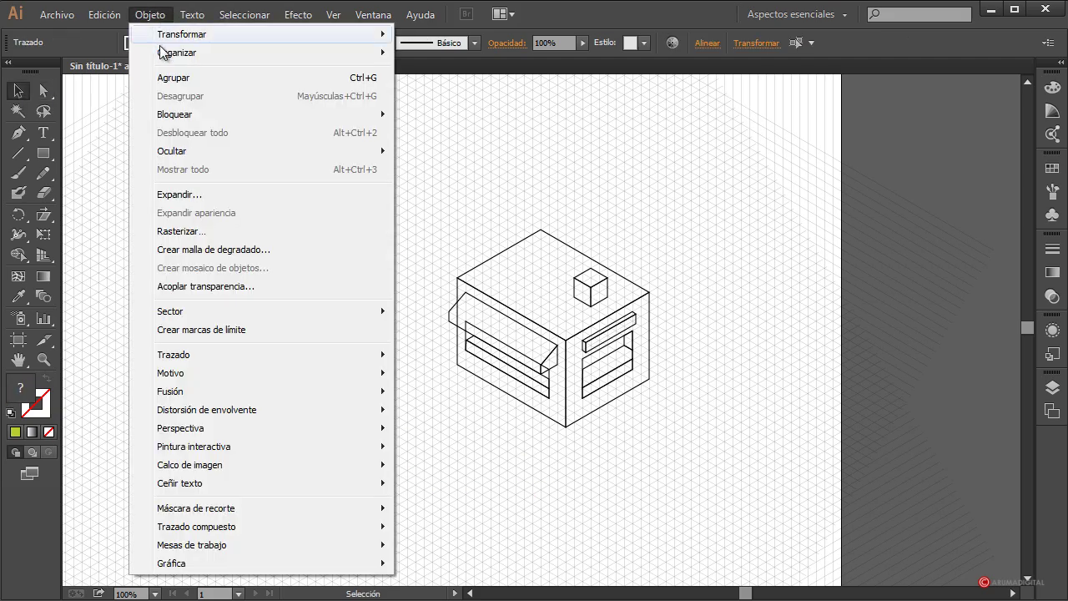
{"action": "left_click", "coordinate": [189, 78]}
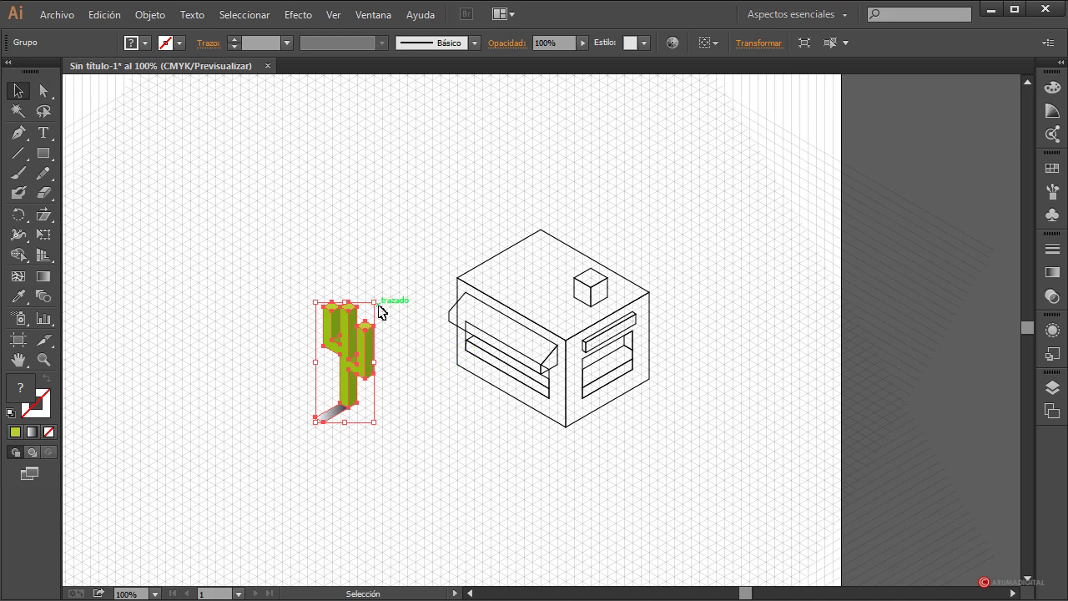
{"action": "left_click_drag", "start_coordinate": [376, 306], "coordinate": [362, 328]}
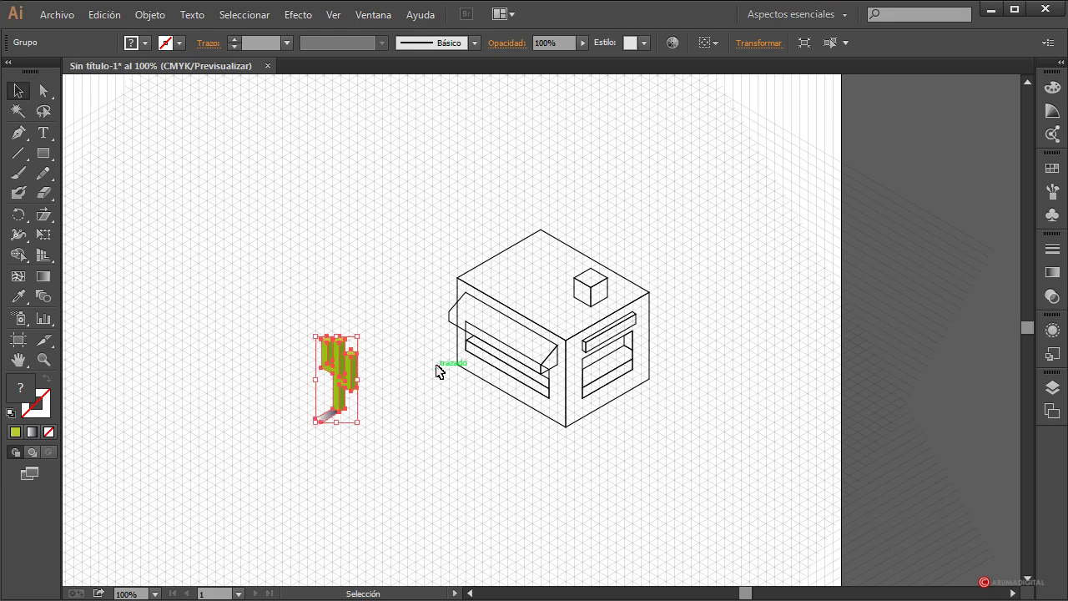
{"action": "left_click", "coordinate": [437, 370]}
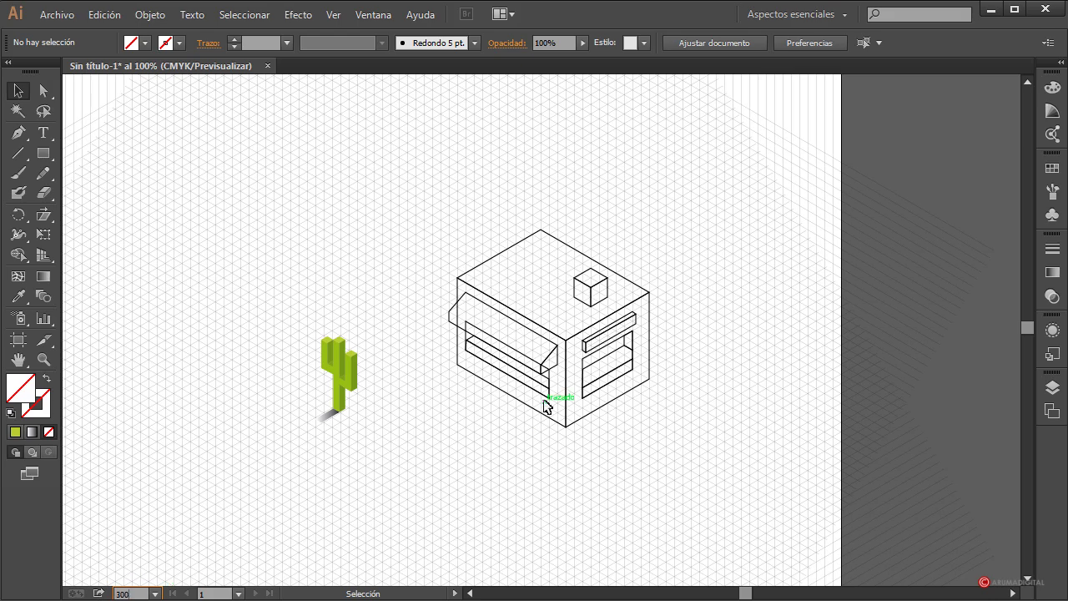
Step: Select the top face of the roof block
{"action": "key", "text": "Return"}
{"action": "scroll", "coordinate": [882, 405], "scroll_direction": "up", "scroll_amount": 3}
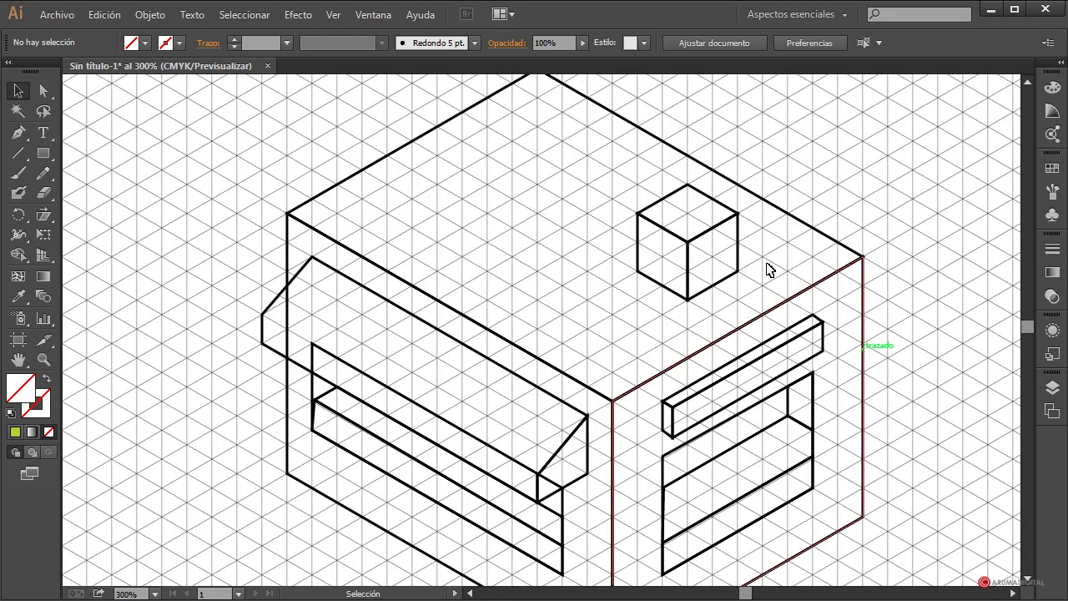
{"action": "left_click", "coordinate": [710, 235]}
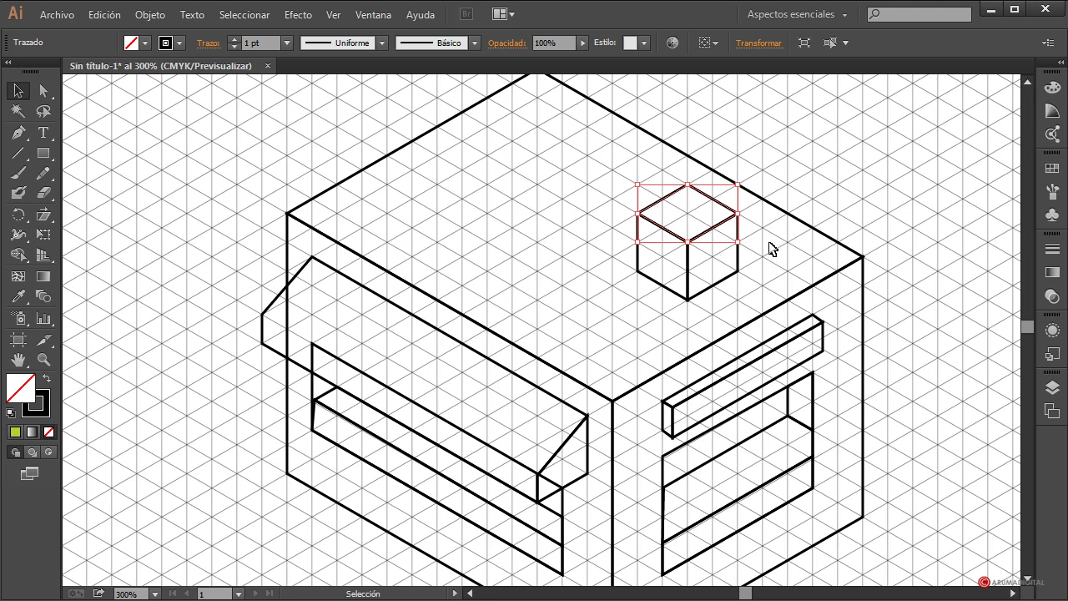
Step: Lower the top anchor points of the small cube on the roof to make the box about half as tall
{"action": "left_click", "coordinate": [45, 96]}
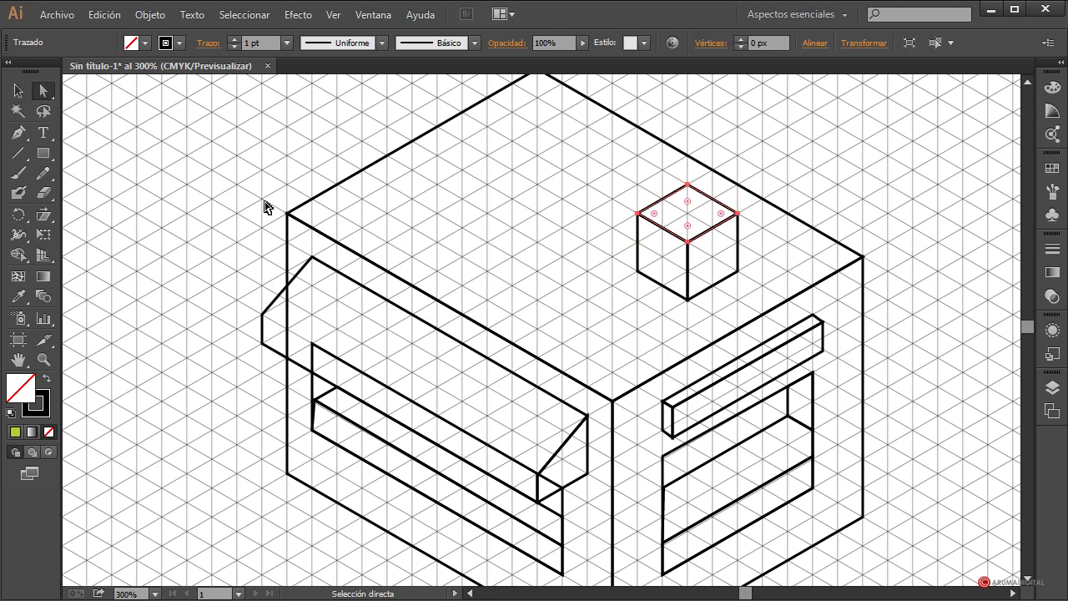
{"action": "left_click_drag", "start_coordinate": [614, 177], "coordinate": [761, 243]}
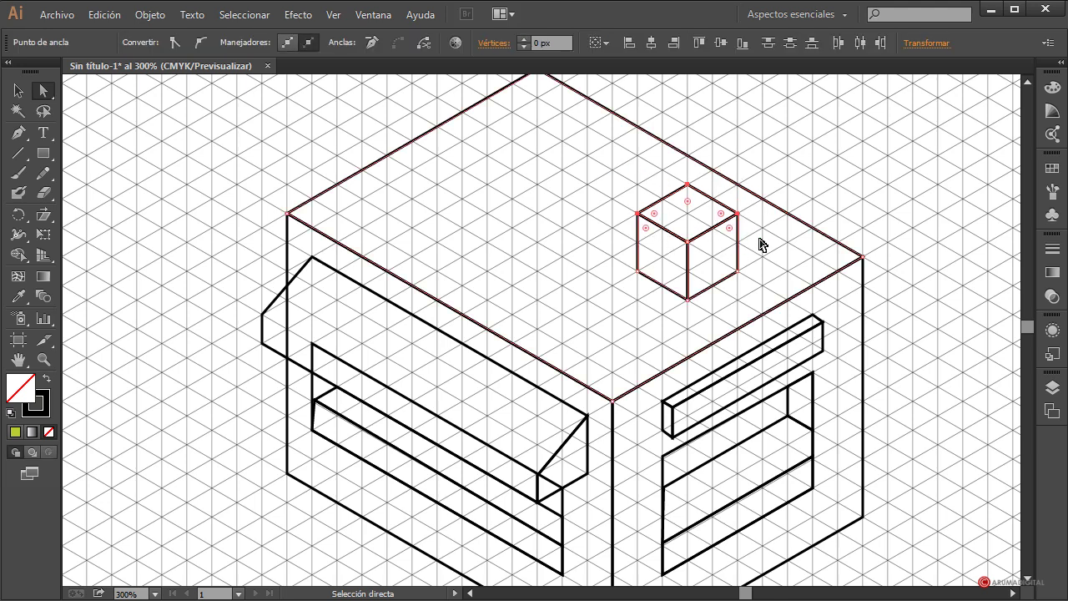
{"action": "left_click", "coordinate": [782, 246]}
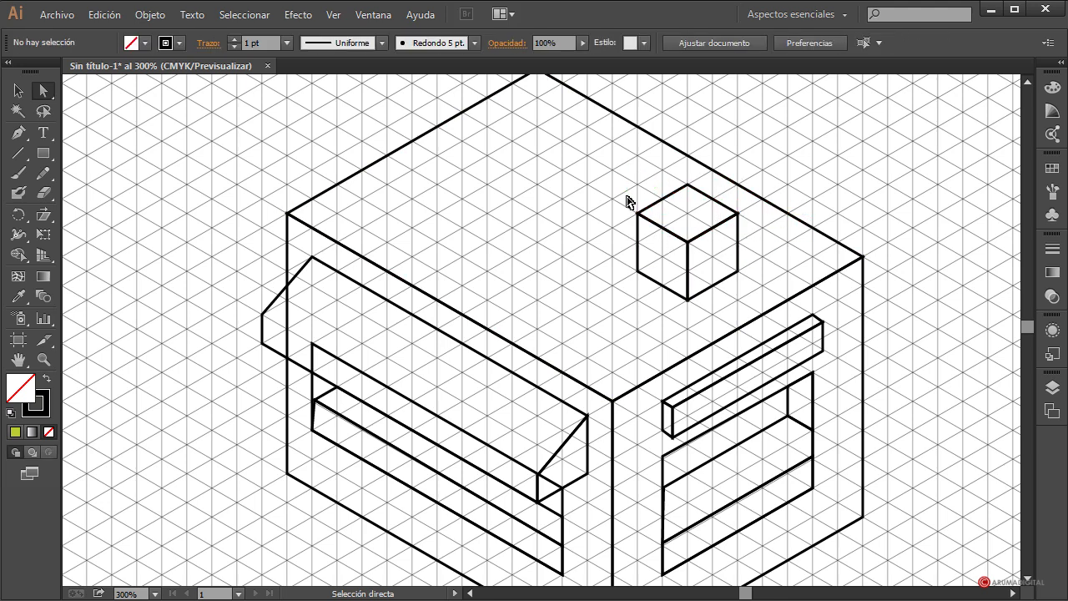
{"action": "left_click", "coordinate": [629, 205]}
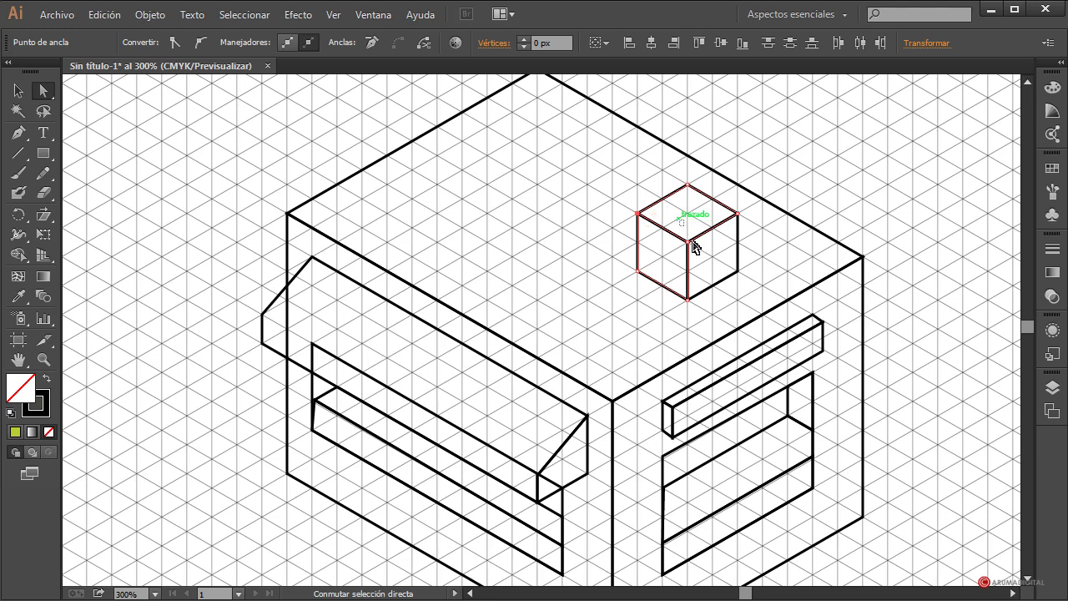
{"action": "left_click", "coordinate": [714, 208]}
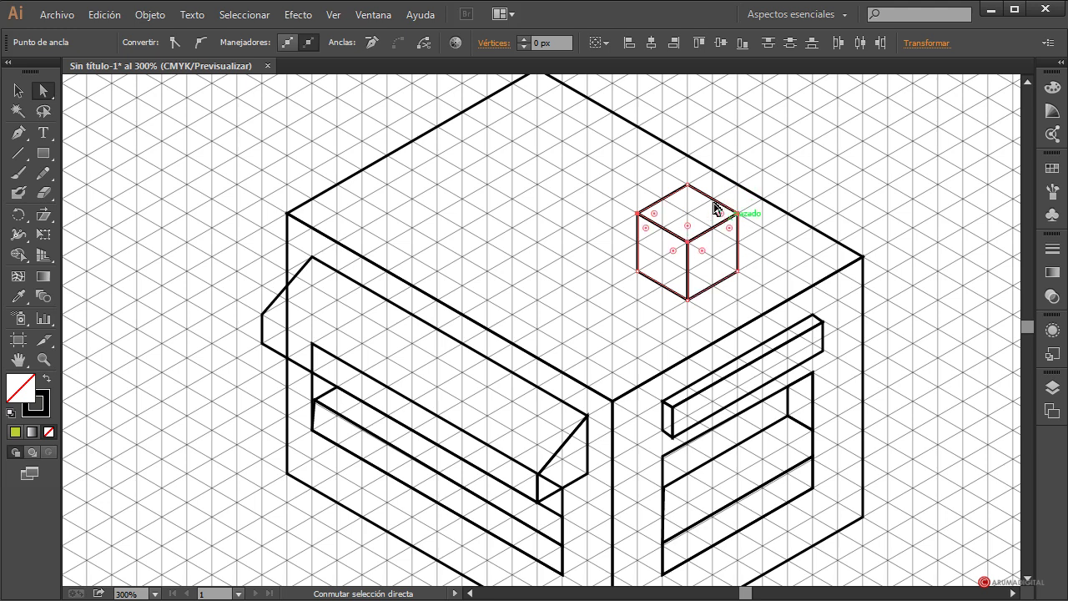
{"action": "left_click", "coordinate": [687, 185]}
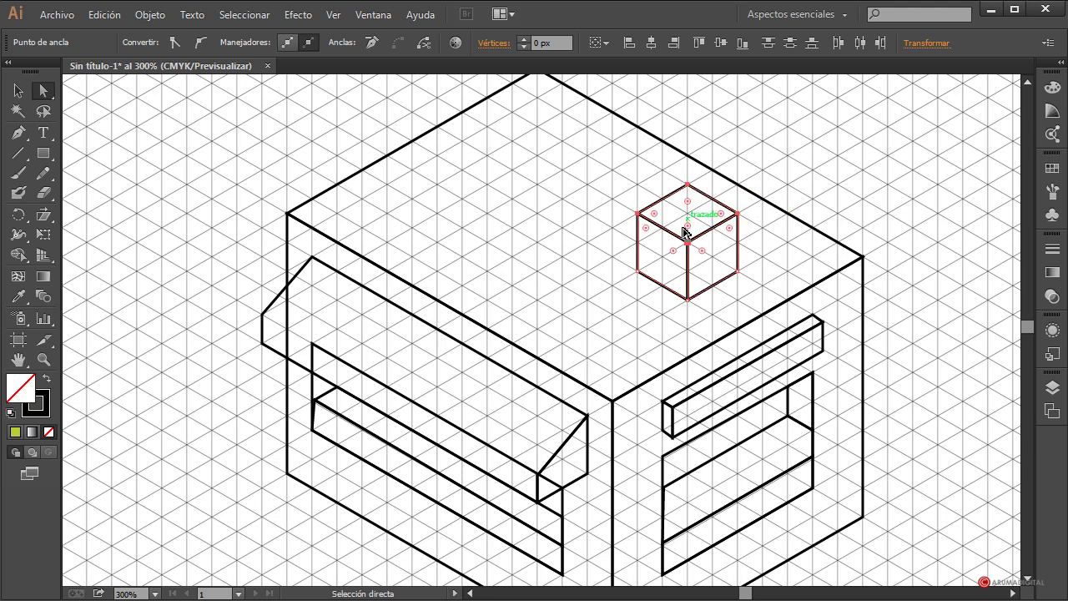
{"action": "key", "text": "Down"}
{"action": "key", "text": "Down"}
{"action": "key", "text": "Down"}
{"action": "key", "text": "Down"}
{"action": "key", "text": "Down"}
{"action": "key", "text": "Down"}
{"action": "key", "text": "Down"}
{"action": "key", "text": "Down"}
{"action": "key", "text": "Down"}
{"action": "key", "text": "Down"}
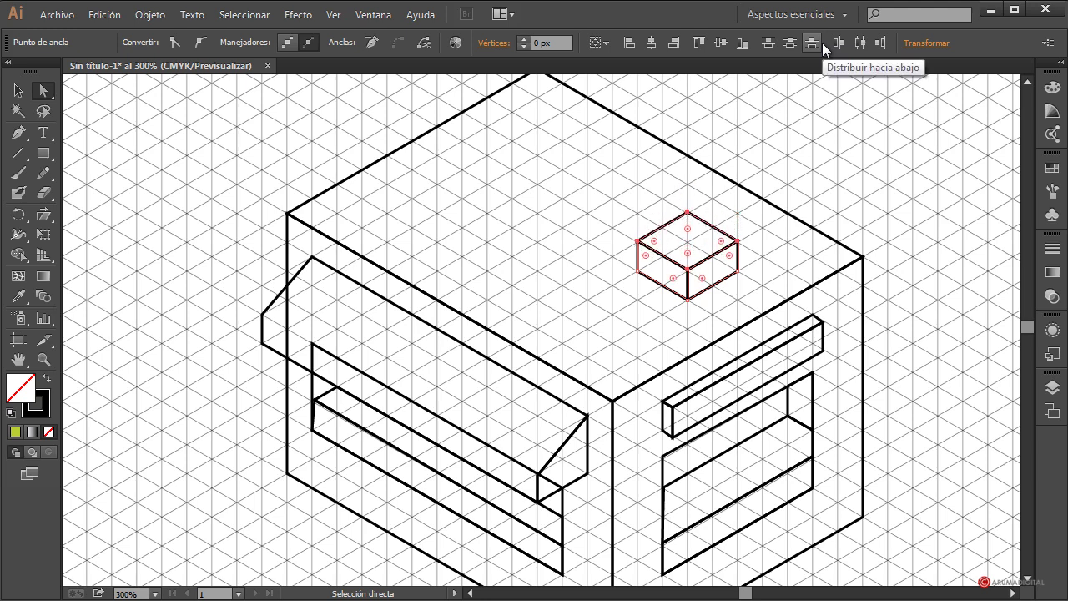
{"action": "left_click", "coordinate": [839, 108]}
Step: Align the upper-left corner anchors of the left window's lower strip and sill surface with the window's left edge
{"action": "scroll", "coordinate": [860, 233], "scroll_direction": "down", "scroll_amount": 1}
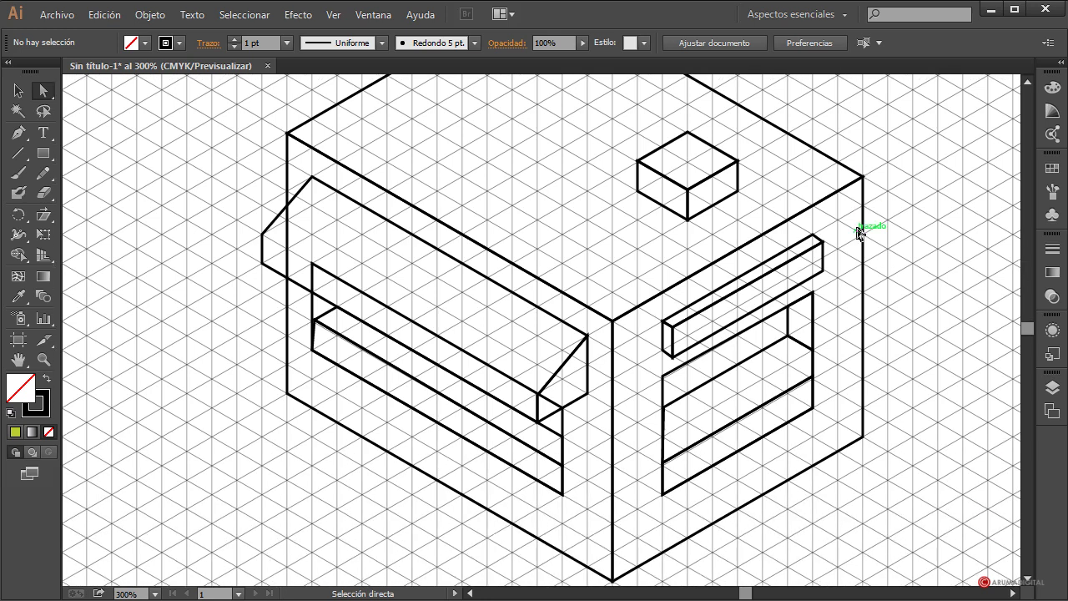
{"action": "scroll", "coordinate": [242, 222], "scroll_direction": "down", "scroll_amount": 1}
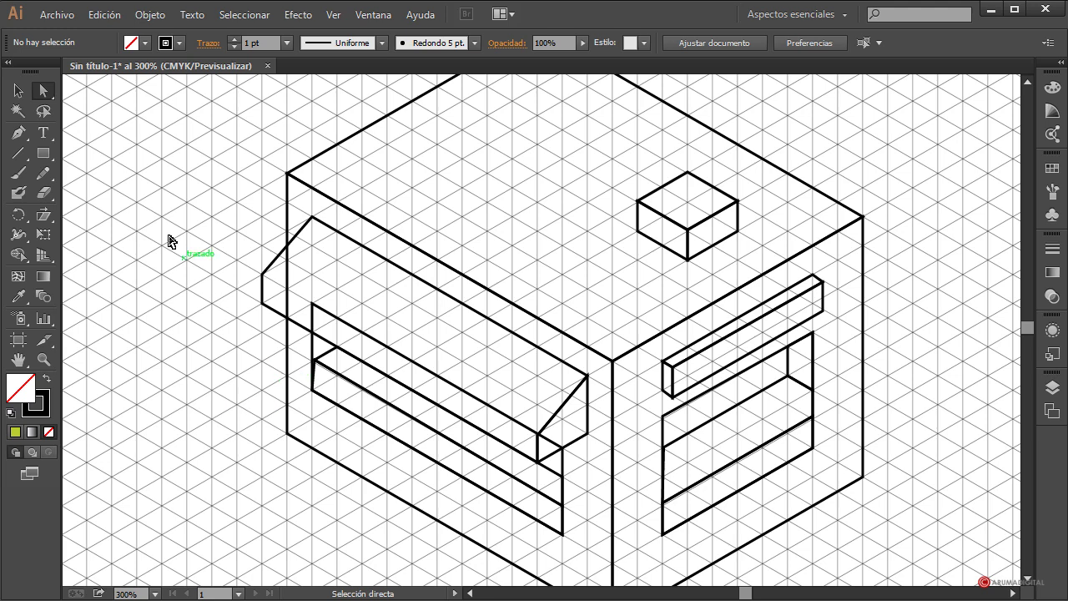
{"action": "left_click", "coordinate": [317, 363]}
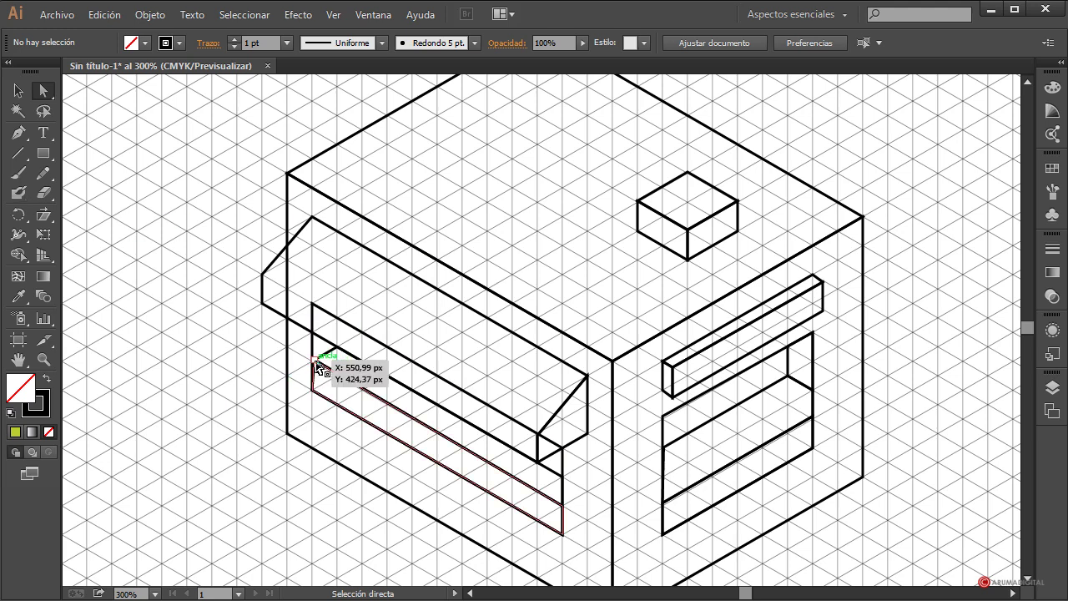
{"action": "left_click", "coordinate": [111, 506]}
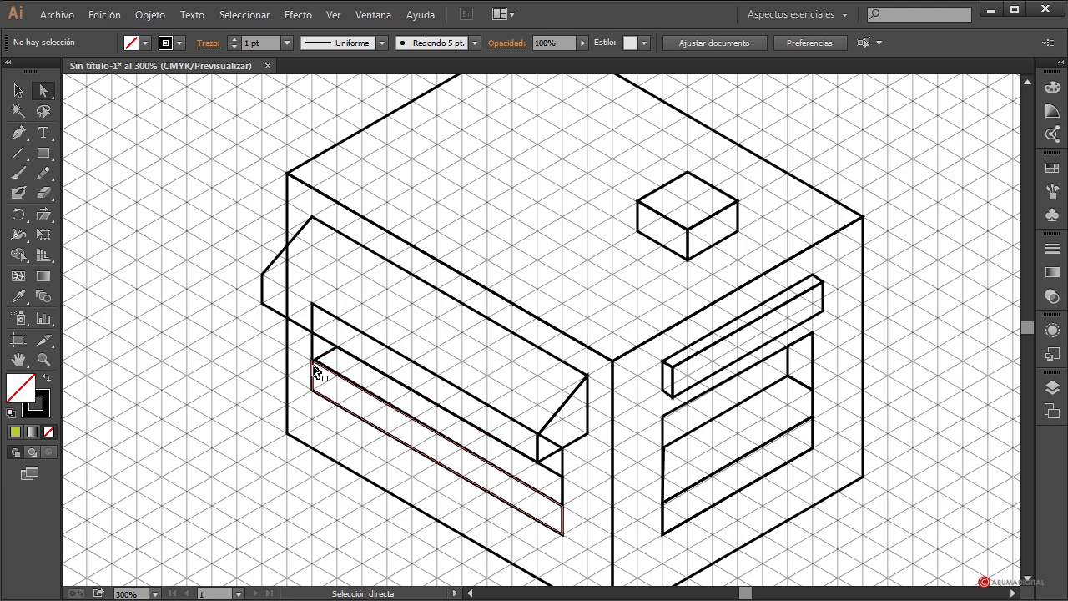
{"action": "left_click", "coordinate": [314, 367]}
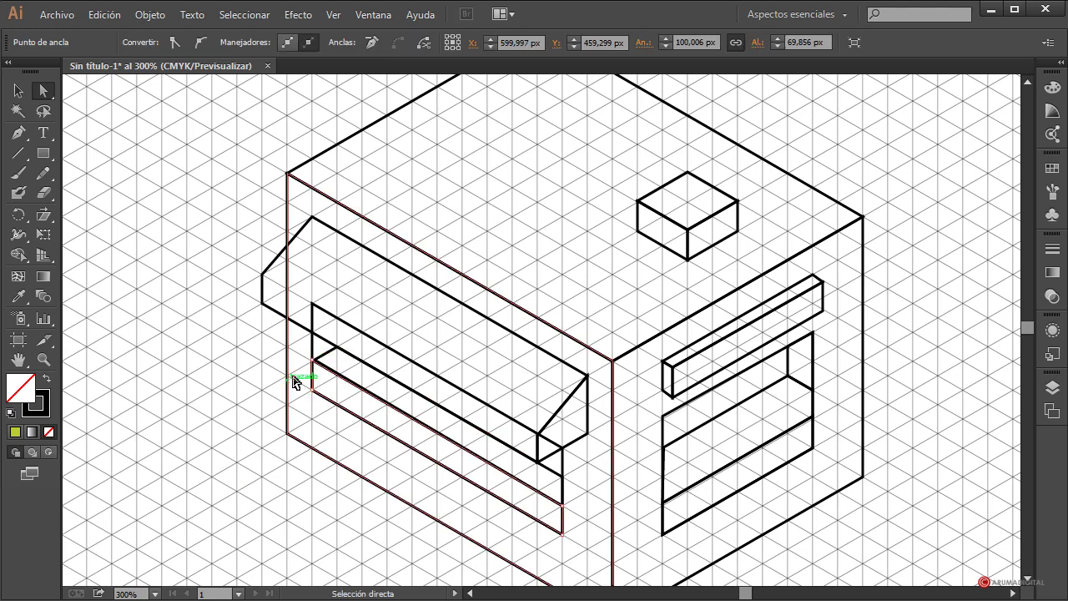
{"action": "left_click", "coordinate": [313, 360]}
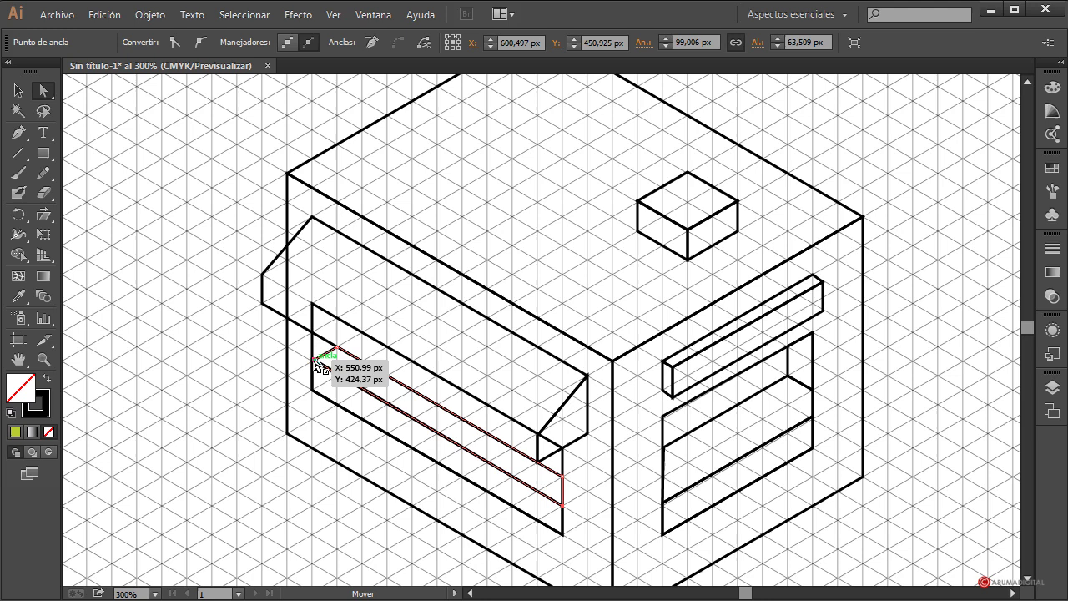
{"action": "left_click", "coordinate": [253, 529]}
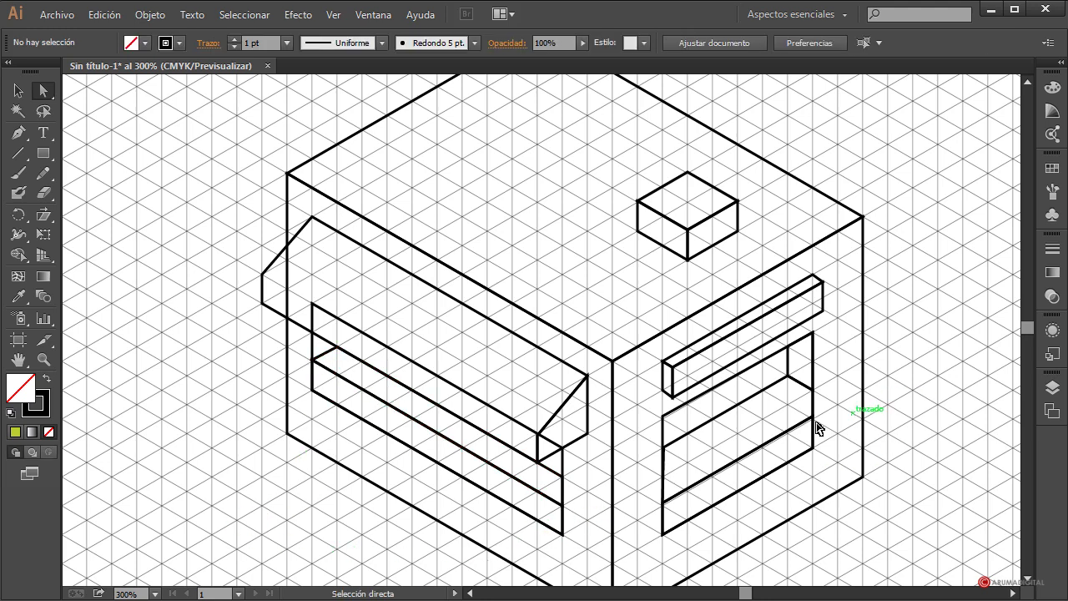
Step: Adjust the upper-left corner anchor of the right window's sill surface against the window's left edge
{"action": "left_click", "coordinate": [662, 448]}
{"action": "left_click", "coordinate": [902, 459]}
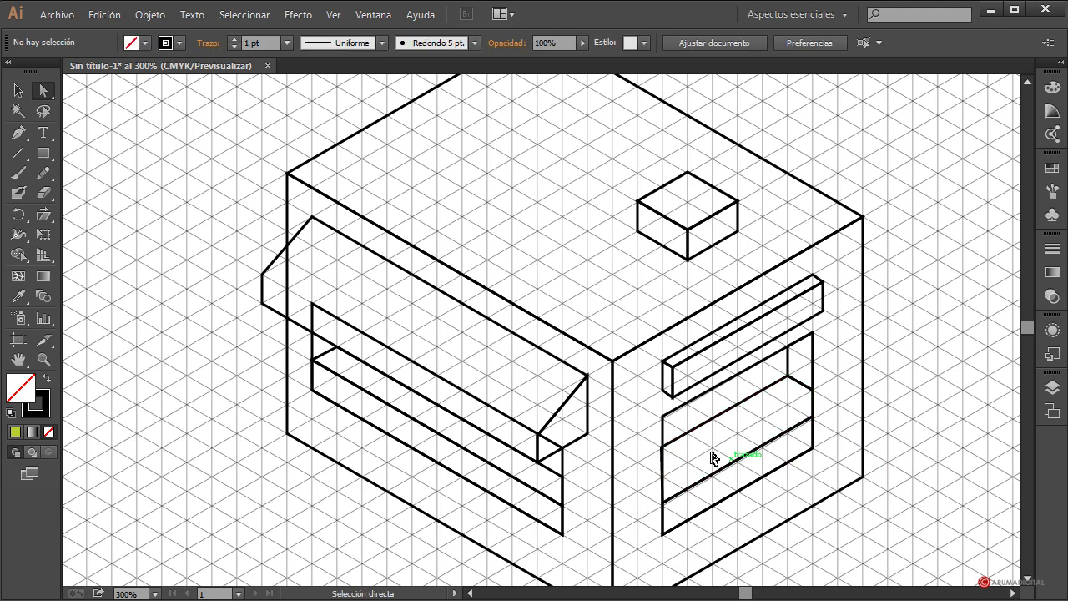
{"action": "left_click_drag", "start_coordinate": [662, 449], "coordinate": [664, 448]}
{"action": "left_click", "coordinate": [907, 479]}
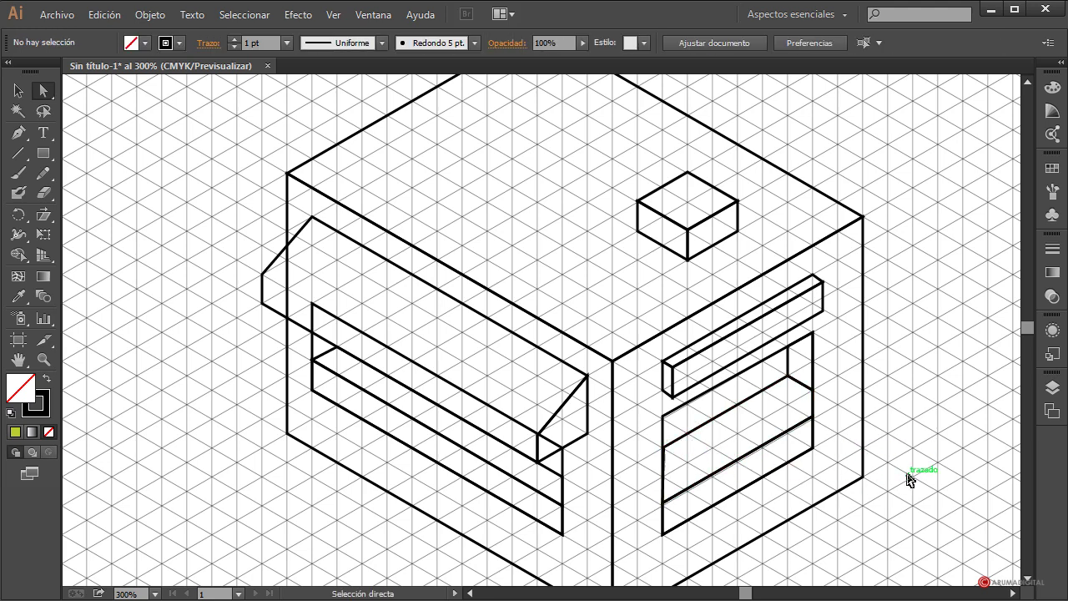
Step: Shift the anchors at both ends of the right window's lower dividing edge so the sill surface and bottom strip meet
{"action": "left_click", "coordinate": [663, 503]}
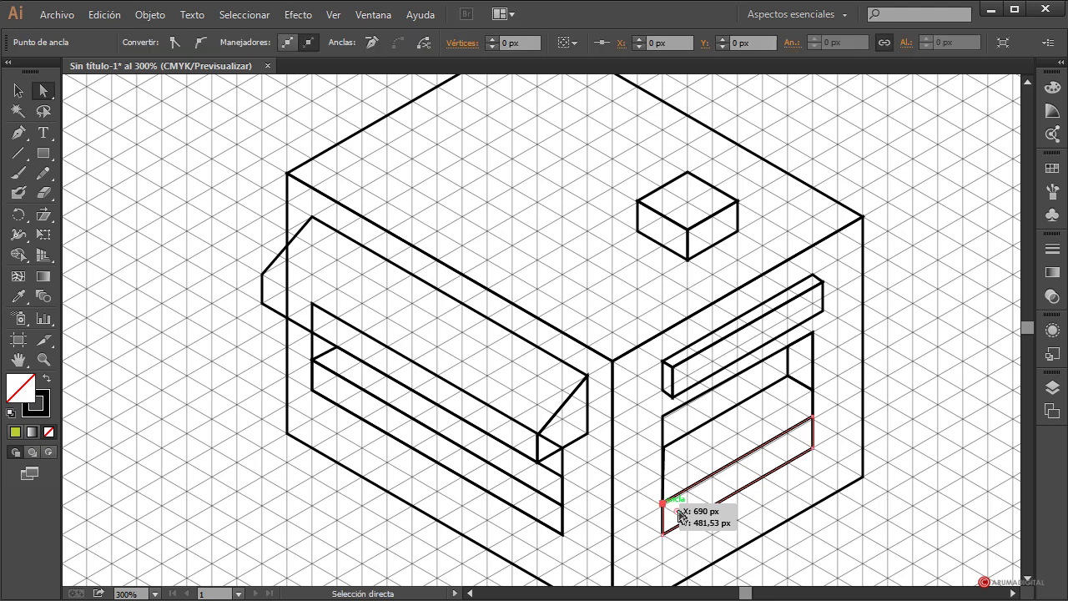
{"action": "left_click", "coordinate": [907, 492]}
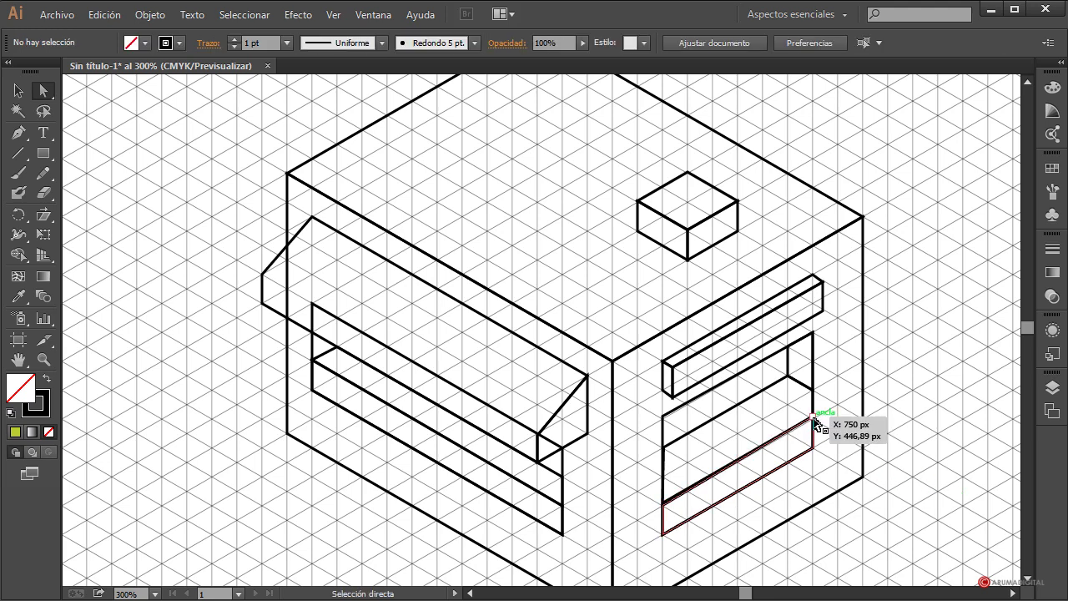
{"action": "left_click", "coordinate": [813, 418]}
{"action": "left_click", "coordinate": [958, 457]}
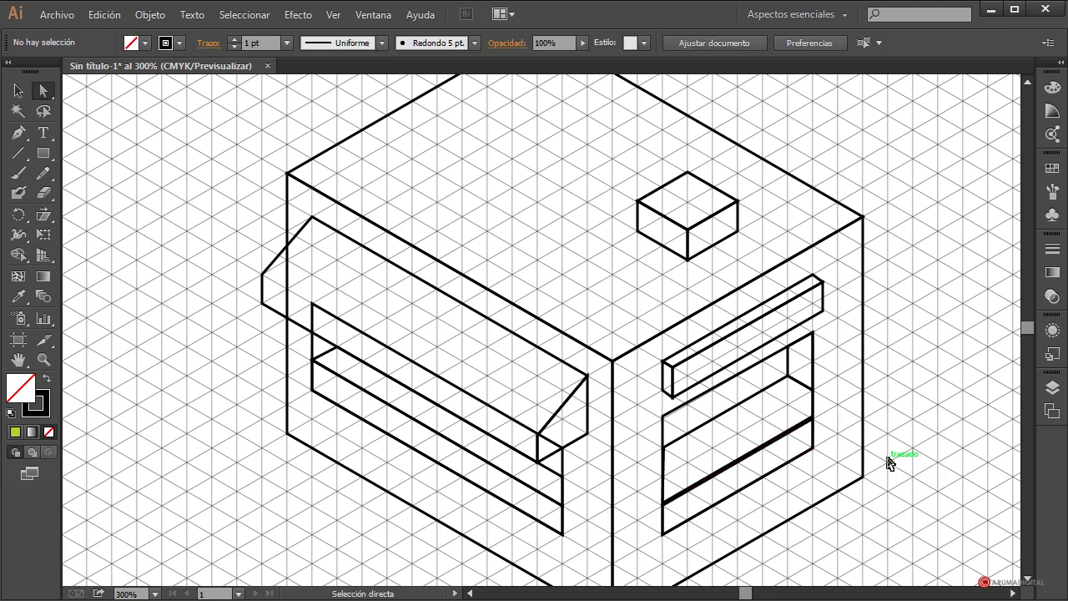
{"action": "left_click", "coordinate": [813, 419]}
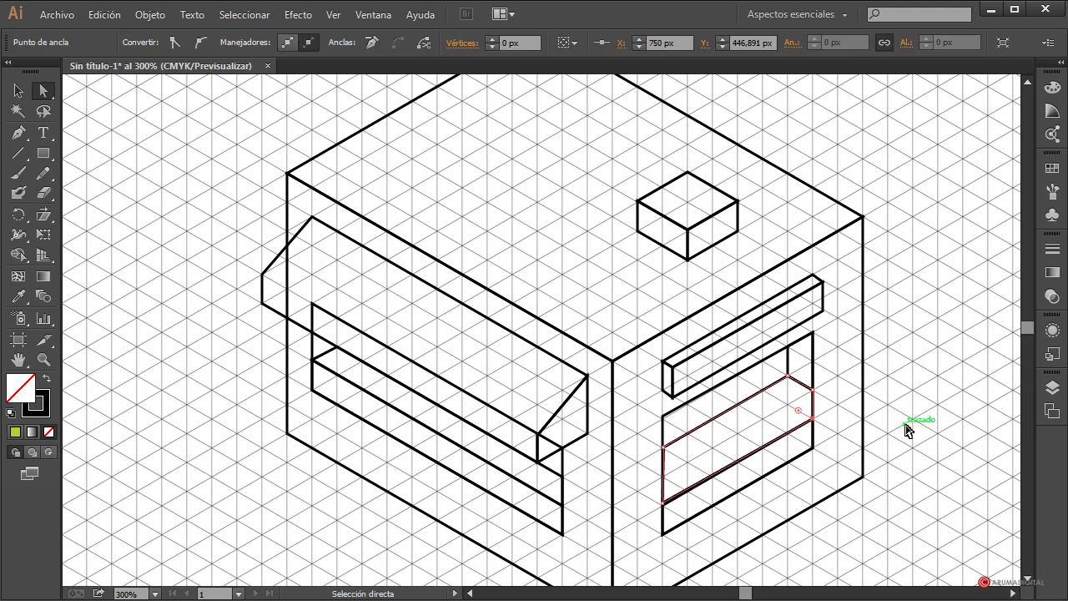
{"action": "left_click", "coordinate": [664, 503]}
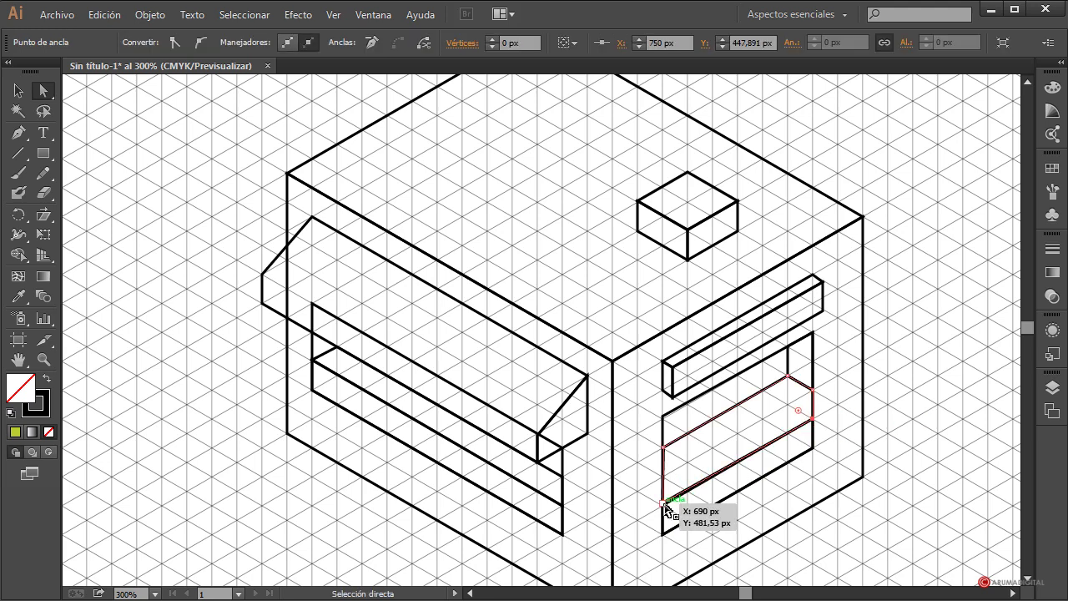
{"action": "left_click", "coordinate": [925, 459]}
Step: Fill the building's roof and both side walls with the light brown swatch C=25 M=40 Y=65 K=0
{"action": "scroll", "coordinate": [922, 463], "scroll_direction": "up", "scroll_amount": 2}
{"action": "scroll", "coordinate": [922, 465], "scroll_direction": "down", "scroll_amount": 2}
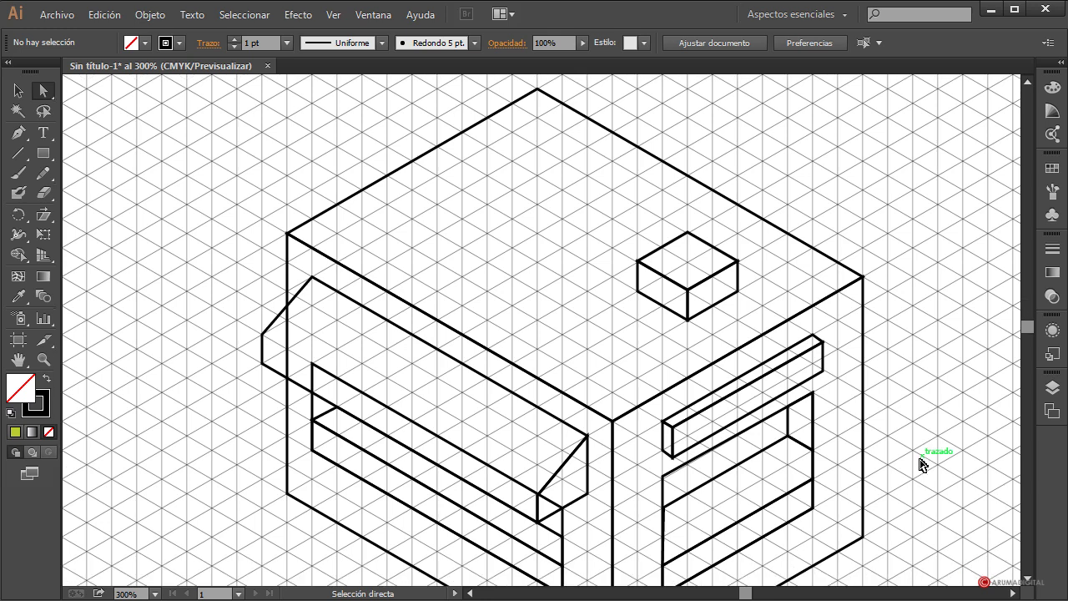
{"action": "scroll", "coordinate": [923, 465], "scroll_direction": "down", "scroll_amount": 1}
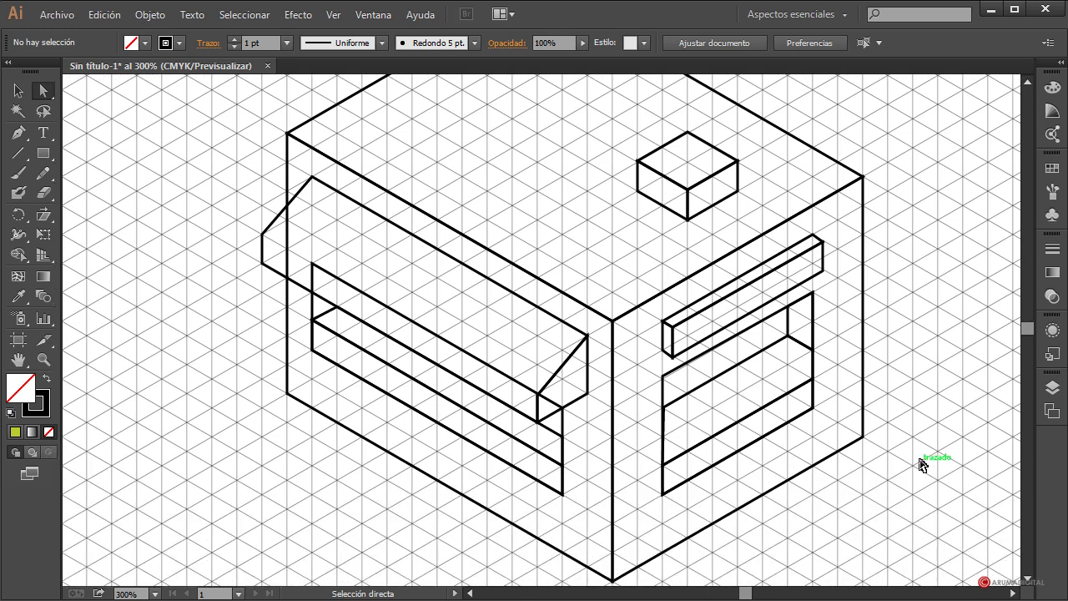
{"action": "scroll", "coordinate": [922, 465], "scroll_direction": "up", "scroll_amount": 1}
{"action": "left_click", "coordinate": [18, 90]}
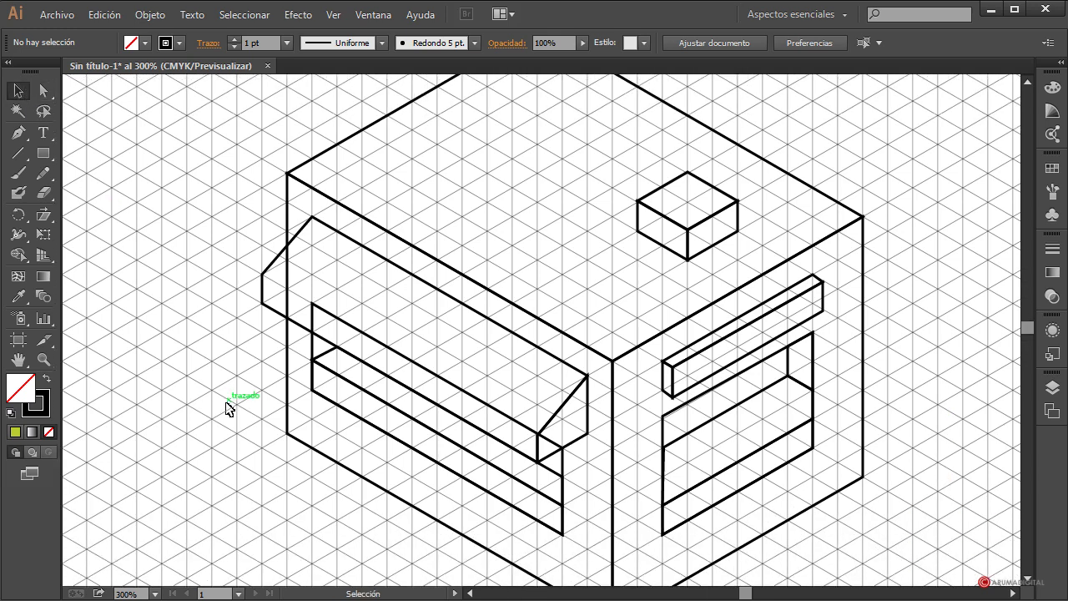
{"action": "left_click", "coordinate": [290, 362]}
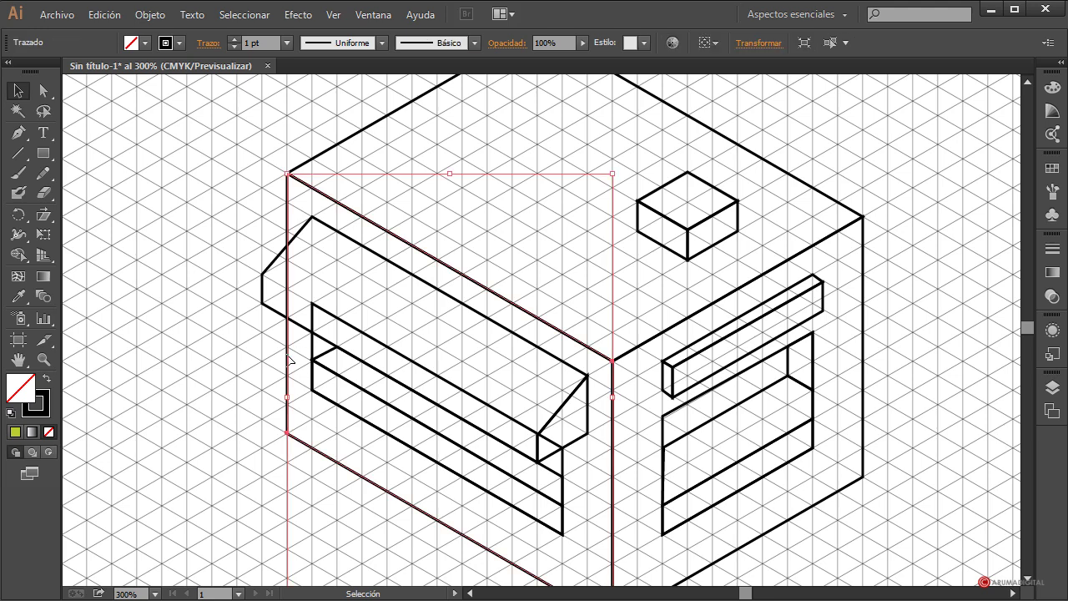
{"action": "scroll", "coordinate": [291, 363], "scroll_direction": "down", "scroll_amount": 1}
{"action": "left_click", "coordinate": [841, 210], "text": "shift"}
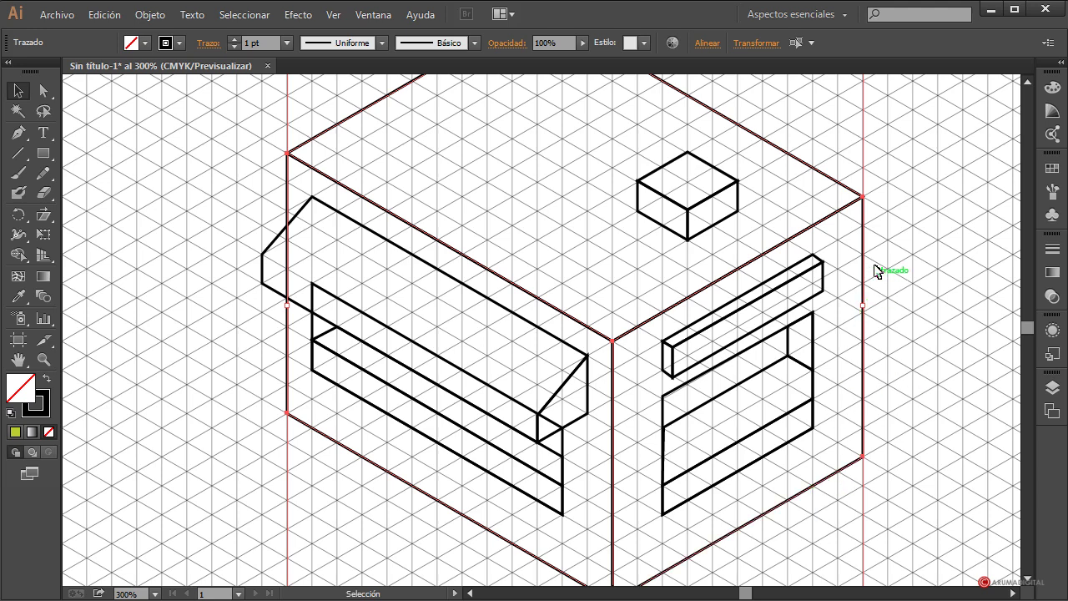
{"action": "left_click", "coordinate": [145, 43]}
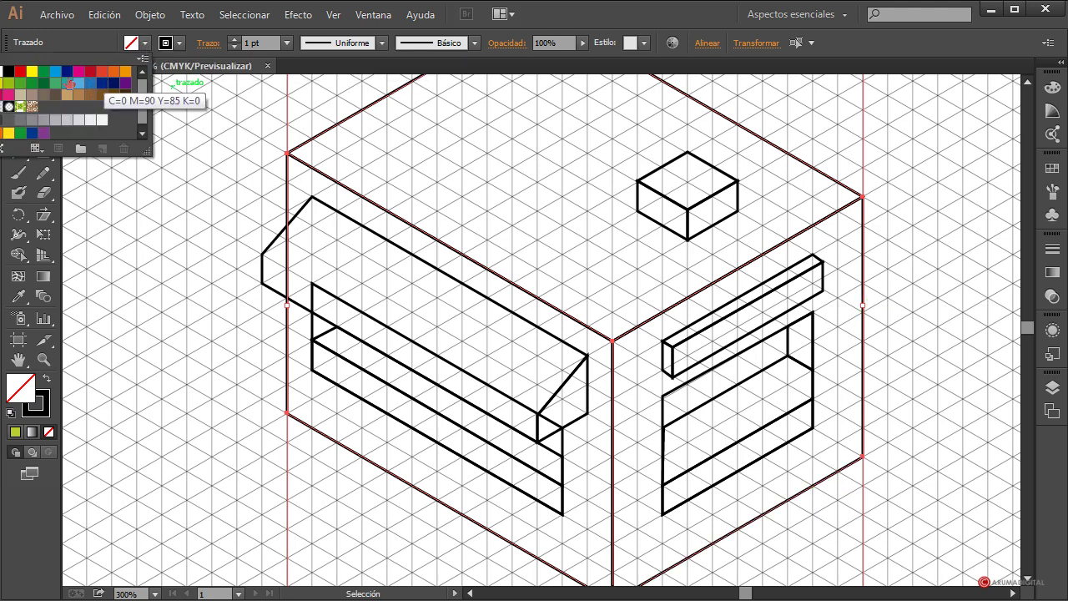
{"action": "left_click", "coordinate": [78, 94]}
{"action": "left_click", "coordinate": [90, 94]}
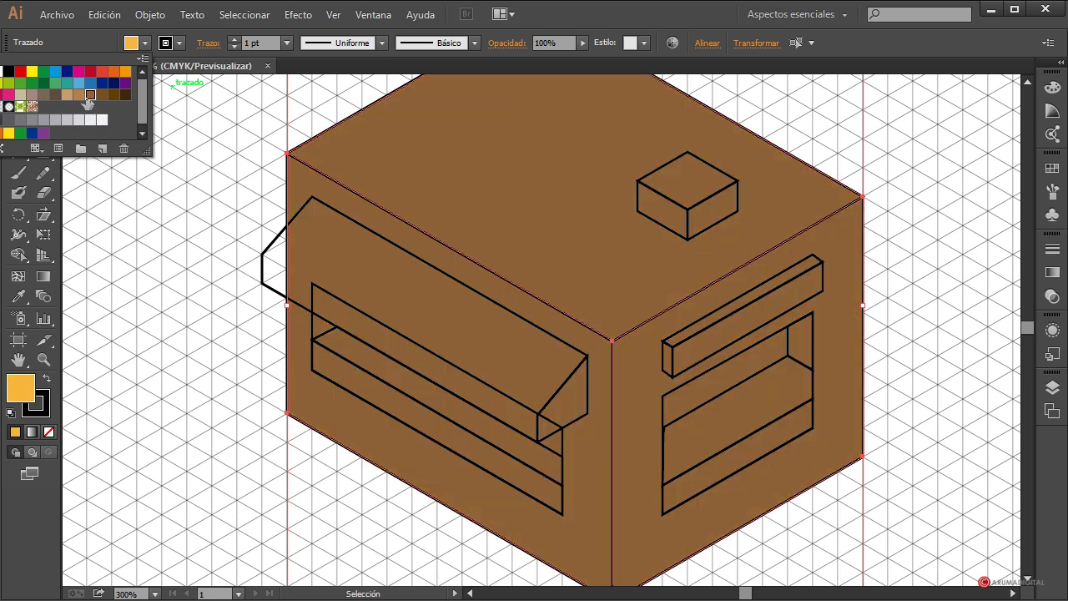
{"action": "left_click", "coordinate": [78, 94]}
{"action": "left_click", "coordinate": [66, 95]}
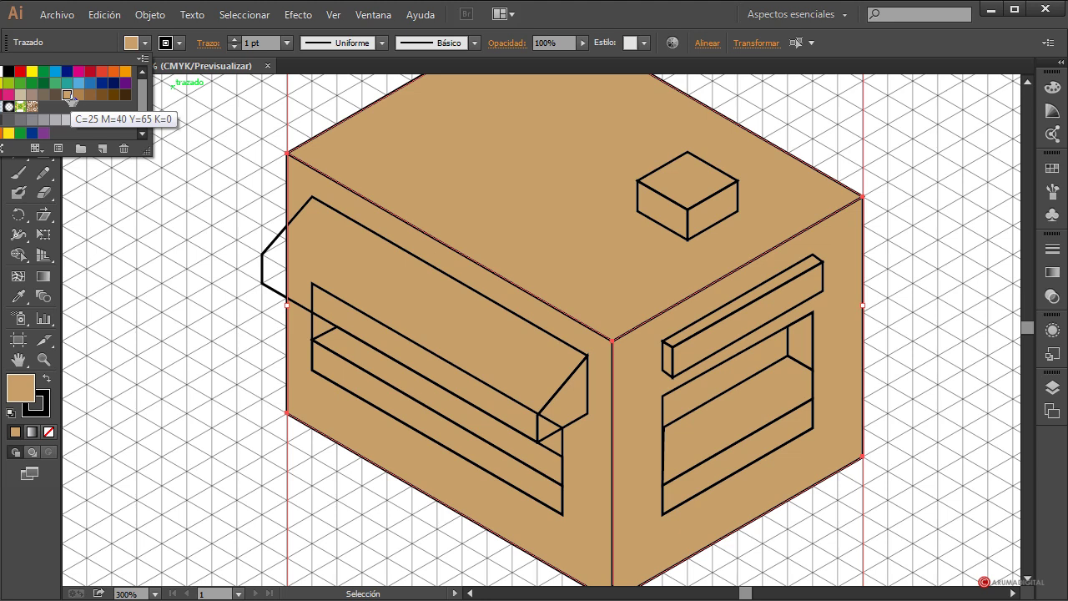
{"action": "left_click", "coordinate": [916, 290]}
Step: Shade the building's walls by raising their black value, with the right wall at K 38% and the left wall at a lighter tone
{"action": "left_click", "coordinate": [854, 239]}
{"action": "scroll", "coordinate": [824, 543], "scroll_direction": "down", "scroll_amount": 2}
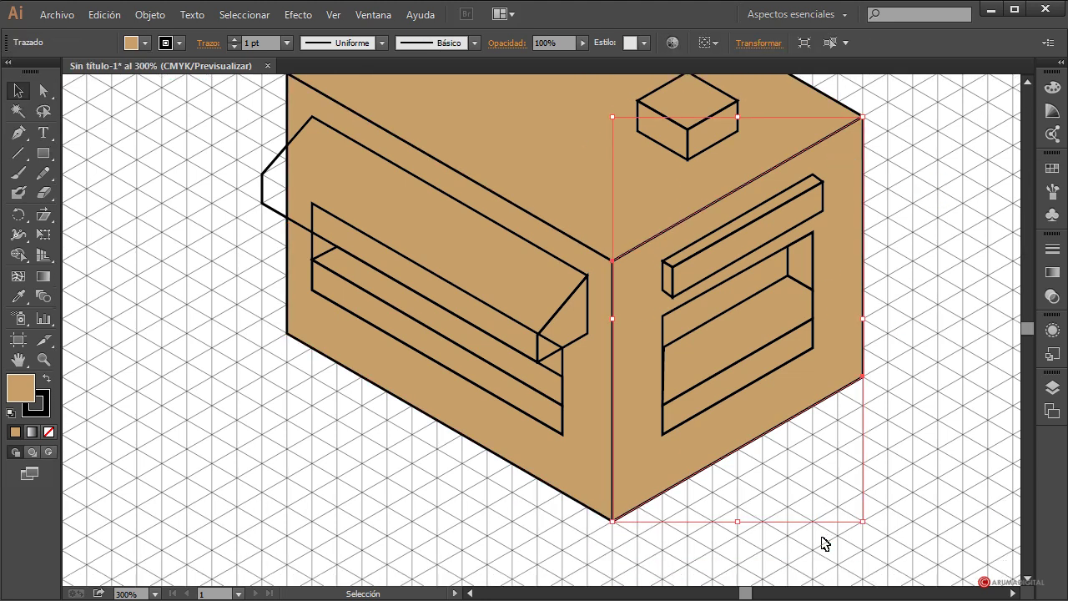
{"action": "mouse_move", "coordinate": [746, 594]}
{"action": "left_mouse_down"}
{"action": "mouse_move", "coordinate": [736, 593]}
{"action": "mouse_move", "coordinate": [746, 594]}
{"action": "left_mouse_up"}
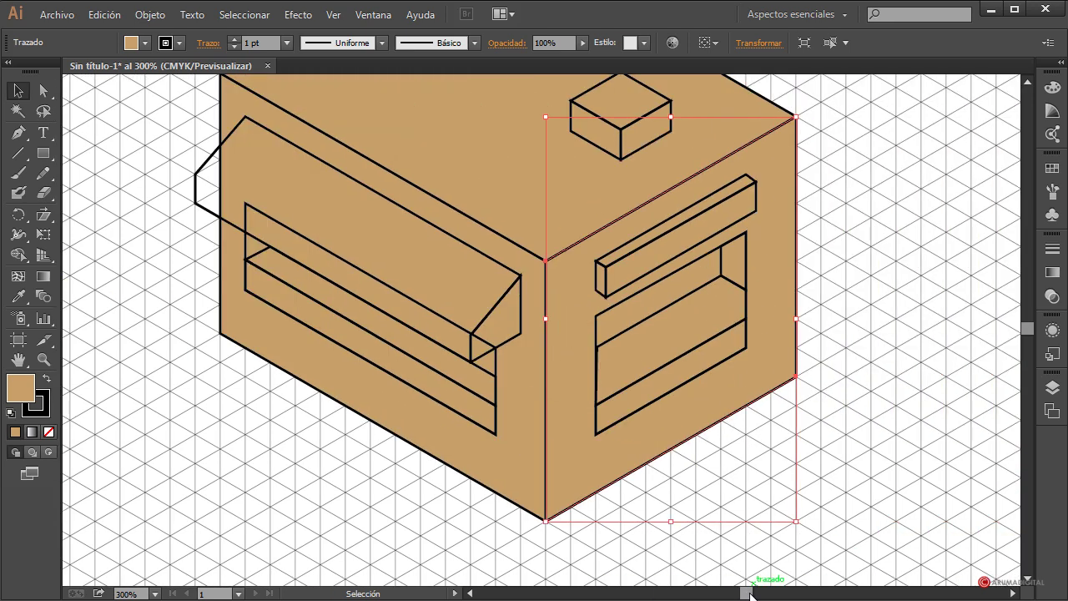
{"action": "left_click", "coordinate": [856, 367]}
{"action": "left_click", "coordinate": [793, 215]}
{"action": "scroll", "coordinate": [854, 292], "scroll_direction": "up", "scroll_amount": 3}
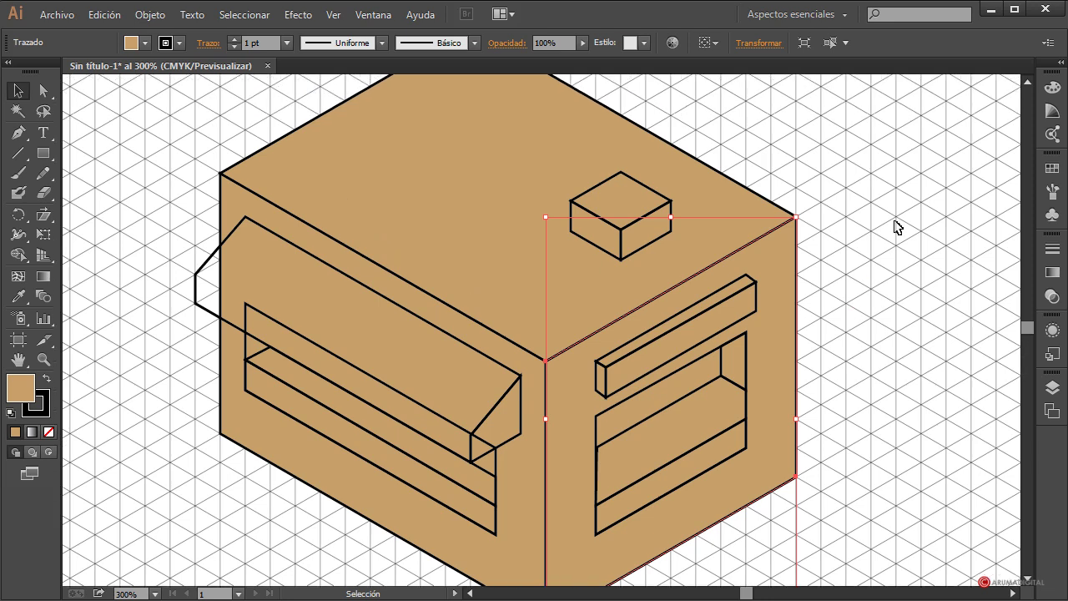
{"action": "left_click", "coordinate": [1054, 86]}
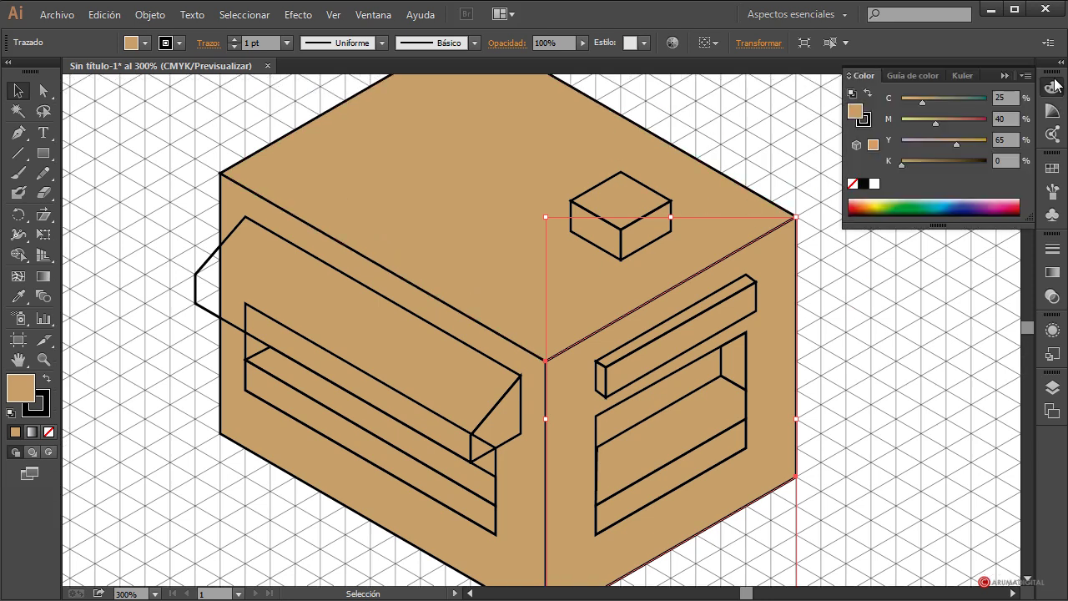
{"action": "left_click_drag", "start_coordinate": [905, 164], "coordinate": [936, 163]}
{"action": "left_click", "coordinate": [538, 410]}
{"action": "left_click", "coordinate": [768, 309]}
{"action": "left_click", "coordinate": [900, 382]}
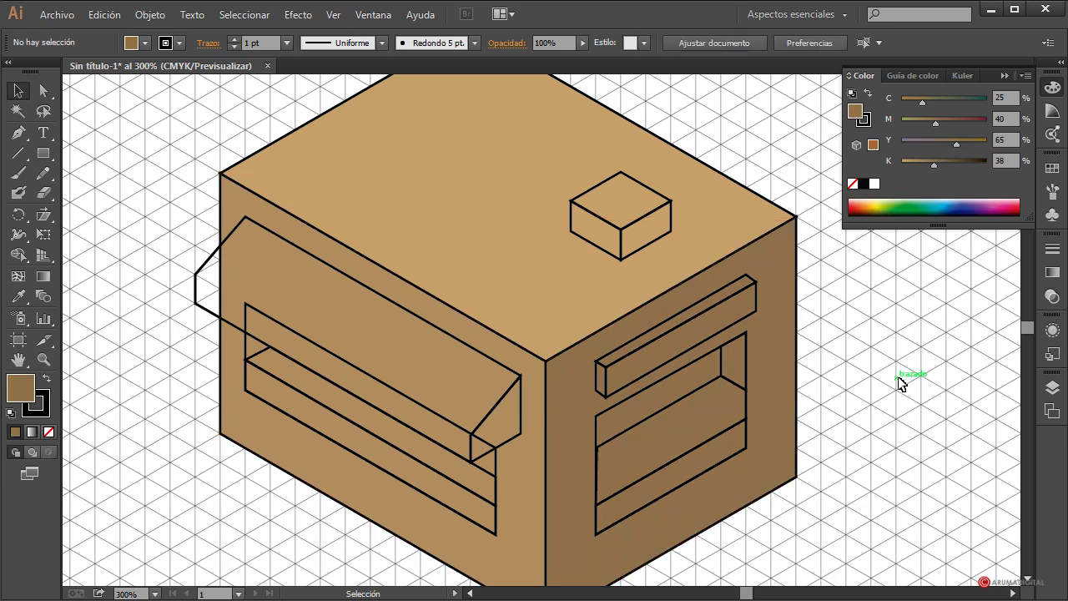
Step: Fill the top and both sides of the small box on the roof with the teal swatch C=80 M=10 Y=45 K=0
{"action": "left_click", "coordinate": [290, 244]}
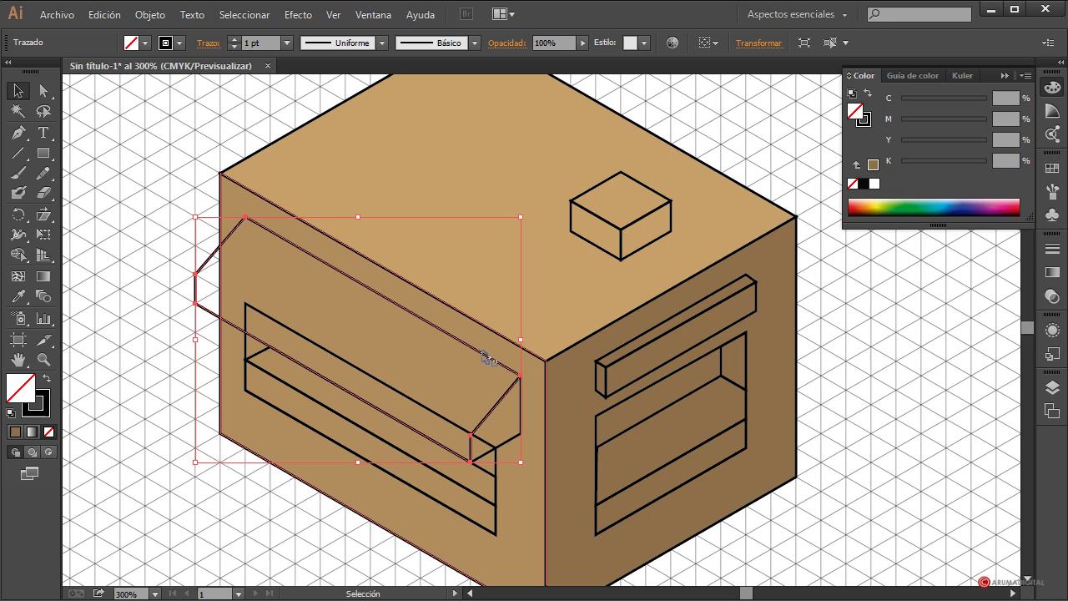
{"action": "left_click", "coordinate": [656, 218]}
{"action": "left_click", "coordinate": [620, 208]}
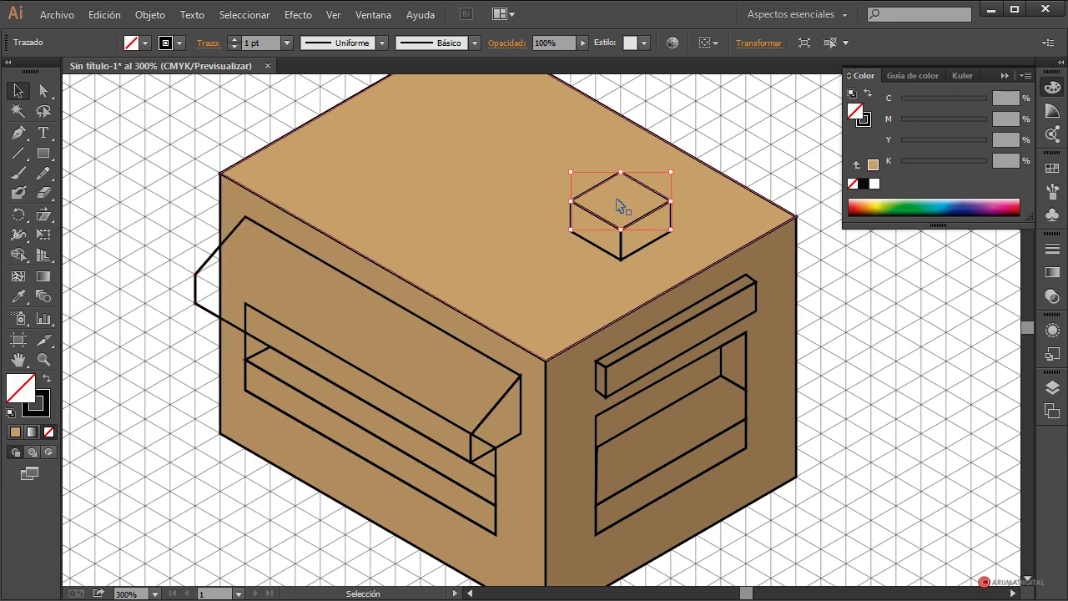
{"action": "left_click", "coordinate": [614, 257], "text": "shift"}
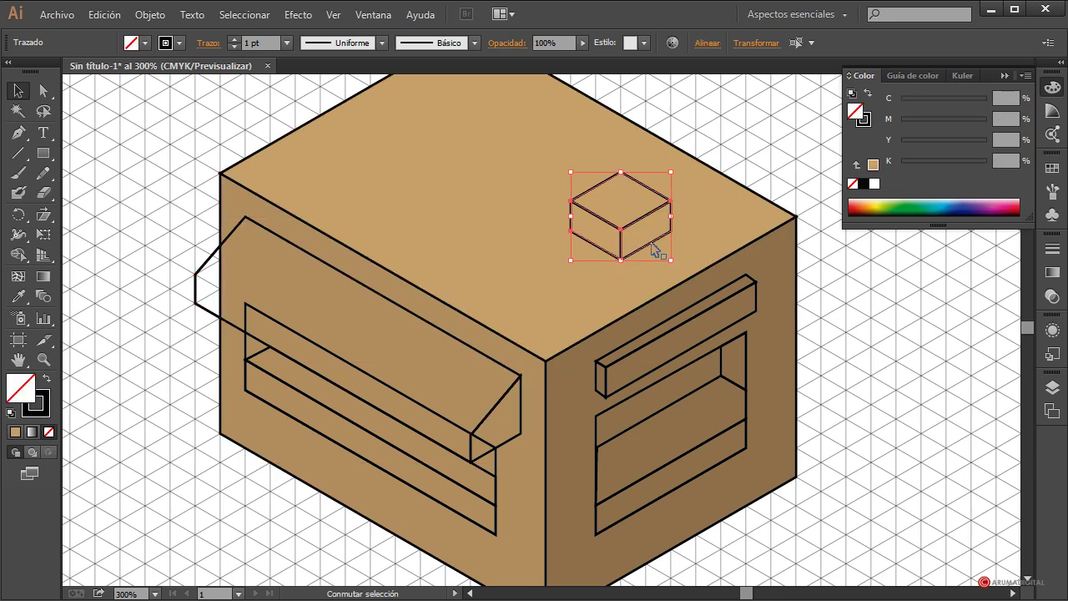
{"action": "left_click", "coordinate": [145, 43]}
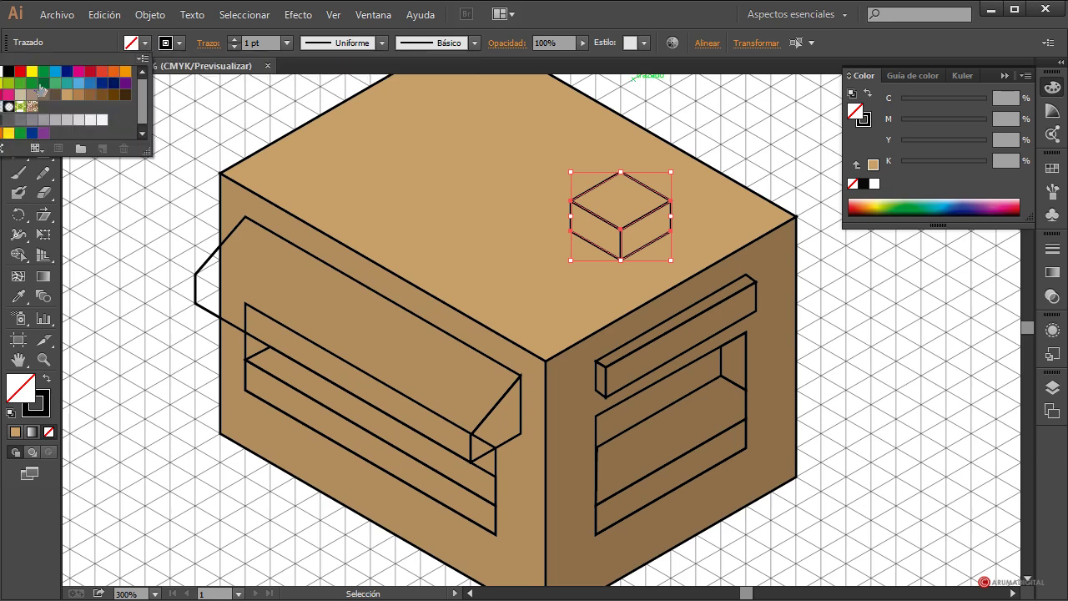
{"action": "left_click", "coordinate": [67, 84]}
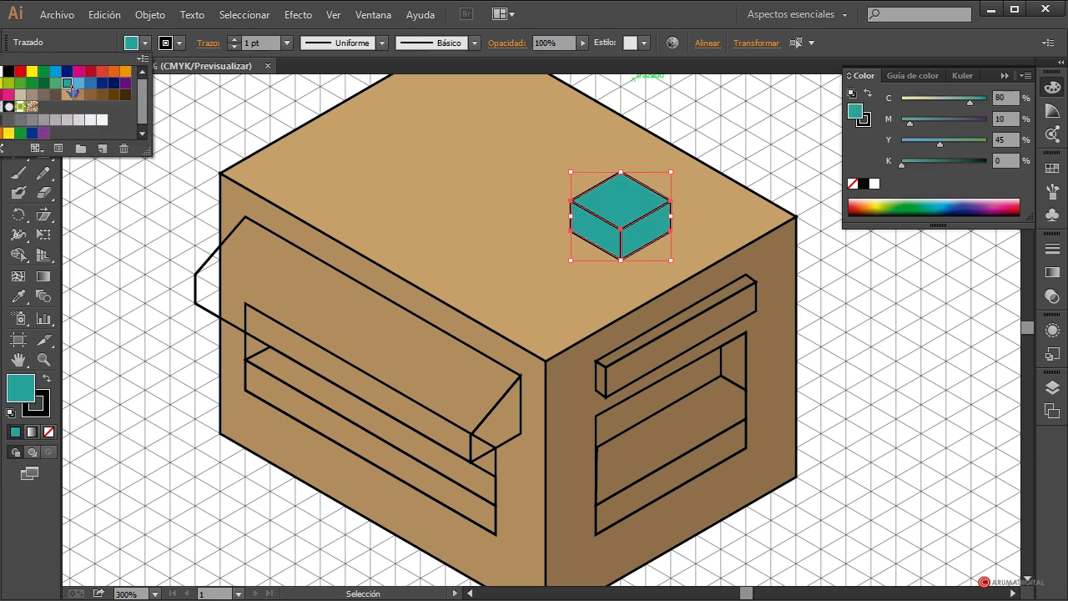
{"action": "left_click", "coordinate": [800, 142]}
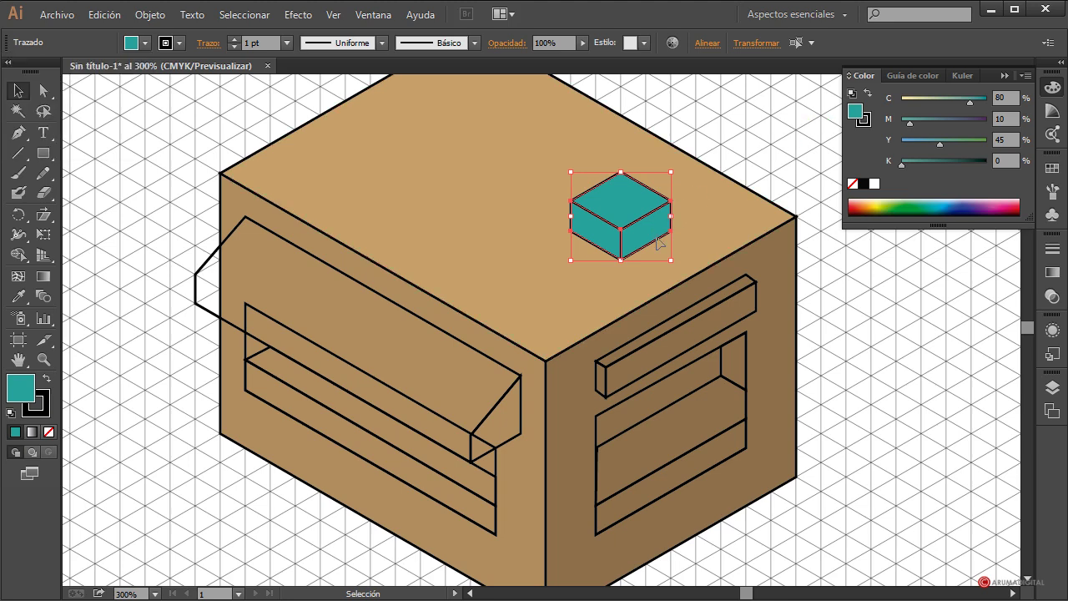
Step: Shade the roof box's side faces by setting black to K 44% on the right face and K 24% on the left
{"action": "left_click", "coordinate": [716, 194]}
{"action": "left_click", "coordinate": [666, 232]}
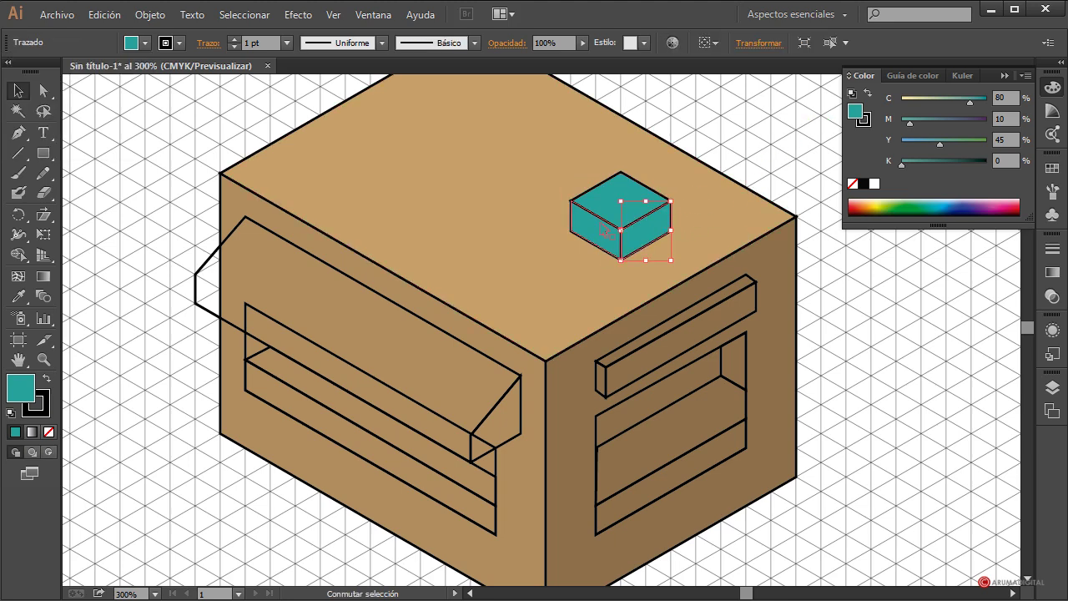
{"action": "left_click_drag", "start_coordinate": [907, 165], "coordinate": [939, 165]}
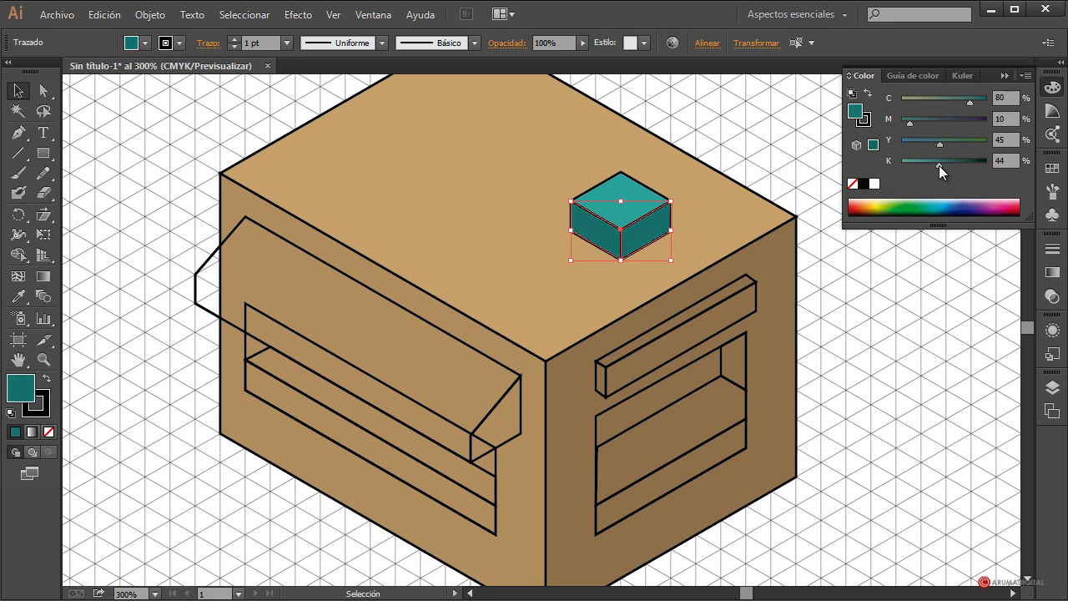
{"action": "left_click", "coordinate": [763, 166]}
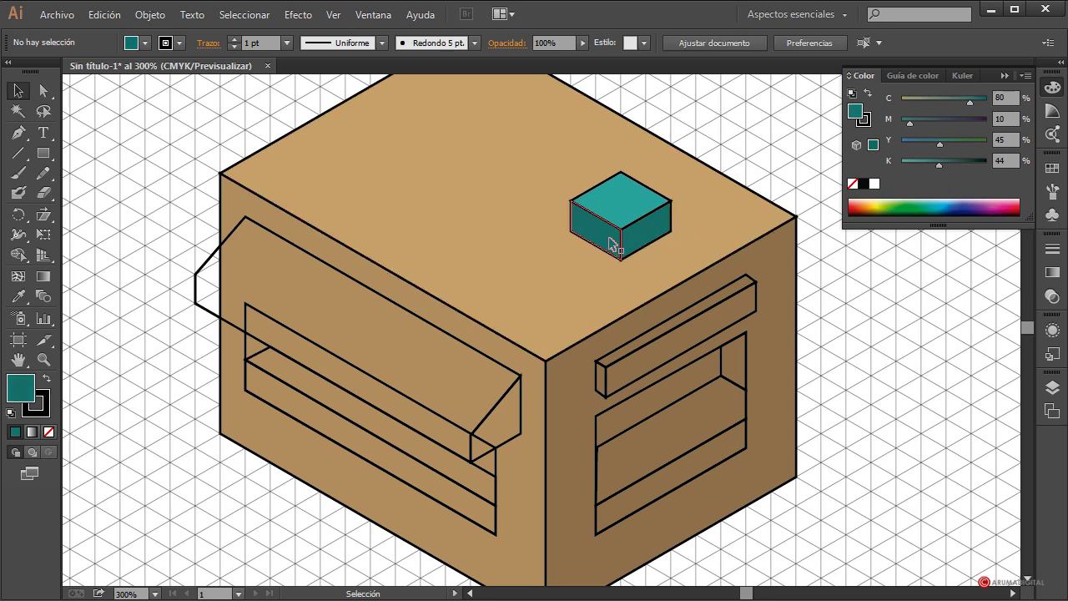
{"action": "left_click", "coordinate": [609, 243]}
{"action": "left_click_drag", "start_coordinate": [939, 165], "coordinate": [920, 165]}
{"action": "left_click", "coordinate": [873, 331]}
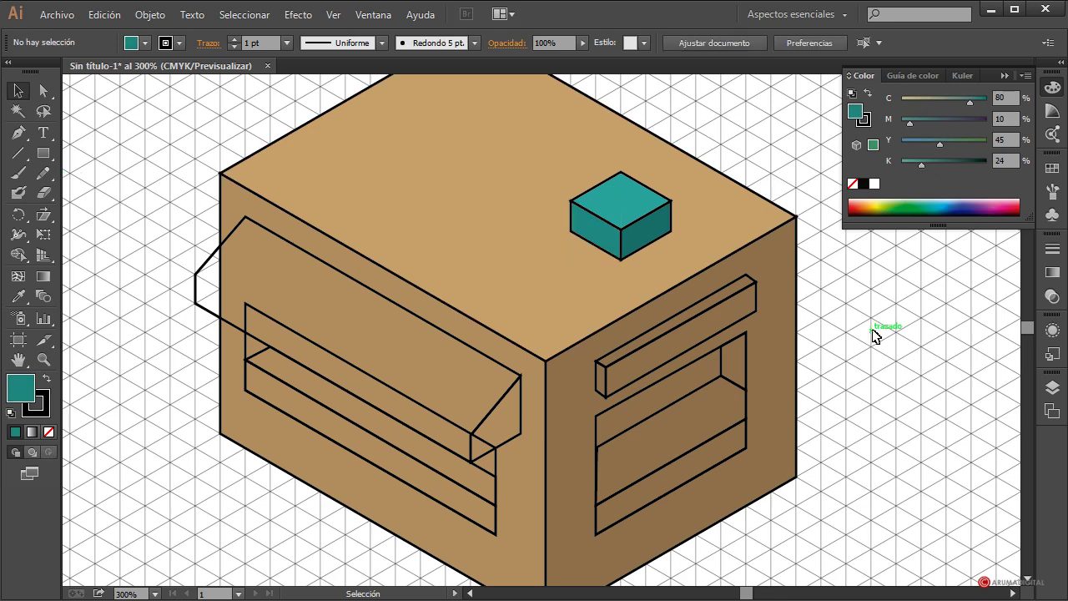
Step: Lower the opacity of the building's roof surface to 17% so the isometric grid shows through
{"action": "scroll", "coordinate": [874, 333], "scroll_direction": "down", "scroll_amount": 1}
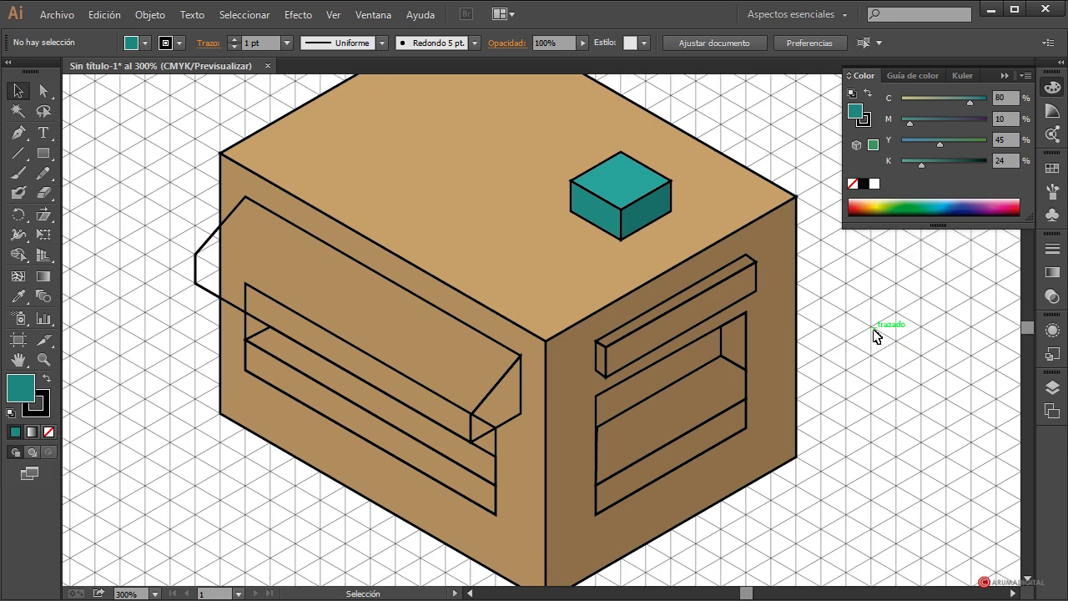
{"action": "scroll", "coordinate": [874, 333], "scroll_direction": "up", "scroll_amount": 1}
{"action": "scroll", "coordinate": [875, 335], "scroll_direction": "down", "scroll_amount": 1}
{"action": "scroll", "coordinate": [874, 333], "scroll_direction": "up", "scroll_amount": 2}
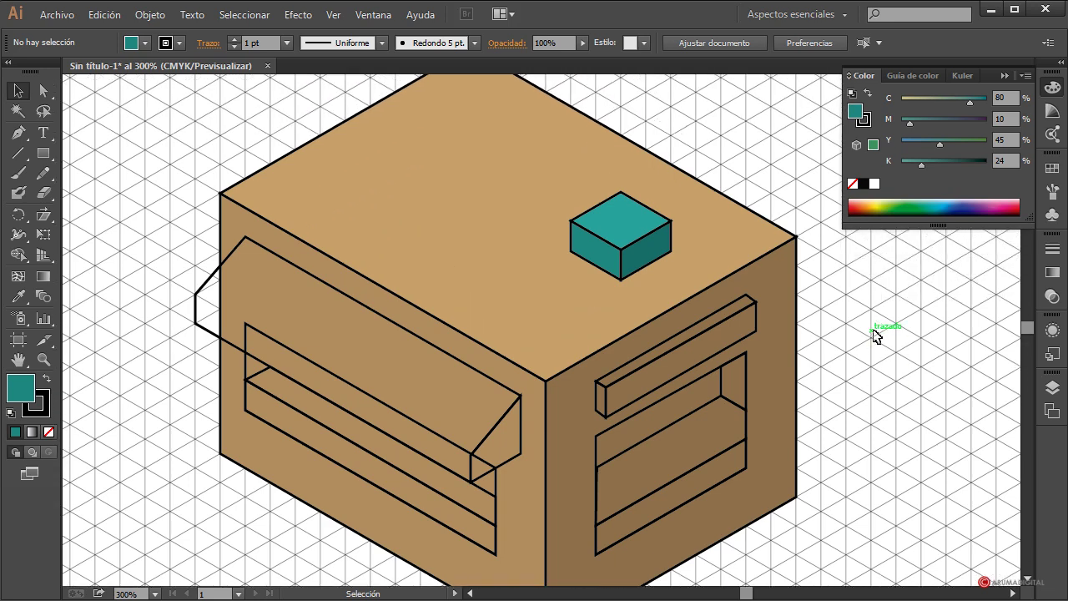
{"action": "scroll", "coordinate": [839, 267], "scroll_direction": "up", "scroll_amount": 2}
{"action": "scroll", "coordinate": [776, 260], "scroll_direction": "down", "scroll_amount": 1}
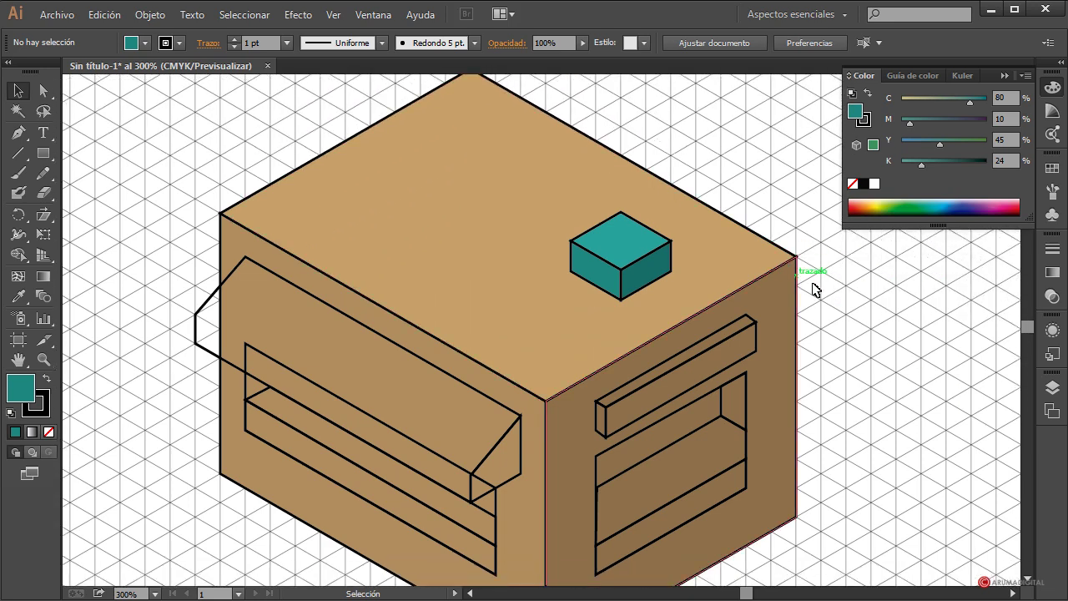
{"action": "scroll", "coordinate": [832, 298], "scroll_direction": "up", "scroll_amount": 1}
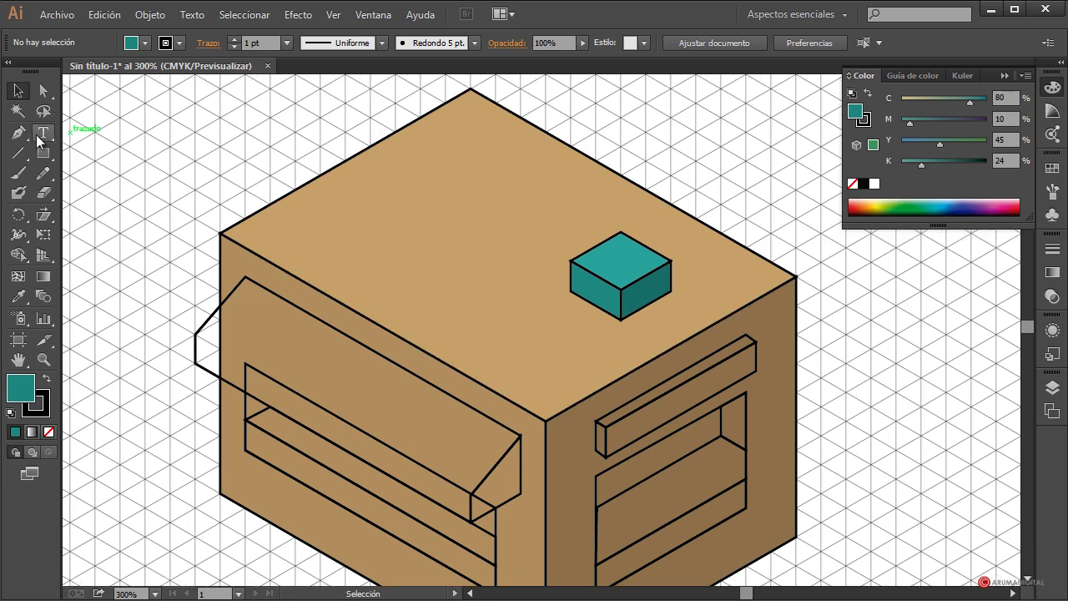
{"action": "key", "text": "v"}
{"action": "left_click", "coordinate": [392, 203]}
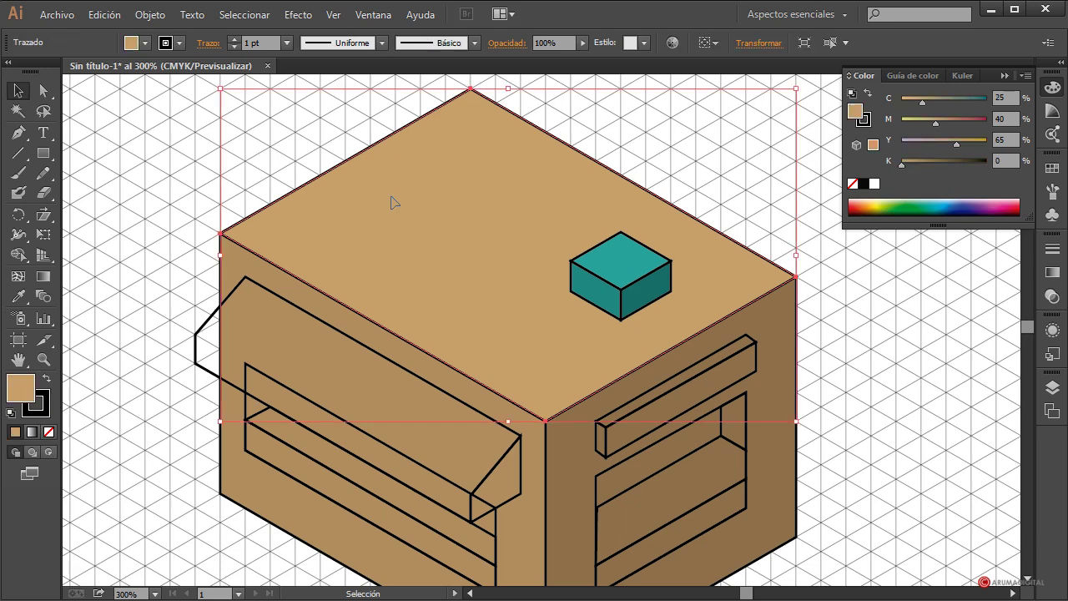
{"action": "left_click", "coordinate": [1055, 297]}
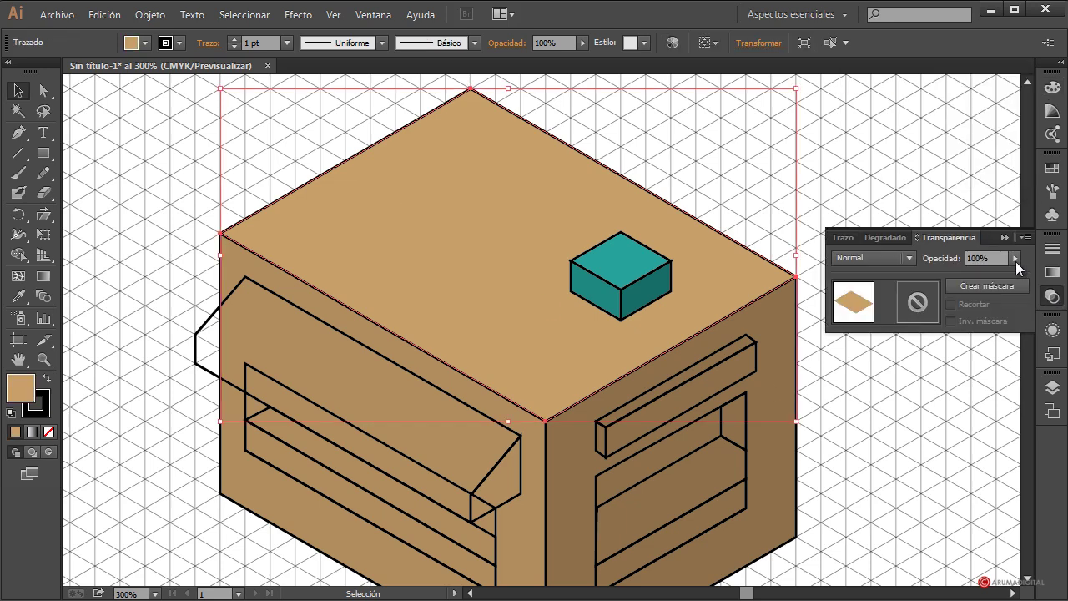
{"action": "left_click", "coordinate": [1016, 259]}
{"action": "left_click_drag", "start_coordinate": [984, 273], "coordinate": [956, 274]}
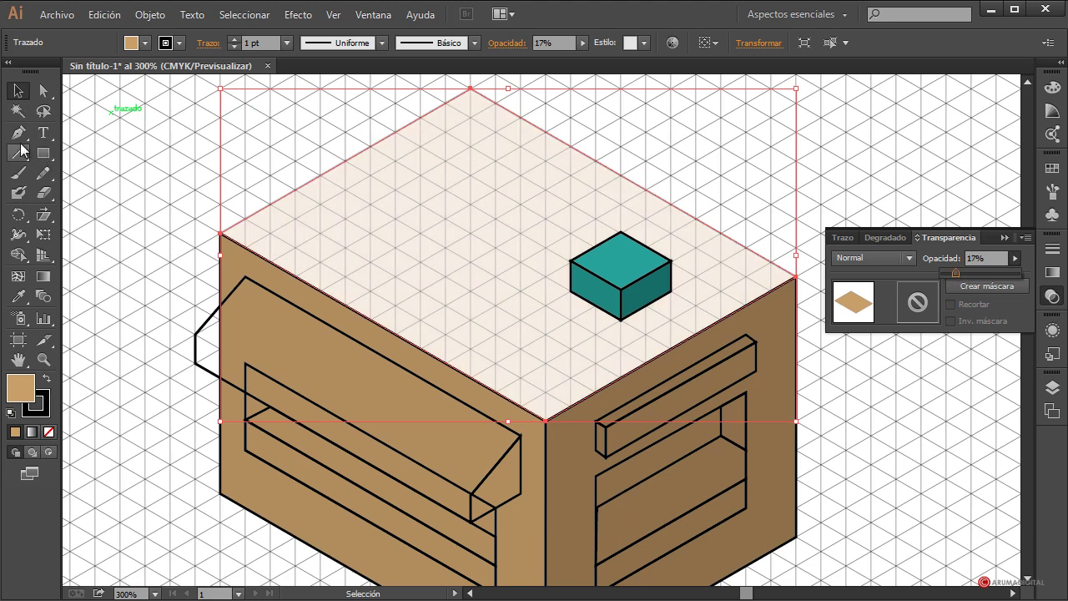
{"action": "left_click", "coordinate": [278, 167]}
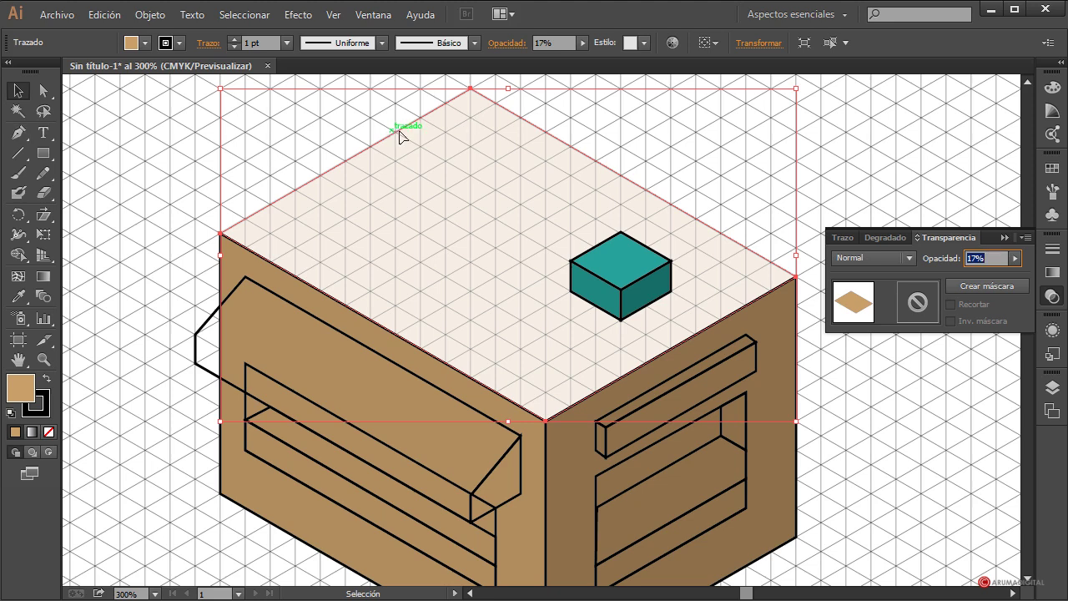
{"action": "left_click", "coordinate": [248, 162]}
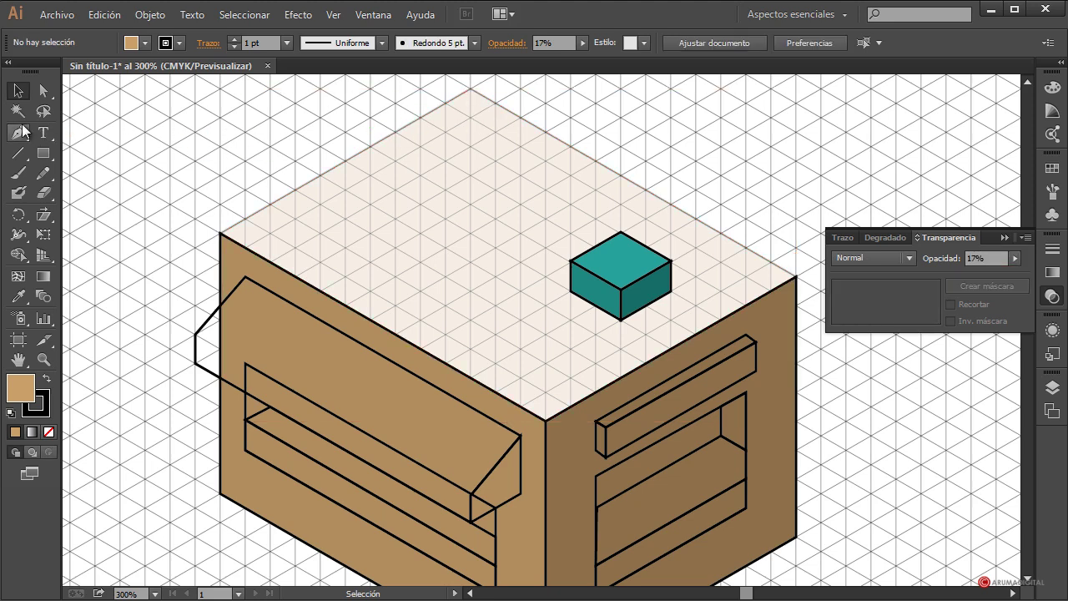
Step: Draw a closed four-sided panel with the Pen tool along the isometric grid, inset evenly inside the roof's outline
{"action": "left_click", "coordinate": [20, 132]}
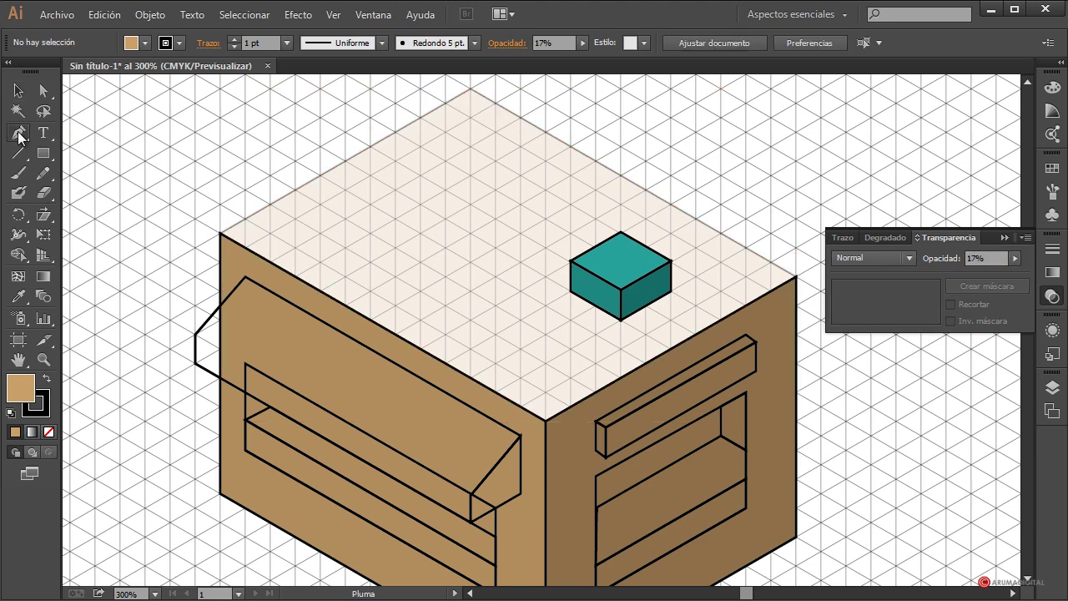
{"action": "left_click", "coordinate": [472, 117]}
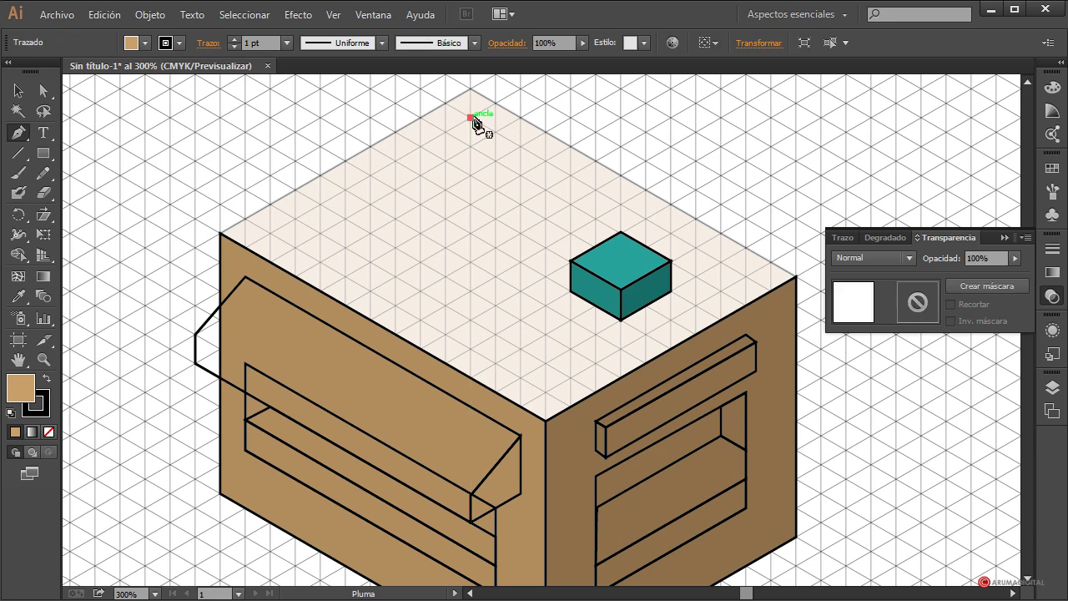
{"action": "left_click", "coordinate": [746, 277]}
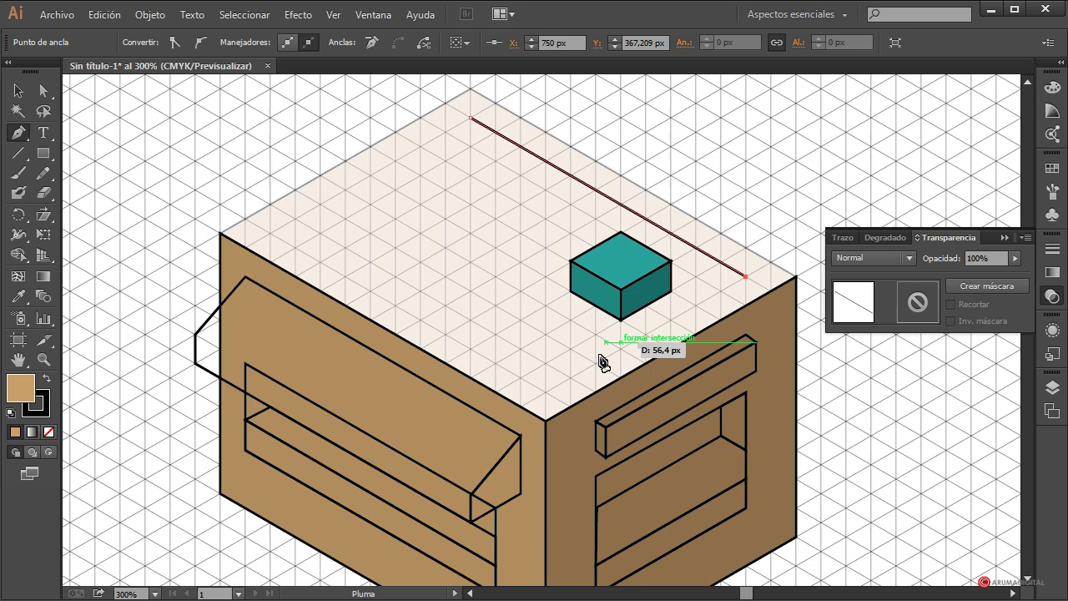
{"action": "left_click", "coordinate": [546, 392]}
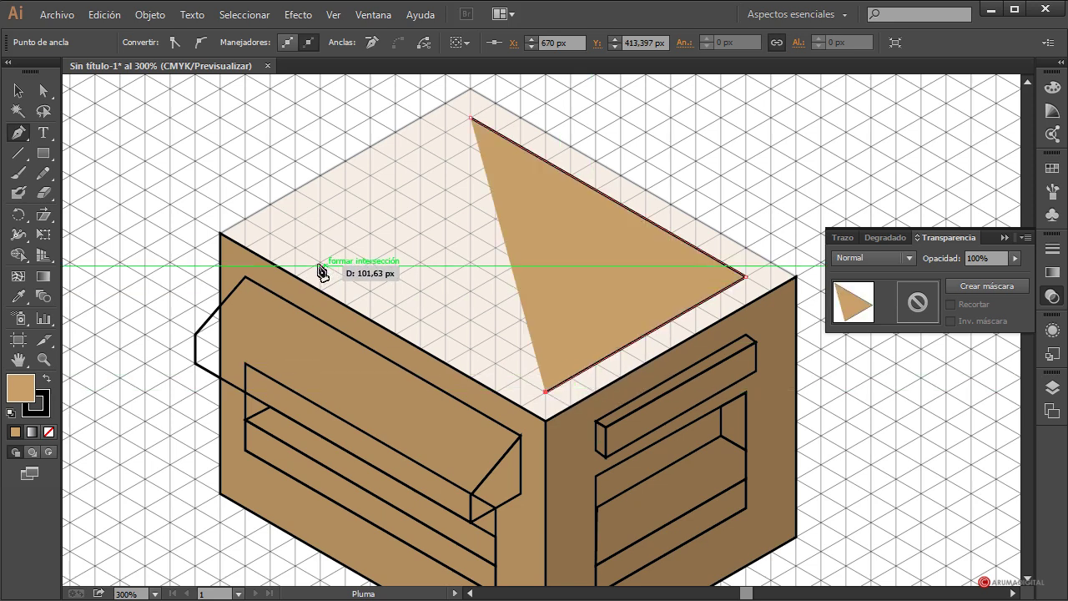
{"action": "left_click", "coordinate": [270, 235]}
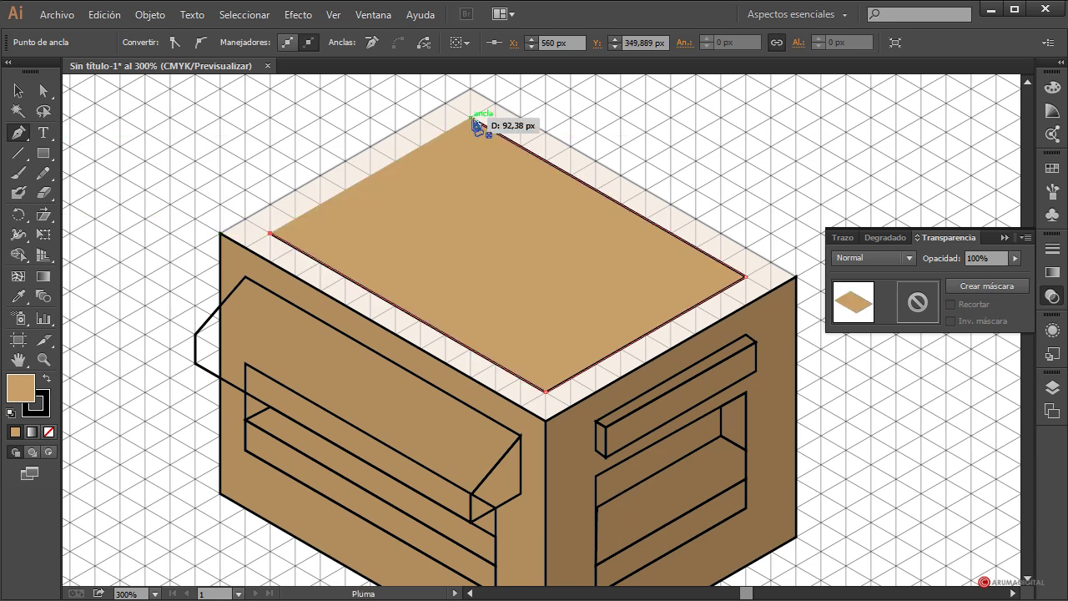
{"action": "left_click", "coordinate": [472, 119]}
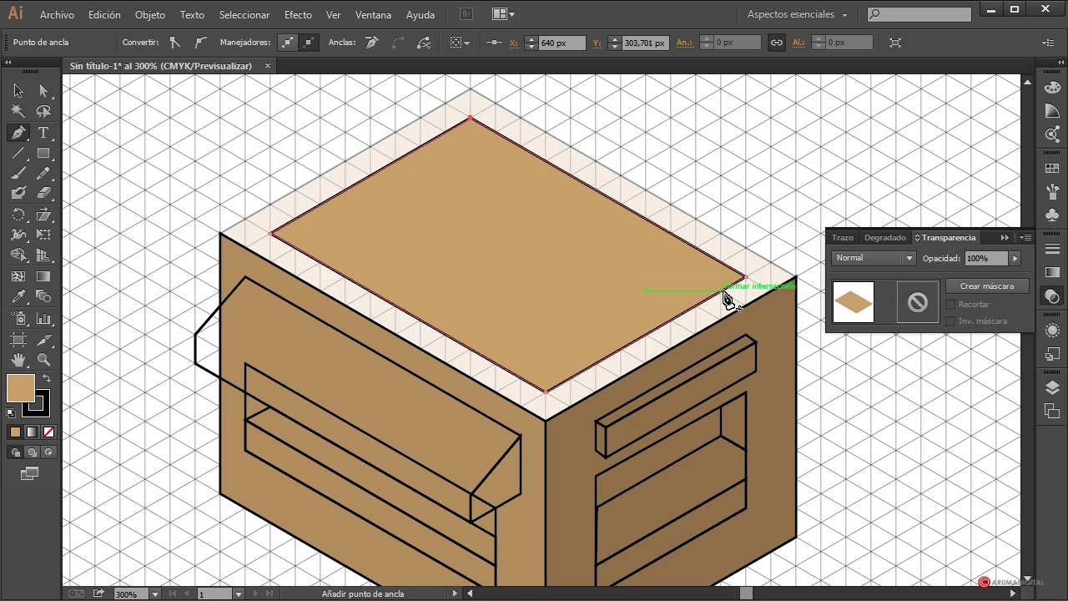
{"action": "left_click", "coordinate": [18, 90]}
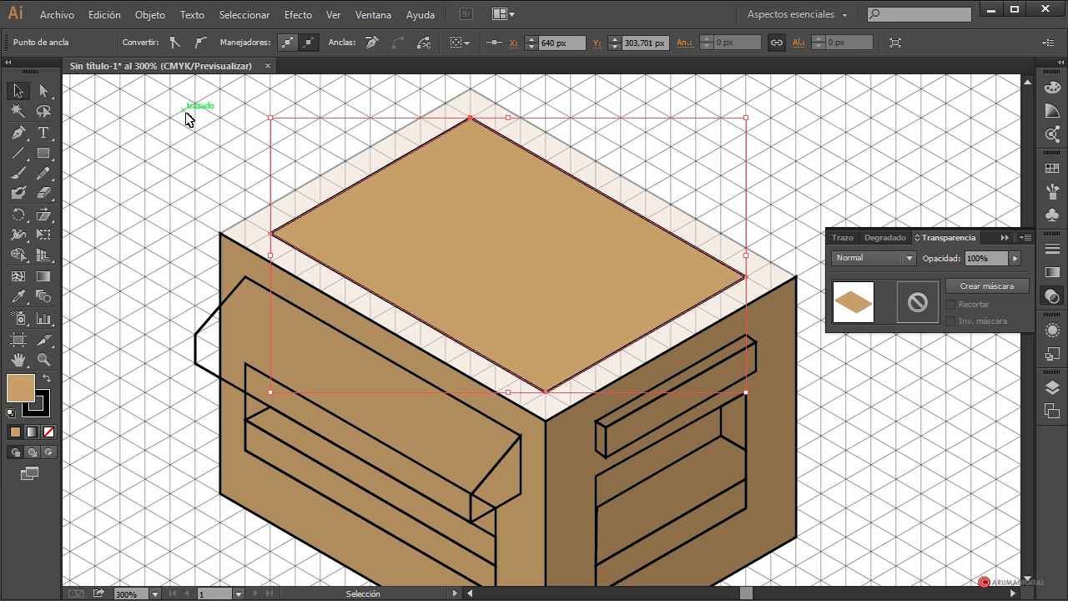
{"action": "left_click", "coordinate": [203, 117]}
Step: Draw a narrow inner wall face along the inset panel's upper-right edge, moving its stray anchor to the panel's top corner
{"action": "left_click", "coordinate": [19, 132]}
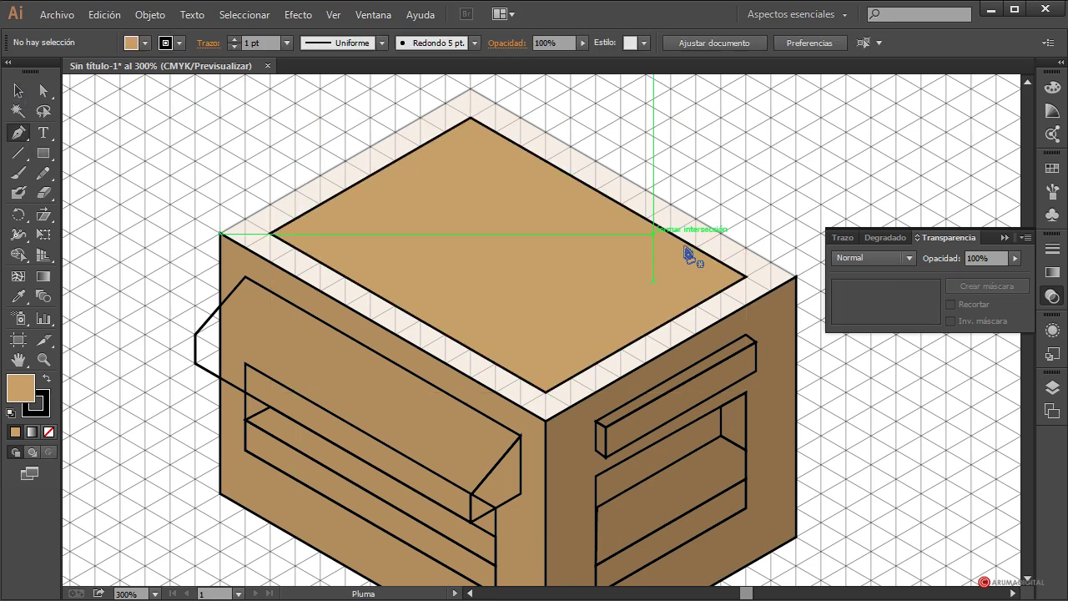
{"action": "left_click", "coordinate": [723, 291]}
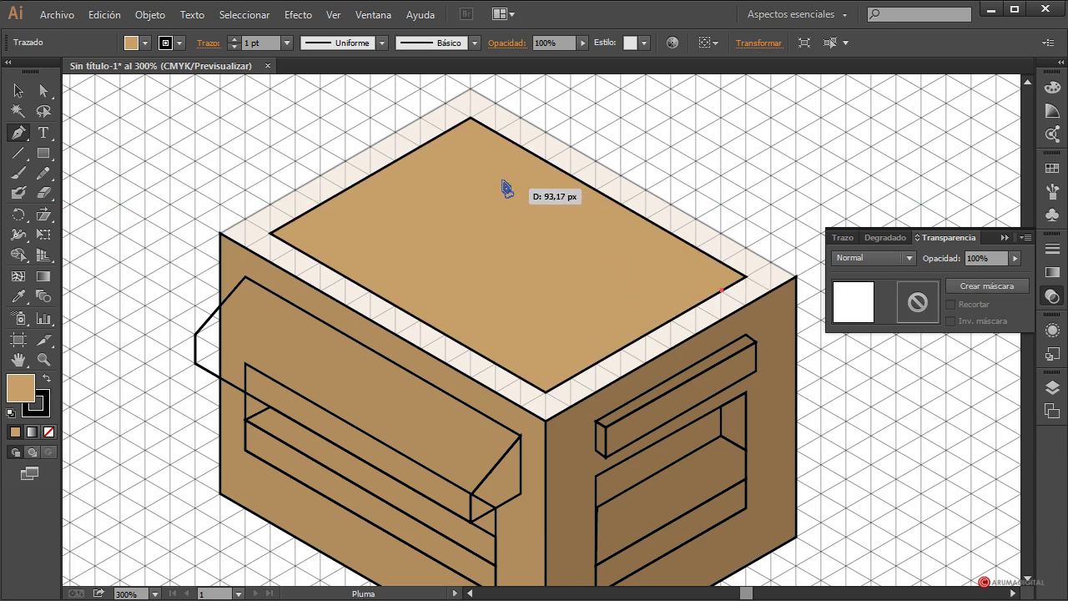
{"action": "left_click", "coordinate": [472, 148]}
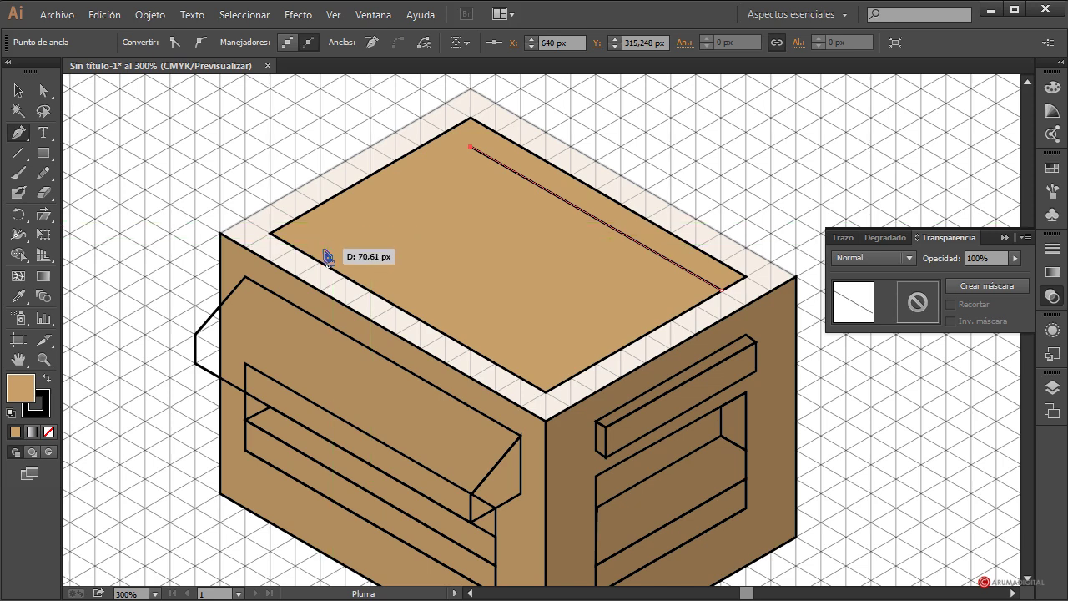
{"action": "left_click", "coordinate": [299, 255]}
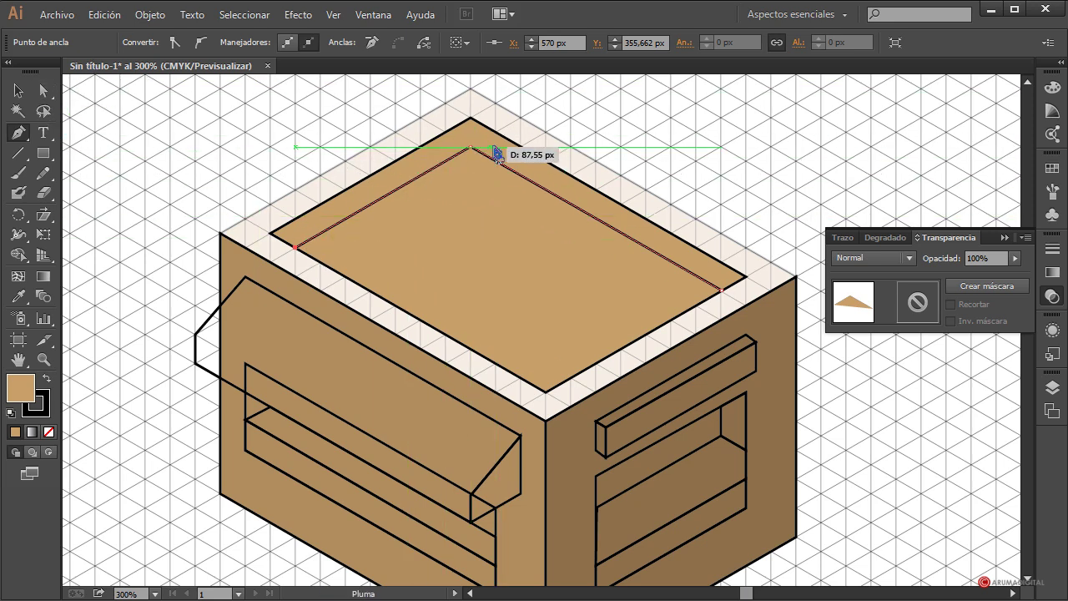
{"action": "left_click", "coordinate": [747, 281]}
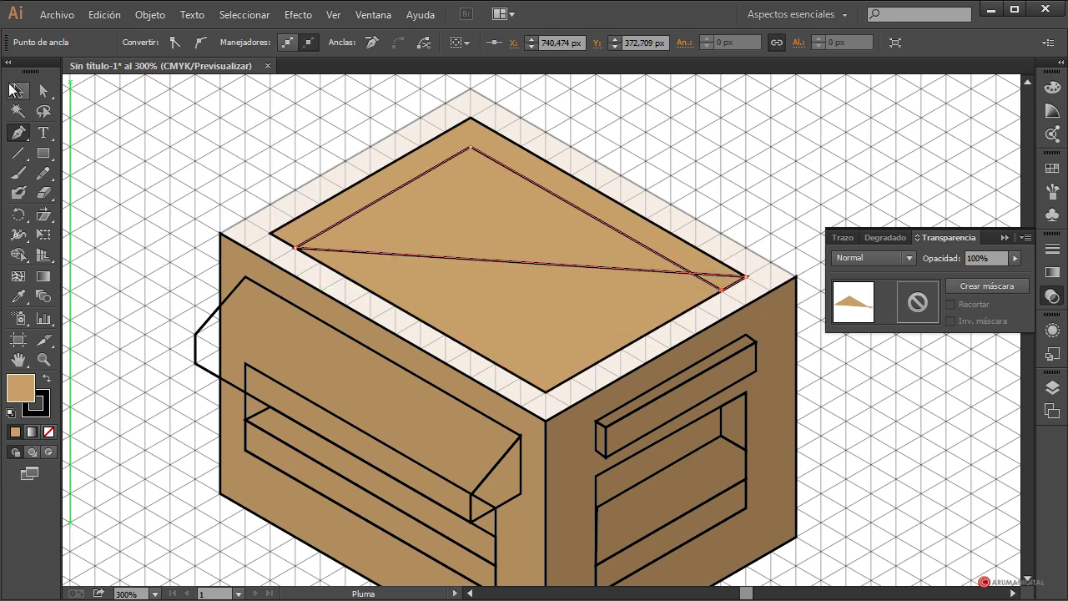
{"action": "left_click", "coordinate": [43, 90]}
{"action": "left_click_drag", "start_coordinate": [302, 248], "coordinate": [472, 120]}
{"action": "left_click", "coordinate": [659, 138]}
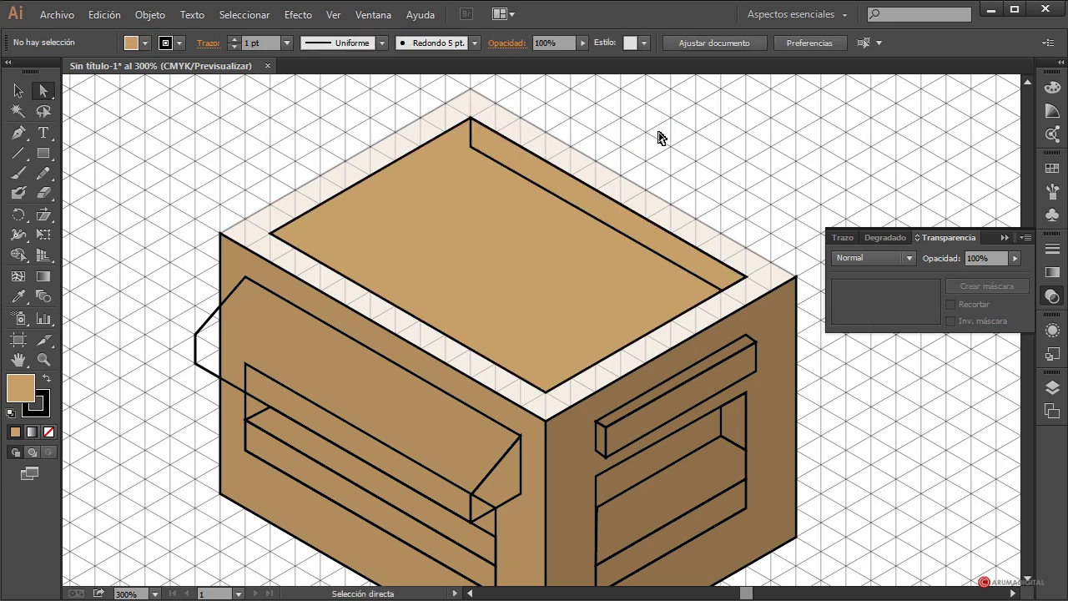
Step: Draw a second narrow inner wall face with the Pen tool along the inset roof panel's upper-left edge, meeting the first at the back corner
{"action": "left_click", "coordinate": [581, 214]}
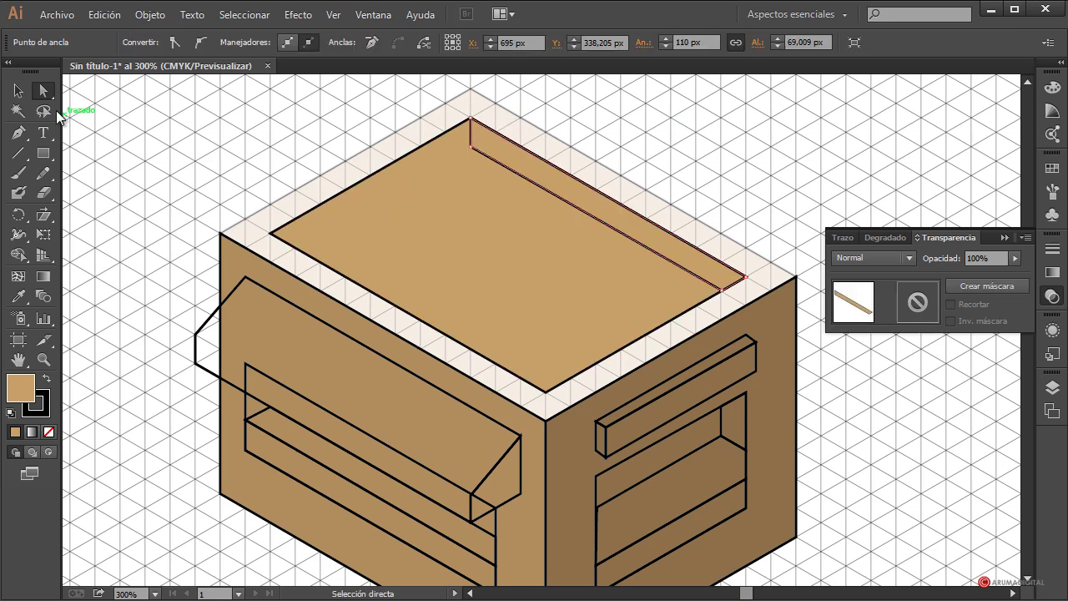
{"action": "left_click", "coordinate": [19, 134]}
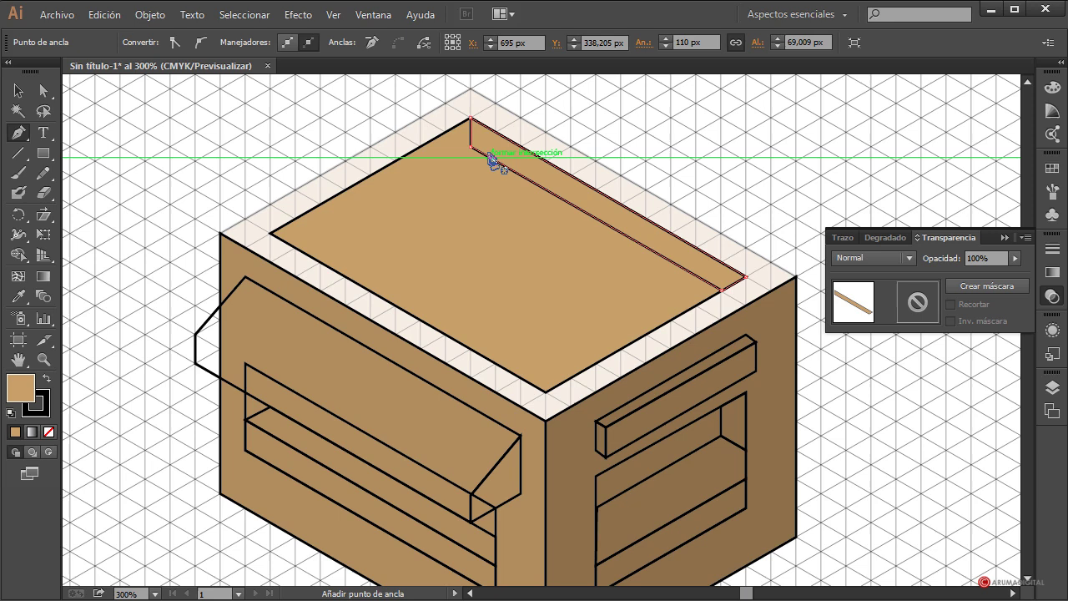
{"action": "left_click", "coordinate": [271, 234]}
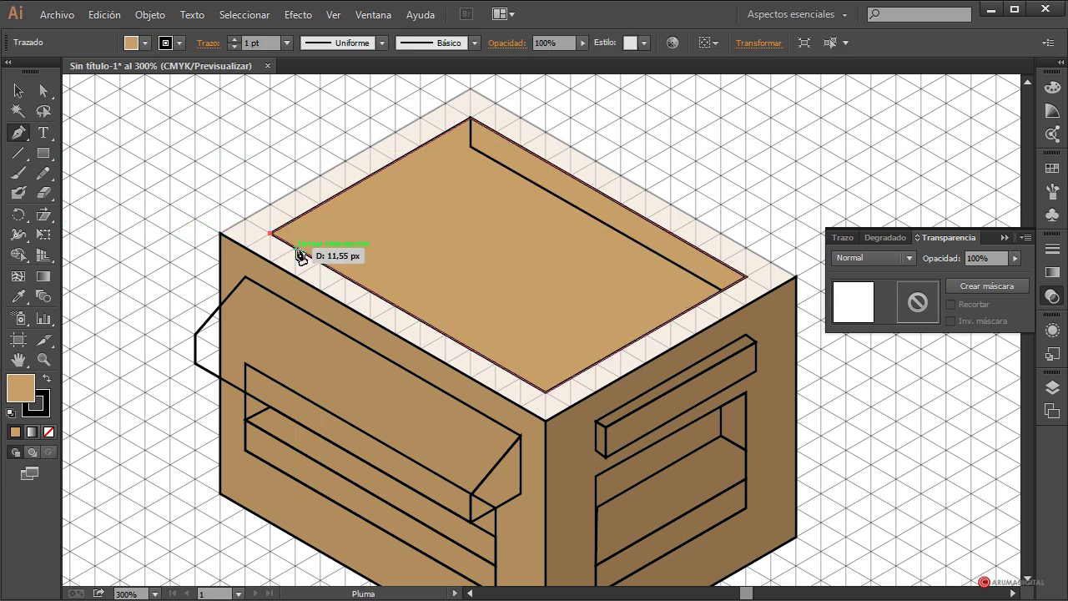
{"action": "left_click", "coordinate": [295, 247]}
{"action": "left_click", "coordinate": [470, 118]}
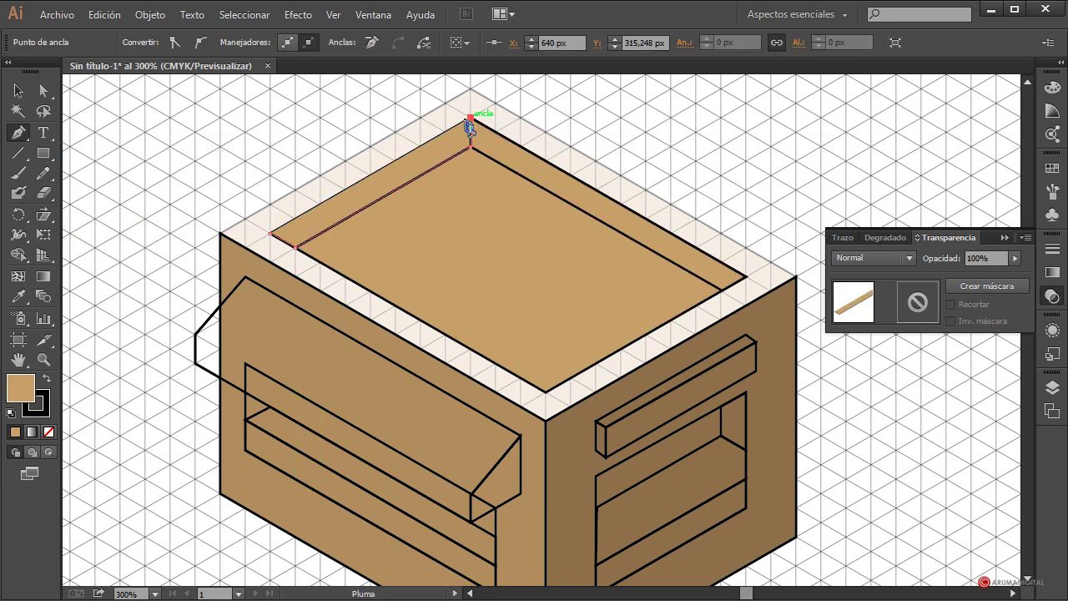
{"action": "left_click", "coordinate": [273, 236]}
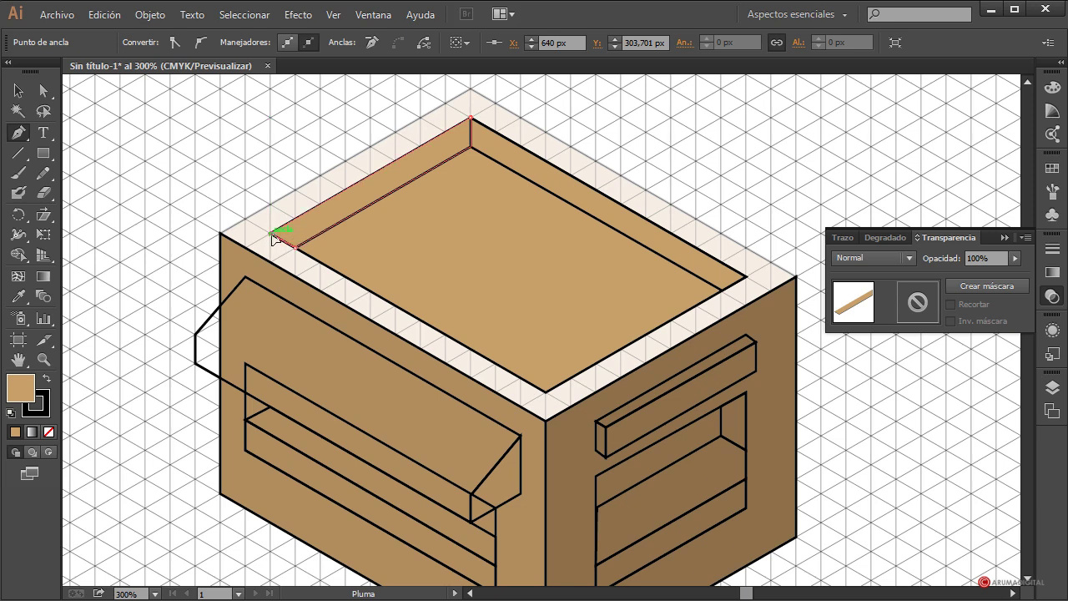
{"action": "key", "text": "v"}
{"action": "left_click", "coordinate": [161, 123]}
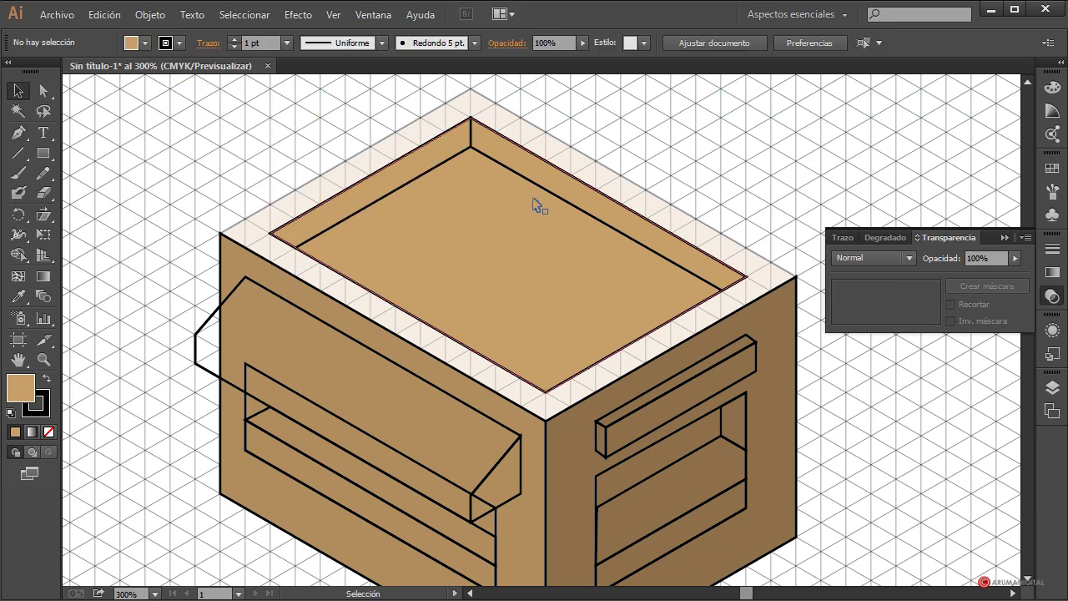
Step: Restore the outer roof surface's opacity to 100%
{"action": "left_click", "coordinate": [460, 266]}
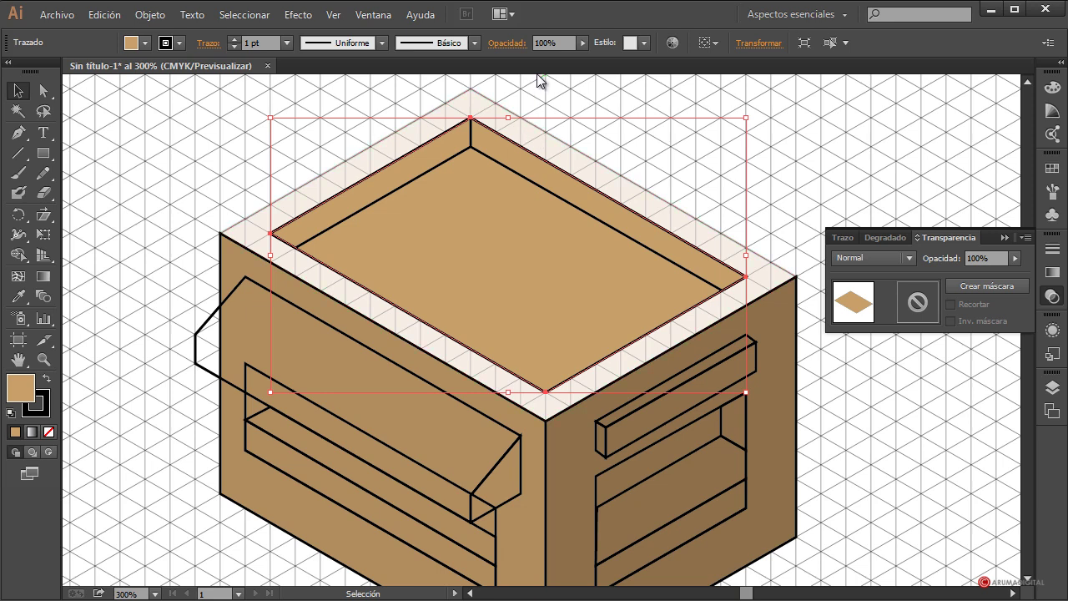
{"action": "left_click", "coordinate": [503, 107]}
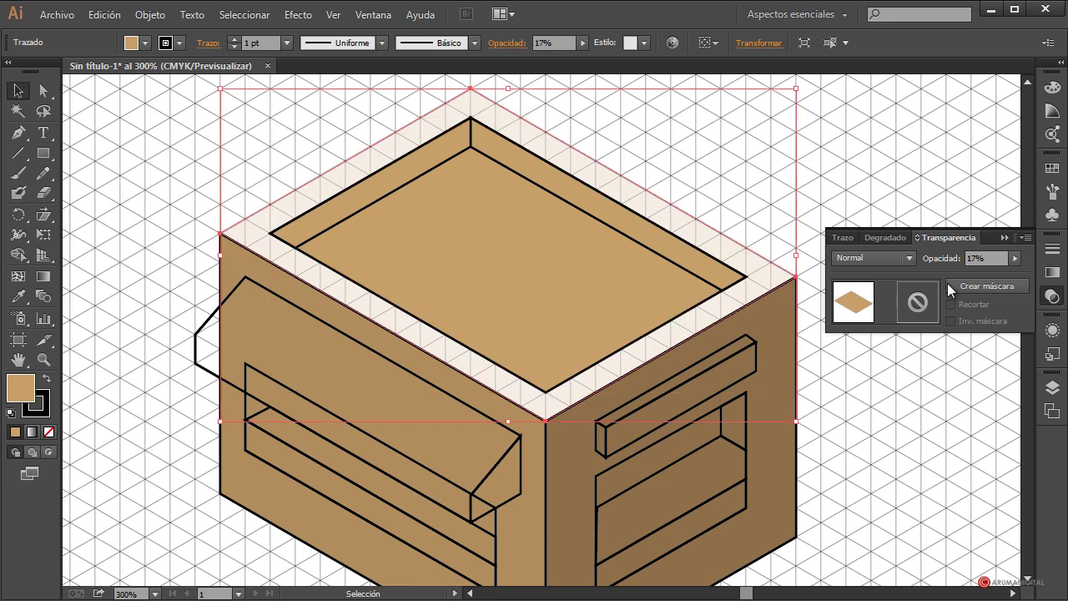
{"action": "left_click_drag", "start_coordinate": [966, 282], "coordinate": [1032, 282]}
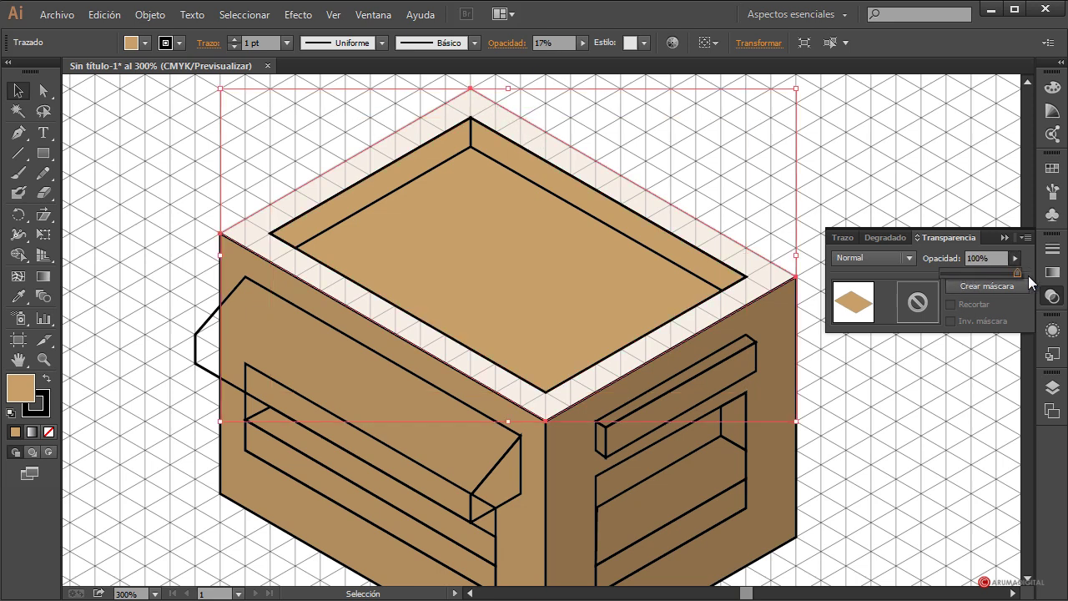
{"action": "left_click", "coordinate": [924, 194]}
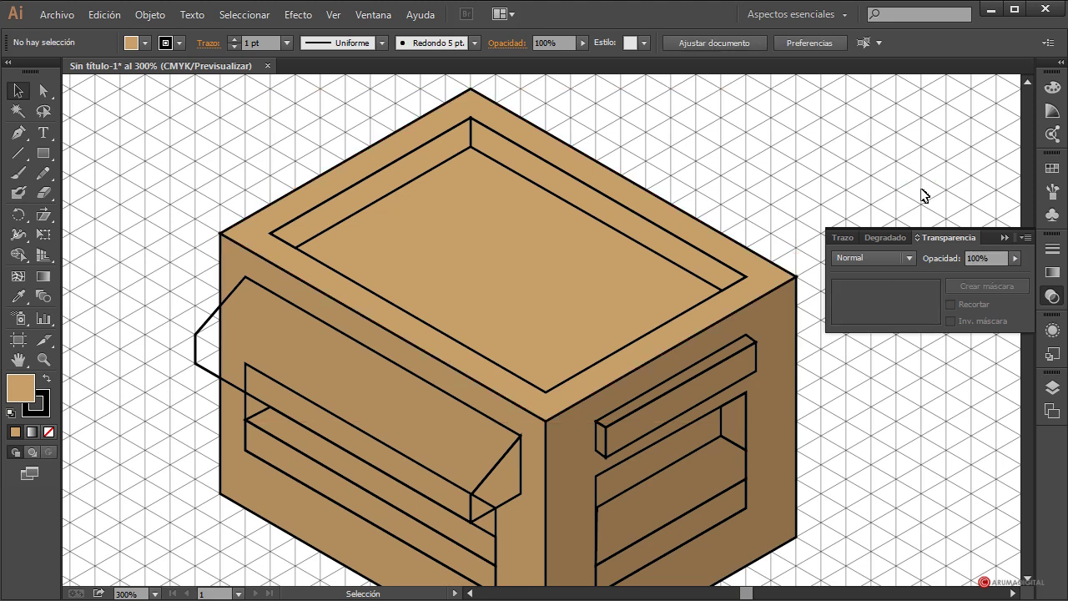
Step: Fill the inset roof panel with the greyish-brown swatch (C 40, M 45, Y 50, K 5)
{"action": "left_click", "coordinate": [647, 197]}
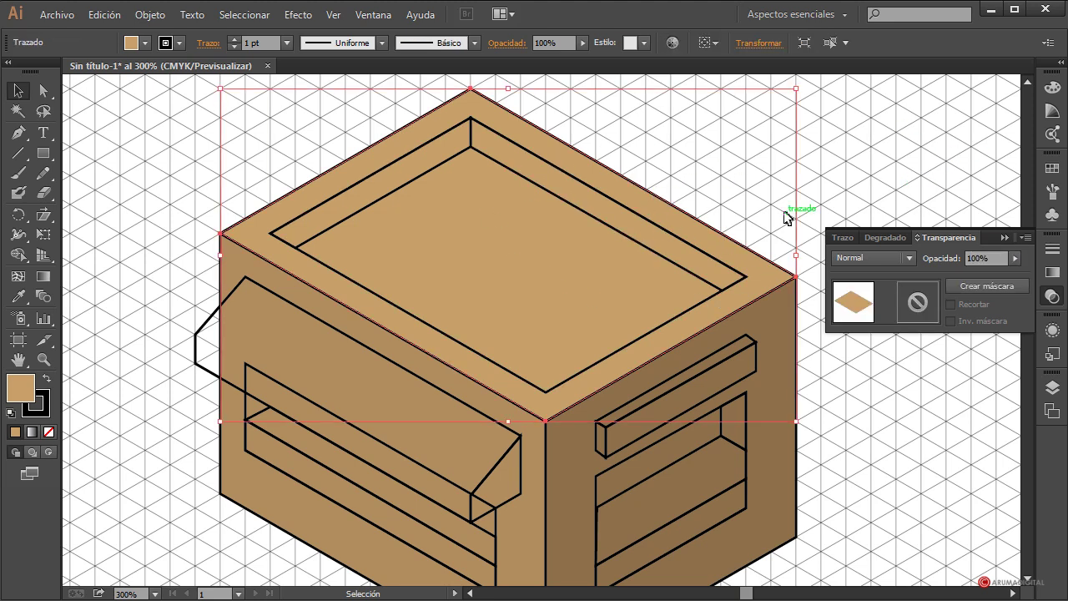
{"action": "left_click", "coordinate": [618, 225]}
{"action": "left_click", "coordinate": [565, 254]}
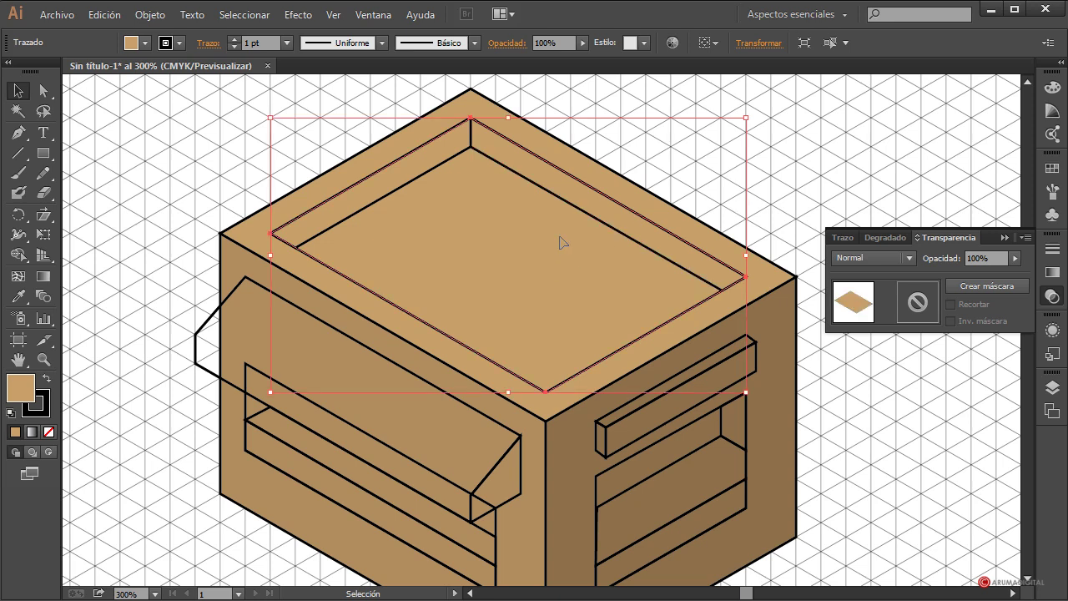
{"action": "left_click", "coordinate": [570, 203]}
{"action": "left_click", "coordinate": [557, 242]}
{"action": "left_click", "coordinate": [146, 42]}
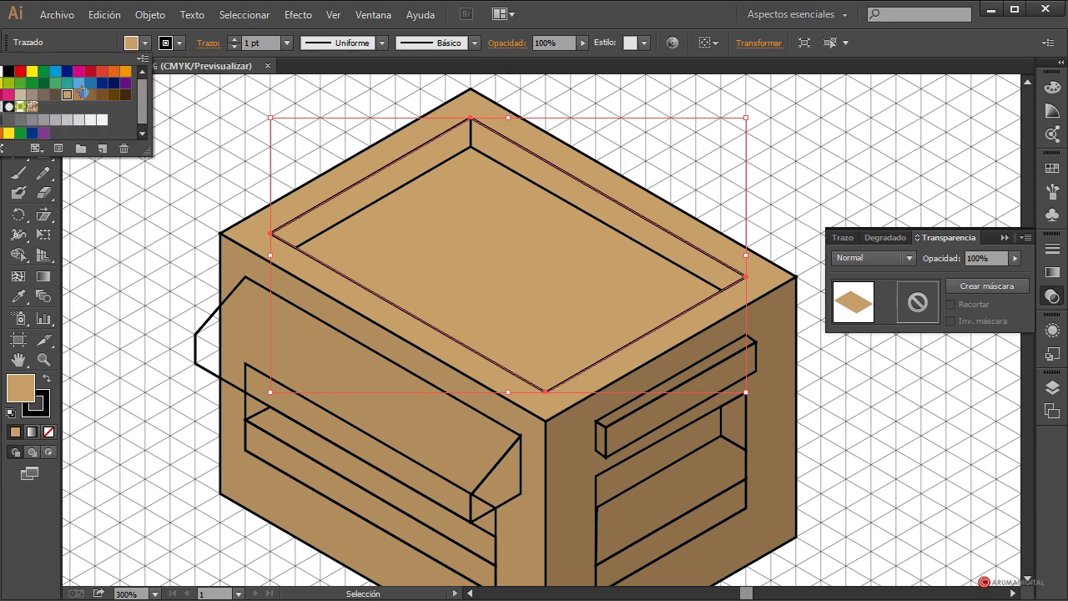
{"action": "left_click", "coordinate": [32, 95]}
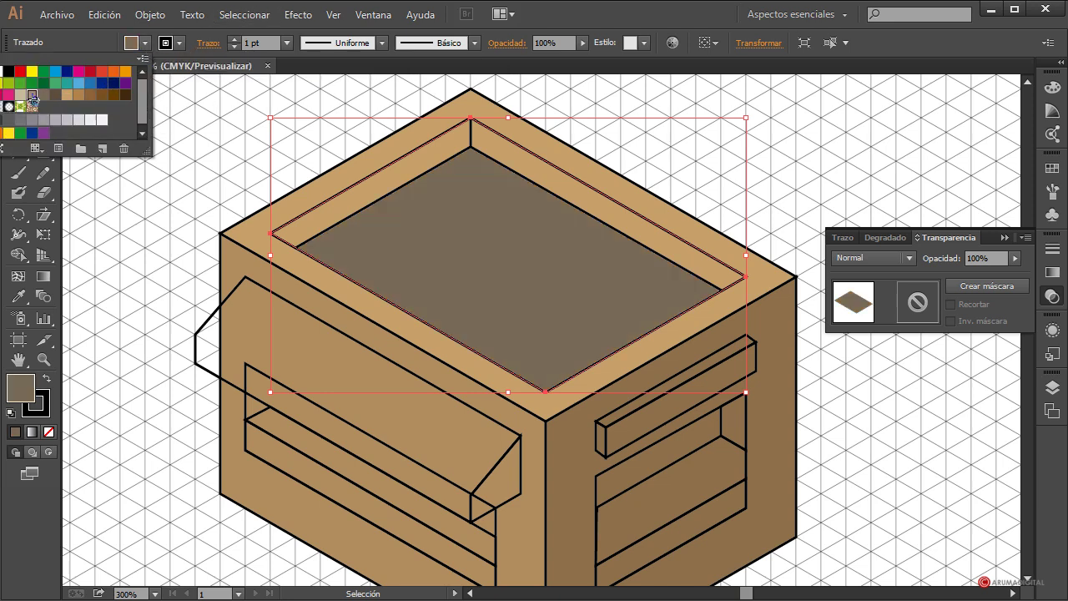
{"action": "left_click", "coordinate": [34, 96]}
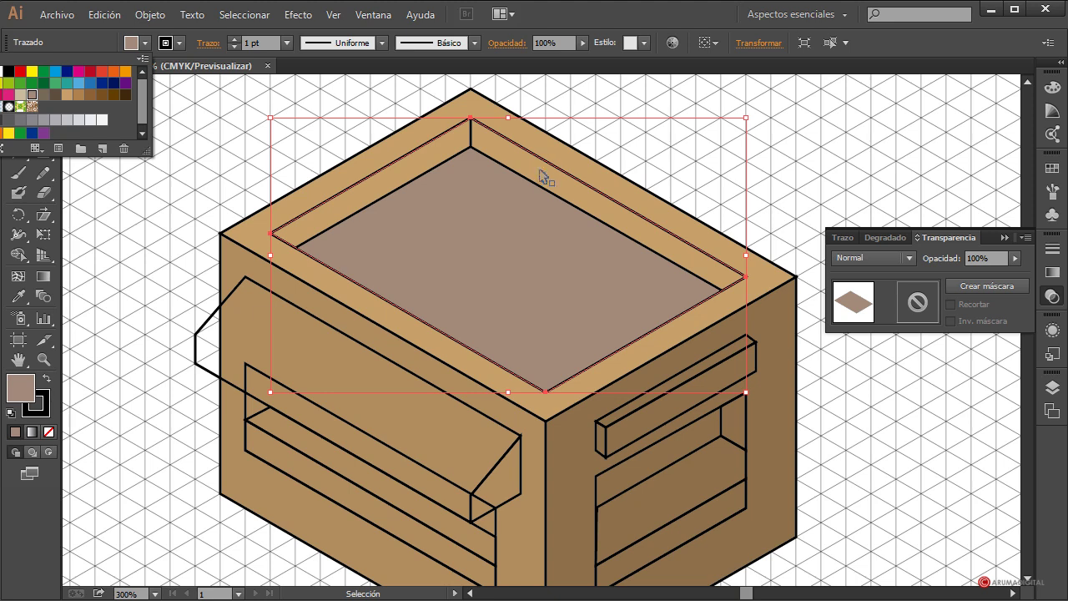
Step: Darken the two inner roof wall faces together by setting their fill's black to K 39%
{"action": "left_click", "coordinate": [576, 186]}
{"action": "left_click", "coordinate": [577, 187]}
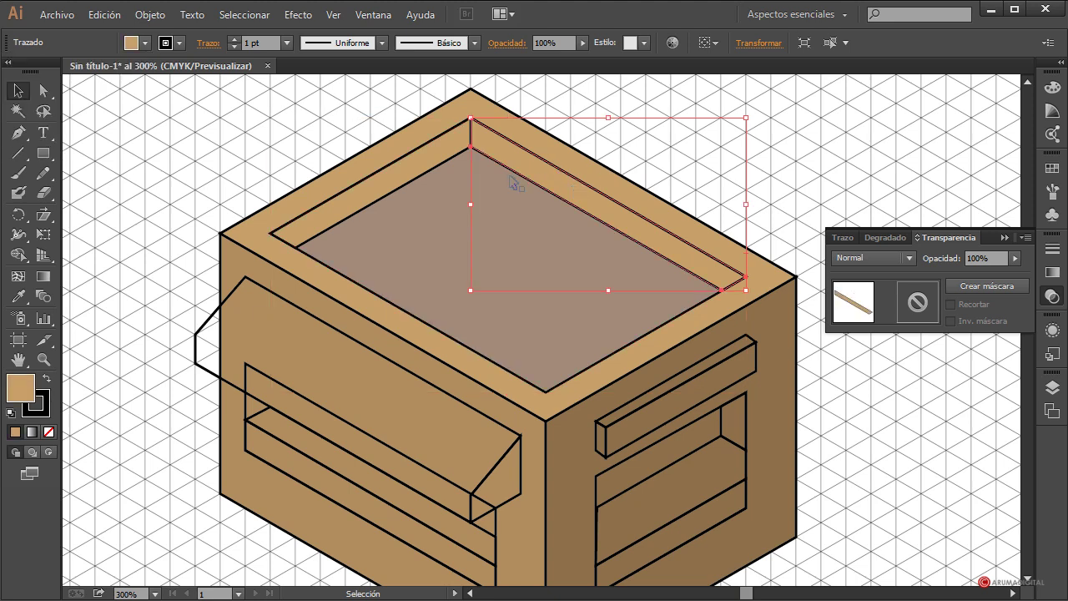
{"action": "left_click", "coordinate": [1053, 87]}
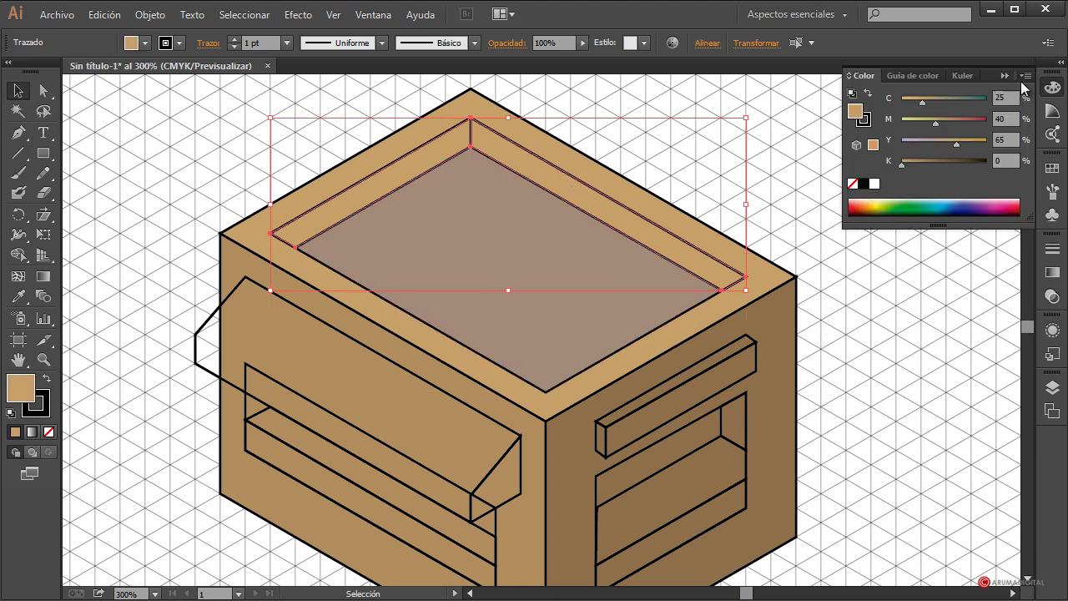
{"action": "left_click_drag", "start_coordinate": [917, 169], "coordinate": [936, 166]}
{"action": "left_click", "coordinate": [907, 270]}
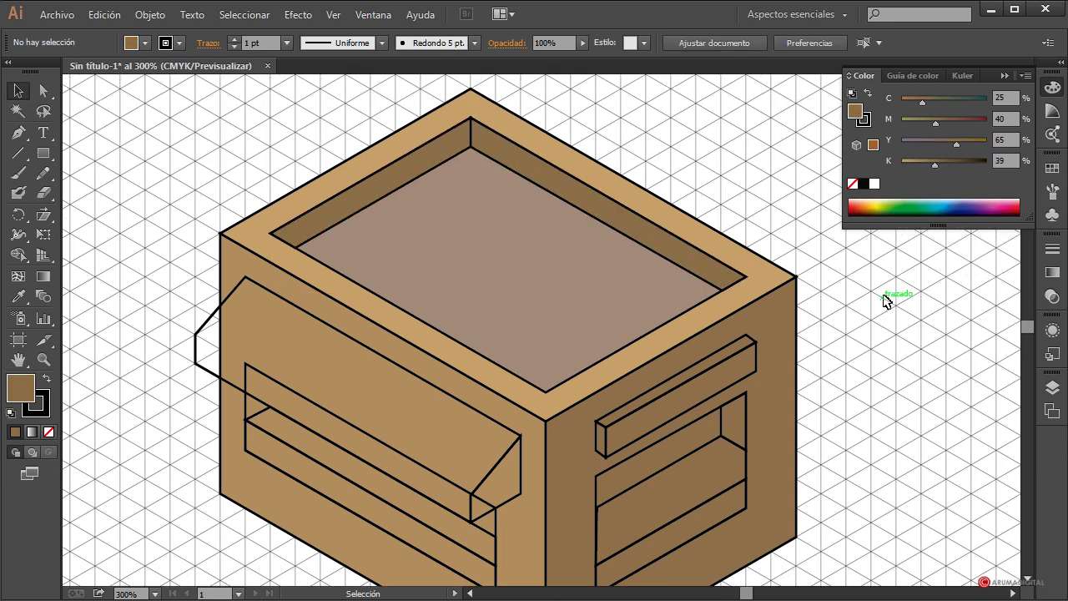
{"action": "scroll", "coordinate": [887, 301], "scroll_direction": "up", "scroll_amount": 1}
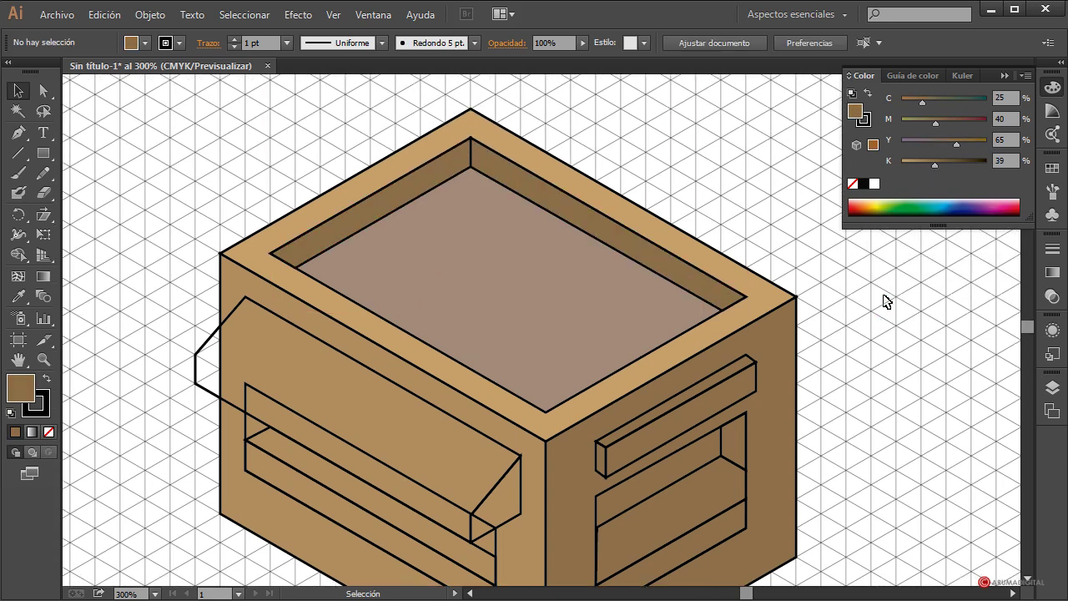
Step: Send the inset roof panel and its two inner wall faces behind the teal roof box
{"action": "left_click", "coordinate": [591, 305]}
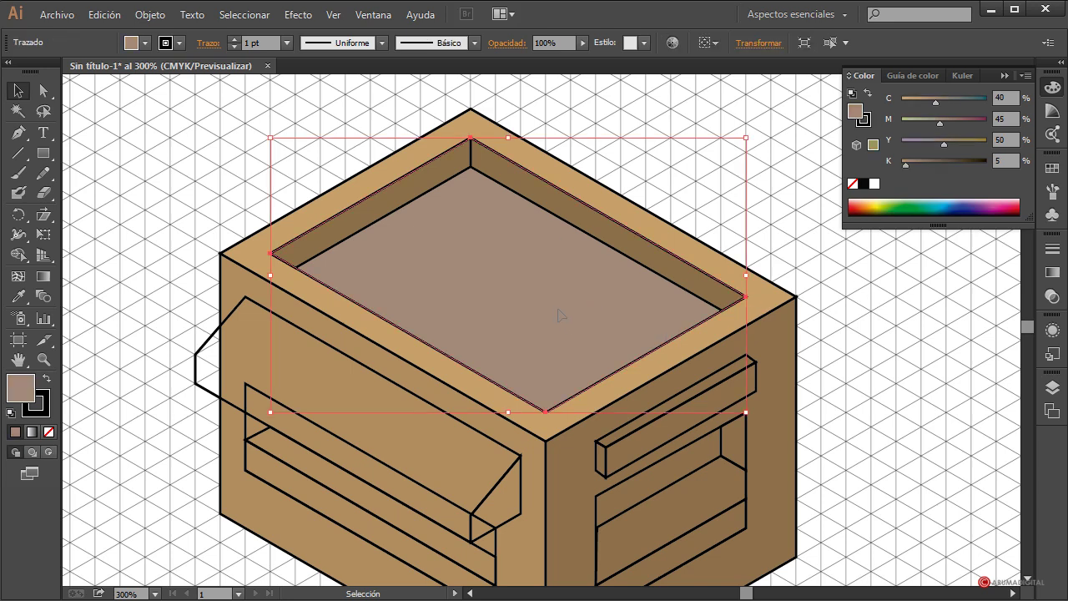
{"action": "left_click", "coordinate": [592, 226], "text": "shift"}
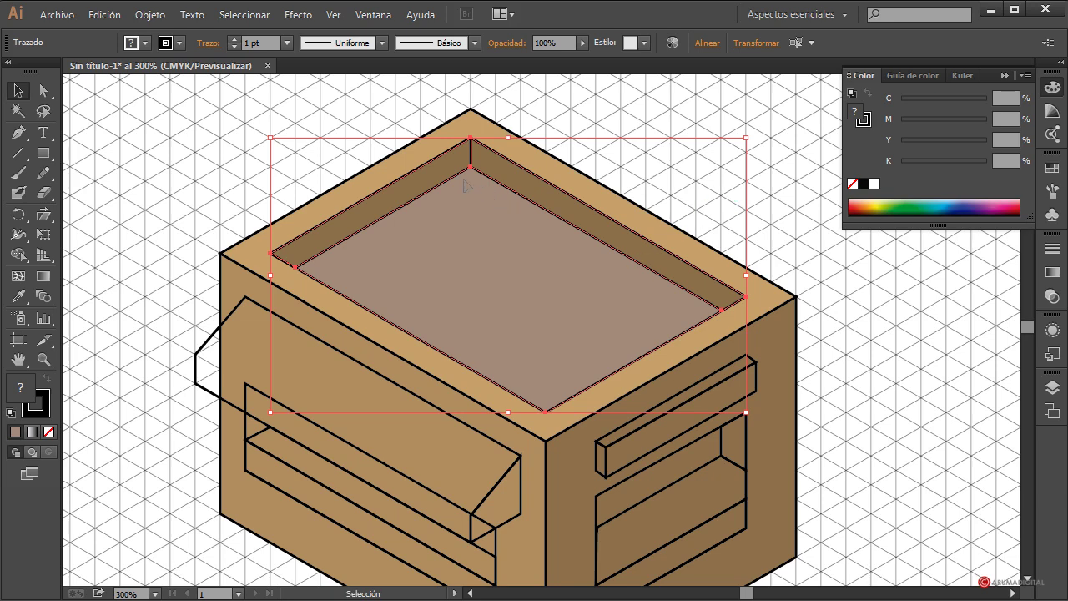
{"action": "key", "text": "a"}
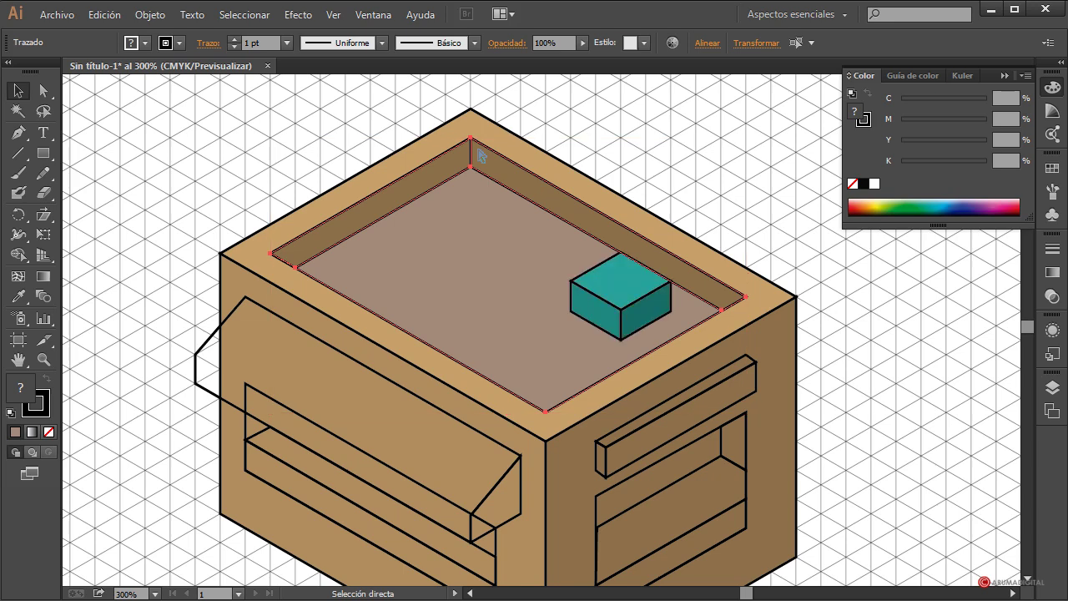
{"action": "key", "text": "v"}
{"action": "left_click", "coordinate": [520, 148]}
{"action": "left_click", "coordinate": [807, 372]}
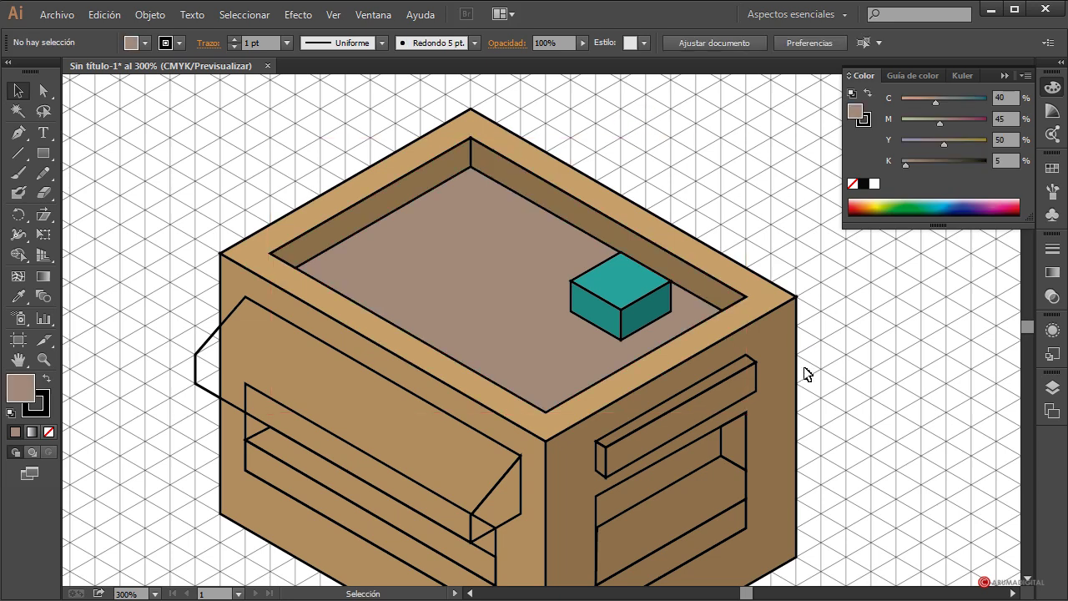
Step: Draw a closed four-sided back panel with the Pen tool in the upper part of the right wall's window opening, following its existing lines
{"action": "scroll", "coordinate": [897, 311], "scroll_direction": "down", "scroll_amount": 1}
{"action": "scroll", "coordinate": [876, 311], "scroll_direction": "down", "scroll_amount": 2}
{"action": "scroll", "coordinate": [875, 334], "scroll_direction": "up", "scroll_amount": 3}
{"action": "scroll", "coordinate": [877, 356], "scroll_direction": "down", "scroll_amount": 1}
{"action": "scroll", "coordinate": [806, 437], "scroll_direction": "down", "scroll_amount": 2}
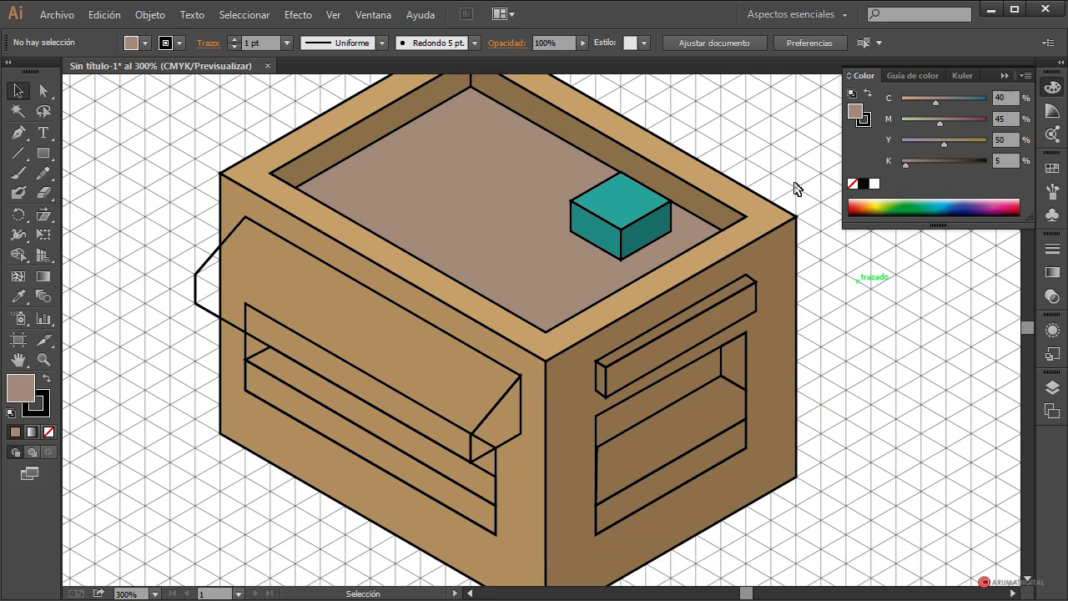
{"action": "left_click", "coordinate": [681, 383]}
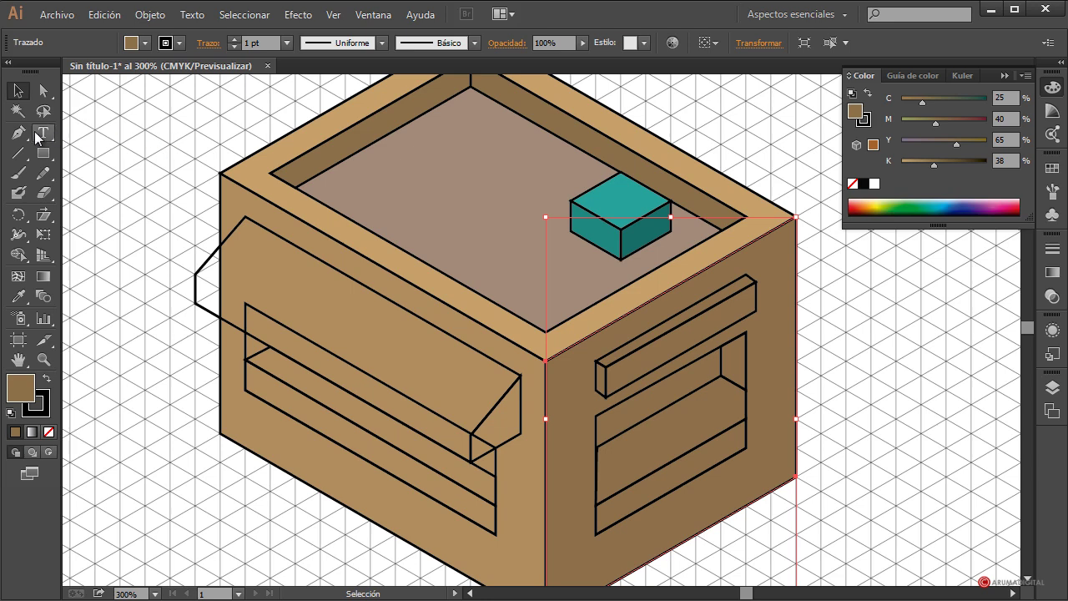
{"action": "left_click", "coordinate": [18, 132]}
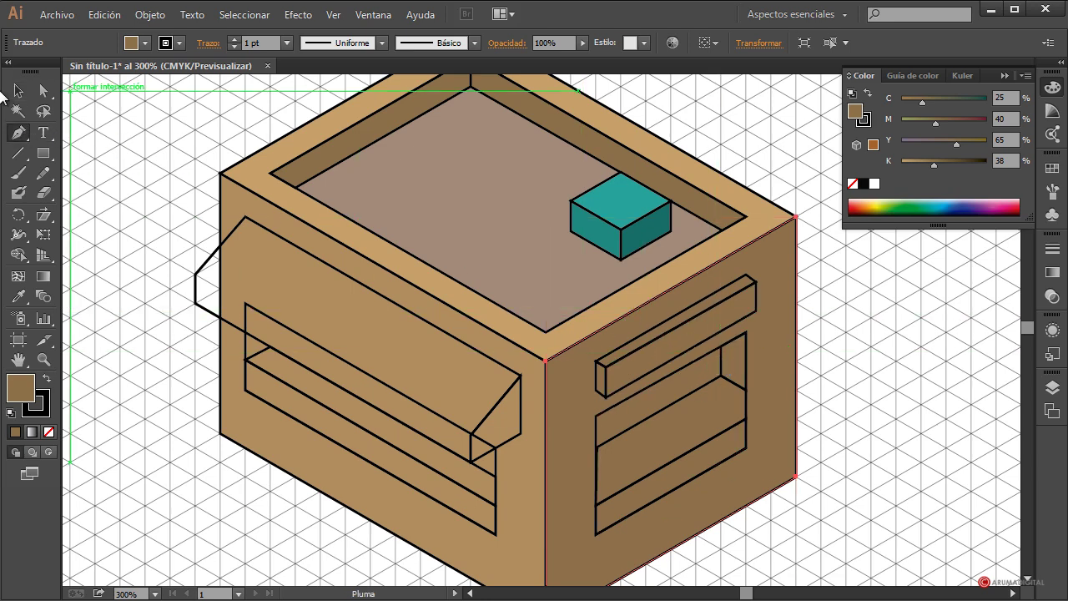
{"action": "key", "text": "v"}
{"action": "left_click", "coordinate": [209, 162]}
{"action": "left_click", "coordinate": [17, 132]}
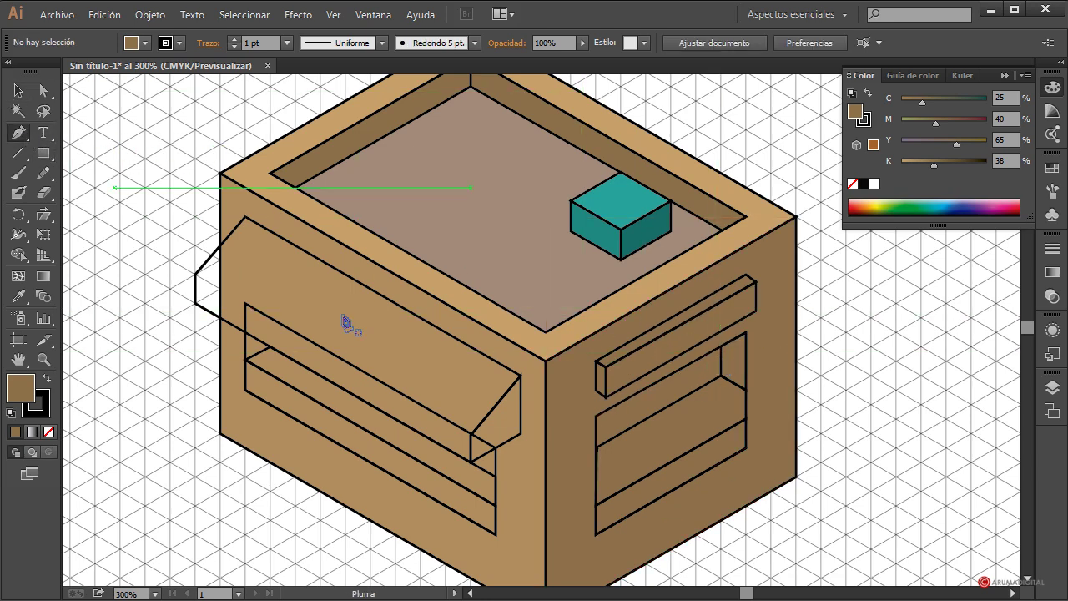
{"action": "left_click", "coordinate": [721, 345]}
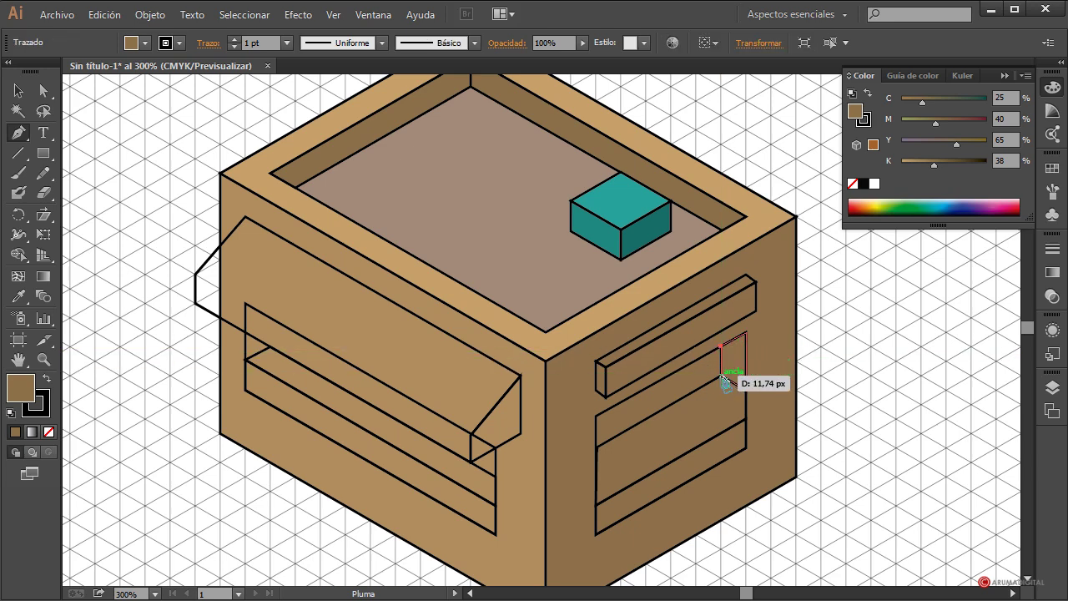
{"action": "left_click", "coordinate": [723, 377]}
{"action": "left_click", "coordinate": [597, 447]}
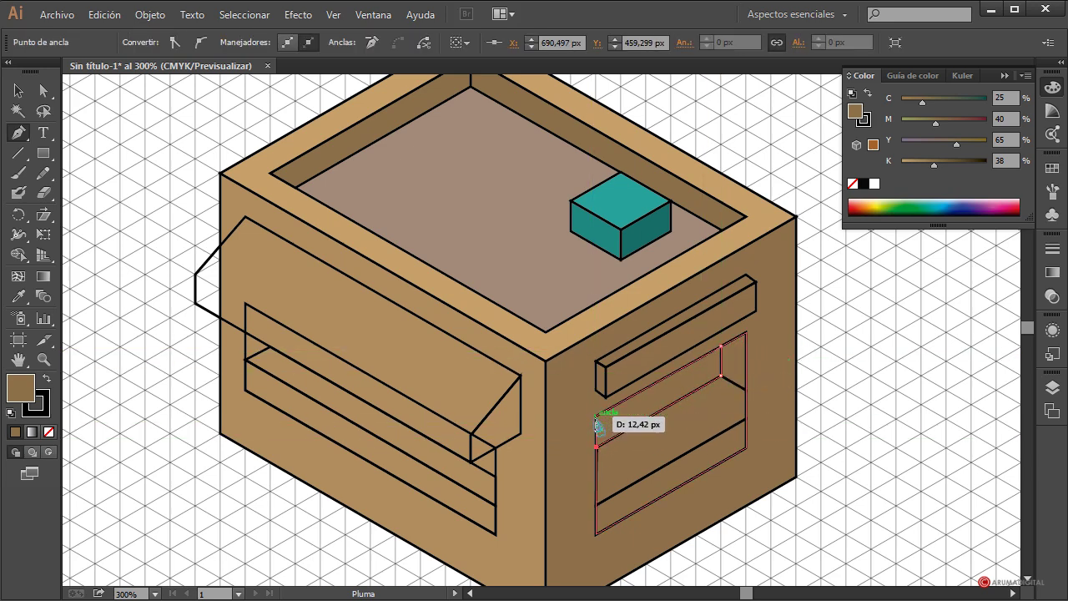
{"action": "left_click", "coordinate": [596, 416]}
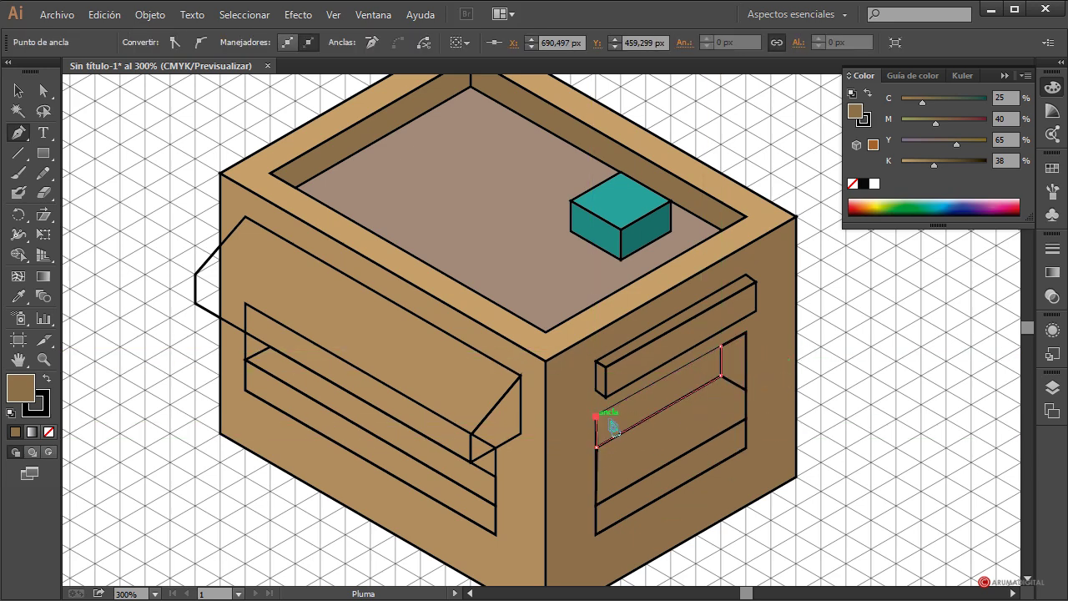
{"action": "left_click", "coordinate": [722, 348]}
{"action": "key", "text": "v"}
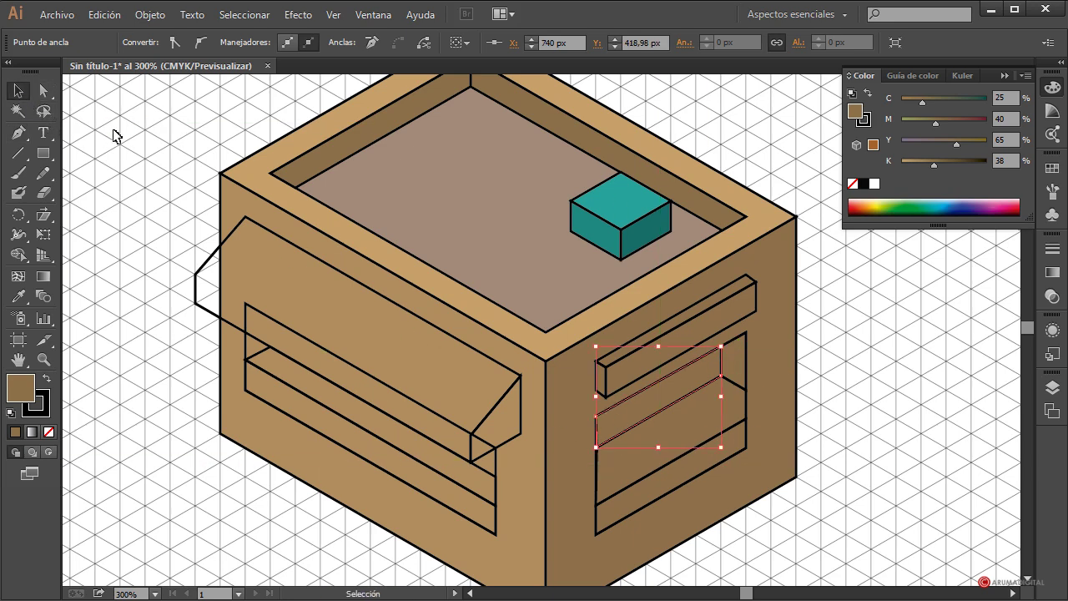
{"action": "left_click", "coordinate": [115, 136]}
Step: Darken the window opening's new back panel by setting its fill to Y 47% and K 74%
{"action": "left_click", "coordinate": [695, 379]}
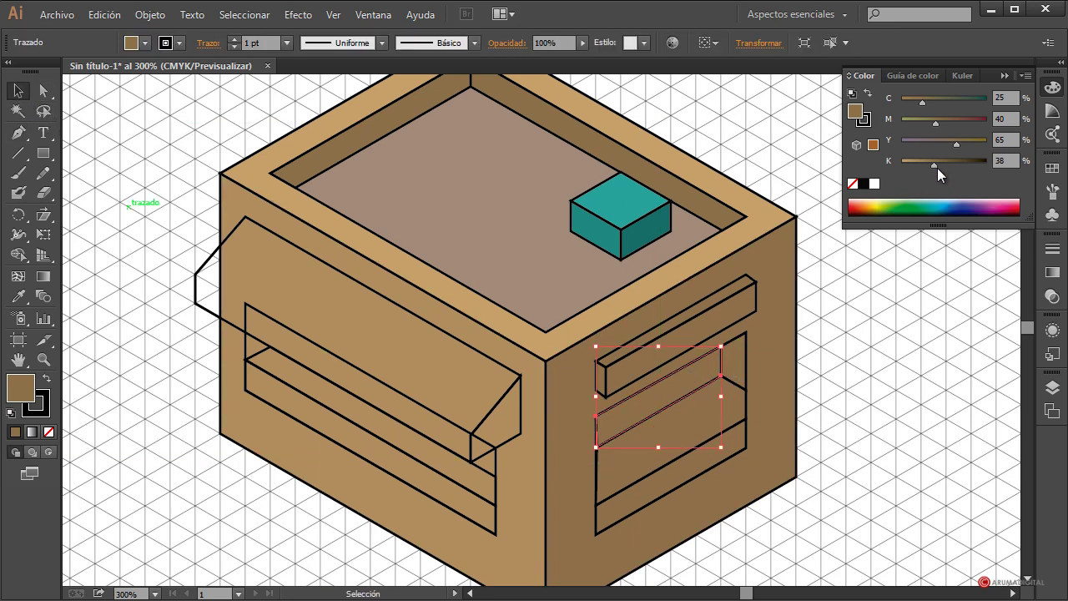
{"action": "left_click_drag", "start_coordinate": [934, 165], "coordinate": [942, 142]}
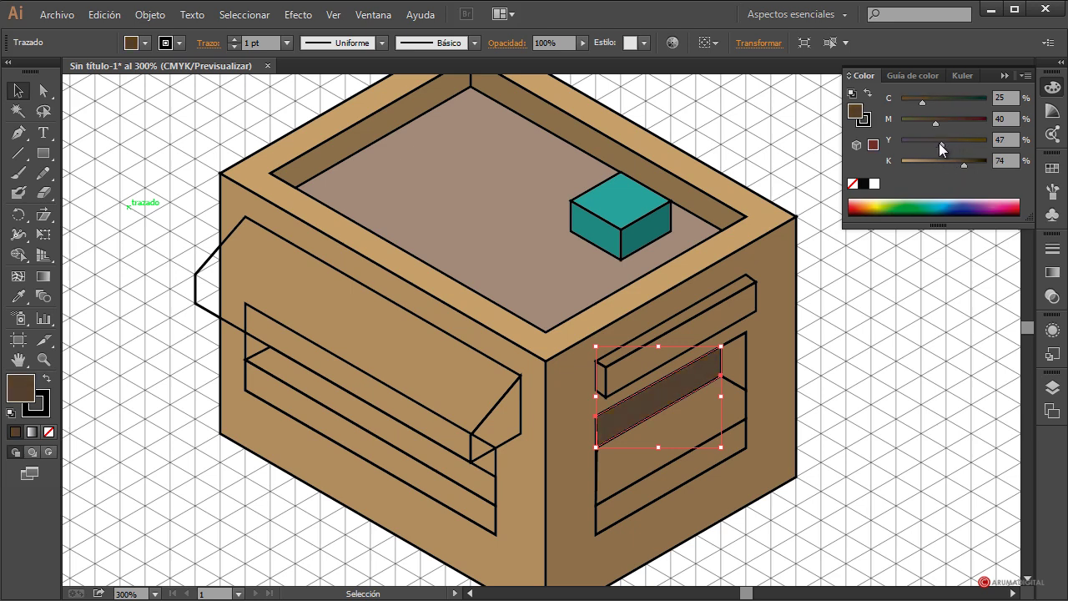
{"action": "left_click", "coordinate": [871, 375]}
Step: Fill the sill surfaces in both the left and right window openings with orange, C 0%, M 80%, Y 95%, K 0%
{"action": "left_click", "coordinate": [699, 433]}
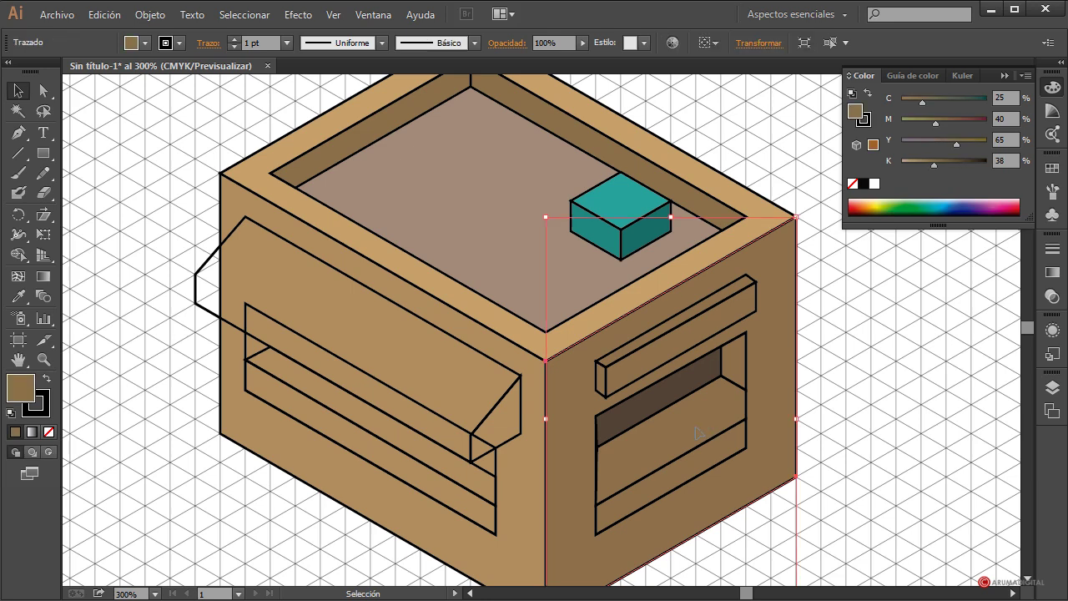
{"action": "left_click", "coordinate": [739, 388]}
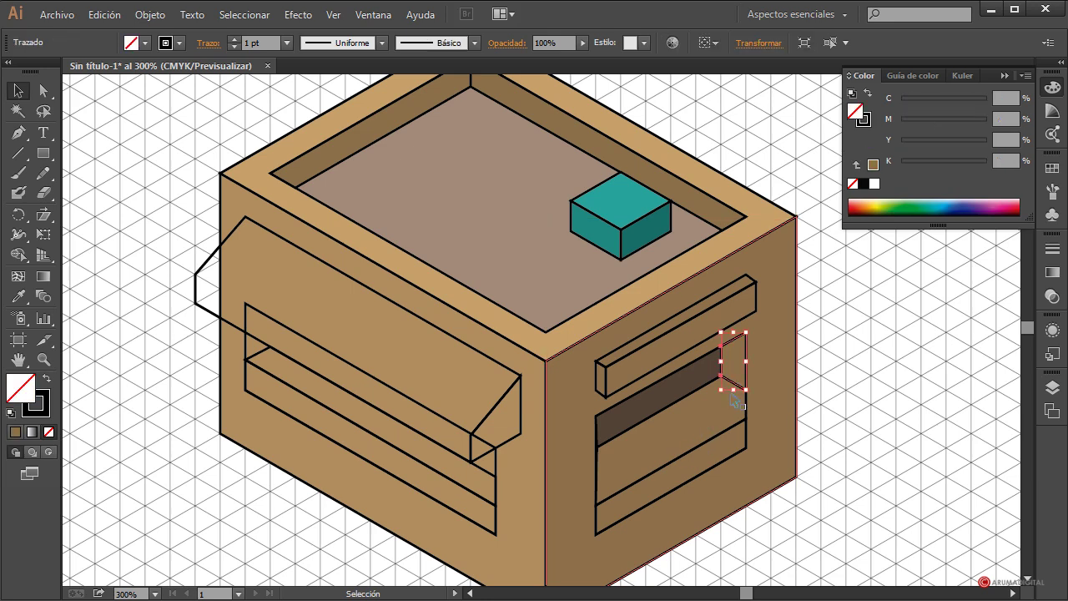
{"action": "left_click", "coordinate": [728, 399]}
{"action": "left_click", "coordinate": [608, 438]}
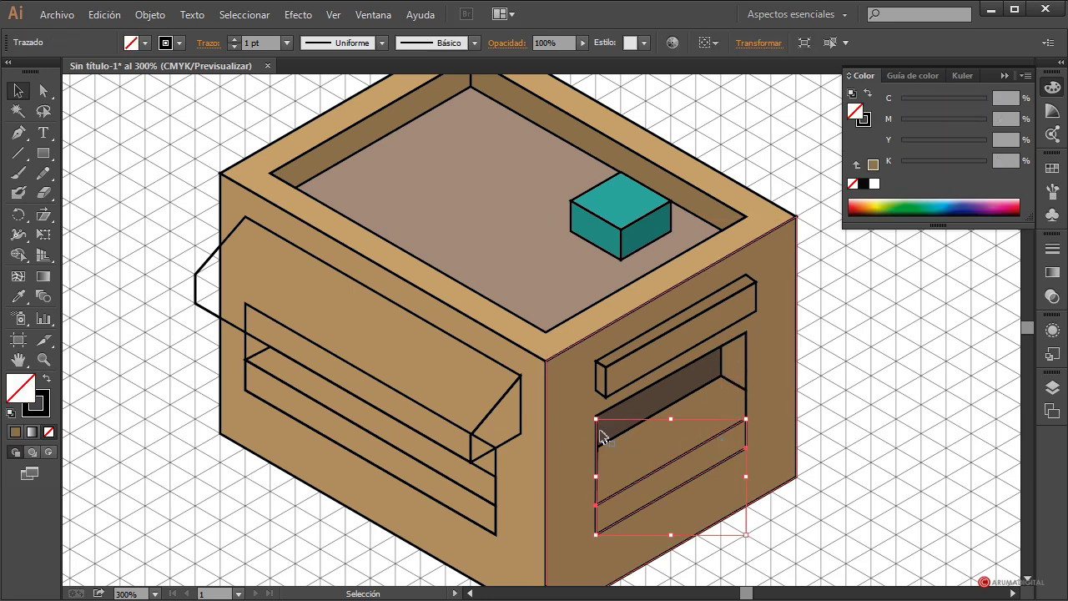
{"action": "left_click", "coordinate": [621, 435]}
{"action": "left_click", "coordinate": [602, 480]}
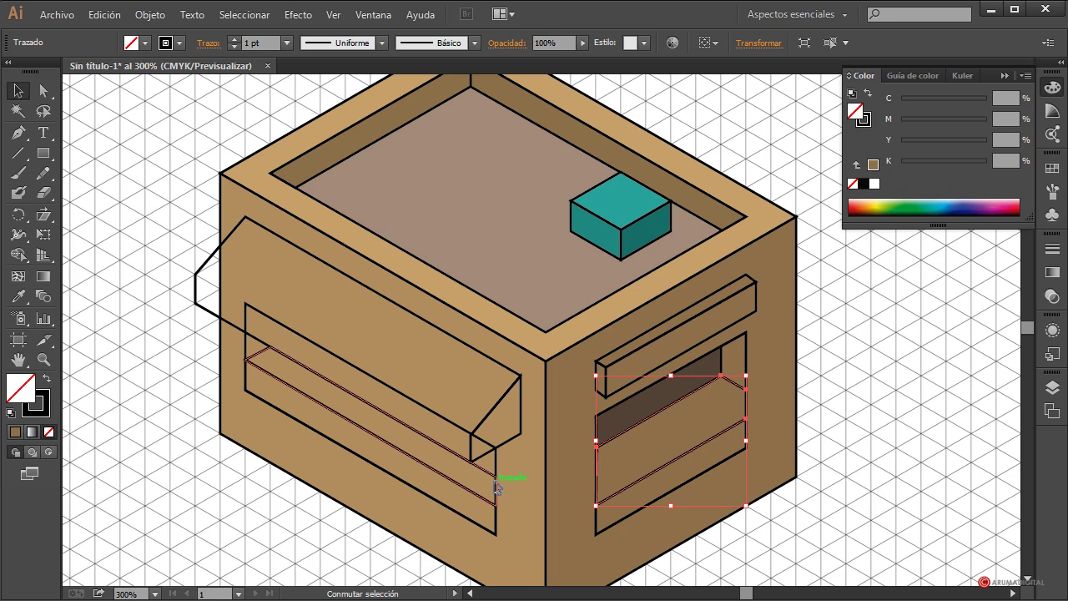
{"action": "left_click", "coordinate": [496, 489], "text": "shift"}
{"action": "left_click", "coordinate": [146, 44]}
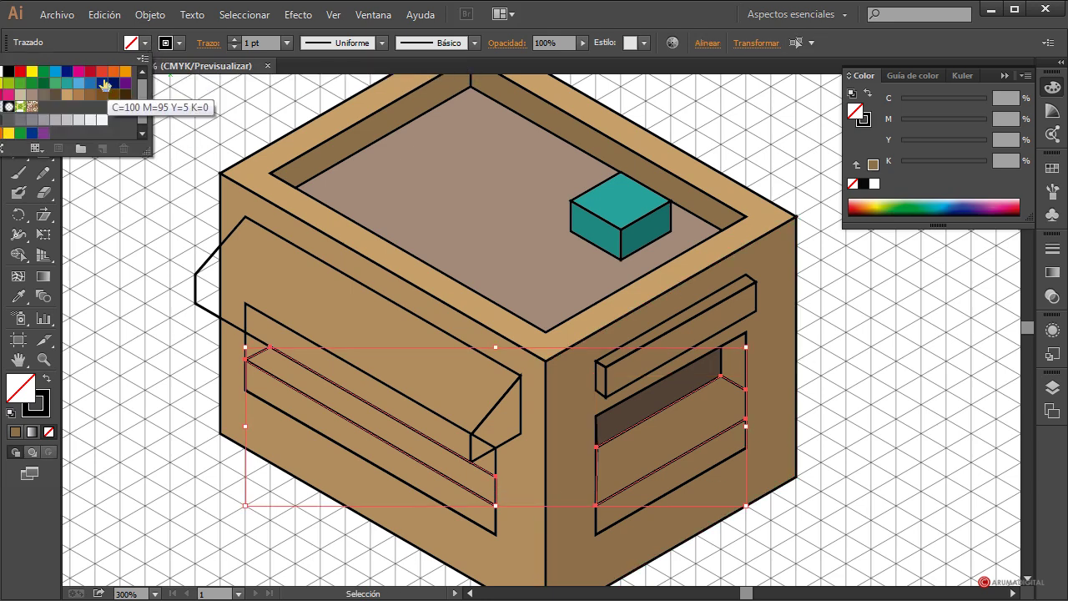
{"action": "left_click", "coordinate": [103, 96]}
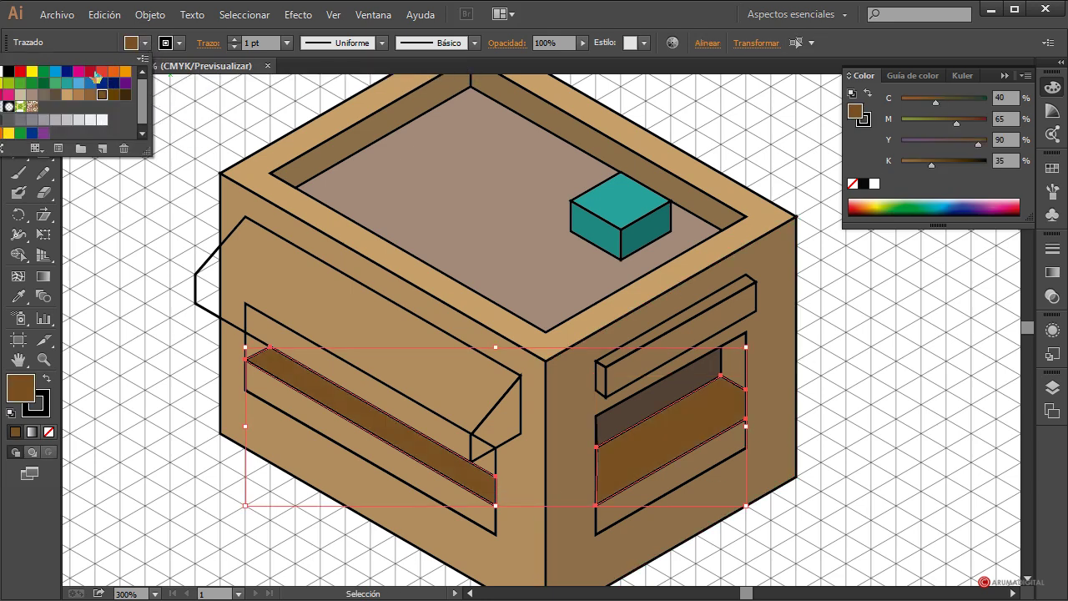
{"action": "left_click", "coordinate": [101, 72]}
{"action": "left_click", "coordinate": [115, 73]}
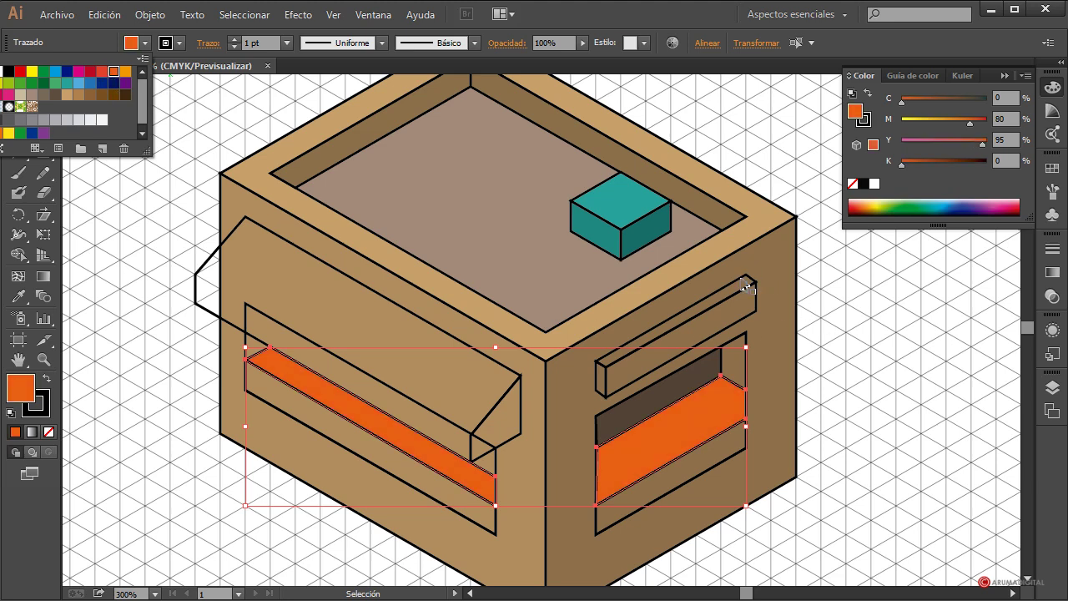
{"action": "left_click", "coordinate": [863, 342]}
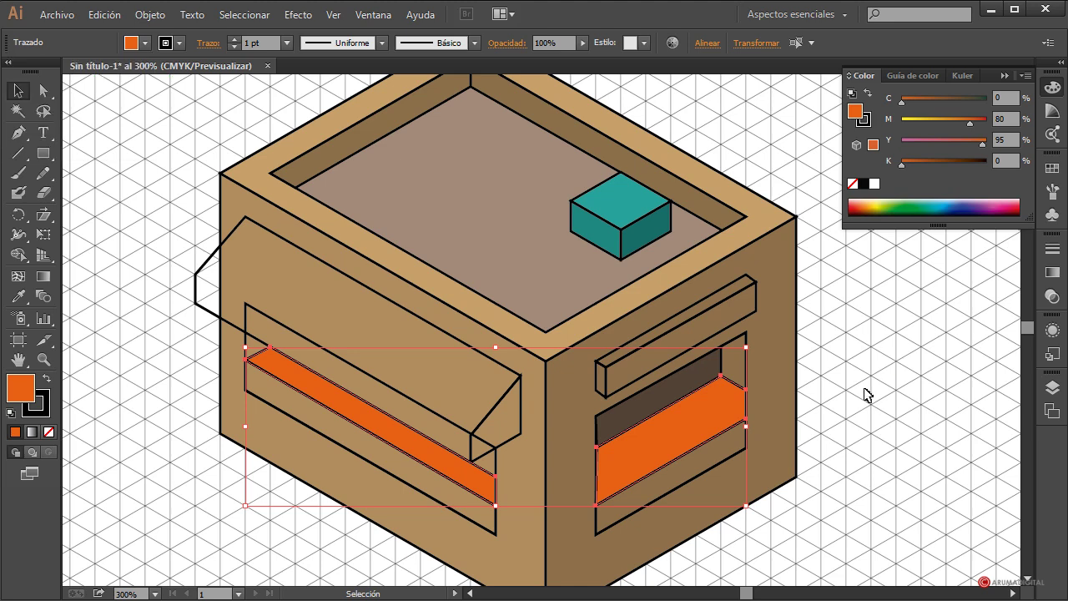
{"action": "left_click", "coordinate": [868, 399]}
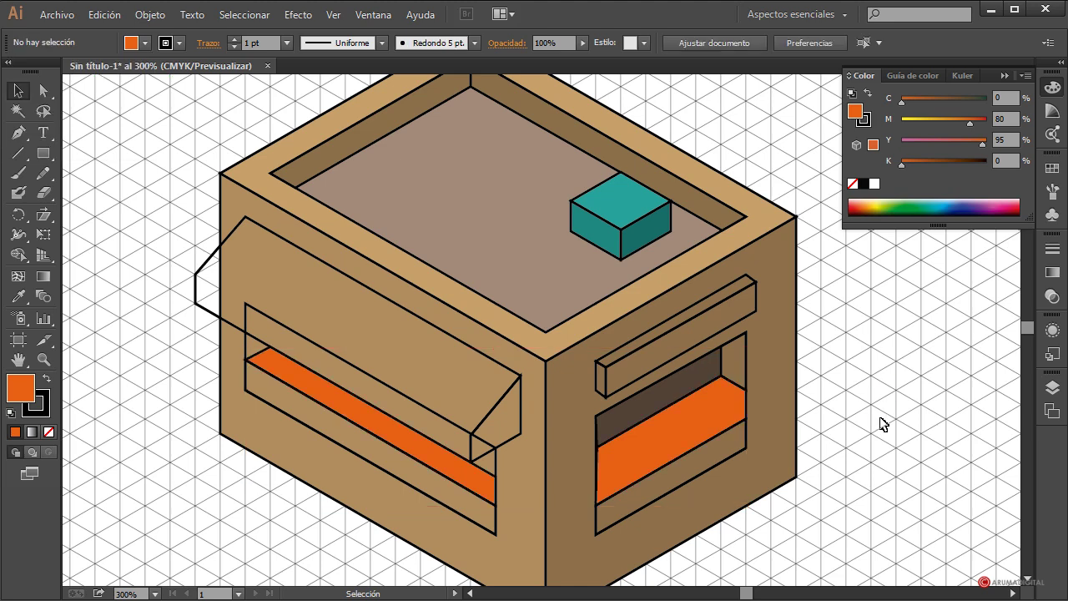
Step: Fill the front strips below the orange sills in both windows with blue, C 85%, M 50%, Y 0%, K 0%
{"action": "left_click", "coordinate": [718, 465]}
{"action": "left_click", "coordinate": [720, 469]}
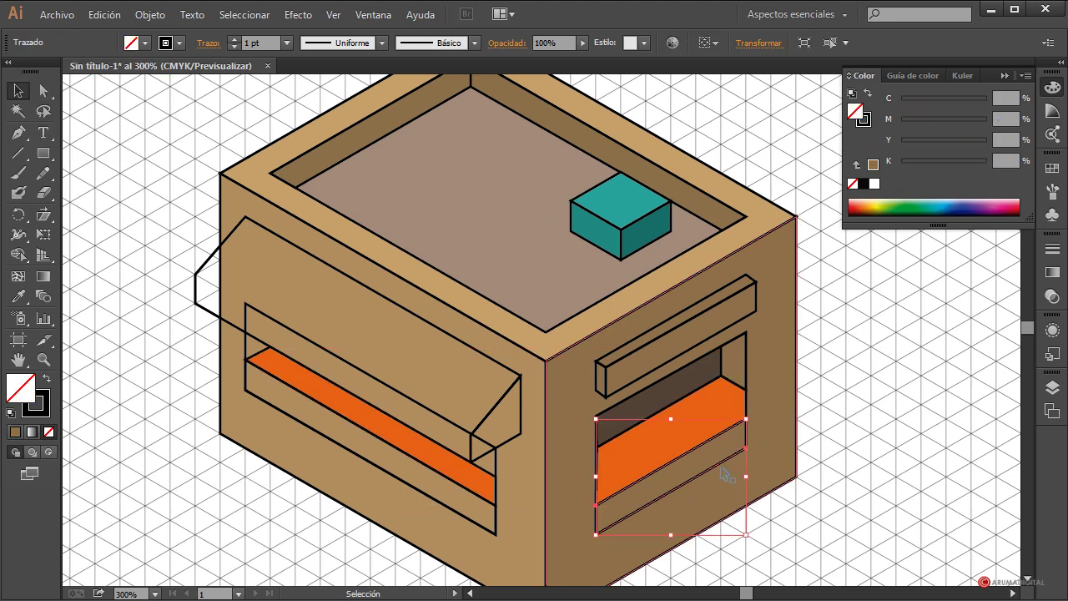
{"action": "left_click", "coordinate": [496, 520], "text": "shift"}
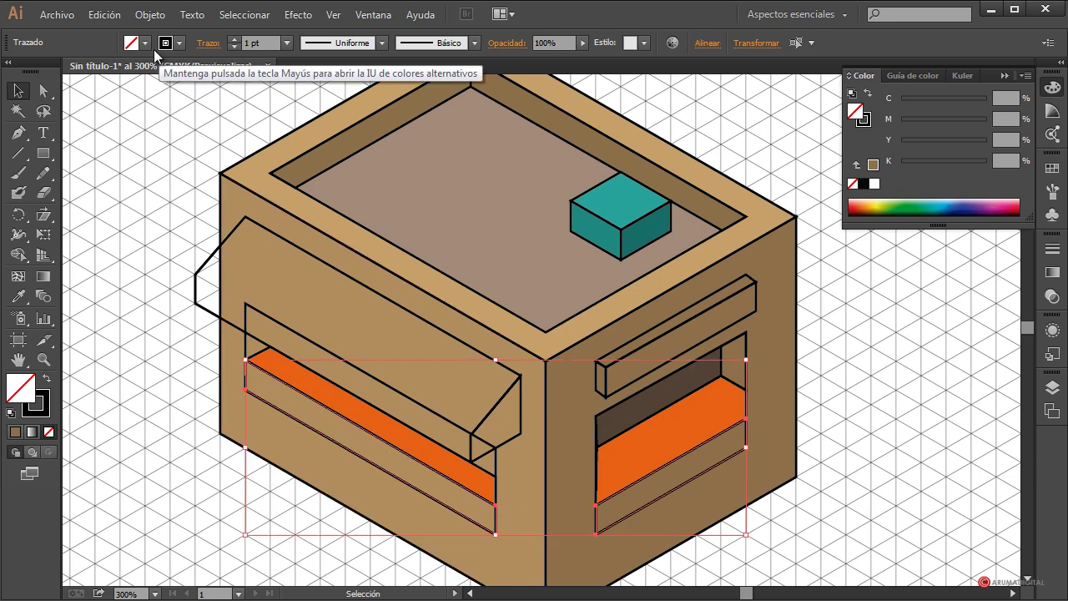
{"action": "left_click", "coordinate": [167, 42]}
{"action": "left_click", "coordinate": [90, 72]}
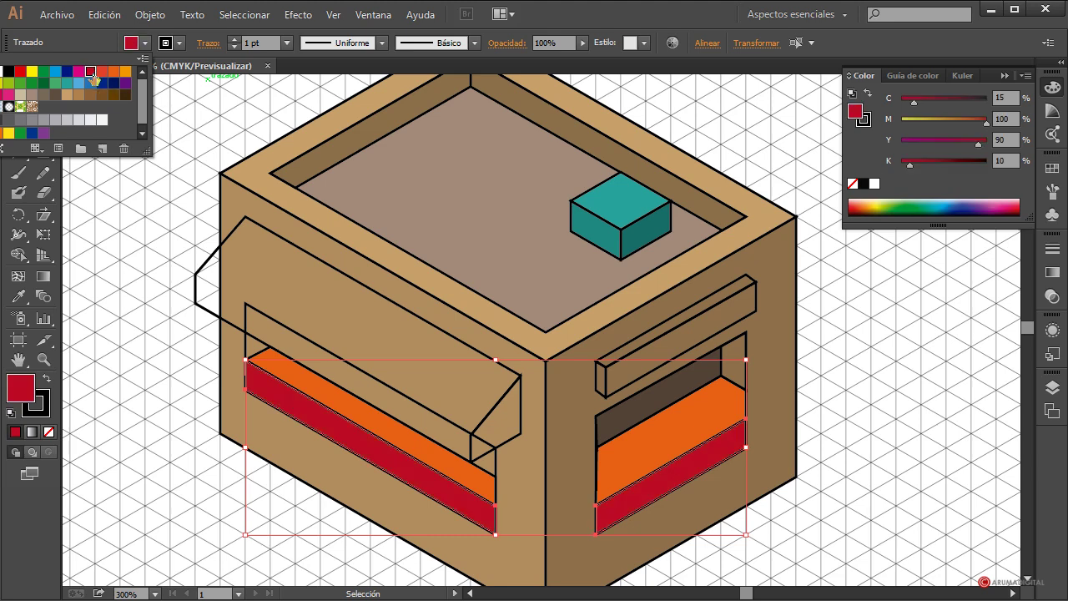
{"action": "left_click", "coordinate": [90, 82]}
{"action": "left_click", "coordinate": [89, 73]}
{"action": "left_click", "coordinate": [79, 84]}
{"action": "left_click", "coordinate": [89, 83]}
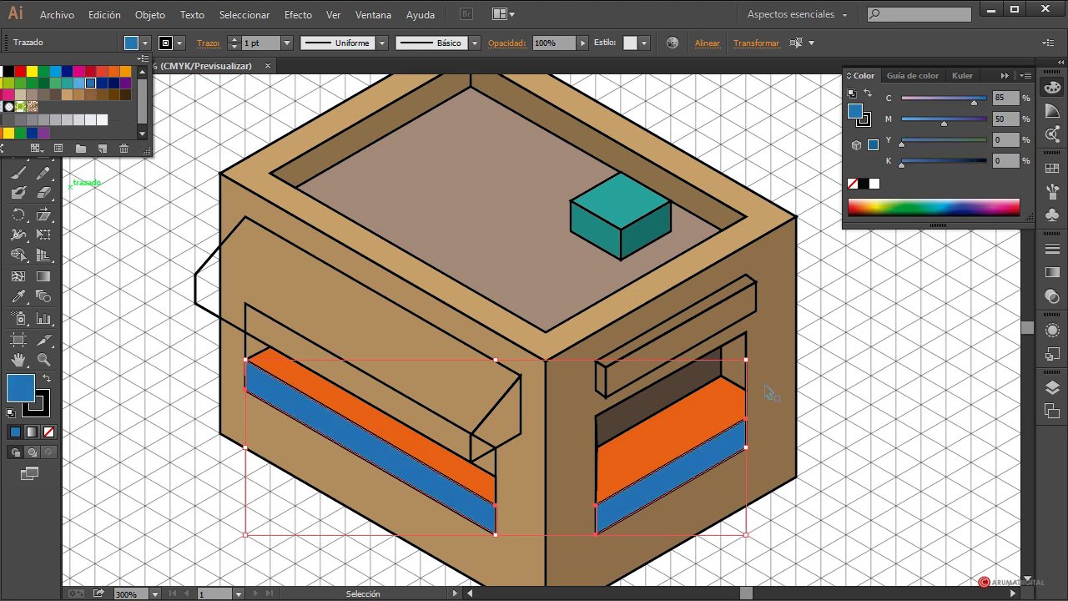
{"action": "left_click", "coordinate": [814, 396]}
{"action": "left_click", "coordinate": [819, 414]}
Step: Draw a closed triangular side panel with the Pen tool at the left wall window's far-left inner corner, above the orange sill
{"action": "scroll", "coordinate": [823, 417], "scroll_direction": "down", "scroll_amount": 1}
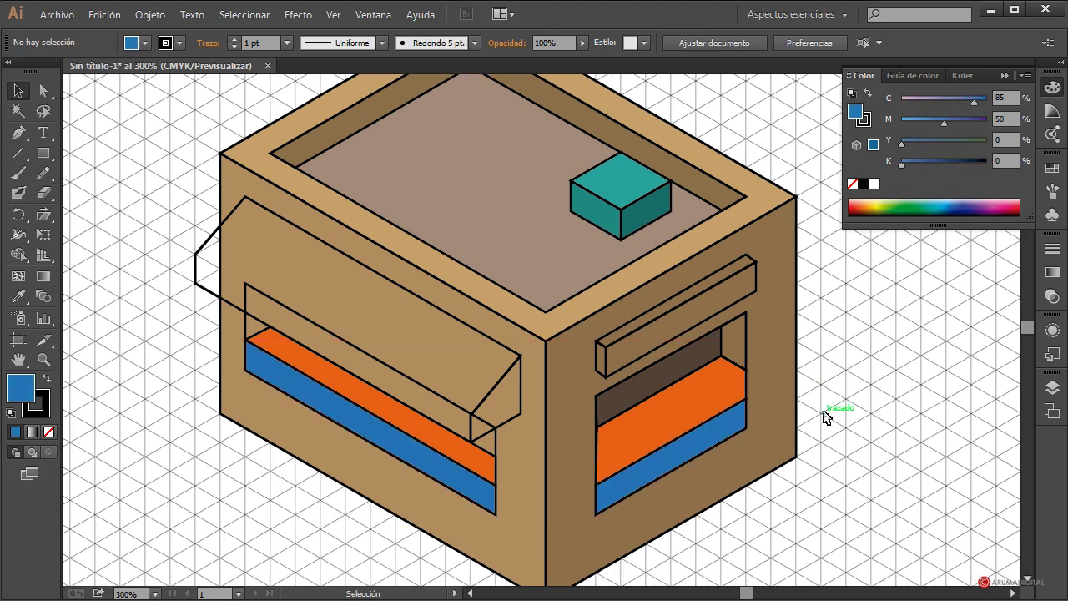
{"action": "left_click", "coordinate": [746, 347]}
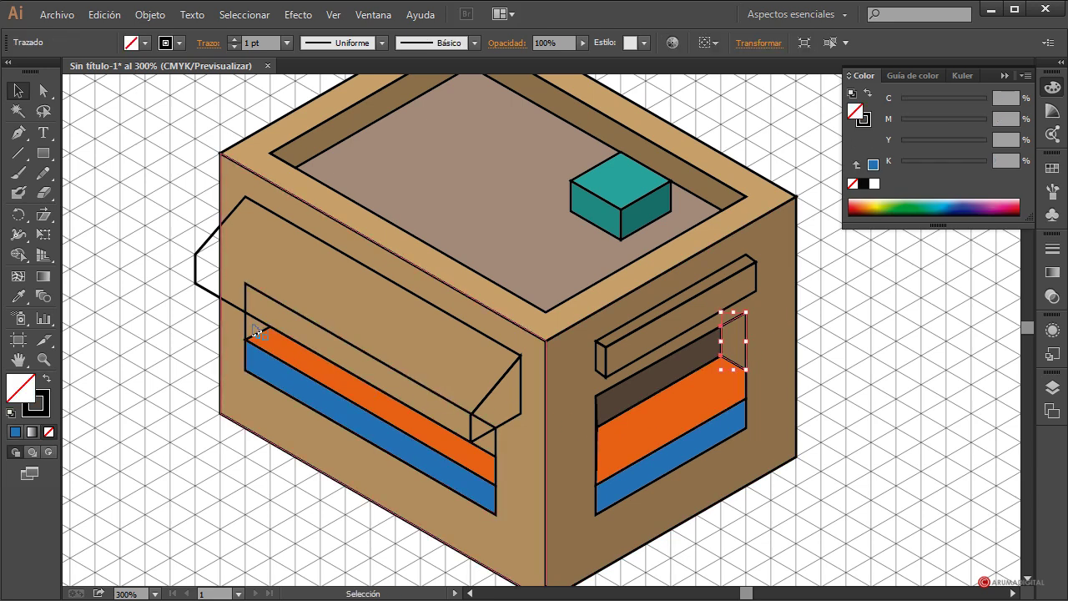
{"action": "left_click", "coordinate": [19, 132]}
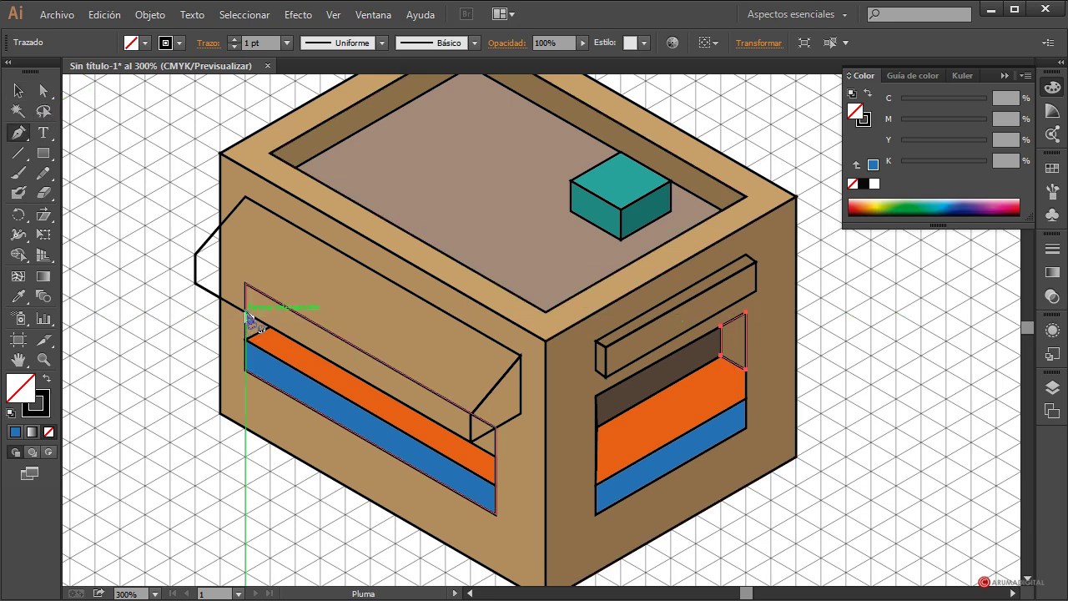
{"action": "left_click_drag", "start_coordinate": [246, 312], "coordinate": [250, 343]}
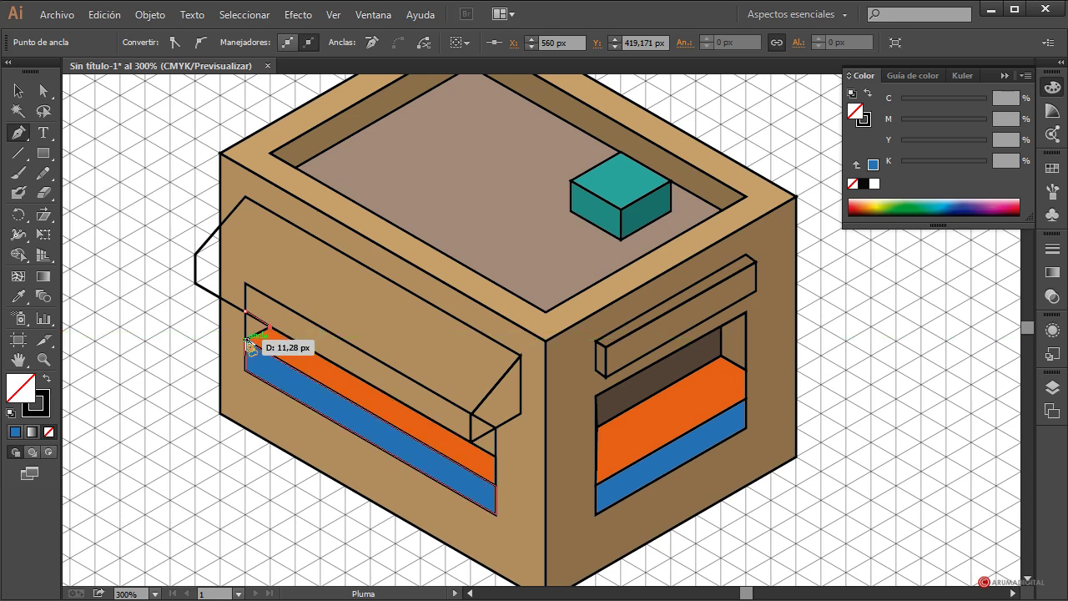
{"action": "left_click", "coordinate": [246, 313]}
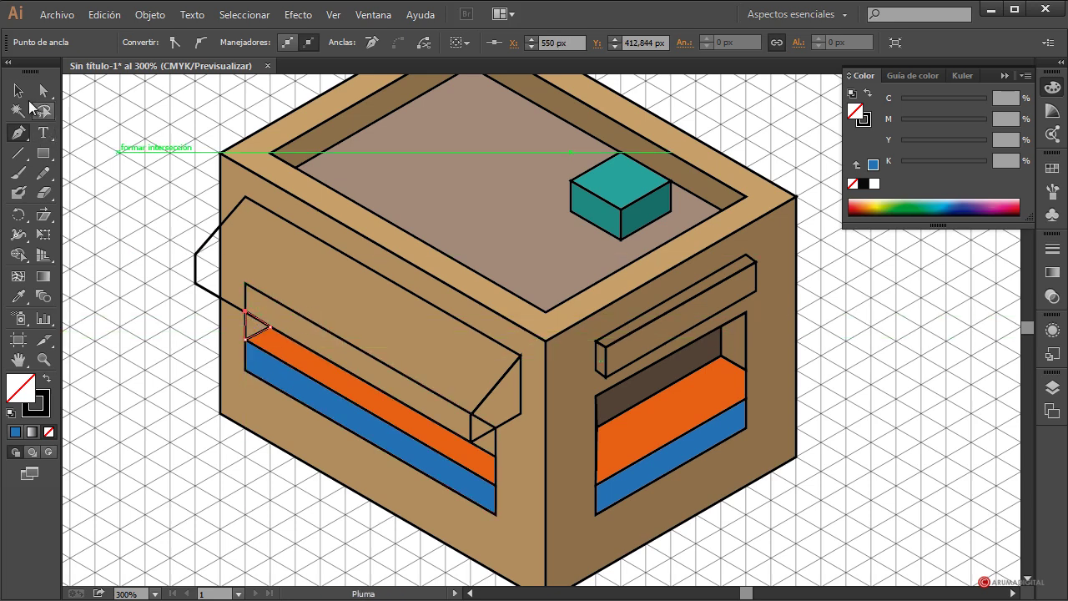
Step: Fill both windows' inner side panels with the left wall's colour sampled by the Eyedropper, darkened to K 58%
{"action": "left_click", "coordinate": [18, 91]}
{"action": "left_click", "coordinate": [217, 360]}
{"action": "left_click", "coordinate": [264, 329]}
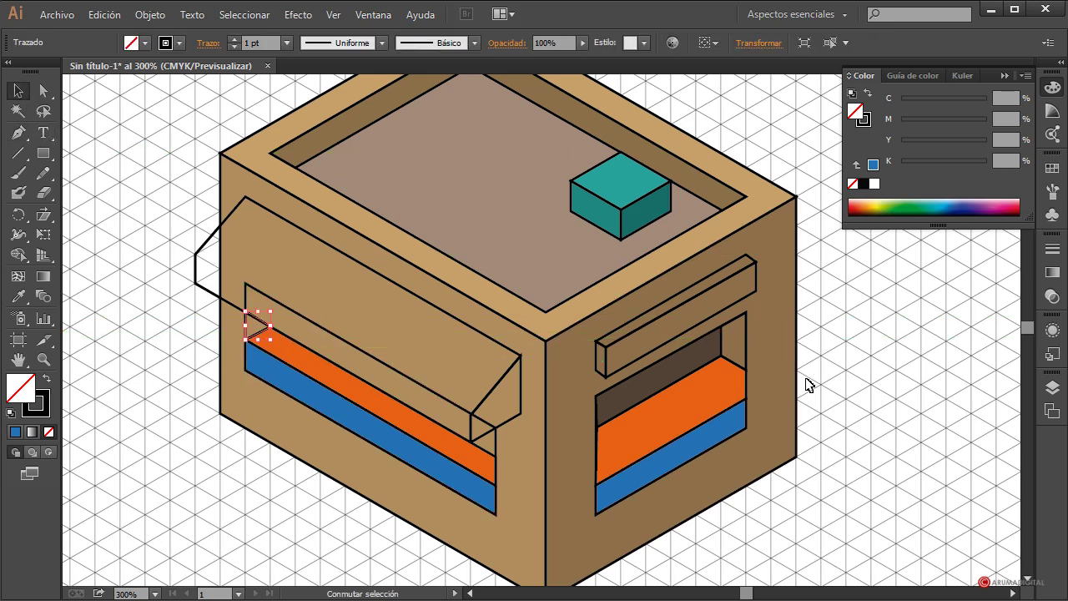
{"action": "left_click", "coordinate": [746, 347], "text": "shift"}
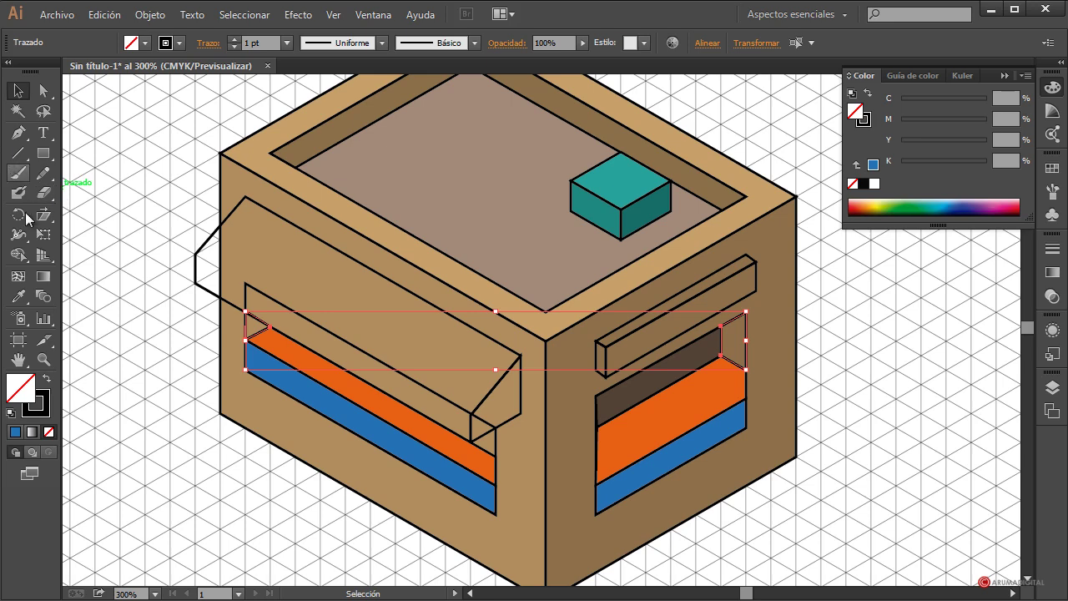
{"action": "left_click", "coordinate": [19, 296]}
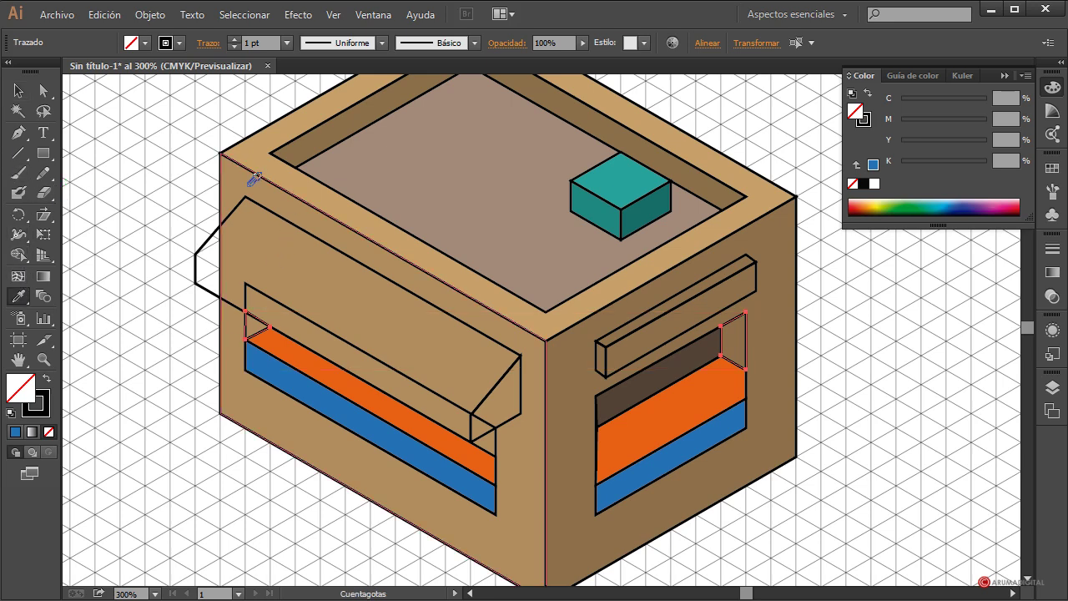
{"action": "left_click", "coordinate": [249, 183]}
{"action": "left_click", "coordinate": [19, 90]}
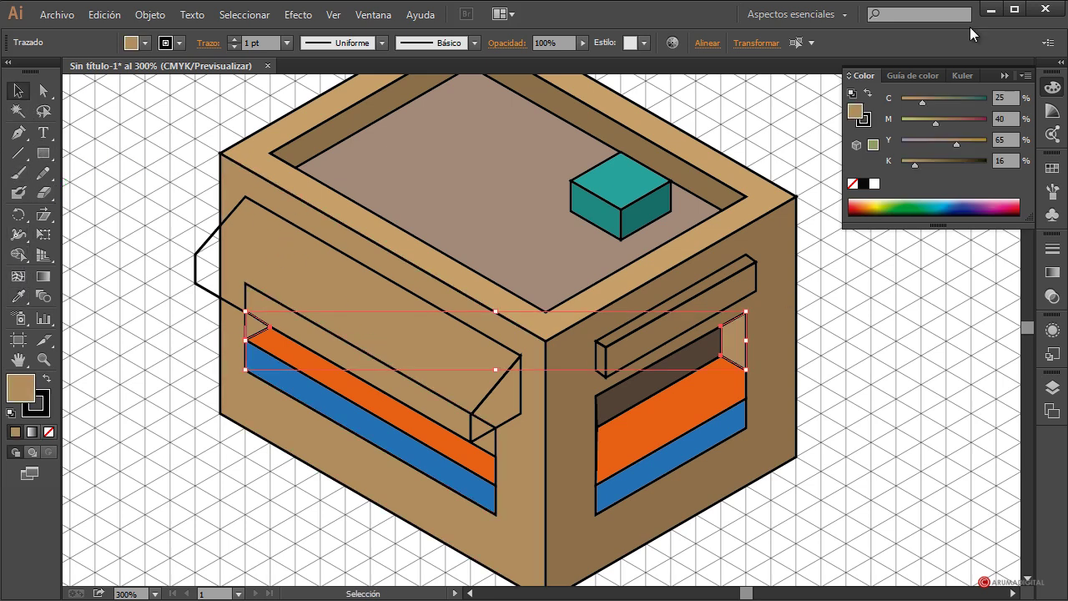
{"action": "left_click_drag", "start_coordinate": [921, 163], "coordinate": [951, 165]}
{"action": "left_click", "coordinate": [882, 415]}
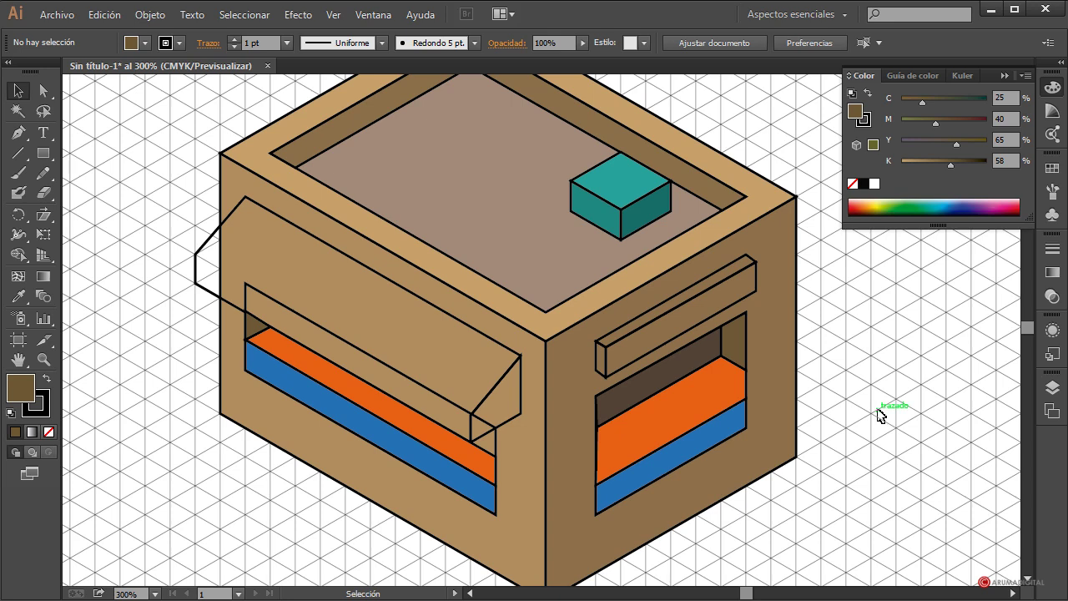
Step: Fill all three faces of the narrow box above the right wall's window with green, C 75%, M 0%, Y 75%, K 0%
{"action": "scroll", "coordinate": [879, 415], "scroll_direction": "up", "scroll_amount": 1}
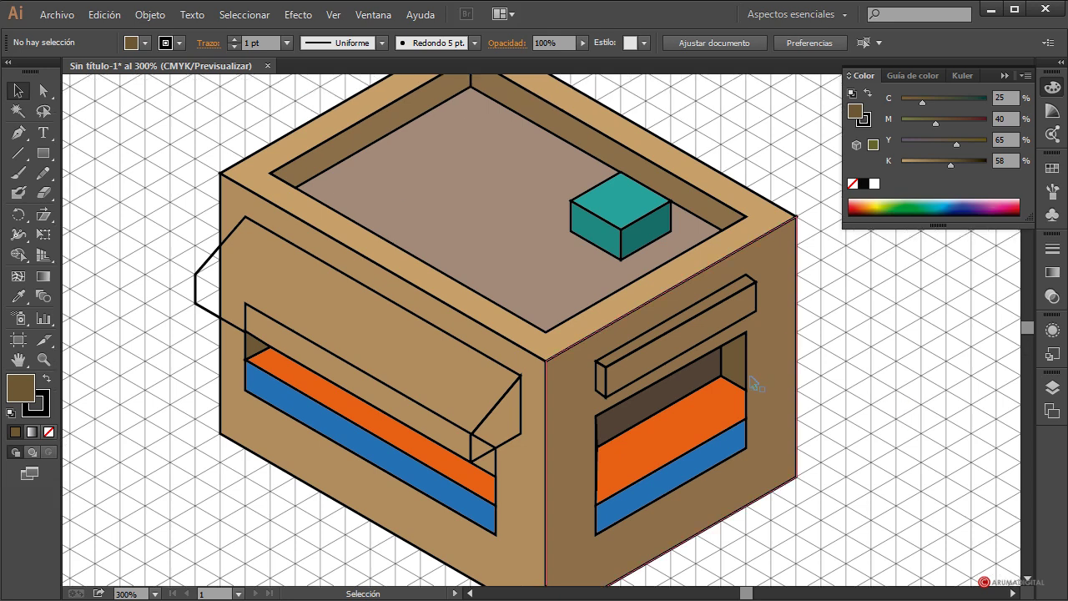
{"action": "left_click", "coordinate": [719, 330]}
{"action": "left_click", "coordinate": [753, 317]}
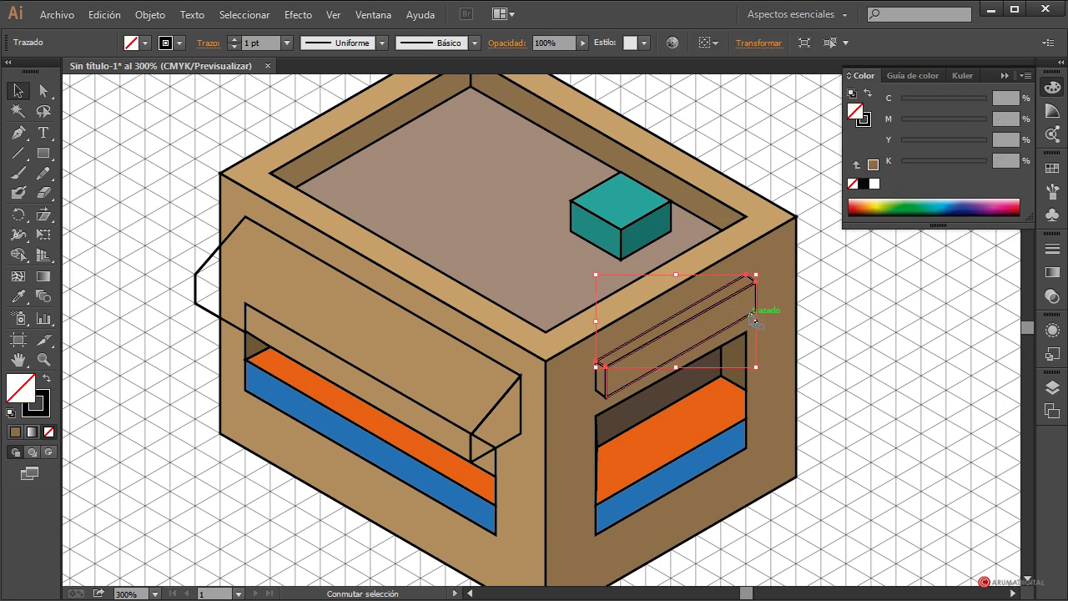
{"action": "left_click", "coordinate": [644, 374], "text": "shift"}
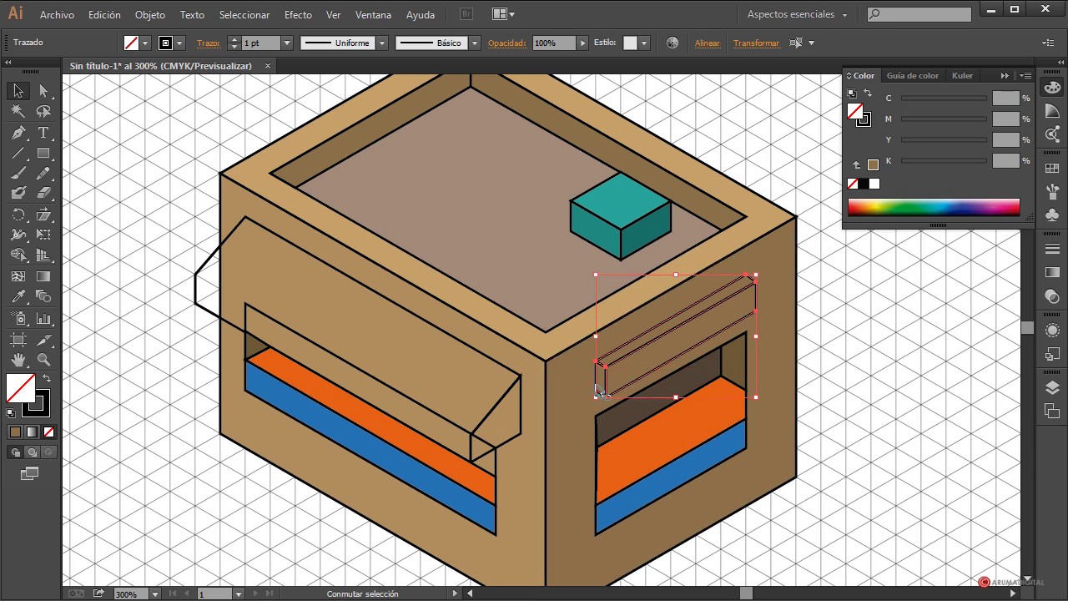
{"action": "left_click", "coordinate": [145, 43]}
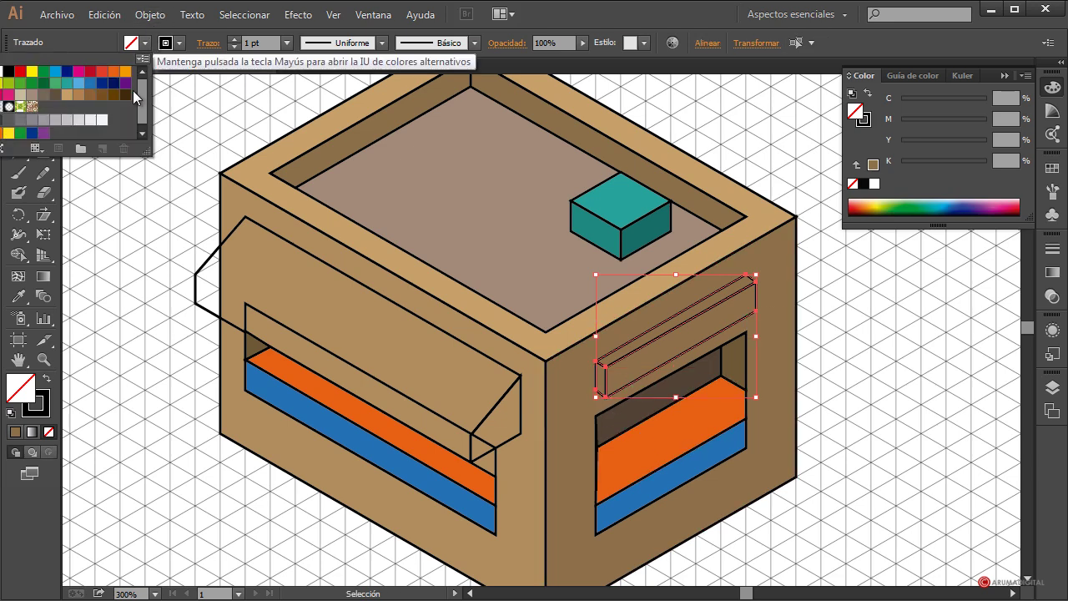
{"action": "left_click", "coordinate": [57, 85]}
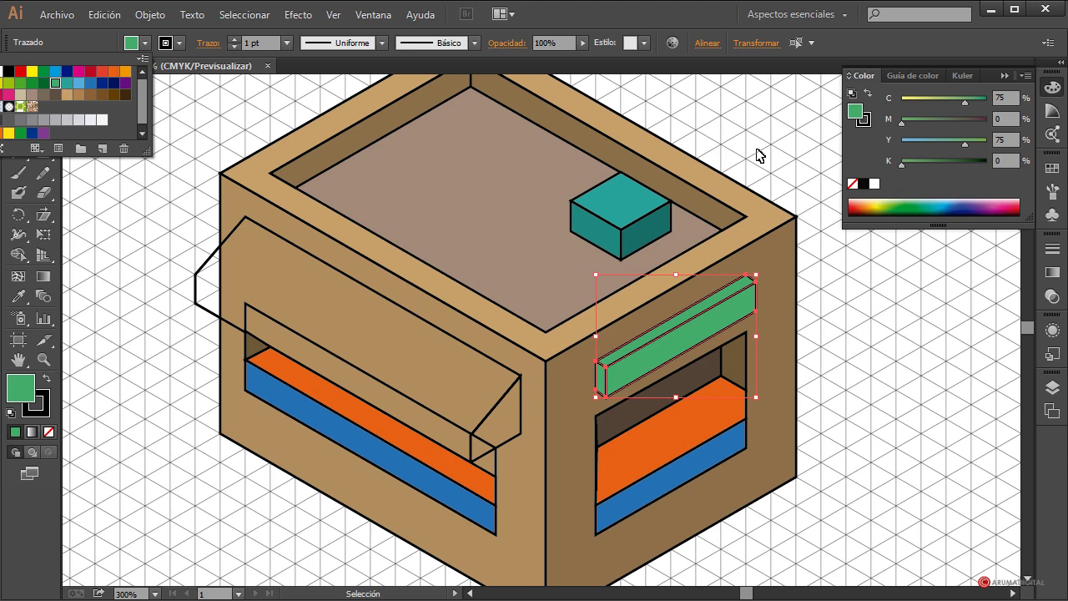
{"action": "left_click", "coordinate": [875, 301]}
{"action": "left_click", "coordinate": [860, 338]}
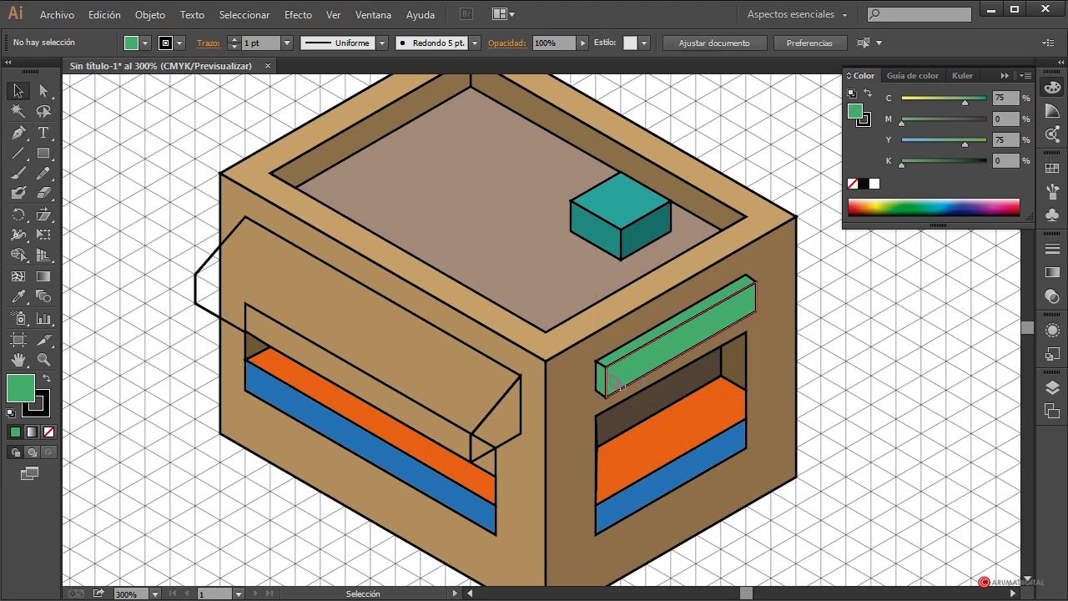
Step: Darken the green box's long front face and small end face together by setting their fill's black to K 30%
{"action": "left_click", "coordinate": [600, 378]}
{"action": "left_click", "coordinate": [698, 342], "text": "shift"}
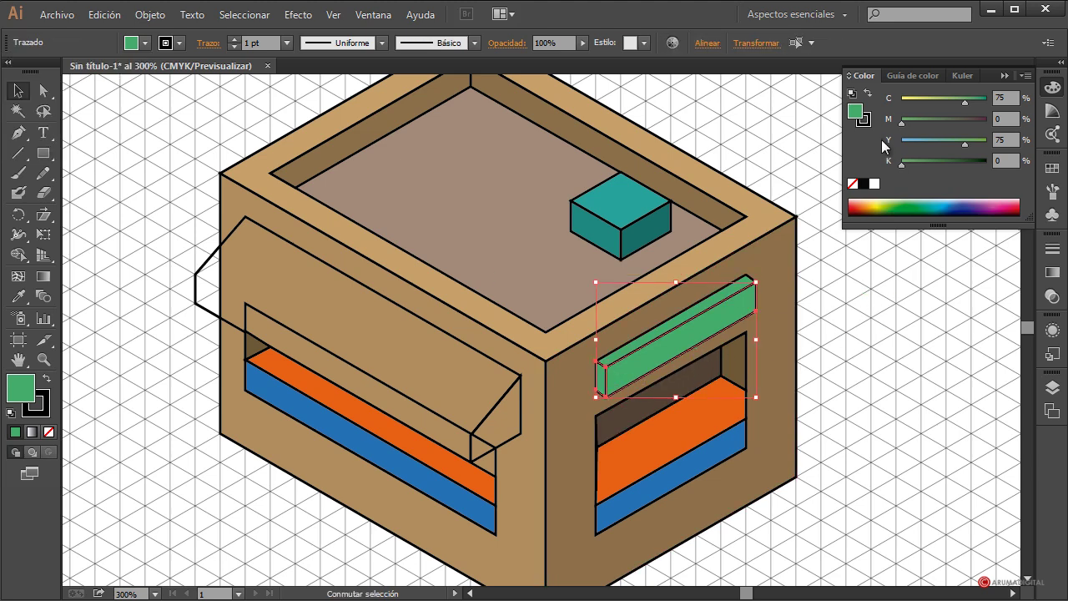
{"action": "left_click_drag", "start_coordinate": [906, 166], "coordinate": [928, 166]}
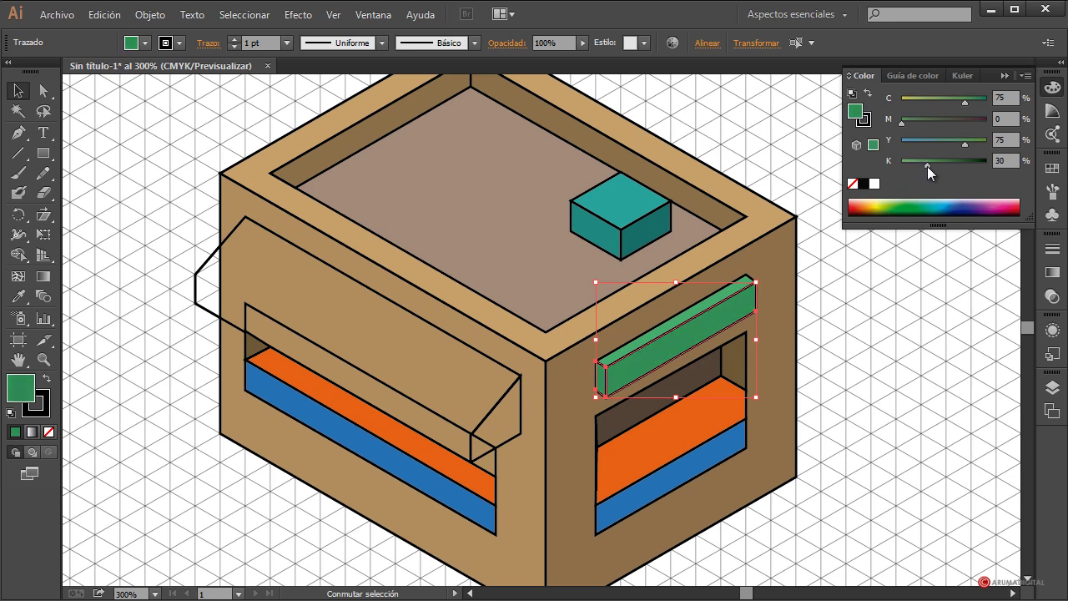
{"action": "left_click", "coordinate": [819, 297]}
Step: Lighten the green box's small end face by setting its fill's black to K 17%
{"action": "left_click", "coordinate": [601, 380]}
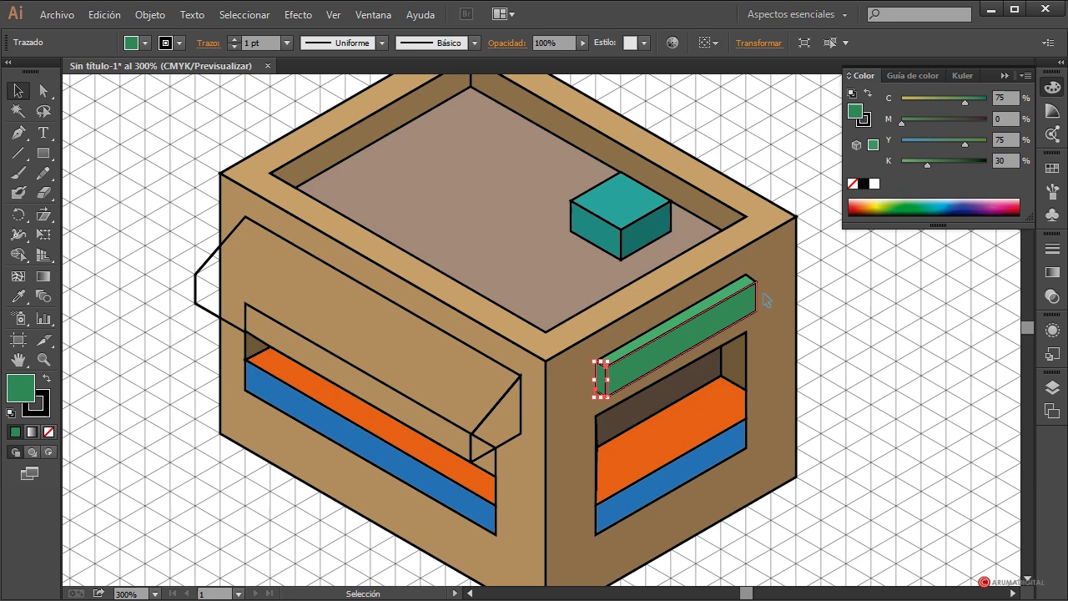
{"action": "left_click", "coordinate": [919, 166]}
{"action": "left_click", "coordinate": [912, 288]}
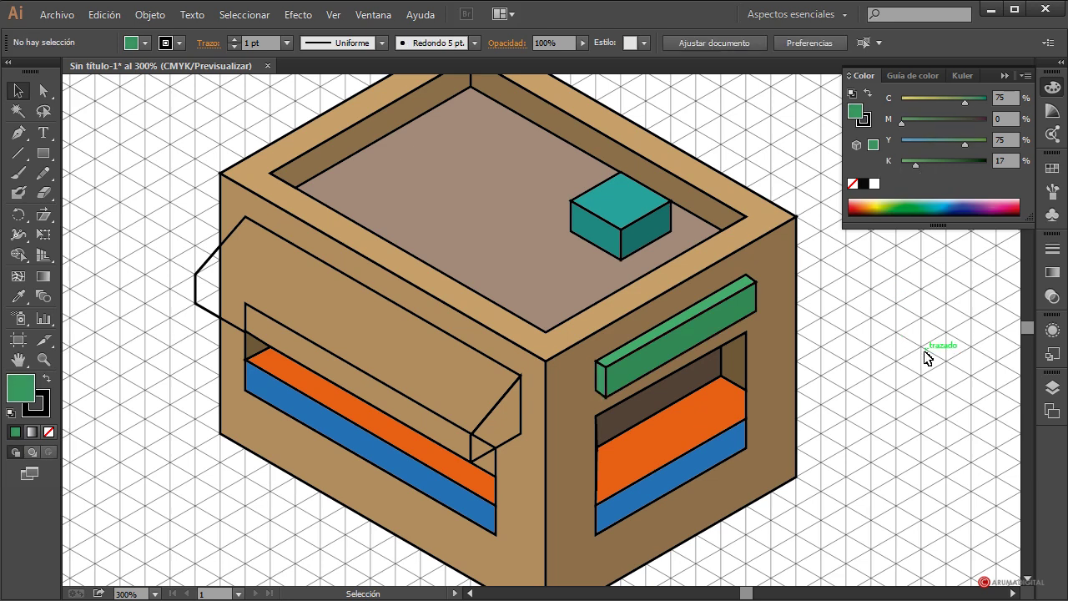
Step: Fill the awning's large sloping face and its end face with red, C 0%, M 100%, Y 100%, K 0%
{"action": "scroll", "coordinate": [925, 358], "scroll_direction": "down", "scroll_amount": 2}
{"action": "scroll", "coordinate": [913, 353], "scroll_direction": "up", "scroll_amount": 1}
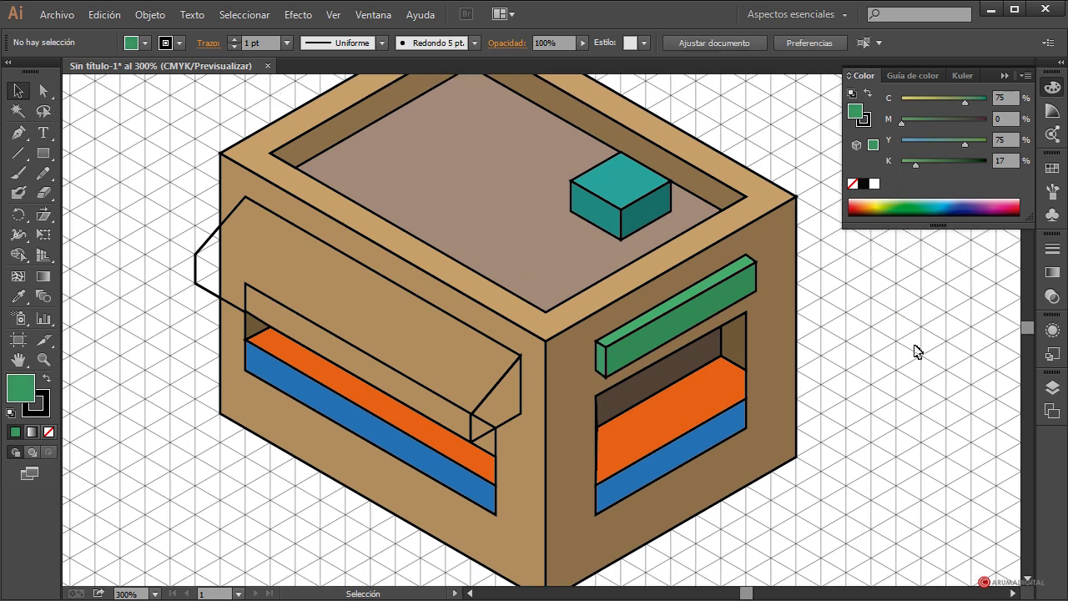
{"action": "left_click", "coordinate": [505, 376]}
{"action": "left_click", "coordinate": [199, 261]}
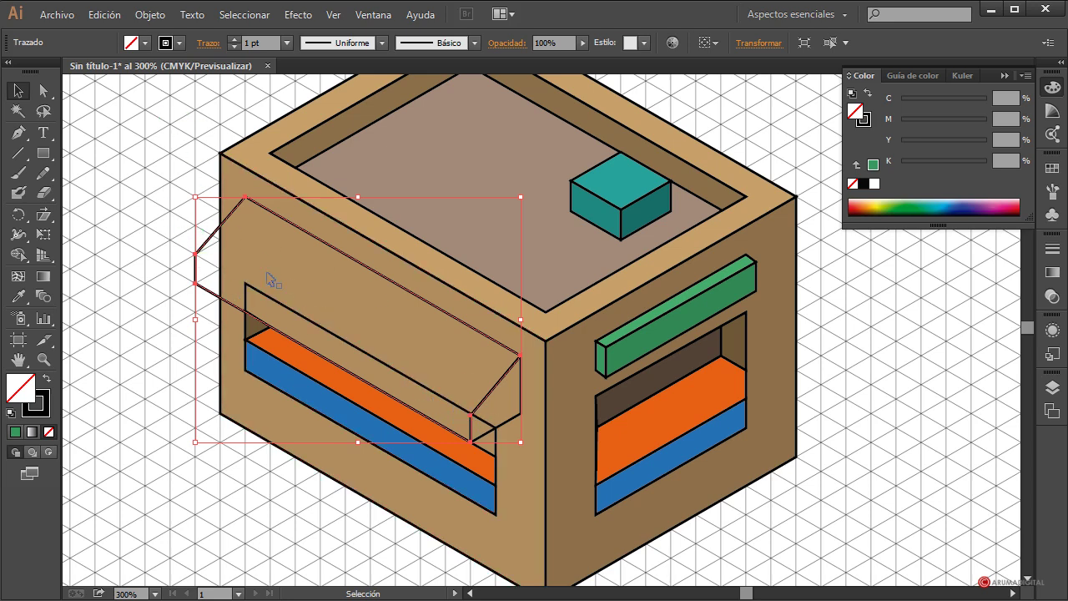
{"action": "left_click", "coordinate": [511, 430], "text": "shift"}
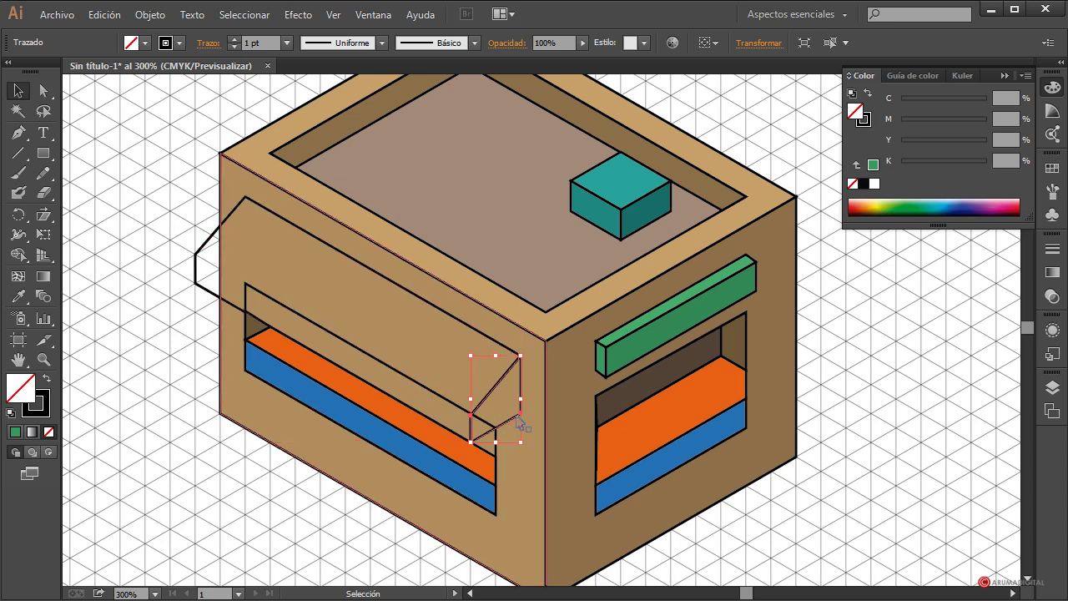
{"action": "left_click", "coordinate": [219, 228], "text": "shift"}
{"action": "left_click", "coordinate": [148, 44]}
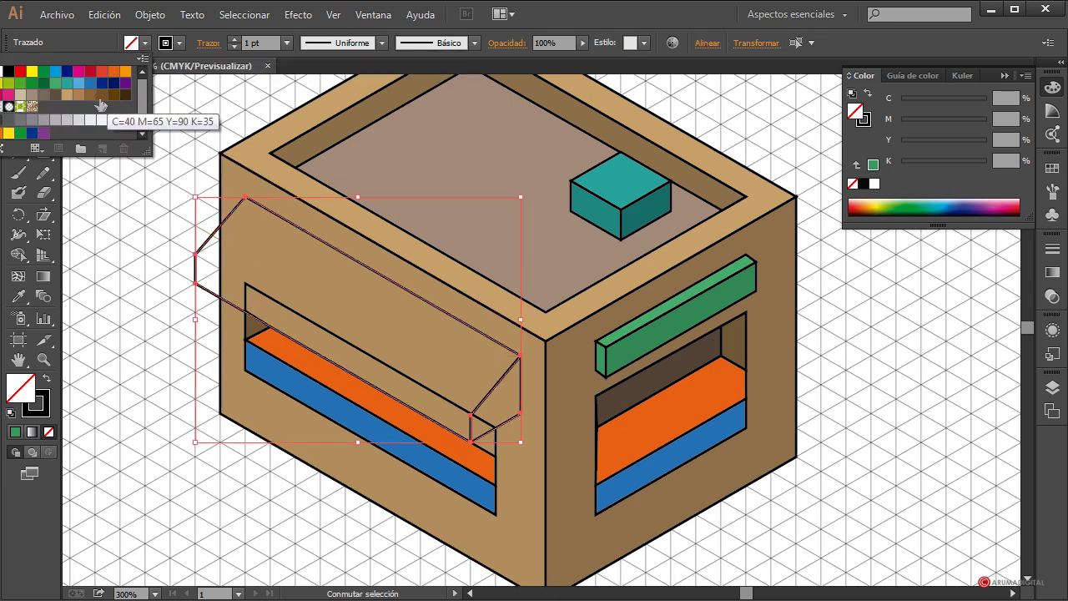
{"action": "left_click", "coordinate": [22, 73]}
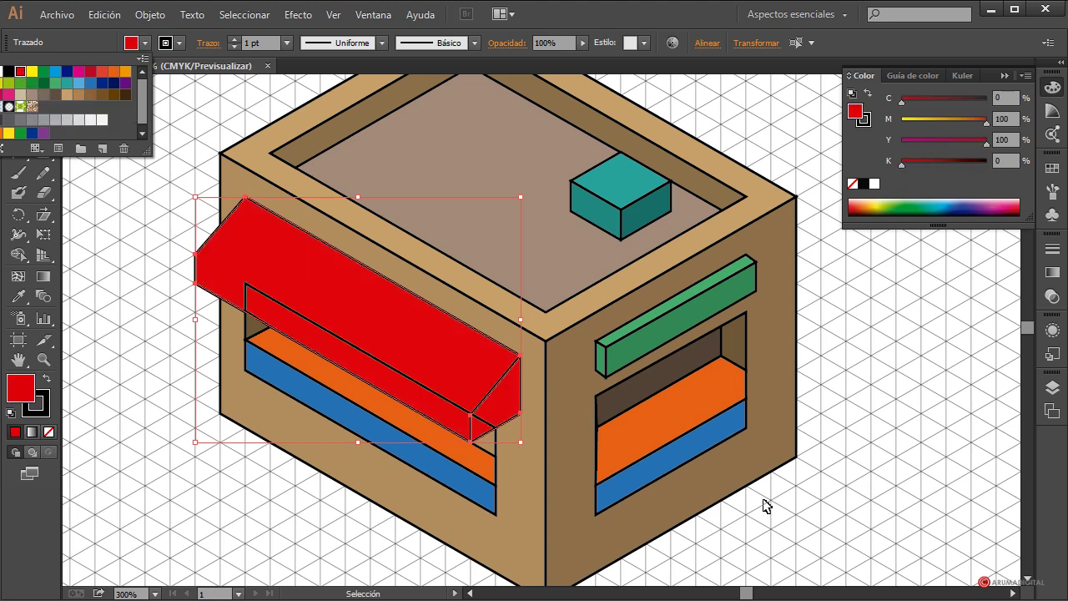
{"action": "left_click", "coordinate": [379, 337]}
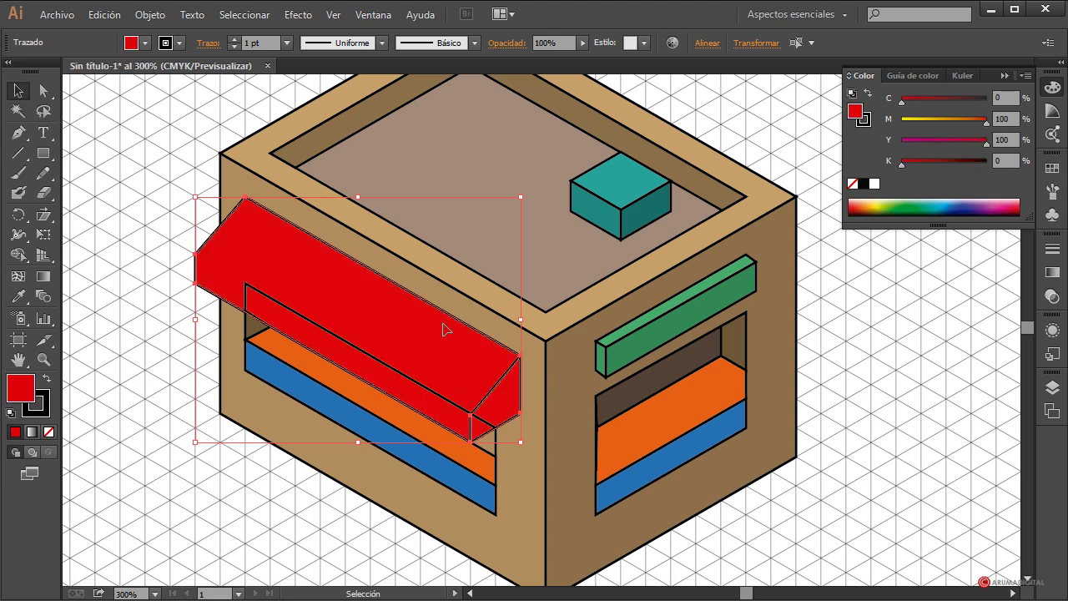
Step: Bring both red awning faces to the front, over the window outlines
{"action": "right_click", "coordinate": [247, 219]}
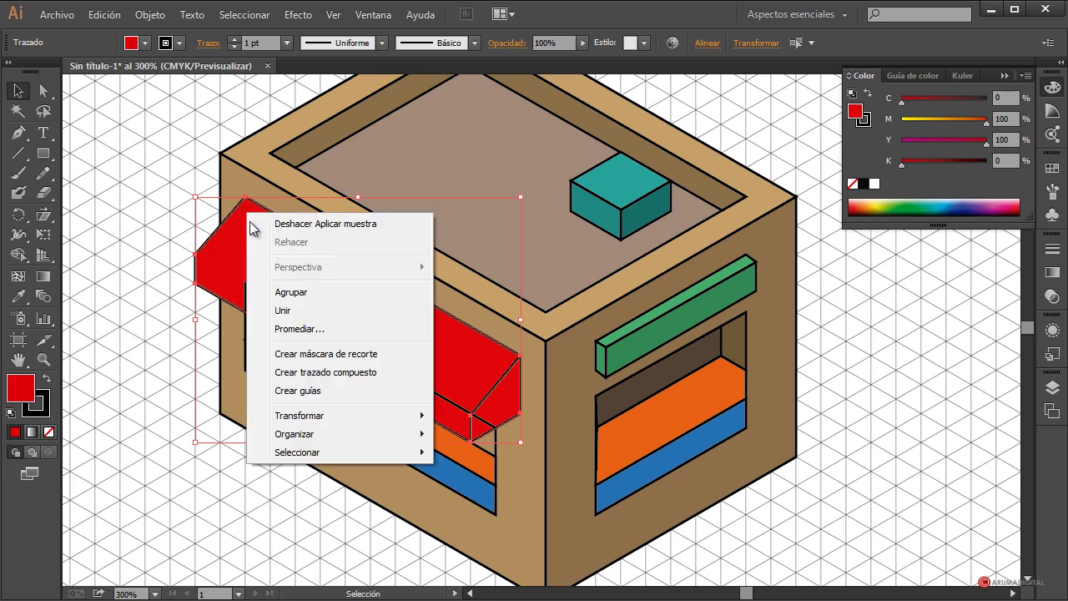
{"action": "mouse_move", "coordinate": [313, 435]}
{"action": "left_click", "coordinate": [485, 436]}
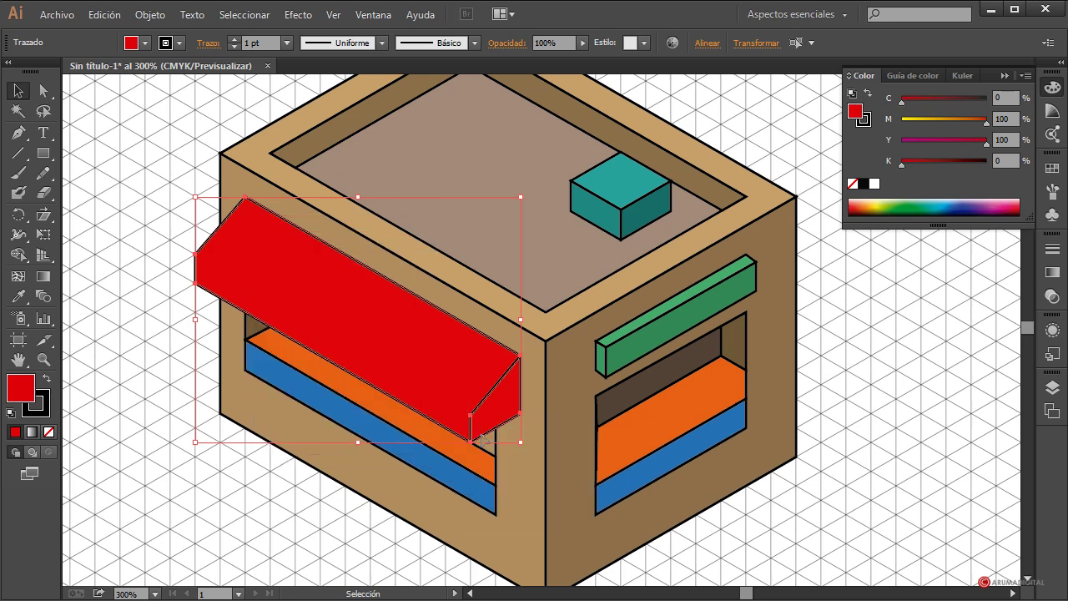
{"action": "left_click", "coordinate": [890, 487]}
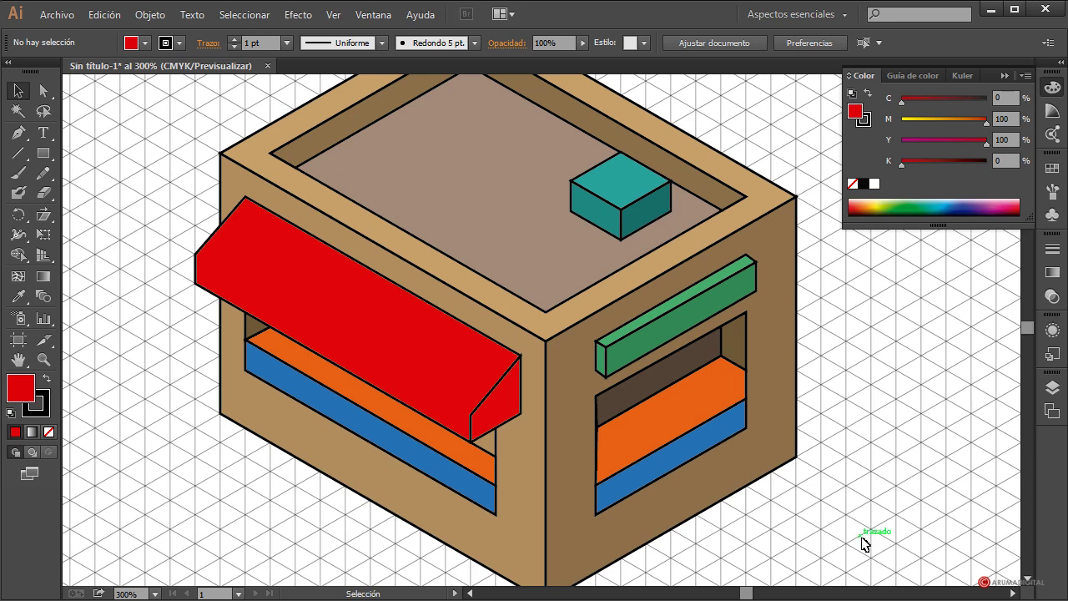
{"action": "left_click", "coordinate": [493, 452]}
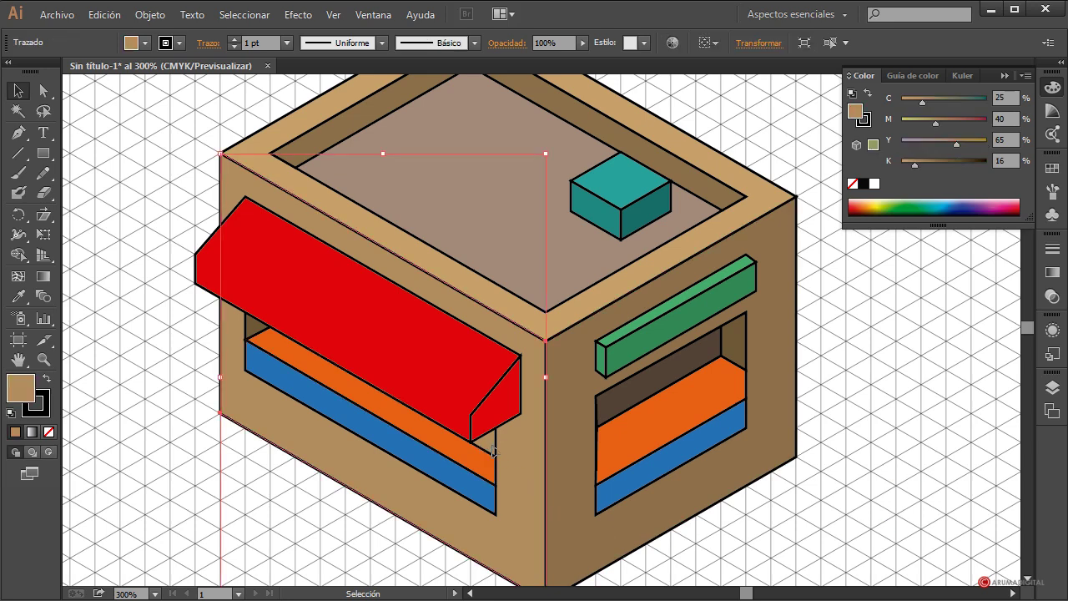
{"action": "left_click", "coordinate": [159, 369]}
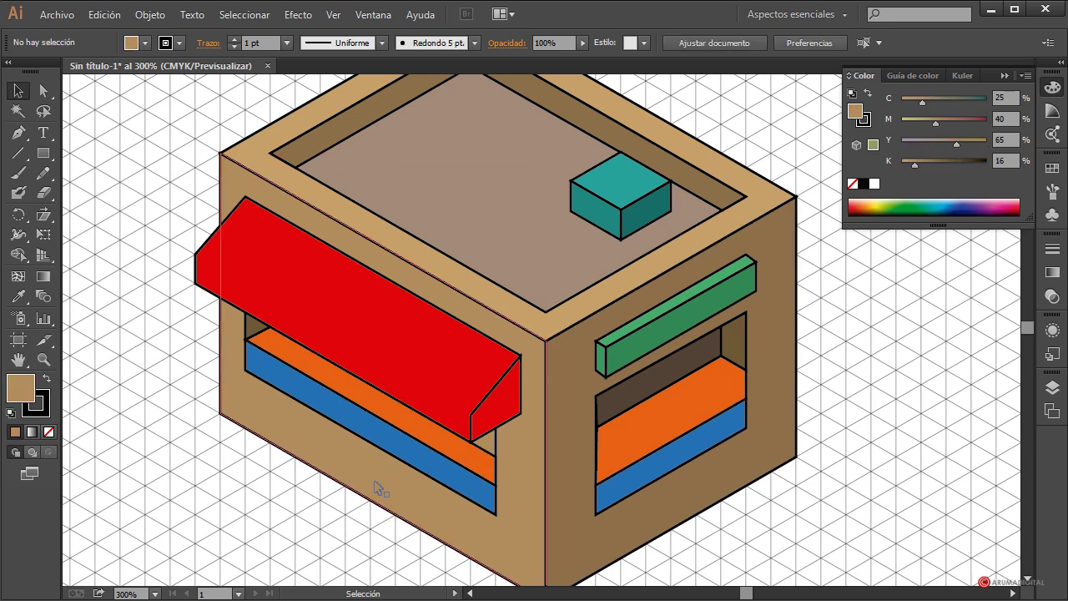
{"action": "left_click", "coordinate": [494, 452]}
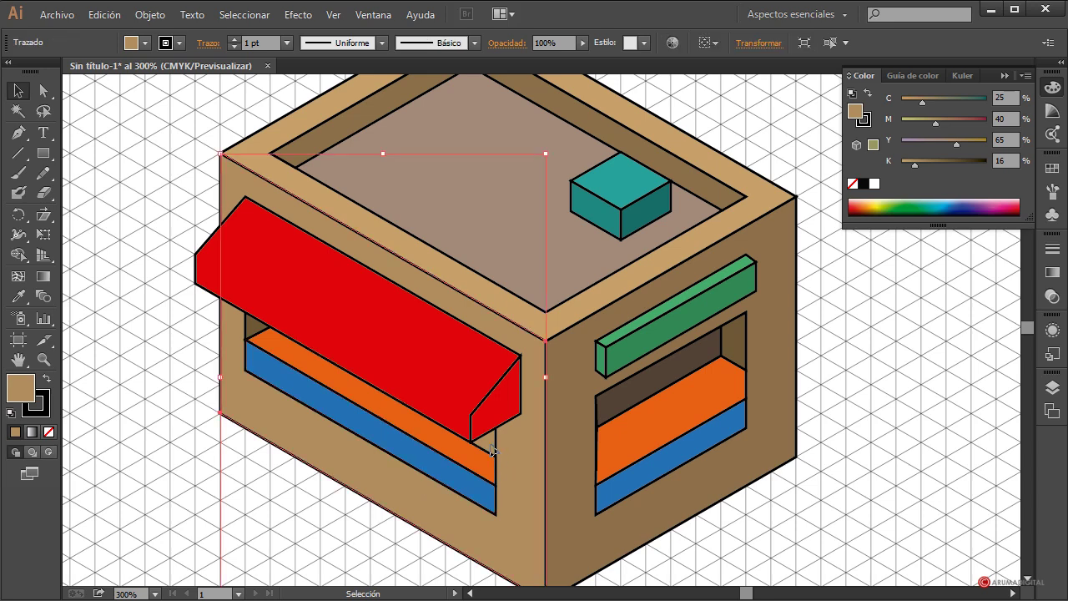
{"action": "left_click", "coordinate": [449, 353]}
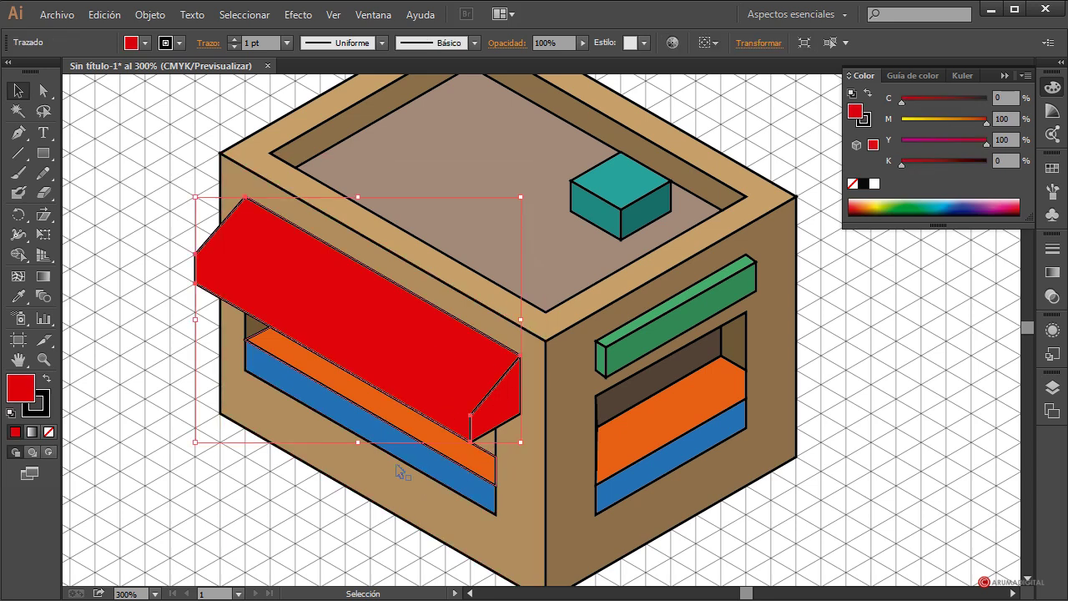
{"action": "left_click", "coordinate": [187, 431]}
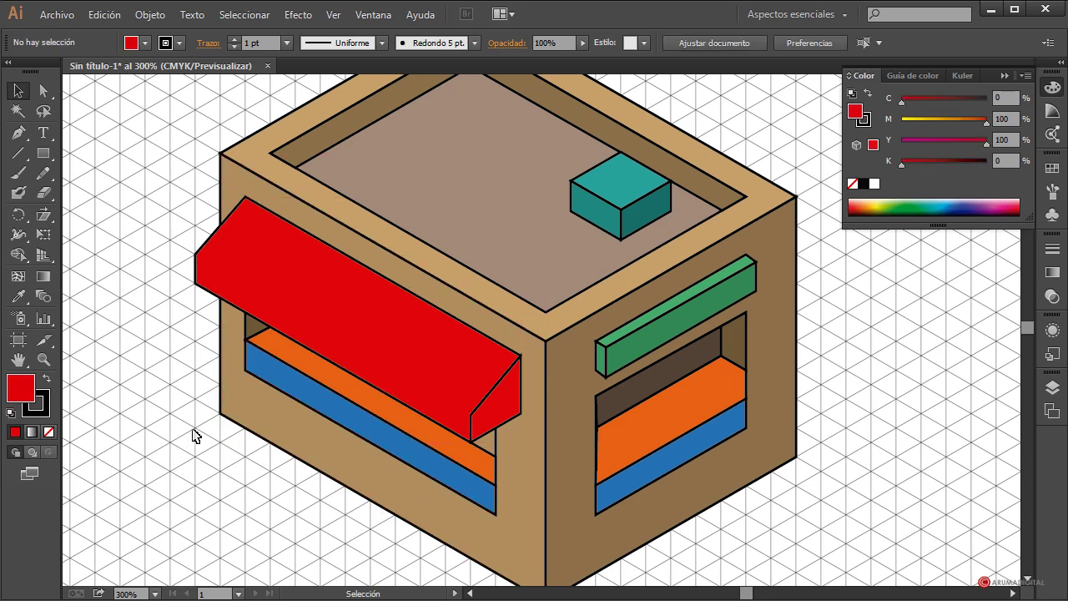
Step: Darken the awning's triangular end face by setting its fill's black to K 32%
{"action": "left_click", "coordinate": [507, 394]}
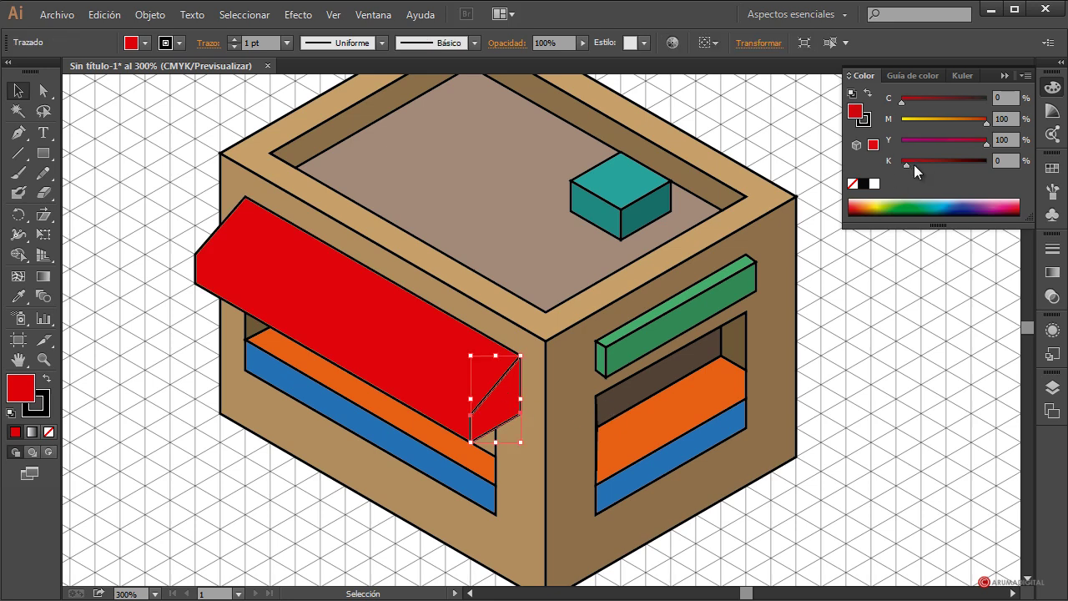
{"action": "left_click_drag", "start_coordinate": [914, 164], "coordinate": [930, 163]}
{"action": "left_click", "coordinate": [871, 351]}
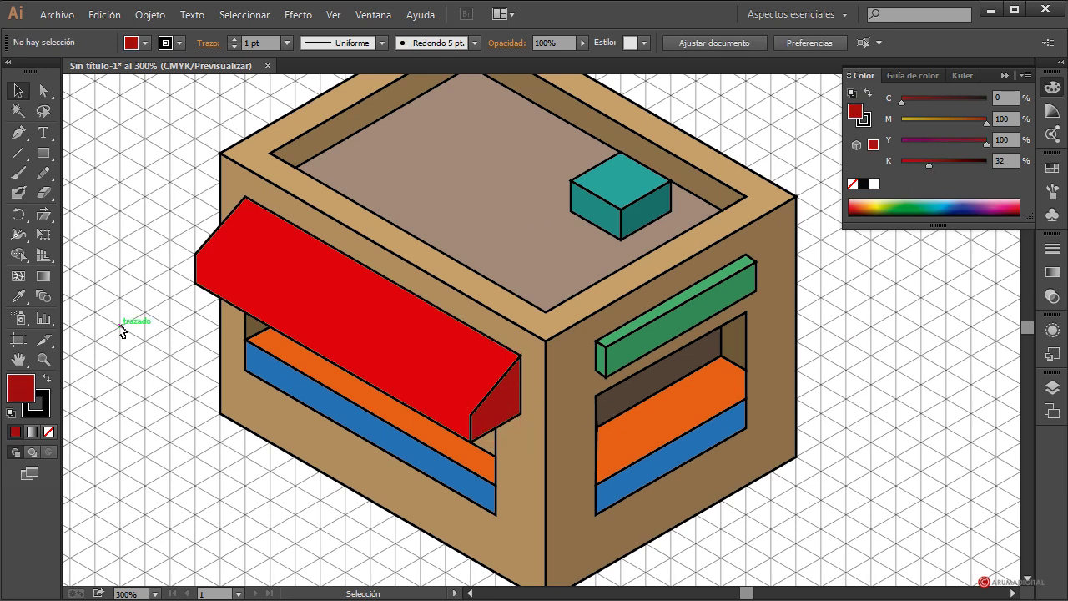
Step: Draw the awning's front band as a closed four-cornered shape along its lower edge with the Pen tool, filled dark red
{"action": "left_click", "coordinate": [19, 132]}
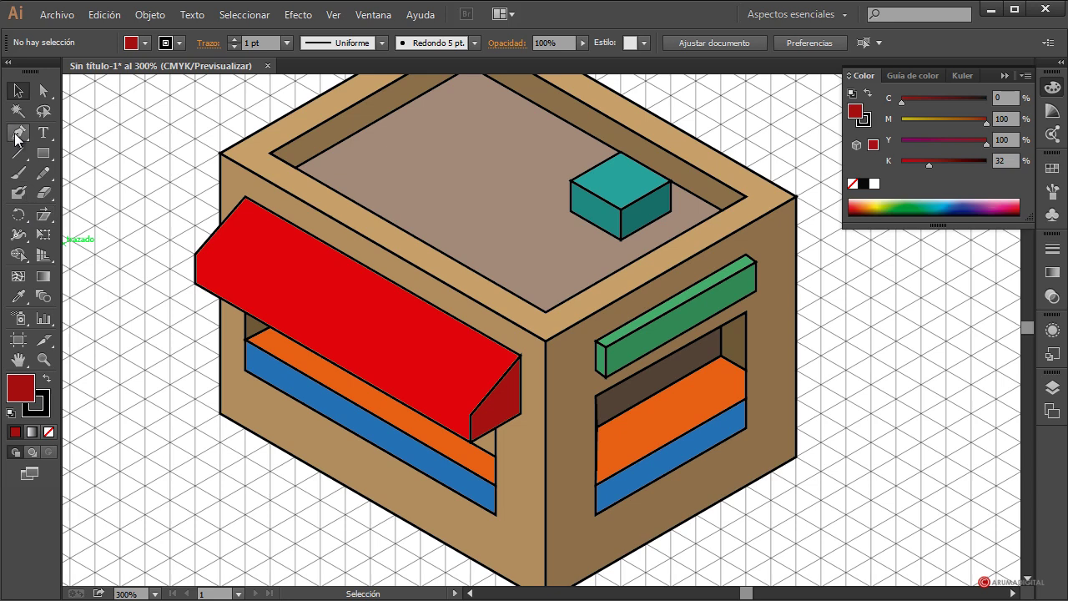
{"action": "left_click", "coordinate": [201, 261]}
{"action": "left_click", "coordinate": [473, 421]}
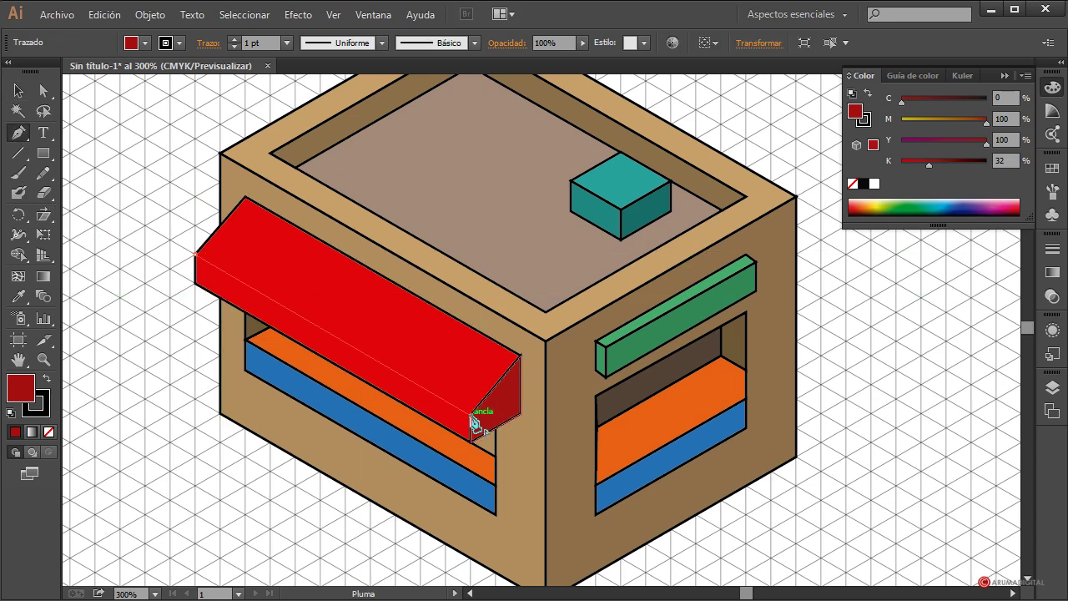
{"action": "left_click_drag", "start_coordinate": [473, 421], "coordinate": [474, 449]}
{"action": "left_click", "coordinate": [473, 440]}
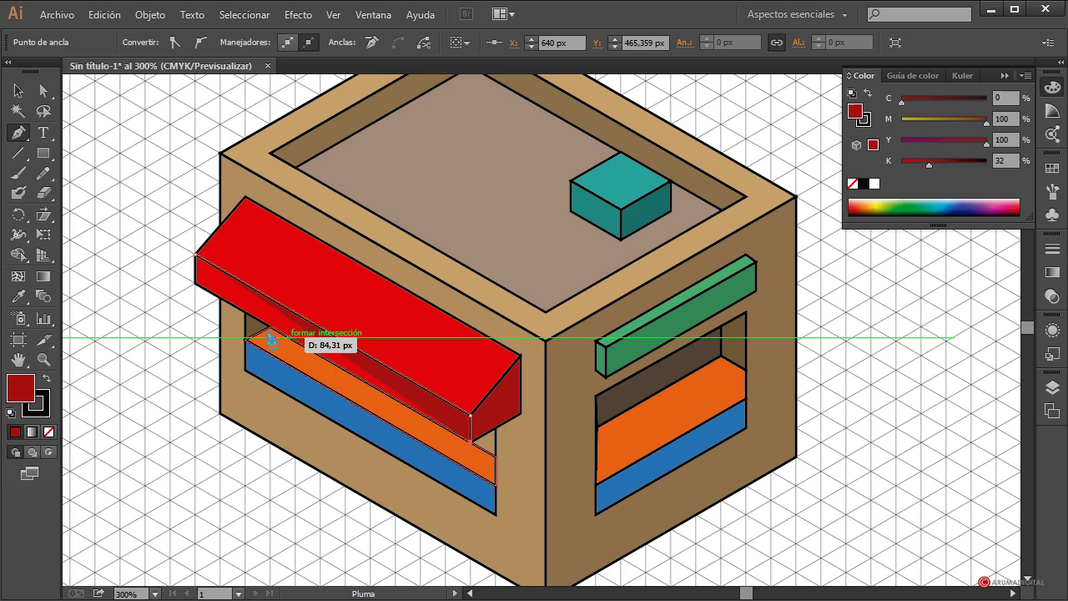
{"action": "left_click", "coordinate": [196, 283]}
{"action": "left_click", "coordinate": [202, 263]}
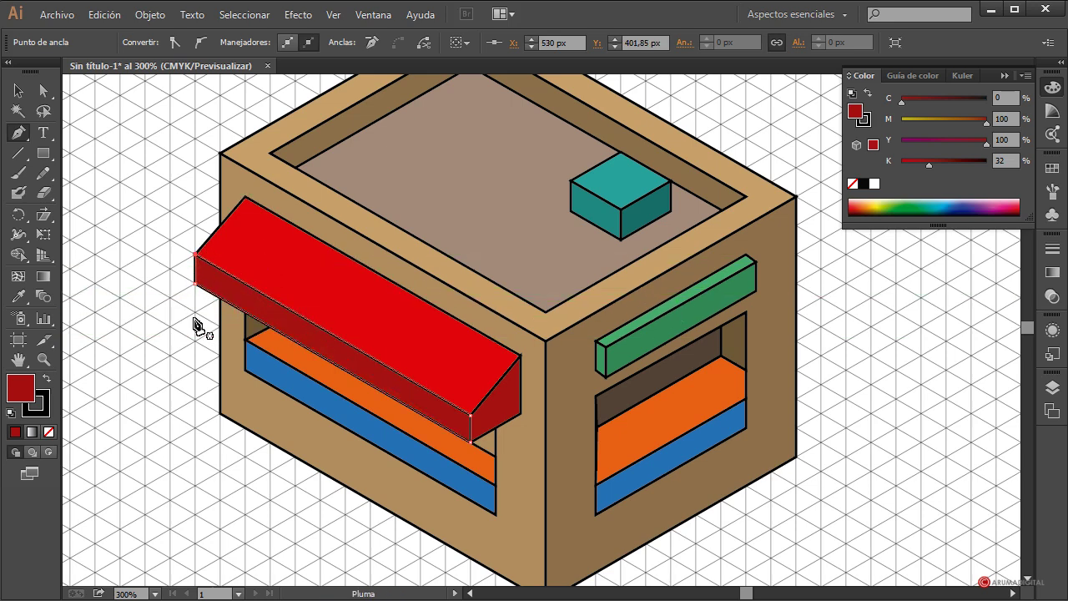
{"action": "left_click", "coordinate": [21, 90]}
{"action": "left_click", "coordinate": [150, 195]}
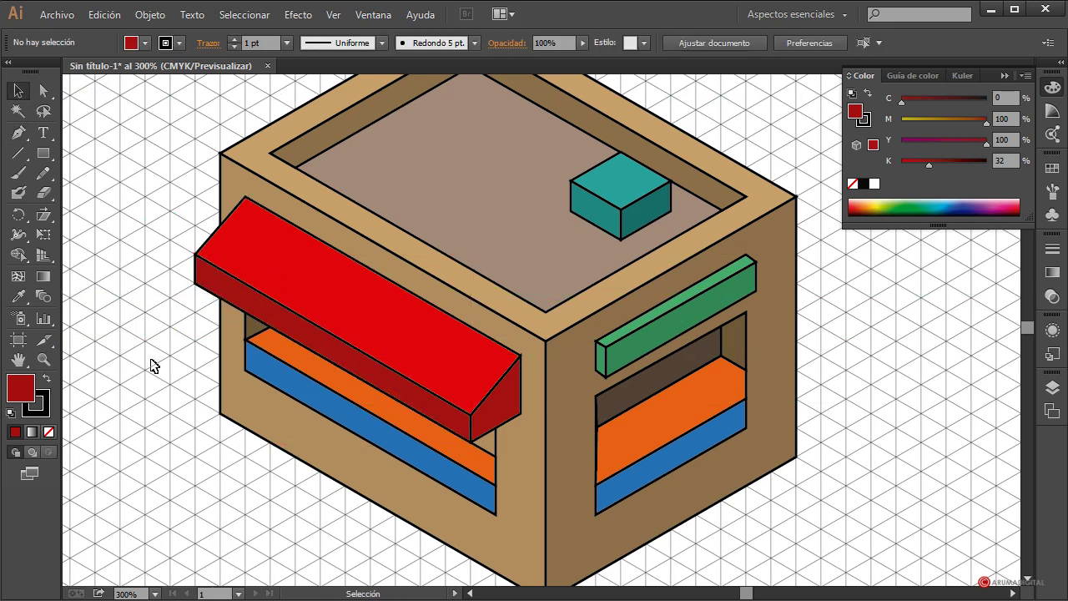
Step: Lighten the awning's front band by setting its fill's black to K 14%
{"action": "left_click", "coordinate": [366, 370]}
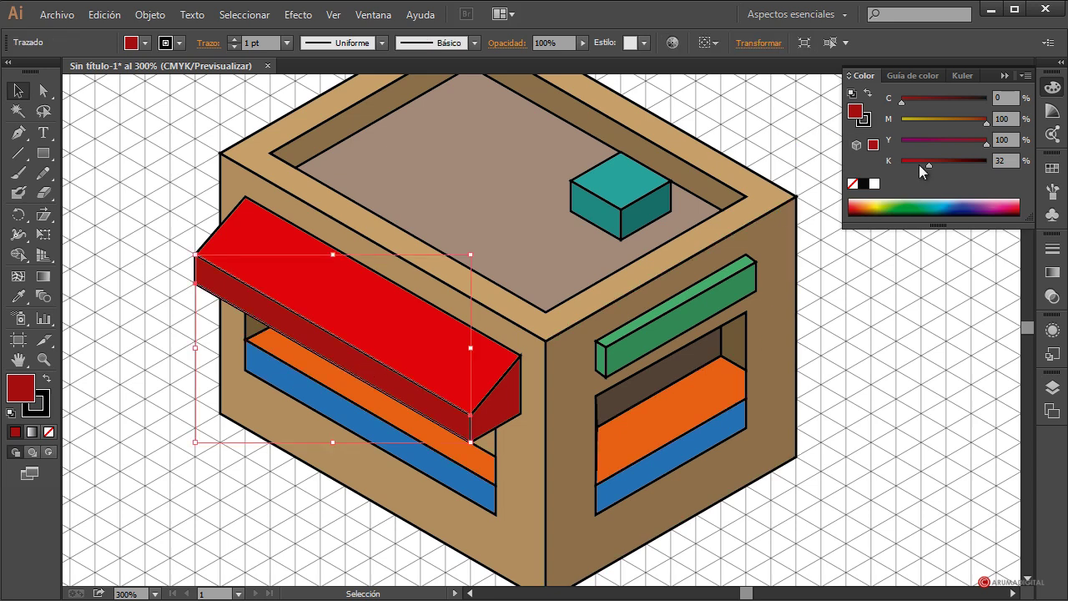
{"action": "left_click_drag", "start_coordinate": [920, 165], "coordinate": [913, 170]}
{"action": "left_click", "coordinate": [887, 318]}
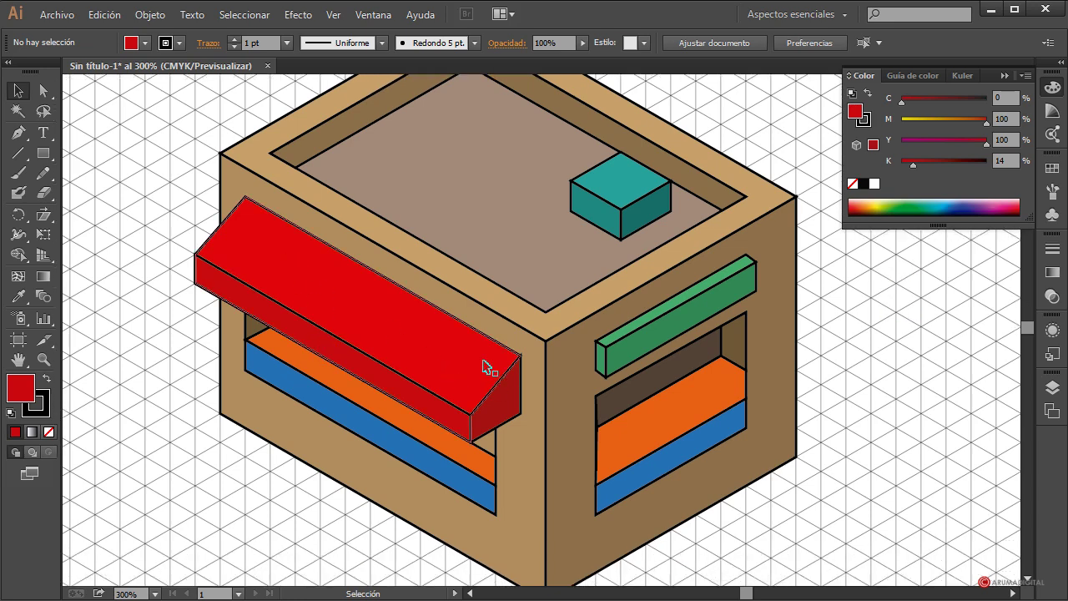
{"action": "scroll", "coordinate": [880, 412], "scroll_direction": "up", "scroll_amount": 1}
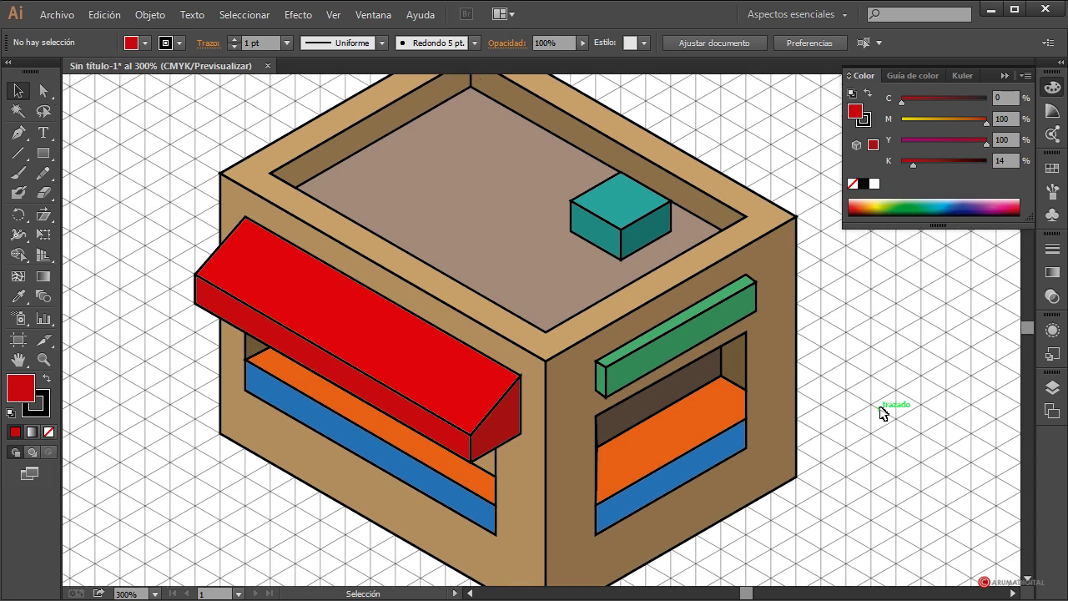
{"action": "scroll", "coordinate": [882, 412], "scroll_direction": "down", "scroll_amount": 2}
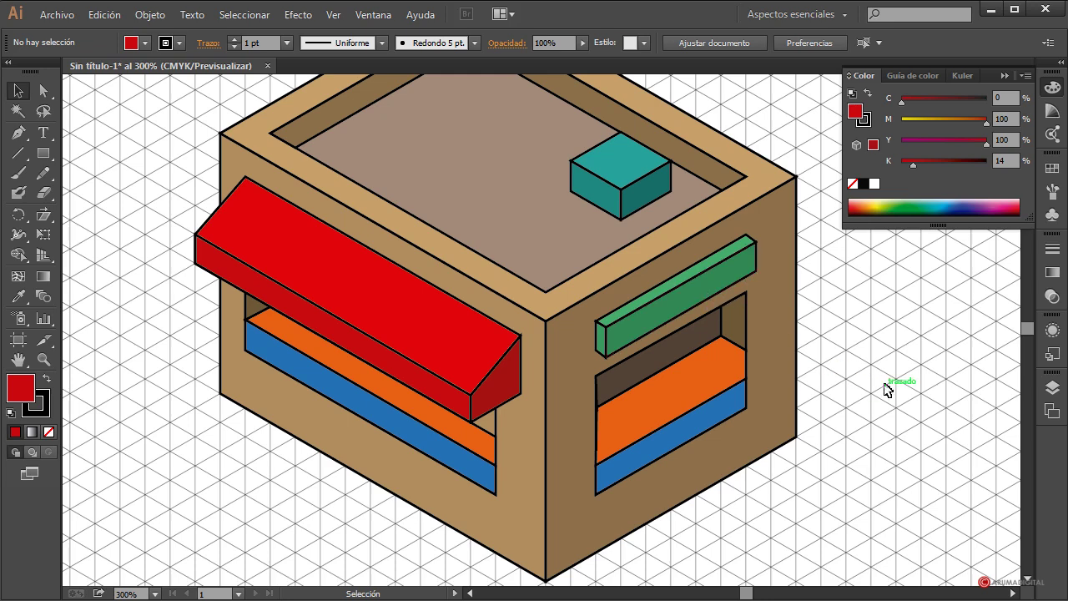
{"action": "scroll", "coordinate": [887, 389], "scroll_direction": "up", "scroll_amount": 1}
{"action": "scroll", "coordinate": [887, 389], "scroll_direction": "down", "scroll_amount": 2}
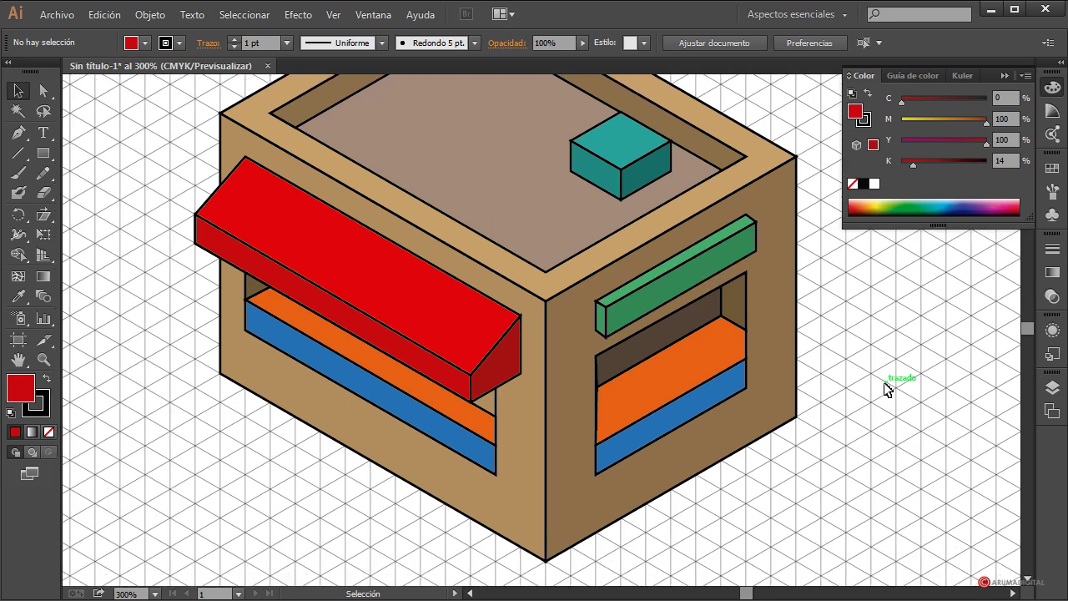
{"action": "scroll", "coordinate": [887, 389], "scroll_direction": "down", "scroll_amount": 3}
{"action": "scroll", "coordinate": [888, 389], "scroll_direction": "up", "scroll_amount": 4}
{"action": "scroll", "coordinate": [887, 389], "scroll_direction": "down", "scroll_amount": 3}
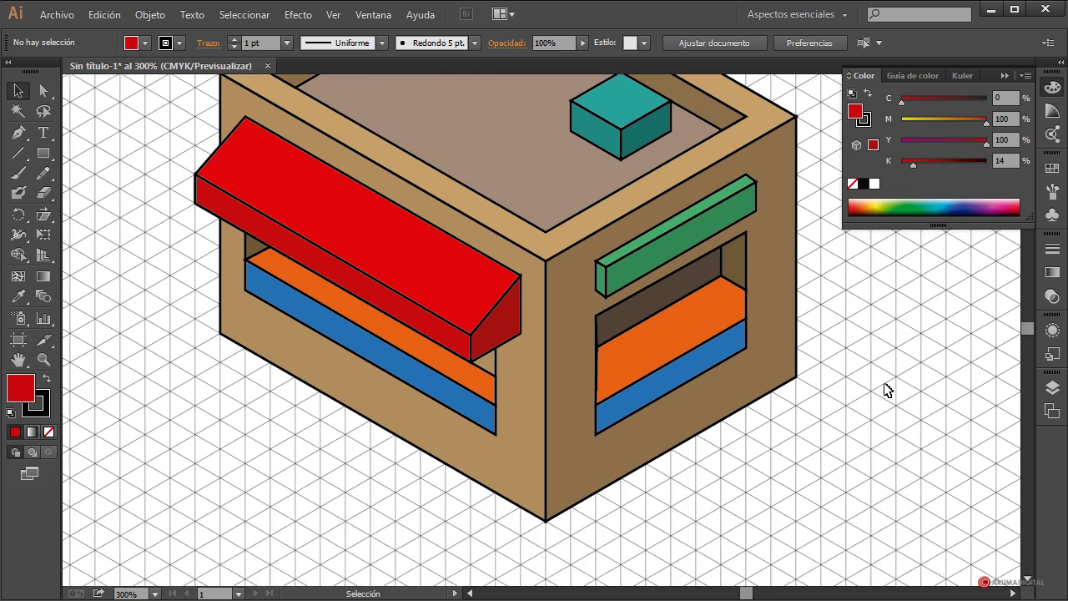
Step: Draw a closed four-cornered ground plane around the whole building and cactus with the Pen tool, filled dark red
{"action": "left_click", "coordinate": [142, 588]}
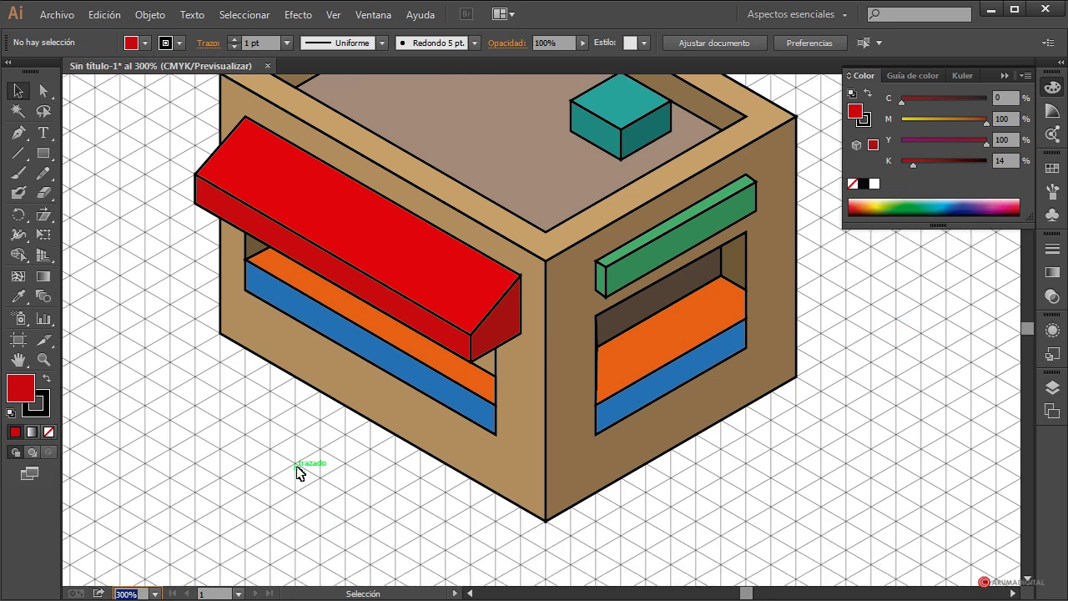
{"action": "type", "text": "100"}
{"action": "key", "text": "Return"}
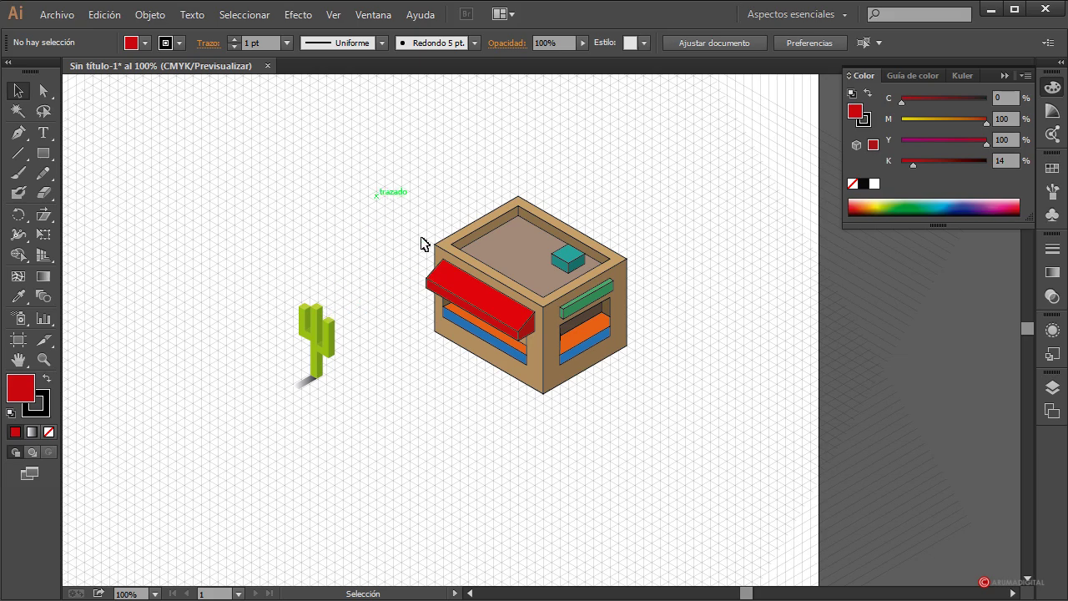
{"action": "left_click_drag", "start_coordinate": [375, 195], "coordinate": [680, 432]}
{"action": "left_click", "coordinate": [698, 431]}
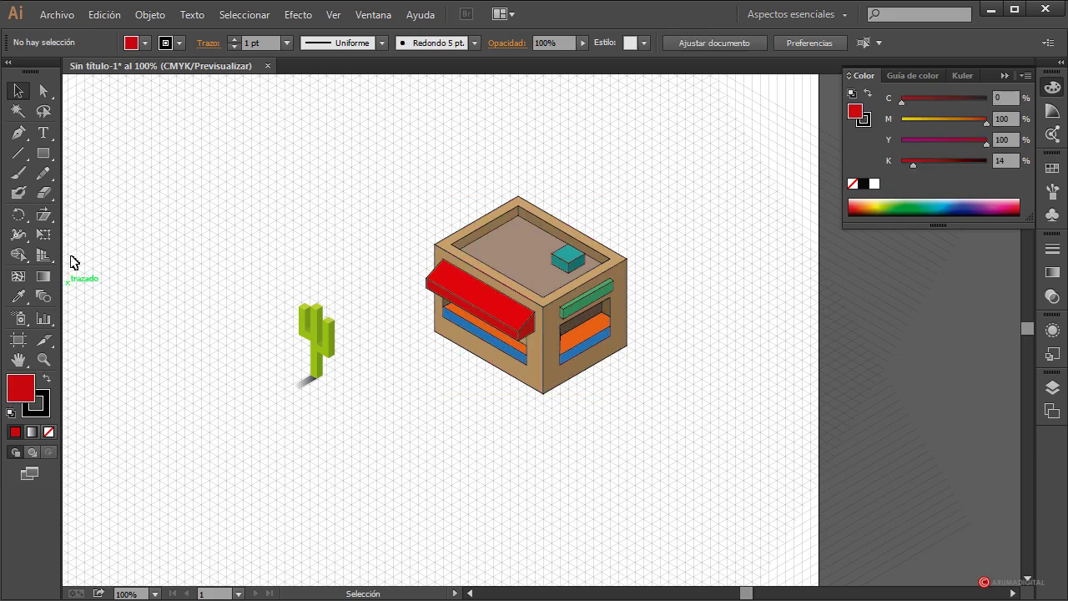
{"action": "left_click", "coordinate": [19, 133]}
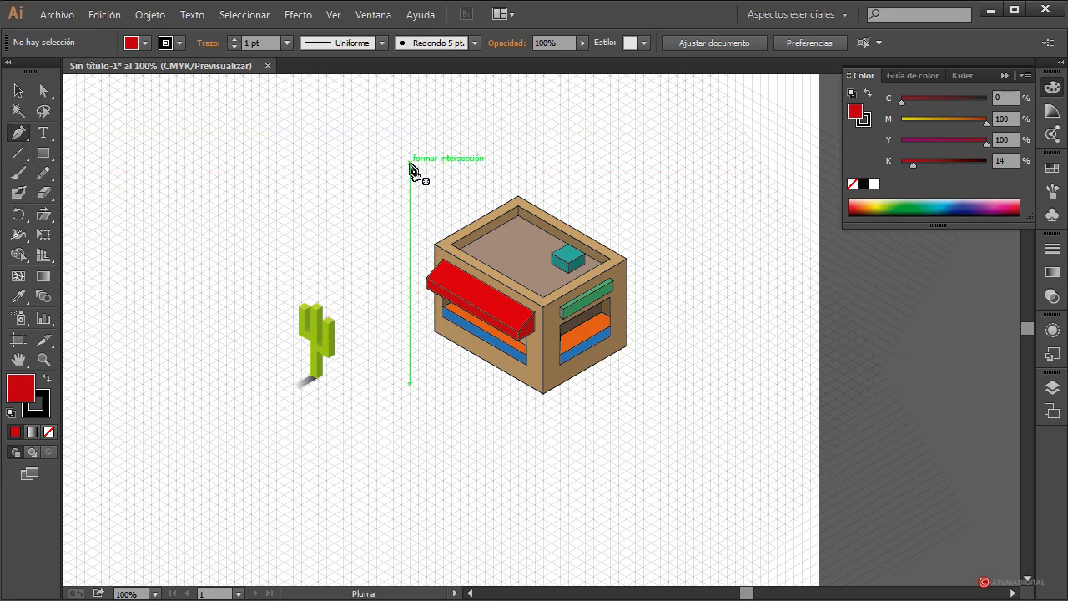
{"action": "left_click", "coordinate": [409, 162]}
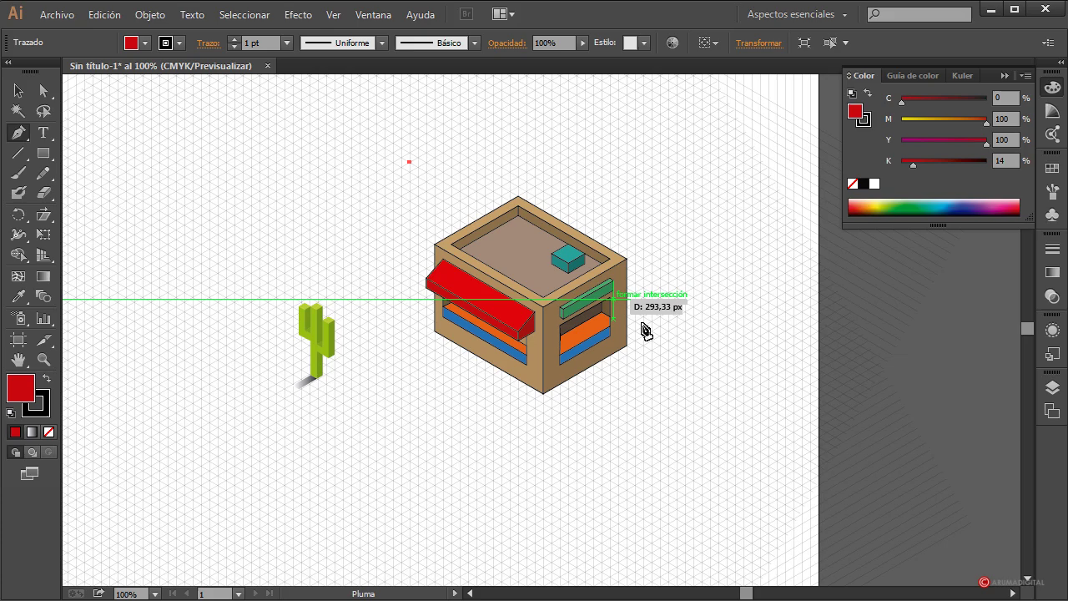
{"action": "left_click", "coordinate": [719, 362]}
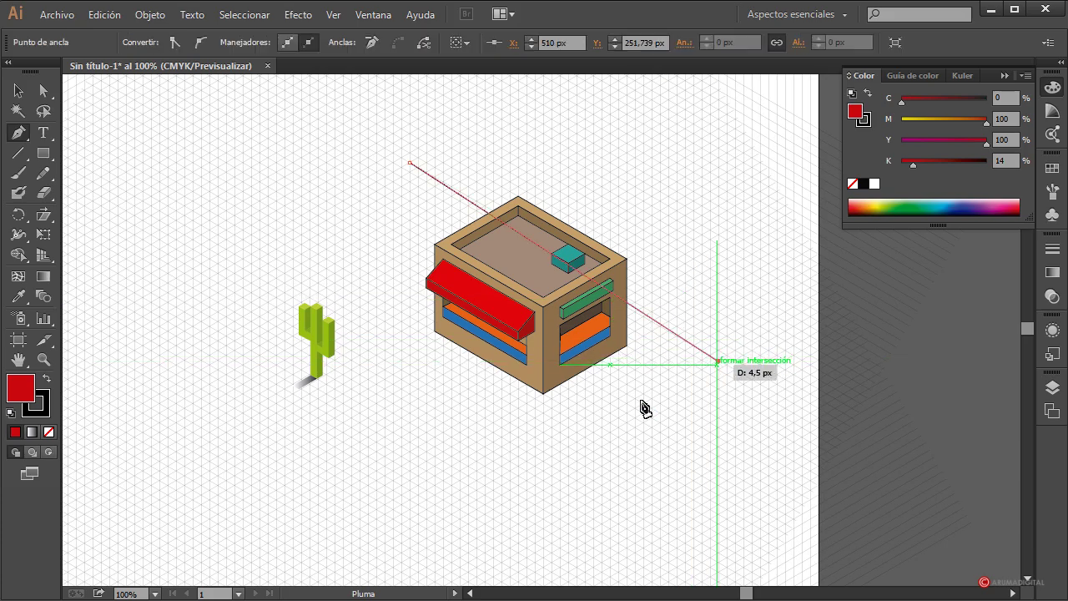
{"action": "left_click", "coordinate": [468, 548]}
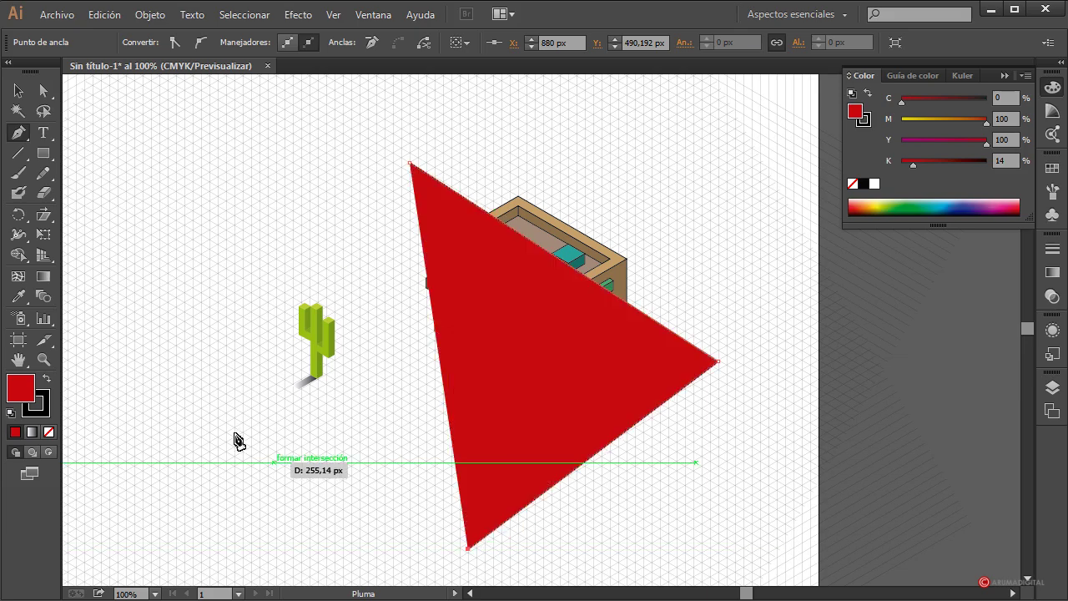
{"action": "left_click", "coordinate": [185, 351]}
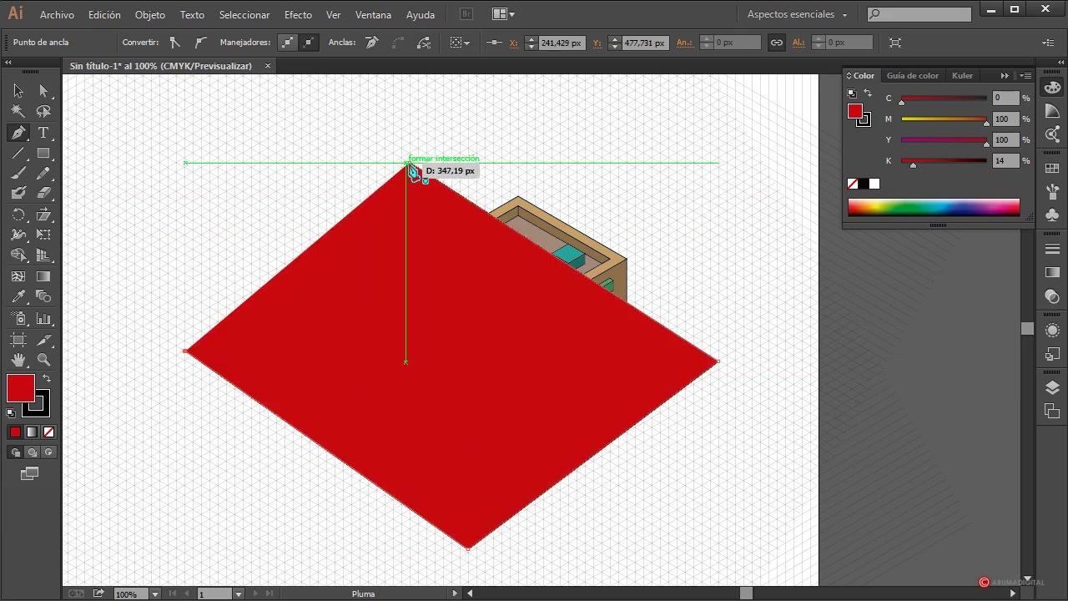
{"action": "left_click", "coordinate": [409, 163]}
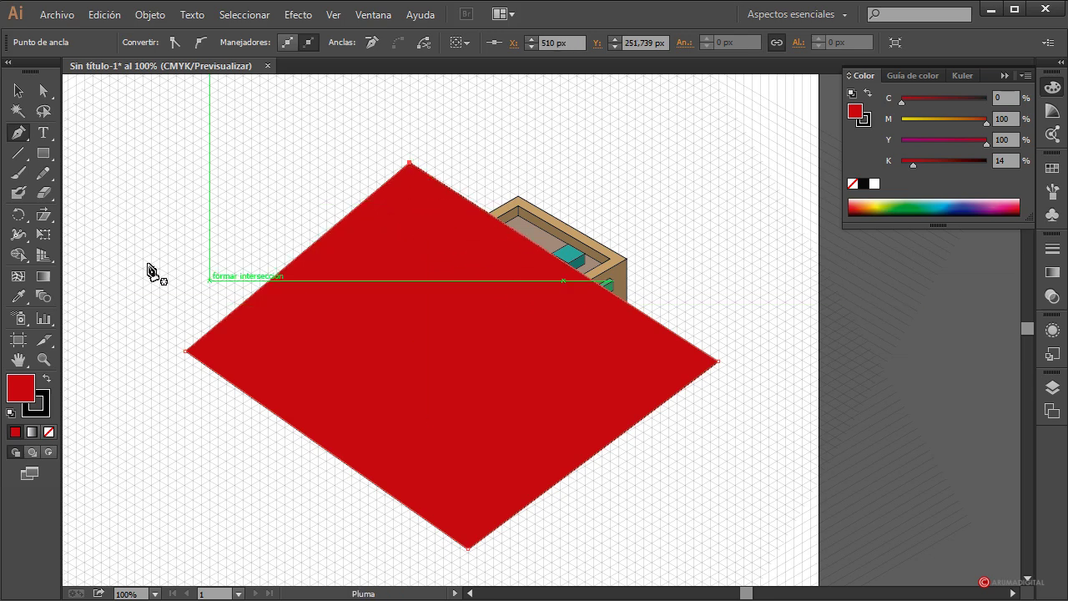
Step: Send the red ground plane to the back, behind the building and cactus
{"action": "left_click", "coordinate": [44, 90]}
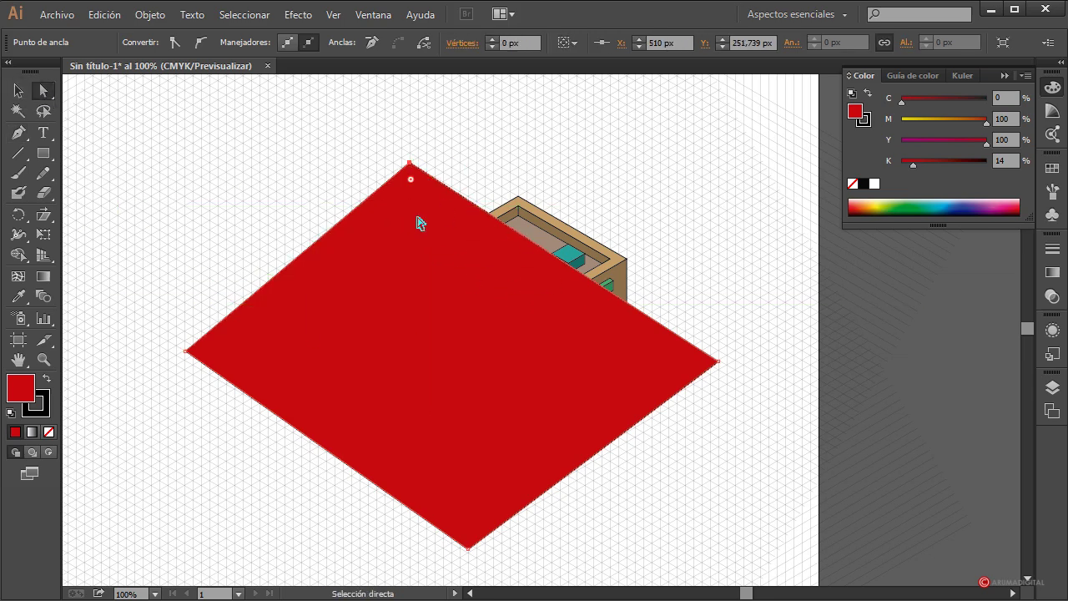
{"action": "left_click", "coordinate": [18, 90]}
{"action": "right_click", "coordinate": [389, 188]}
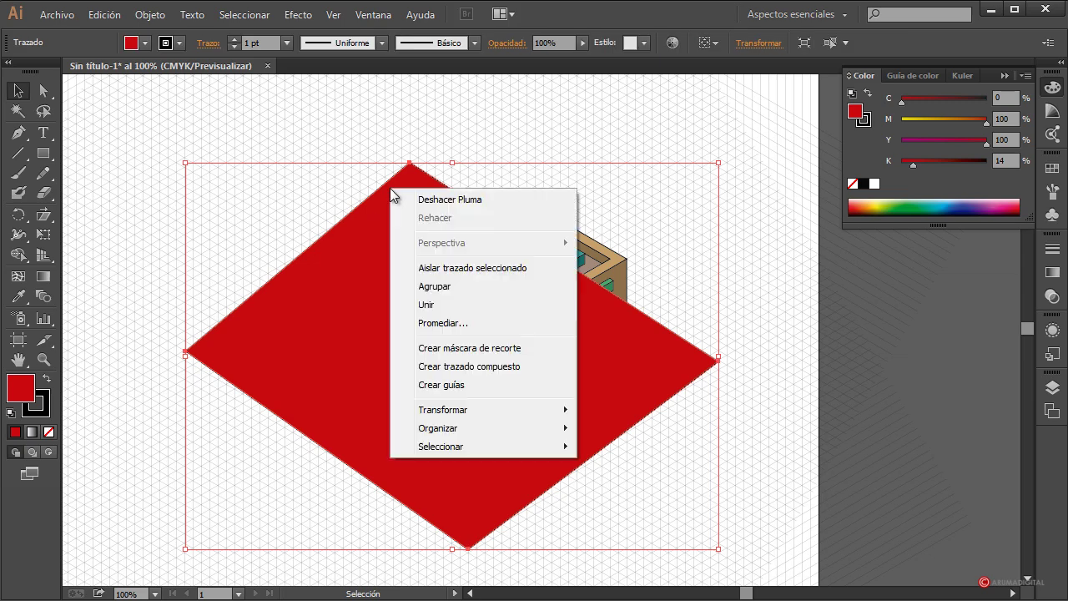
{"action": "mouse_move", "coordinate": [510, 431]}
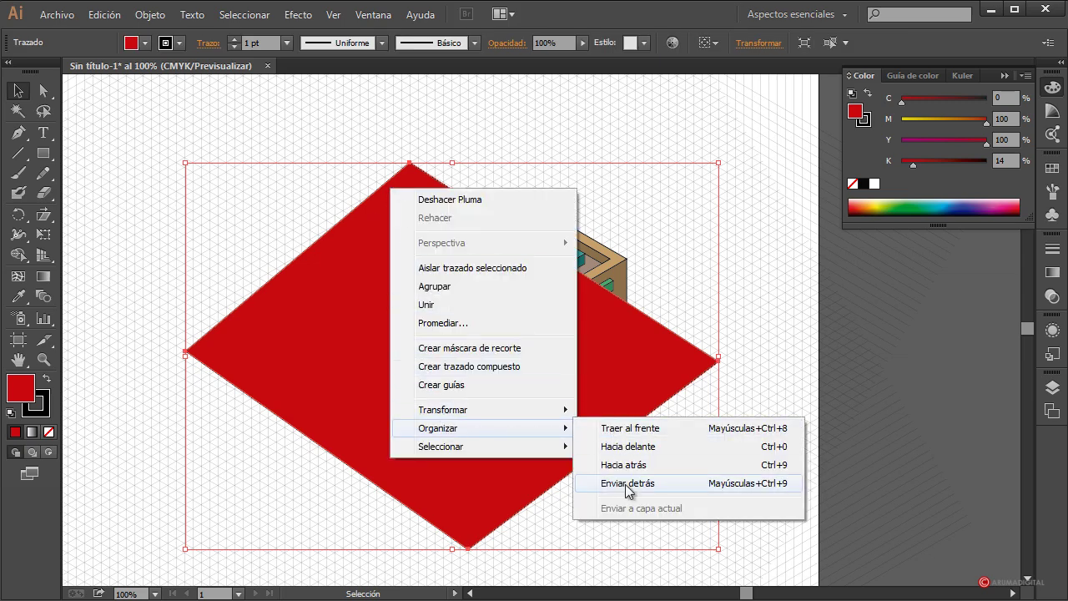
{"action": "left_click", "coordinate": [629, 489]}
Step: Reshape the ground plane along the isometric grid, moving its left corner to about X 137 px, Y 467 px and its right corner slightly outward
{"action": "left_click", "coordinate": [44, 90]}
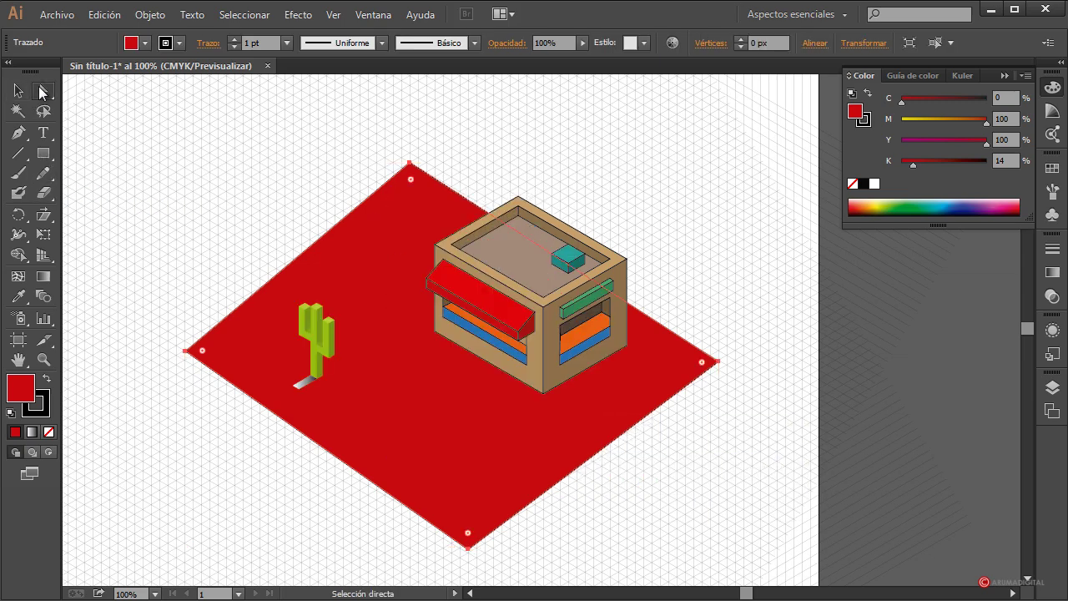
{"action": "left_click", "coordinate": [183, 357]}
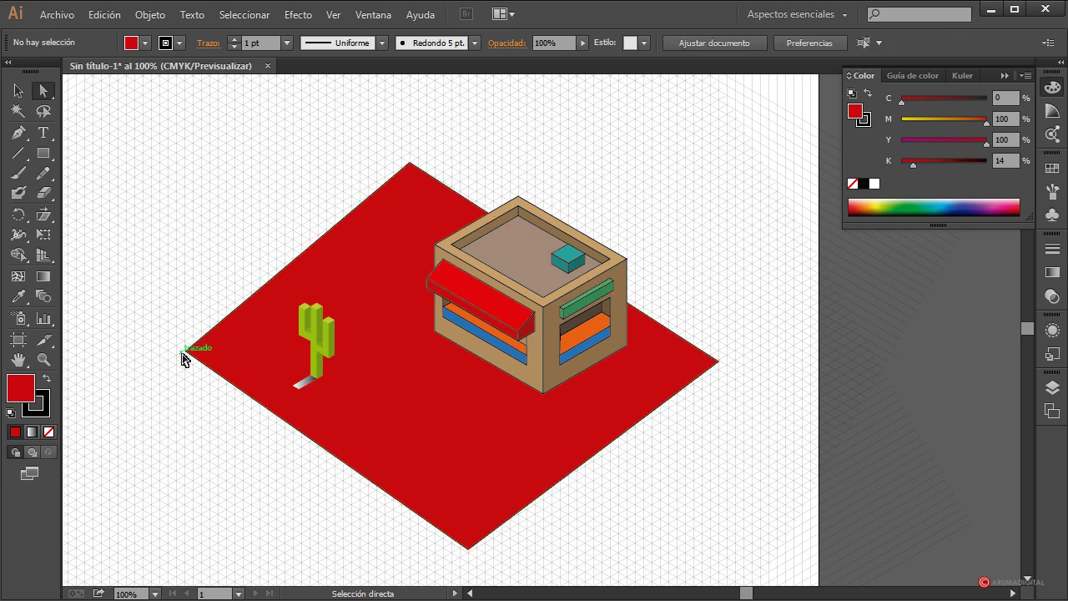
{"action": "left_click_drag", "start_coordinate": [185, 357], "coordinate": [161, 309]}
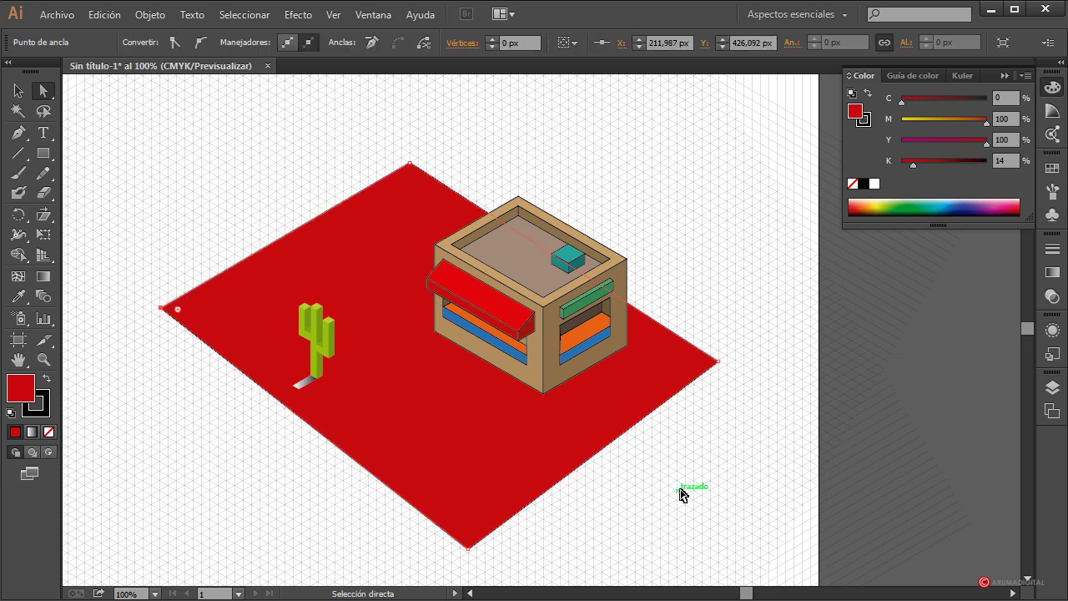
{"action": "left_click", "coordinate": [715, 365]}
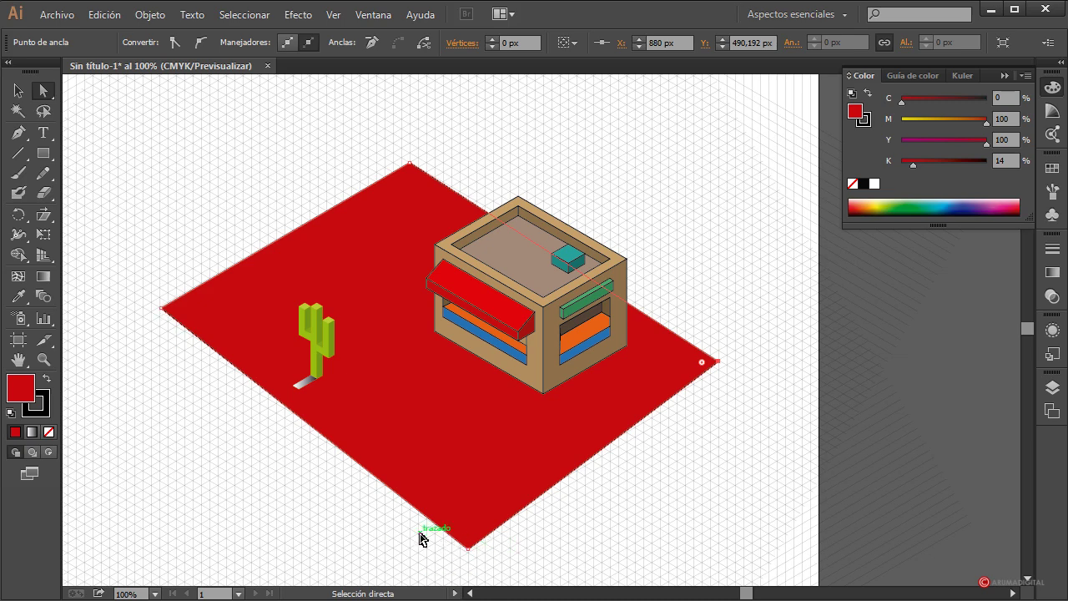
{"action": "left_click_drag", "start_coordinate": [160, 311], "coordinate": [121, 333]}
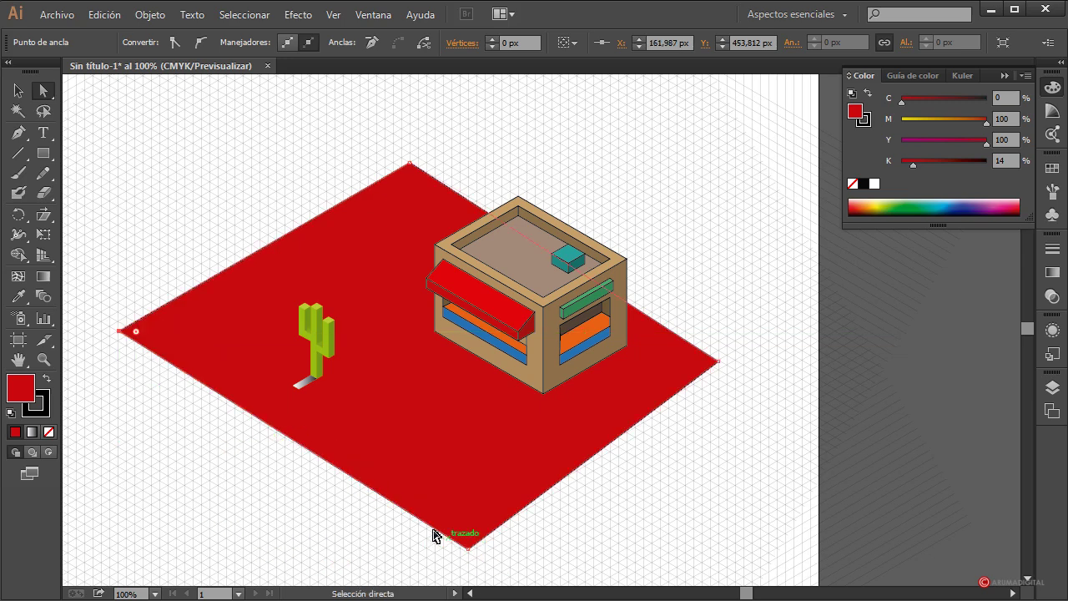
{"action": "left_click_drag", "start_coordinate": [122, 334], "coordinate": [100, 342]}
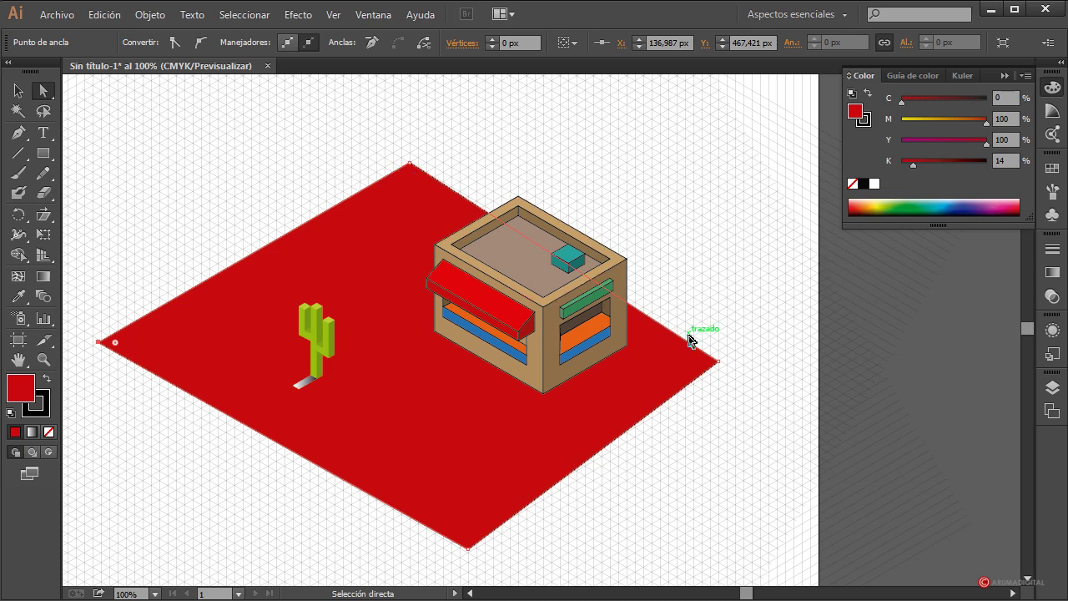
{"action": "left_click_drag", "start_coordinate": [719, 363], "coordinate": [735, 352]}
{"action": "left_click", "coordinate": [709, 523]}
Step: Move the whole ground plane down and to the left, clear of the building
{"action": "scroll", "coordinate": [615, 512], "scroll_direction": "down", "scroll_amount": 2}
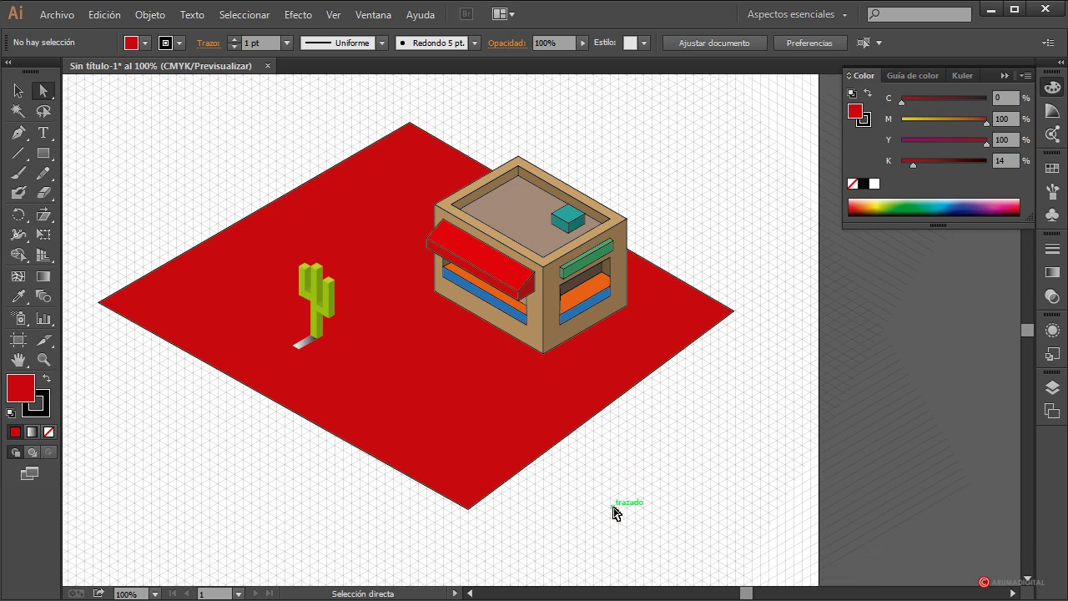
{"action": "scroll", "coordinate": [615, 513], "scroll_direction": "up", "scroll_amount": 3}
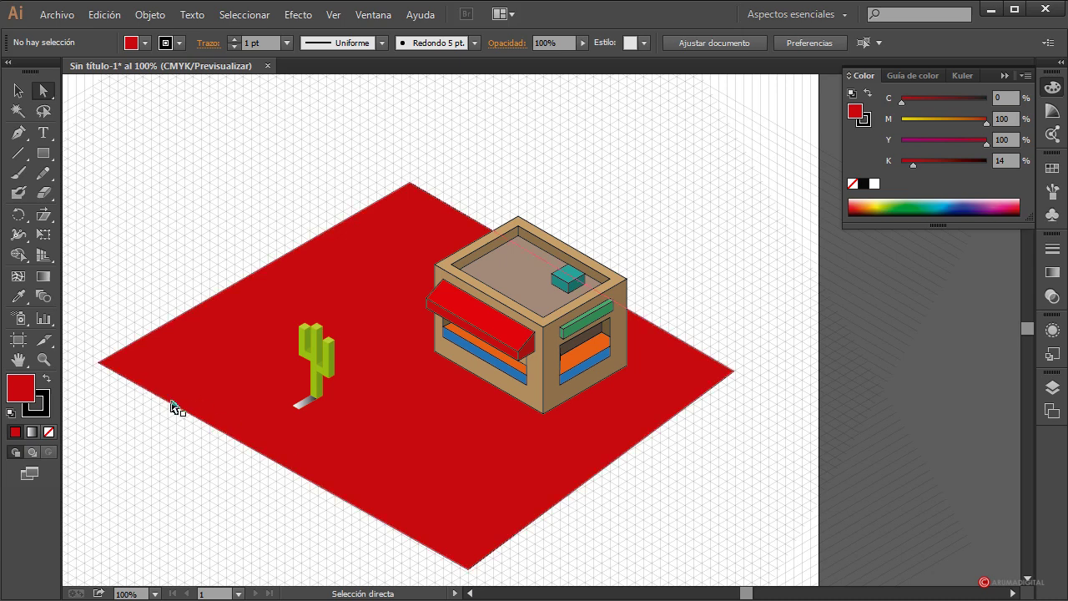
{"action": "scroll", "coordinate": [743, 453], "scroll_direction": "down", "scroll_amount": 3}
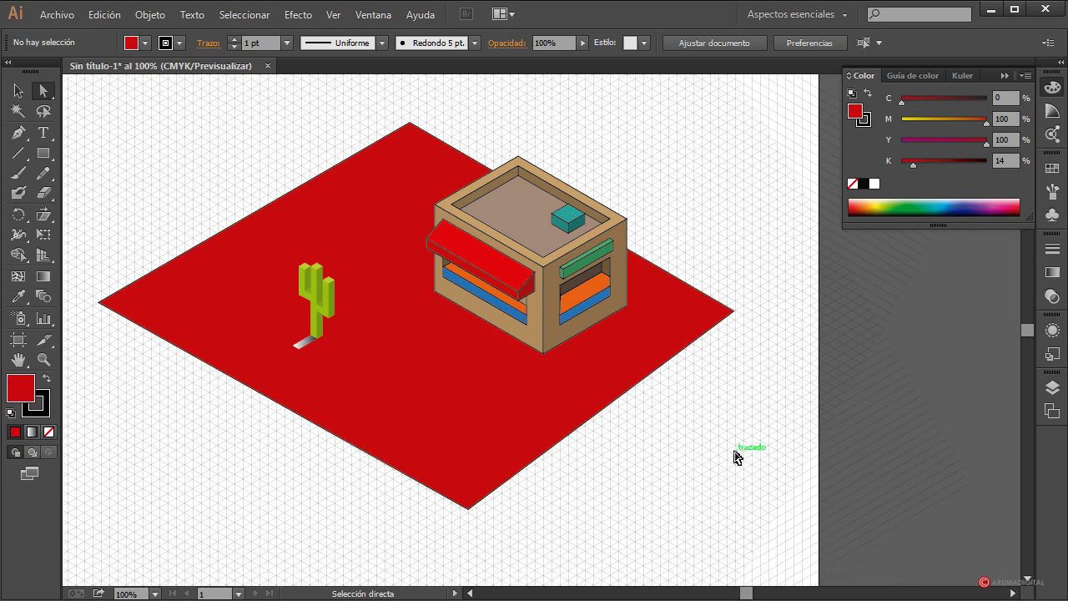
{"action": "scroll", "coordinate": [735, 453], "scroll_direction": "up", "scroll_amount": 3}
{"action": "key", "text": "v"}
{"action": "left_click", "coordinate": [309, 266]}
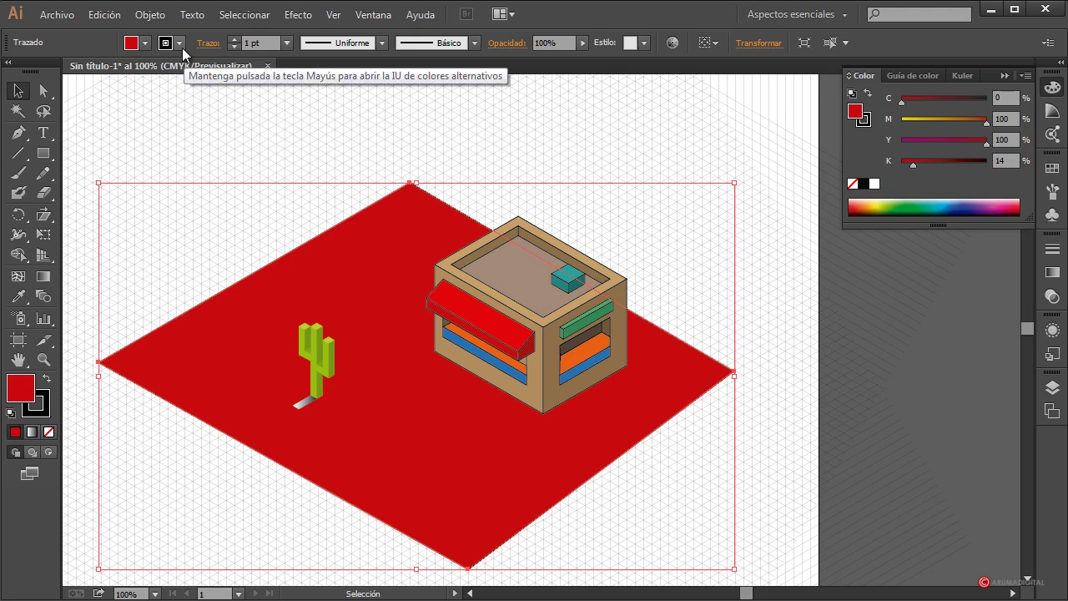
{"action": "left_click", "coordinate": [559, 188]}
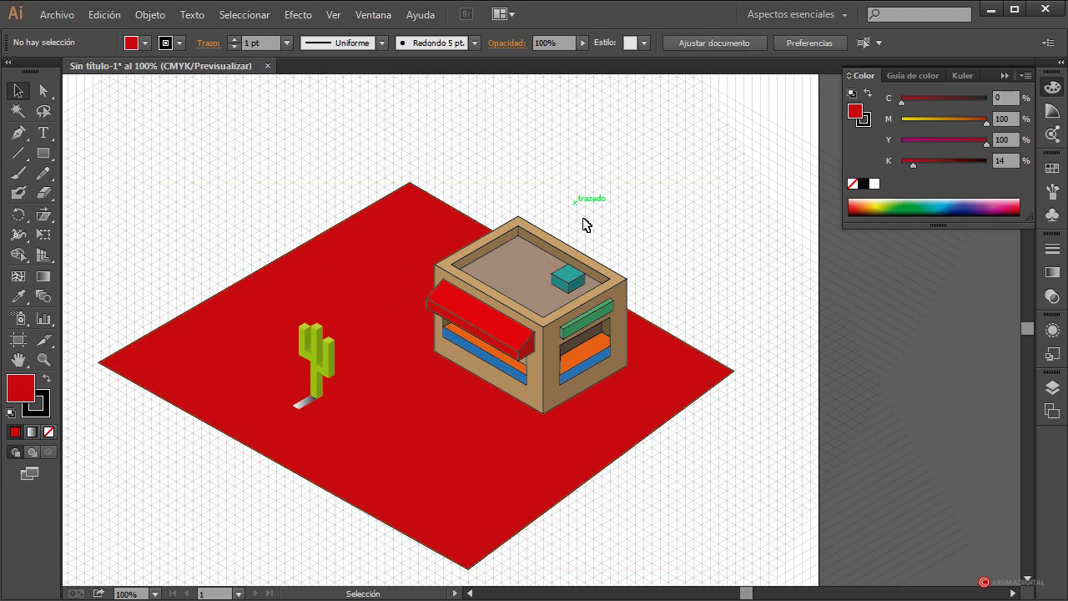
{"action": "left_click", "coordinate": [643, 340]}
{"action": "left_click_drag", "start_coordinate": [643, 341], "coordinate": [429, 478]}
Step: Select all of the building's shapes, including the awning, and remove their stroke
{"action": "left_click_drag", "start_coordinate": [666, 155], "coordinate": [551, 384]}
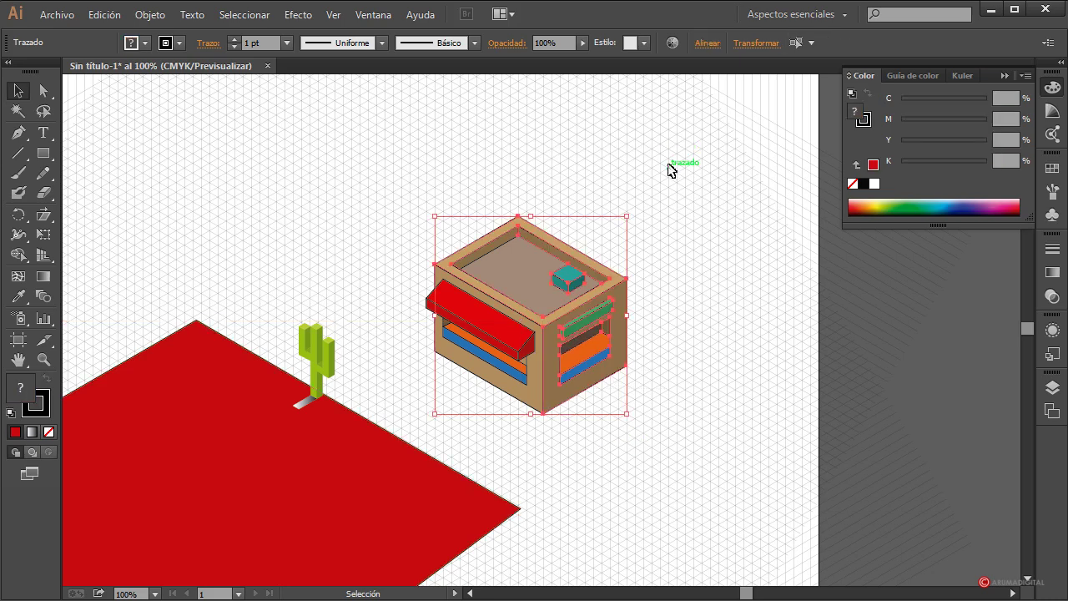
{"action": "left_click_drag", "start_coordinate": [670, 166], "coordinate": [424, 417]}
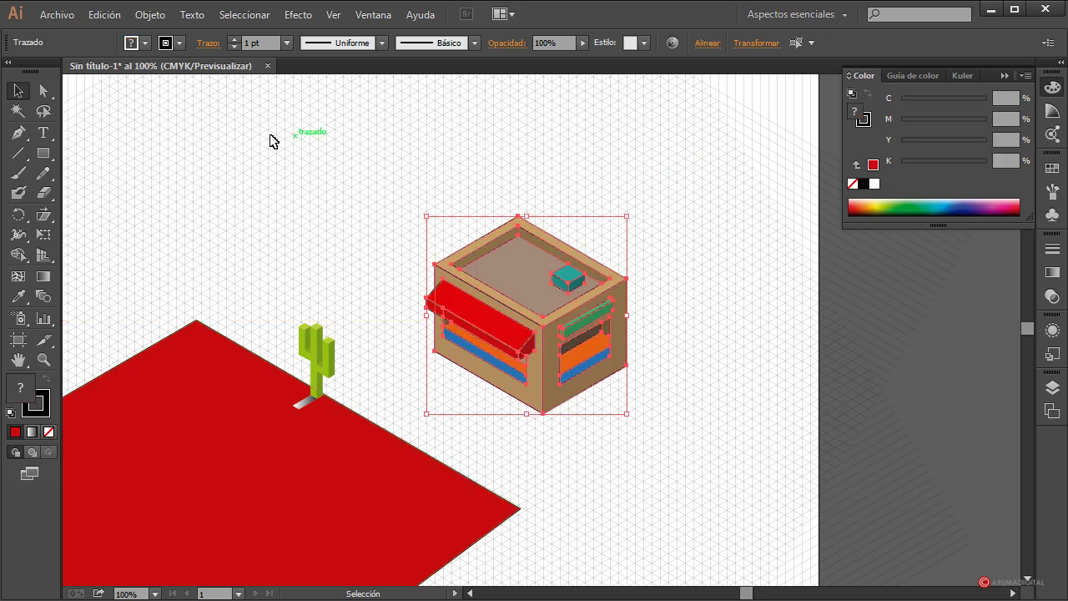
{"action": "left_click", "coordinate": [178, 43]}
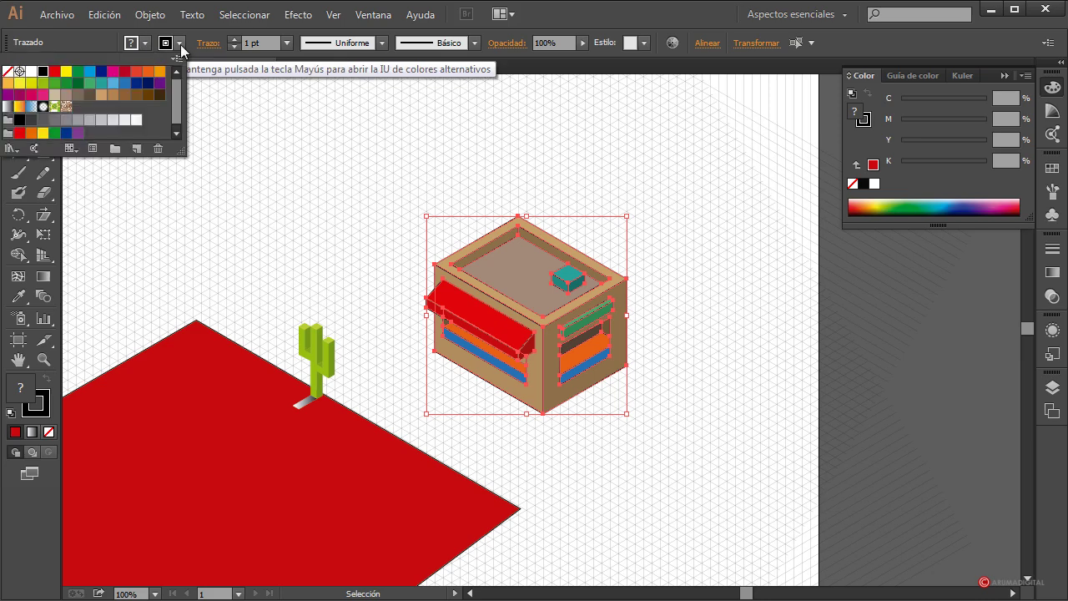
{"action": "left_click", "coordinate": [12, 72]}
{"action": "left_click", "coordinate": [261, 144]}
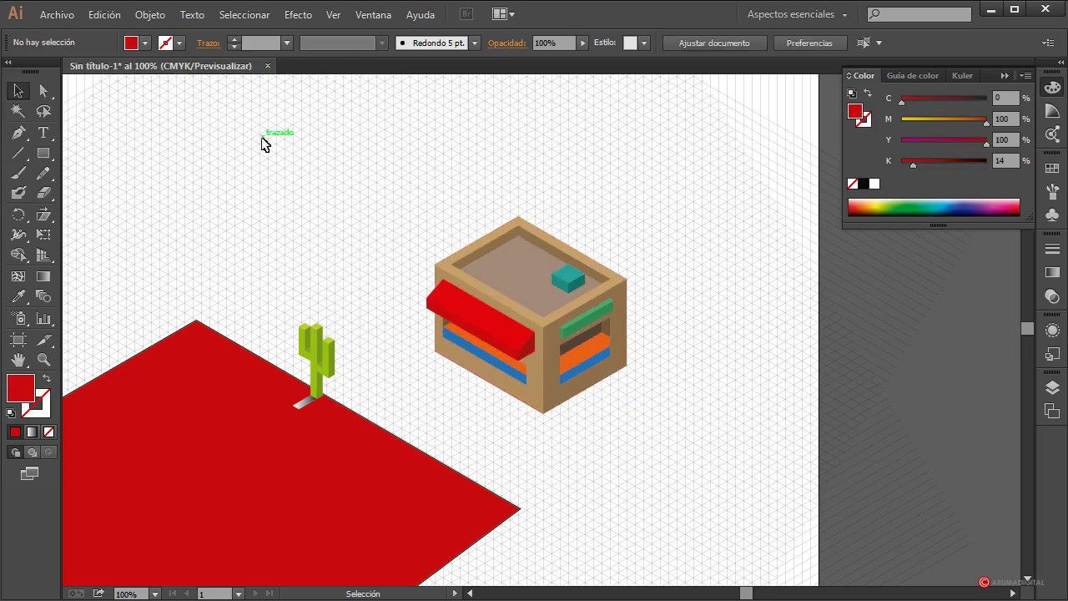
Step: Give the orange face in the window of the building's right wall a black stroke
{"action": "left_click", "coordinate": [592, 358]}
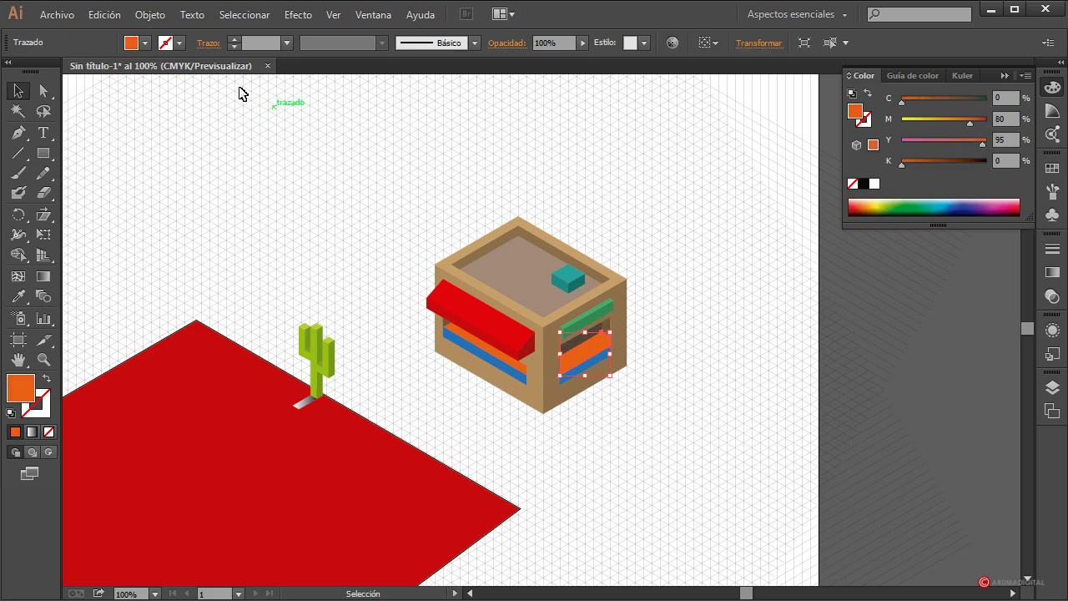
{"action": "left_click", "coordinate": [179, 43]}
{"action": "left_click", "coordinate": [42, 71]}
{"action": "left_click", "coordinate": [334, 210]}
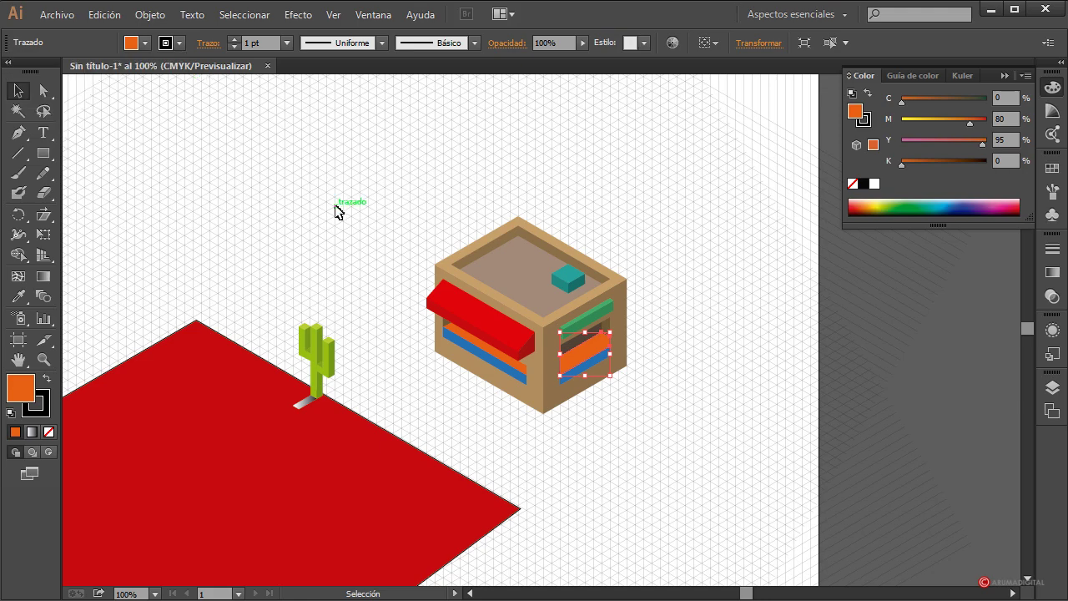
{"action": "left_click", "coordinate": [576, 399]}
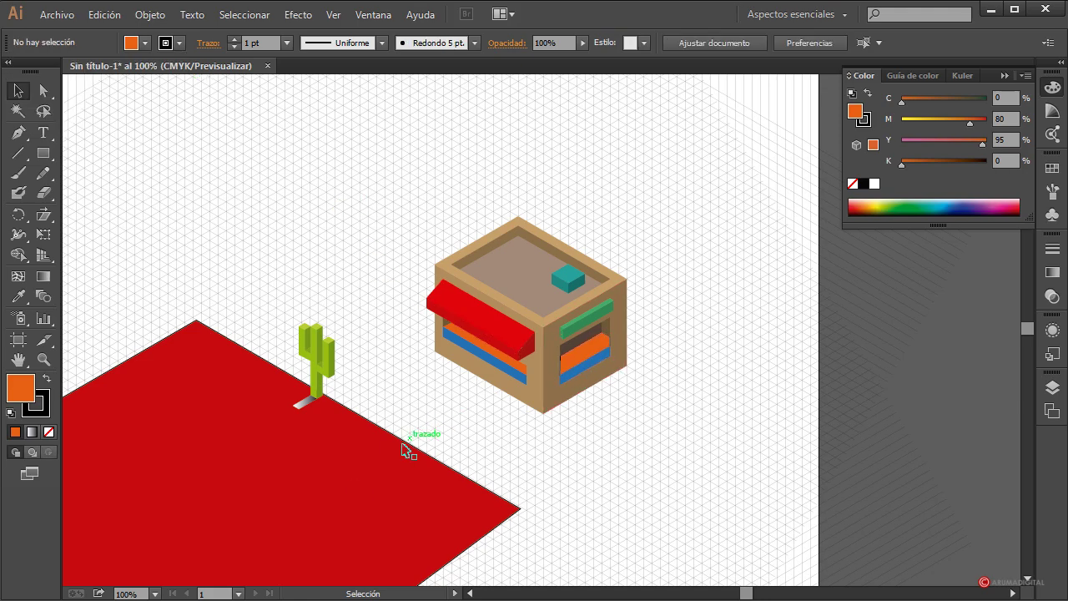
Step: Move the ground plane back beneath the building and cactus, and place its front corner at about X 556 px, Y 674 px
{"action": "left_click_drag", "start_coordinate": [418, 466], "coordinate": [588, 351]}
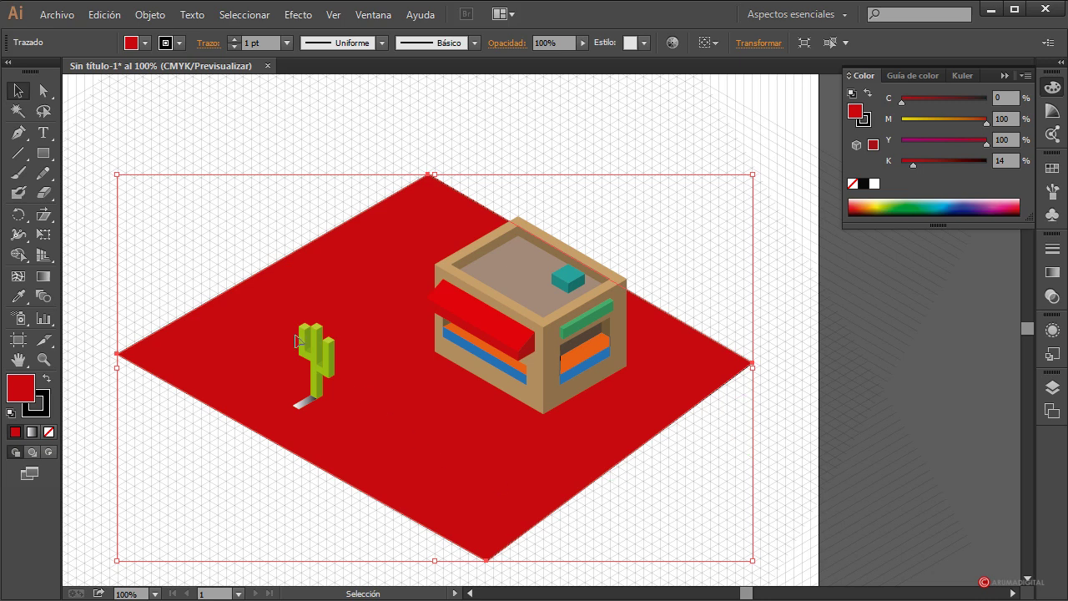
{"action": "left_click", "coordinate": [43, 90]}
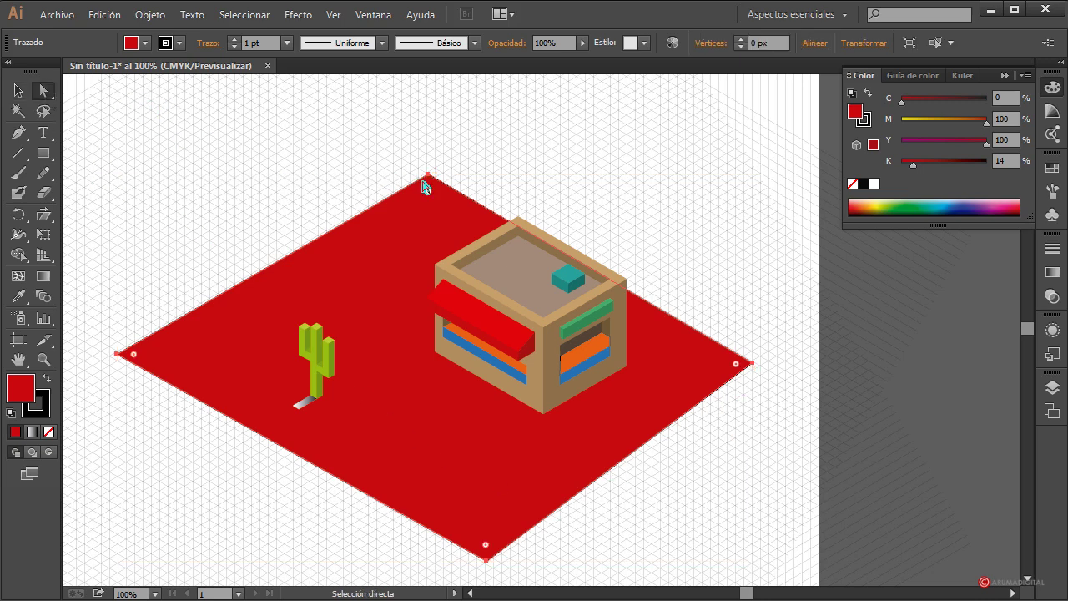
{"action": "left_click", "coordinate": [431, 177]}
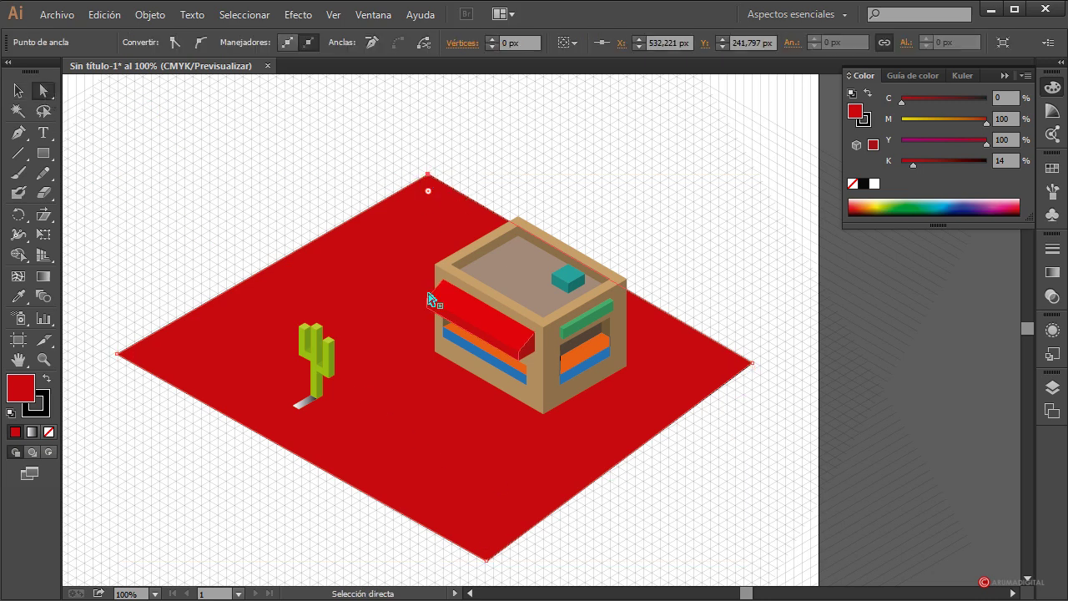
{"action": "left_click_drag", "start_coordinate": [487, 559], "coordinate": [449, 543]}
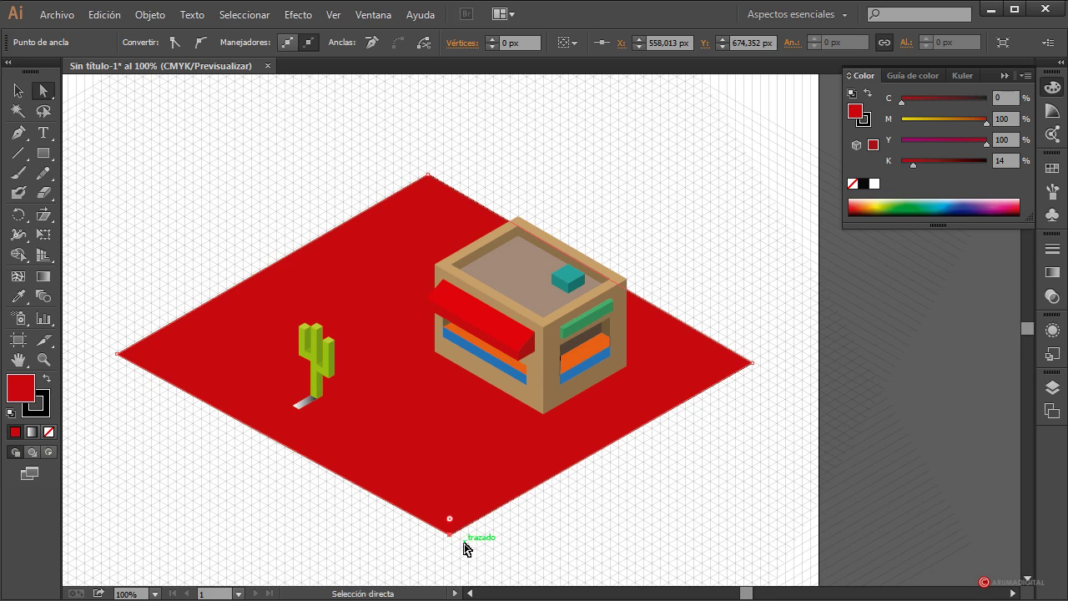
{"action": "key", "text": "Left"}
{"action": "key", "text": "Left"}
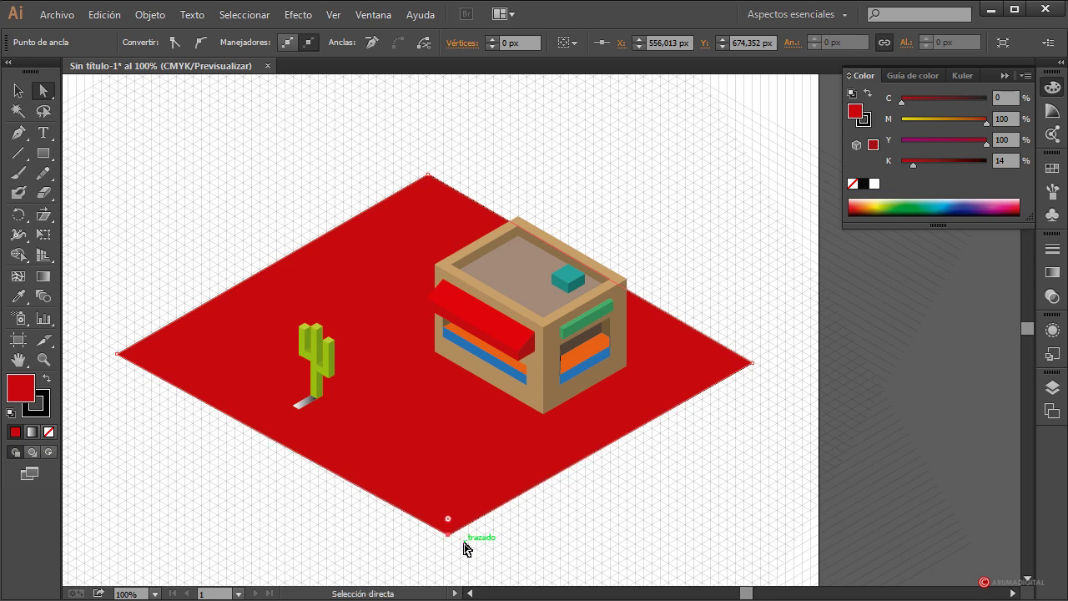
Step: Nudge the ground plane's front corner to about X 548 px, Y 677 px
{"action": "key", "text": "Left"}
{"action": "key", "text": "Left"}
{"action": "key", "text": "Left"}
{"action": "key", "text": "Left"}
{"action": "key", "text": "Left"}
{"action": "key", "text": "Left"}
{"action": "key", "text": "Left"}
{"action": "key", "text": "Left"}
{"action": "key", "text": "Down"}
{"action": "key", "text": "Down"}
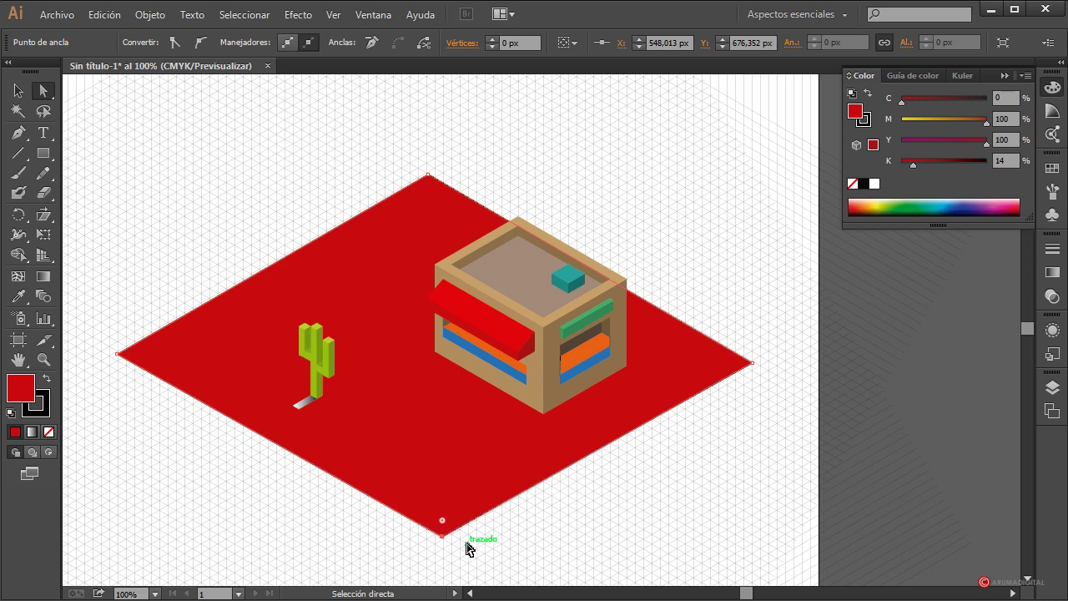
Step: Recolour the ground plane from red to sandy yellow by setting its fill's magenta to 21%
{"action": "left_click", "coordinate": [13, 97]}
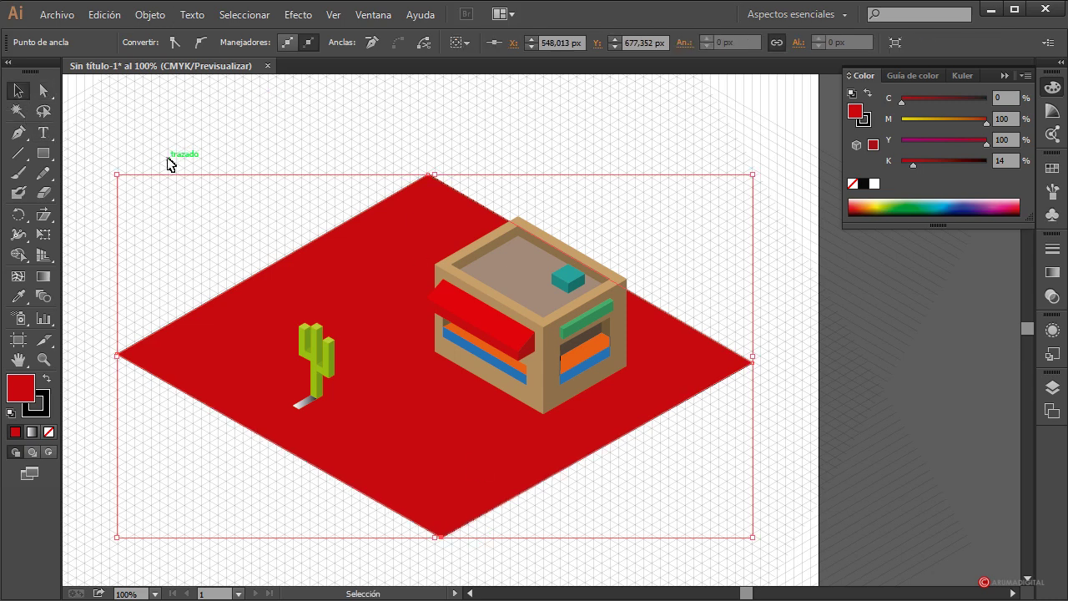
{"action": "left_click", "coordinate": [170, 162]}
{"action": "left_click", "coordinate": [443, 232]}
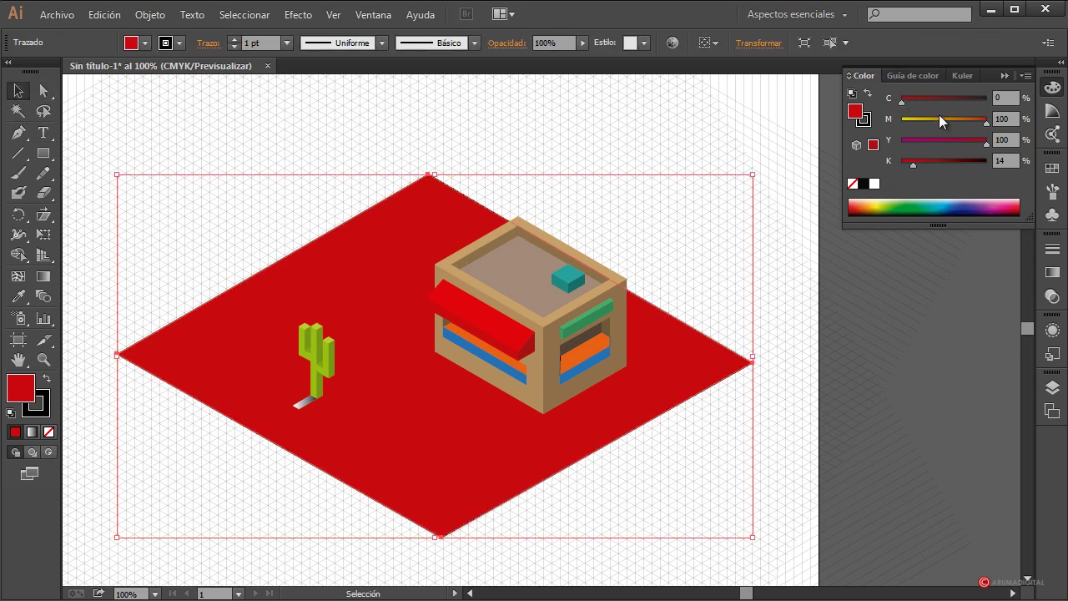
{"action": "left_click_drag", "start_coordinate": [939, 120], "coordinate": [921, 123]}
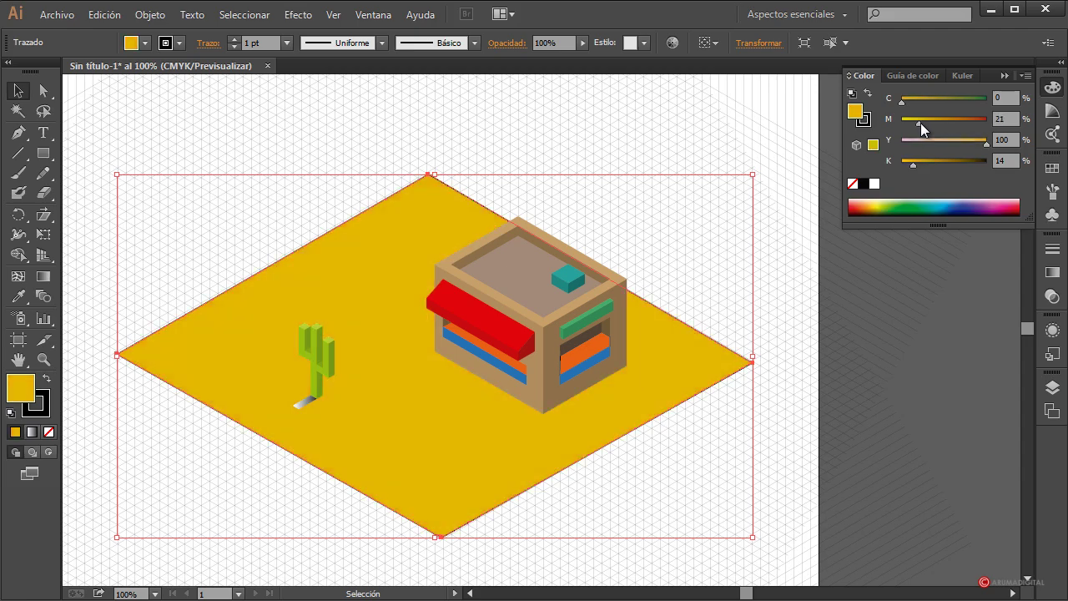
{"action": "left_click", "coordinate": [191, 496]}
Step: Inside the cactus group, set the shadow shape to the Multiplicar blend mode with 56% opacity
{"action": "left_click", "coordinate": [307, 406]}
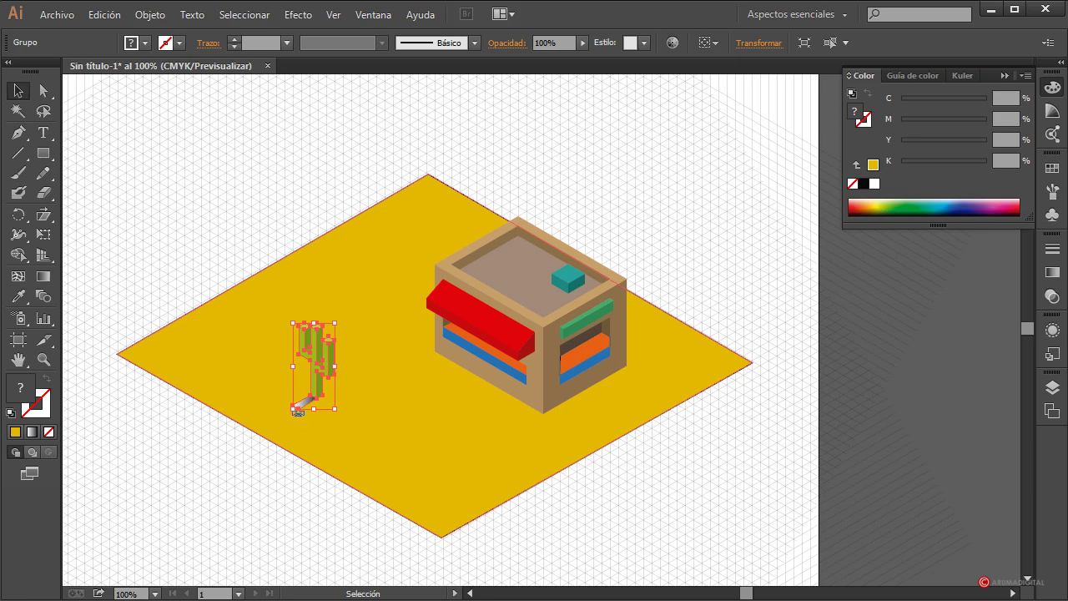
{"action": "left_click_drag", "start_coordinate": [298, 411], "coordinate": [300, 406]}
{"action": "double_click", "coordinate": [305, 406]}
{"action": "left_click", "coordinate": [305, 404]}
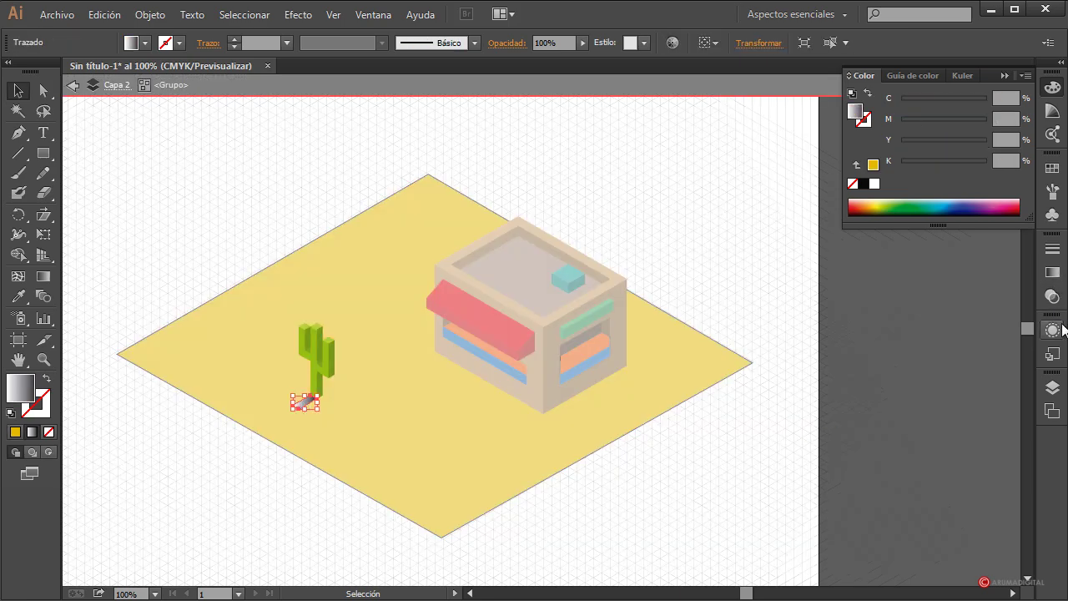
{"action": "left_click", "coordinate": [1057, 298]}
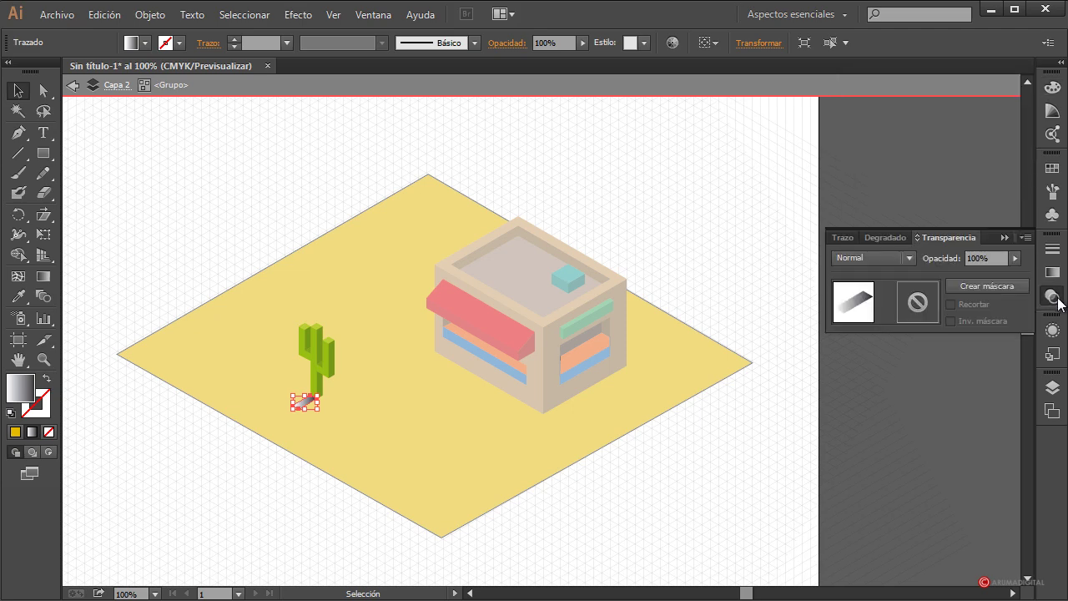
{"action": "left_click", "coordinate": [906, 261]}
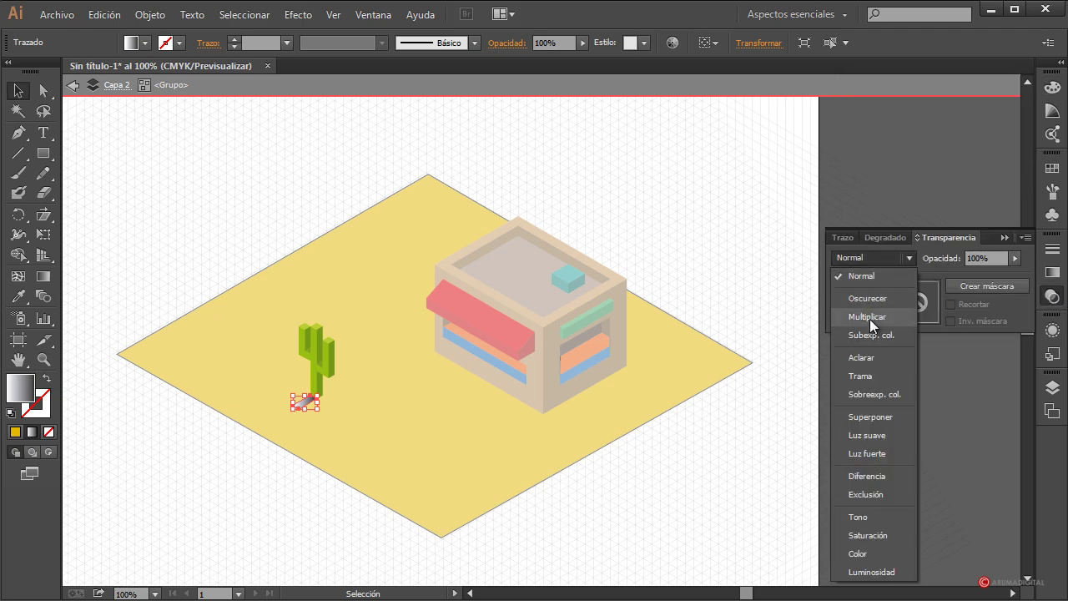
{"action": "left_click", "coordinate": [870, 317]}
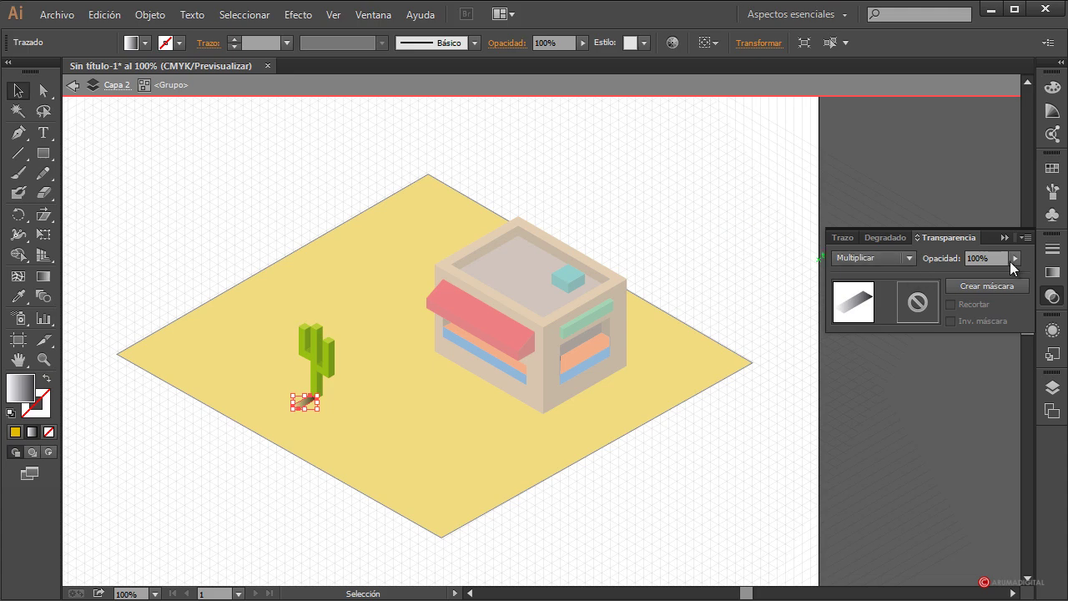
{"action": "left_click", "coordinate": [1012, 259]}
{"action": "double_click", "coordinate": [742, 208]}
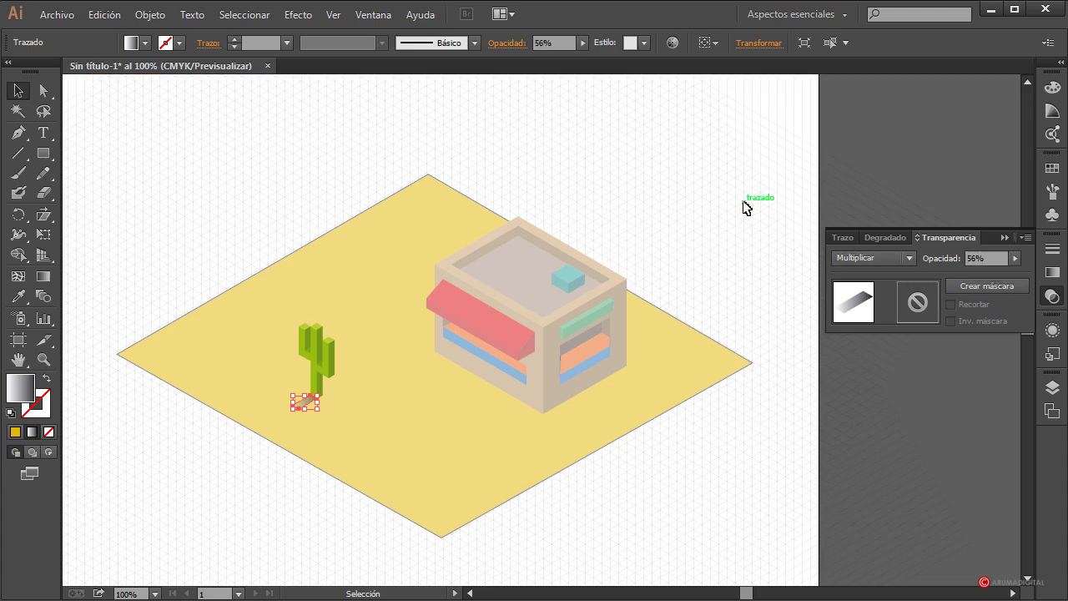
{"action": "left_click", "coordinate": [743, 208]}
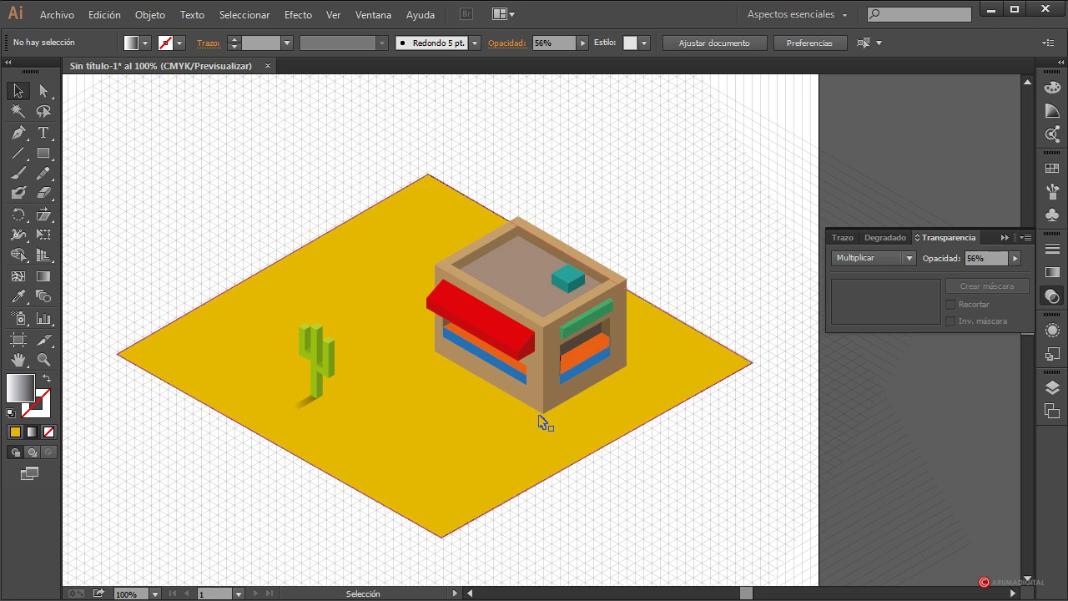
Step: Draw a closed four-sided shadow shape with the Pen along the base of the building's awning wall, extending onto the ground
{"action": "left_click", "coordinate": [18, 134]}
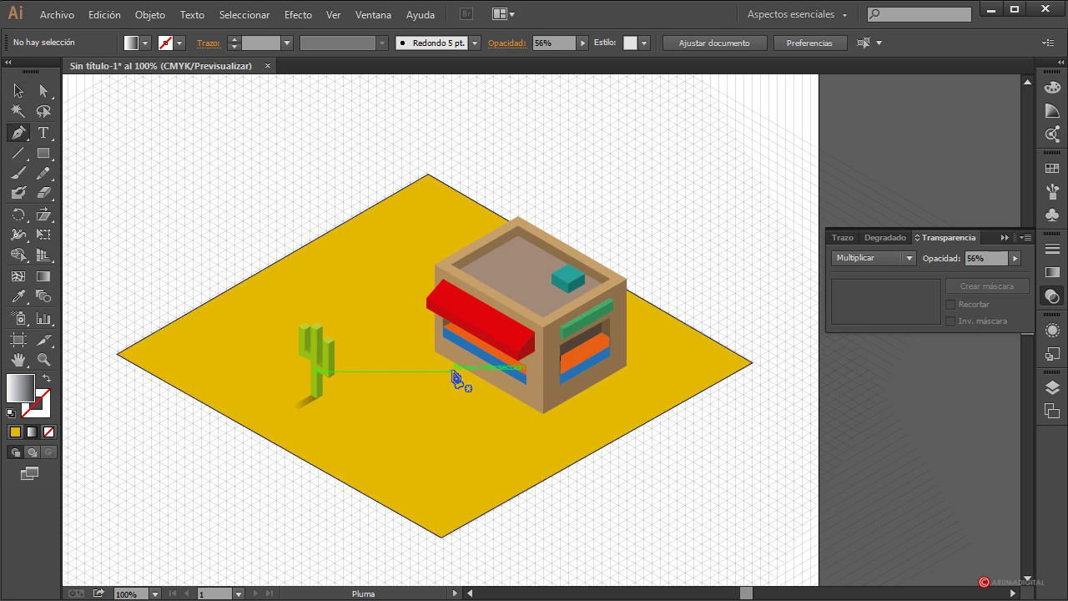
{"action": "left_click", "coordinate": [435, 351]}
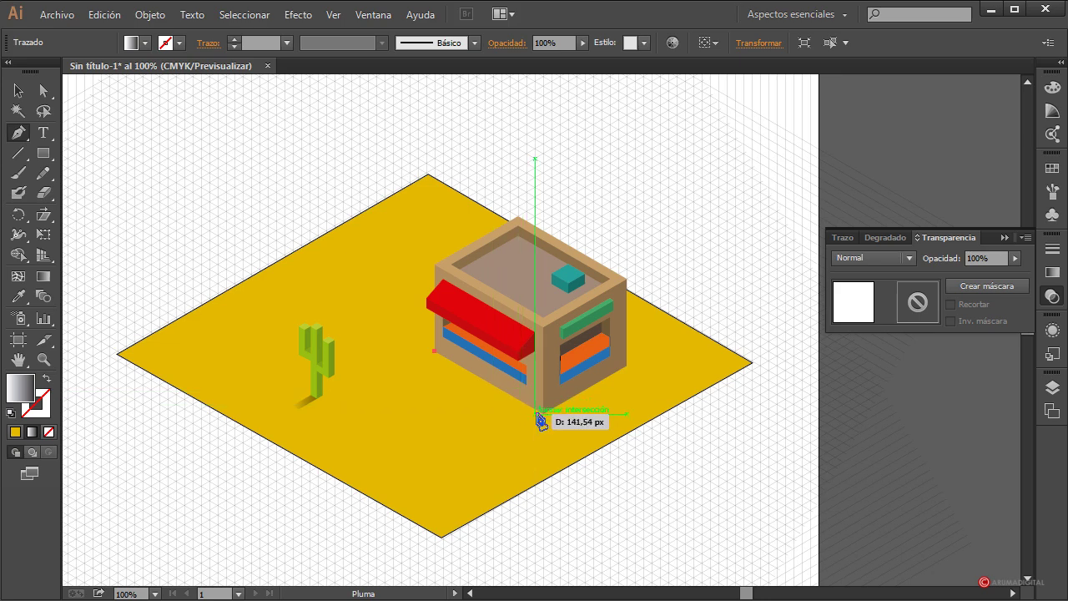
{"action": "left_click", "coordinate": [544, 411]}
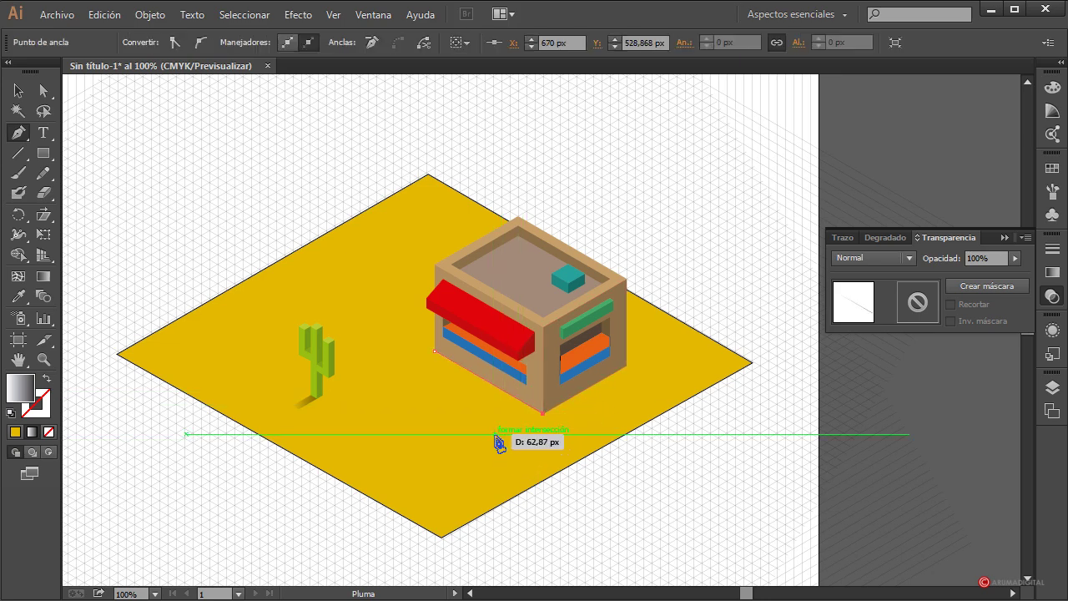
{"action": "left_click", "coordinate": [498, 435]}
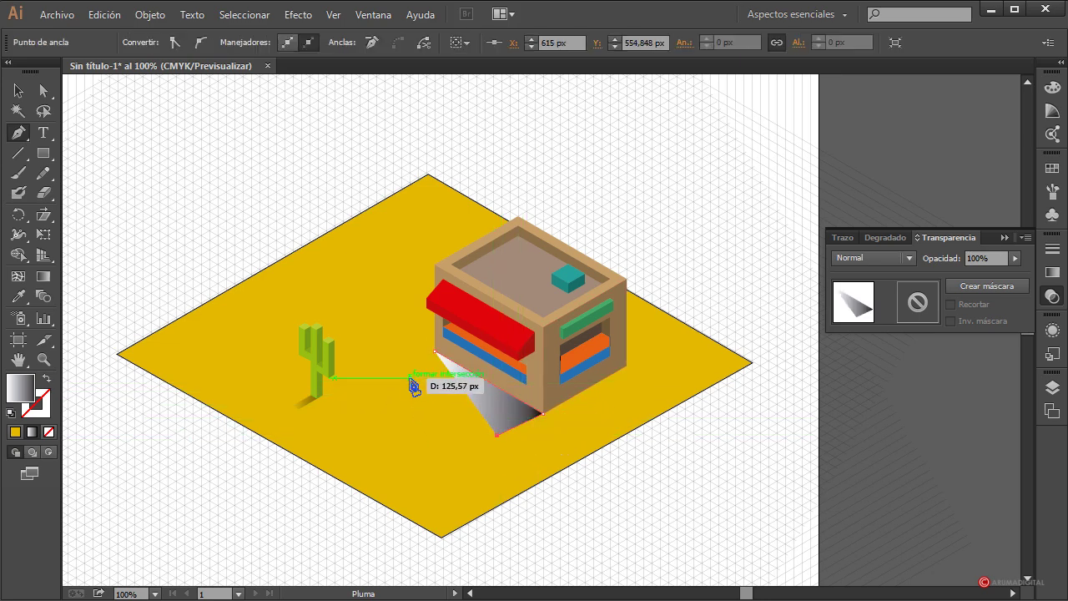
{"action": "left_click", "coordinate": [393, 378]}
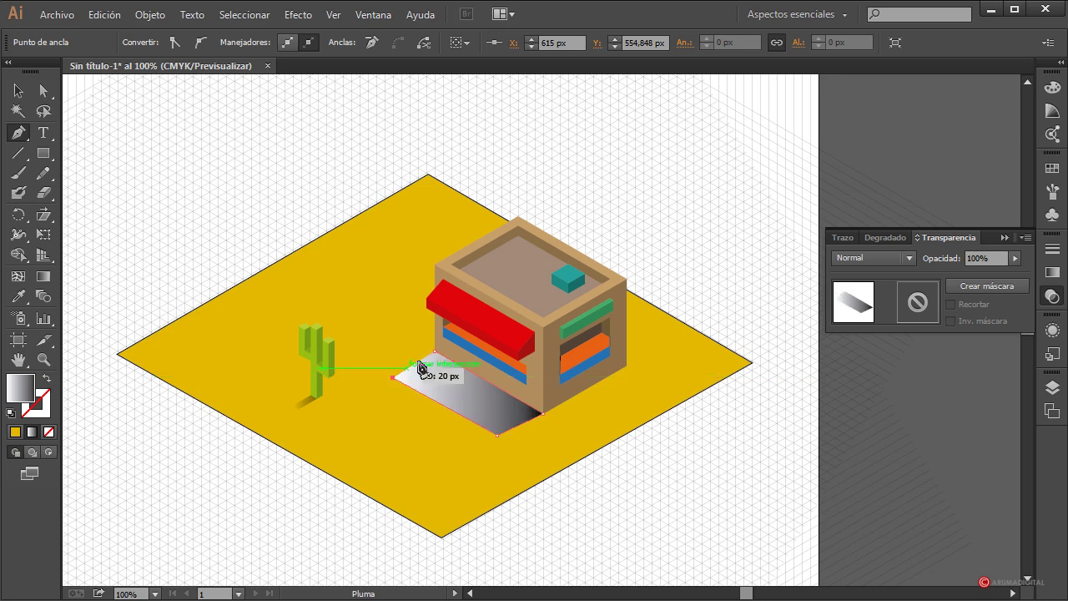
{"action": "left_click", "coordinate": [435, 352]}
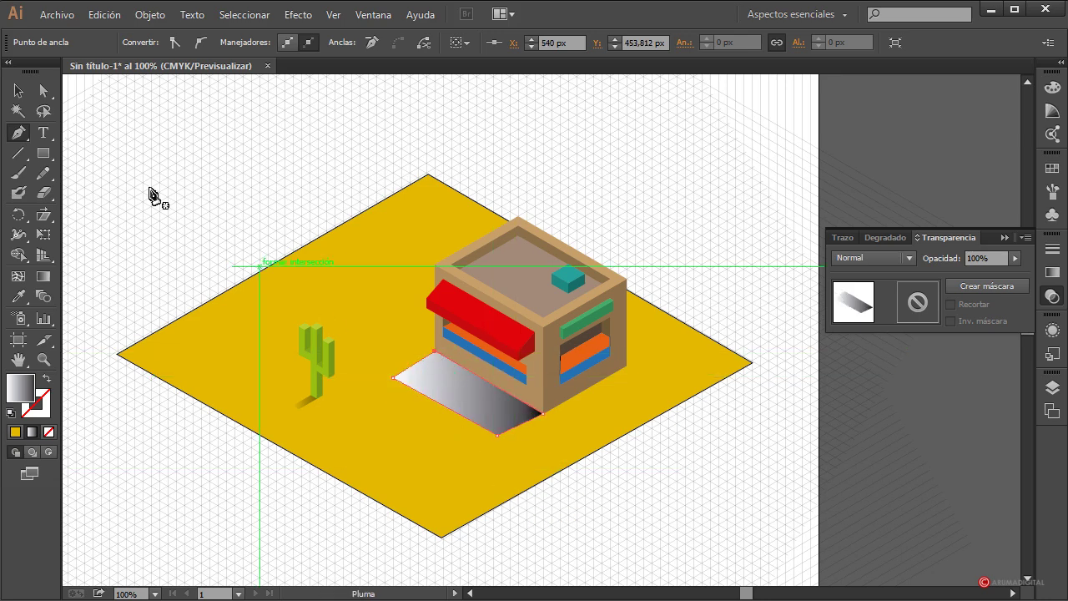
Step: Move the building shadow's outer corner nearest the cactus to about X 492 px, Y 481 px
{"action": "left_click", "coordinate": [44, 90]}
{"action": "left_click", "coordinate": [365, 345]}
{"action": "left_click_drag", "start_coordinate": [393, 377], "coordinate": [394, 377]}
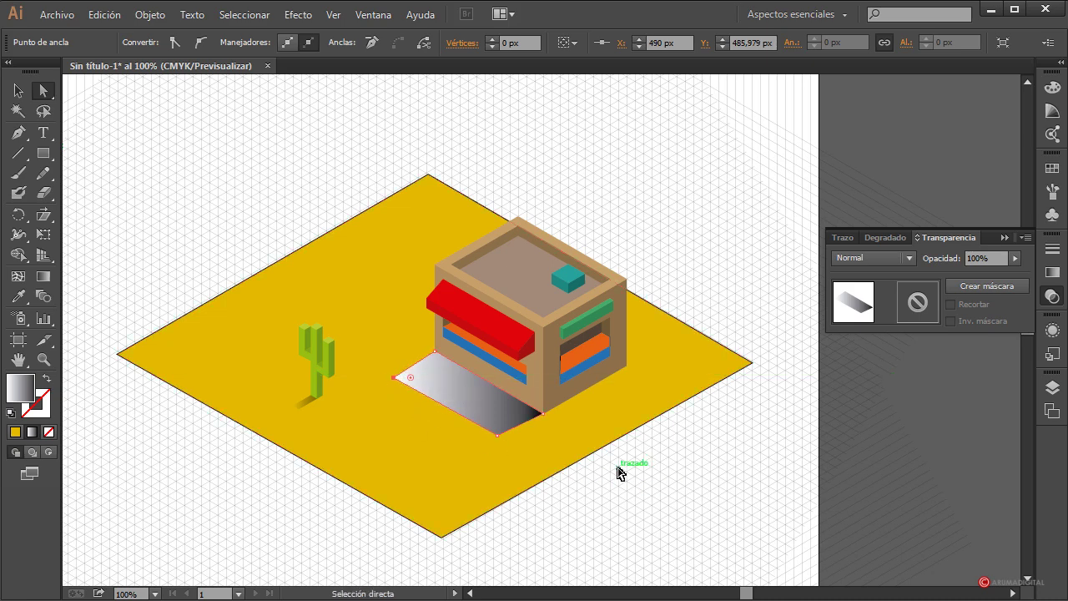
{"action": "key", "text": "Up"}
{"action": "key", "text": "Up"}
{"action": "key", "text": "Up"}
{"action": "key", "text": "Up"}
{"action": "key", "text": "Up"}
{"action": "key", "text": "Up"}
{"action": "key", "text": "Up"}
{"action": "key", "text": "Up"}
{"action": "key", "text": "Up"}
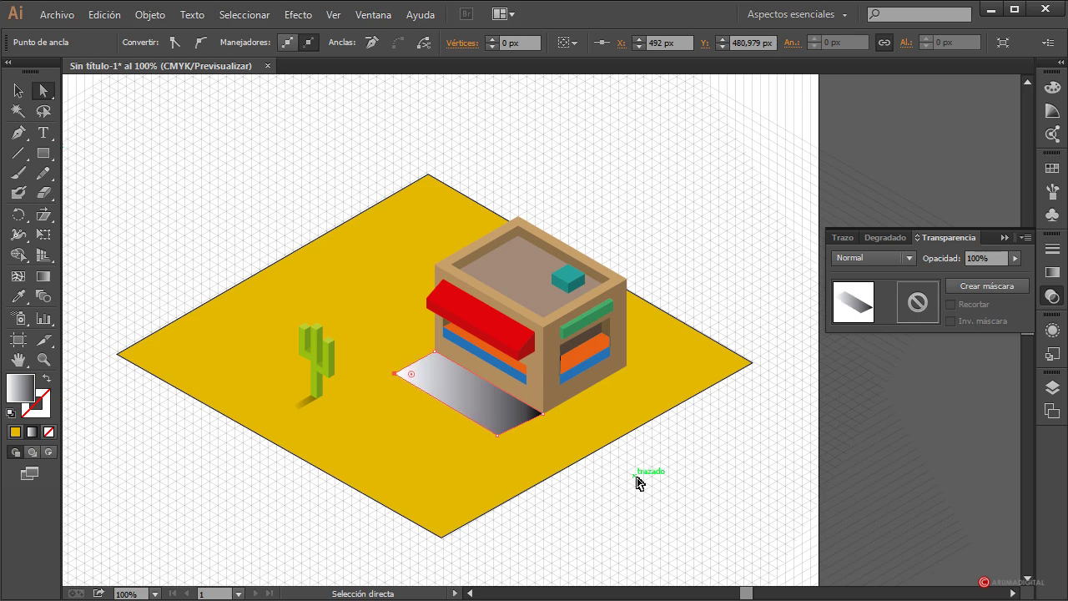
{"action": "left_click", "coordinate": [640, 482]}
Step: Set the building shadow's linear gradient angle to 60° and change its black end to a mid grey
{"action": "left_click", "coordinate": [515, 419]}
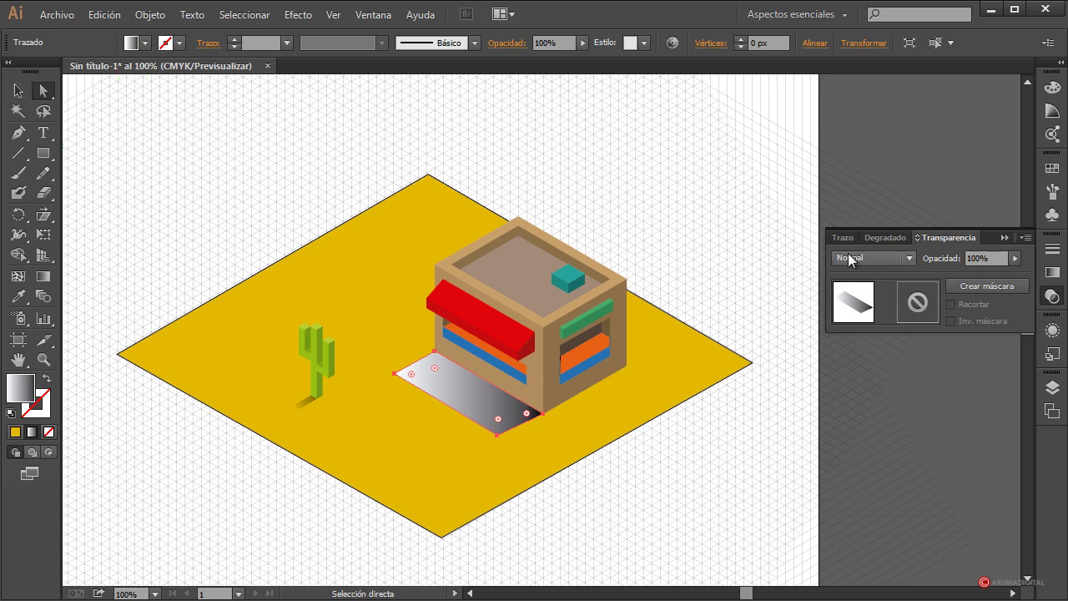
{"action": "left_click", "coordinate": [1052, 273]}
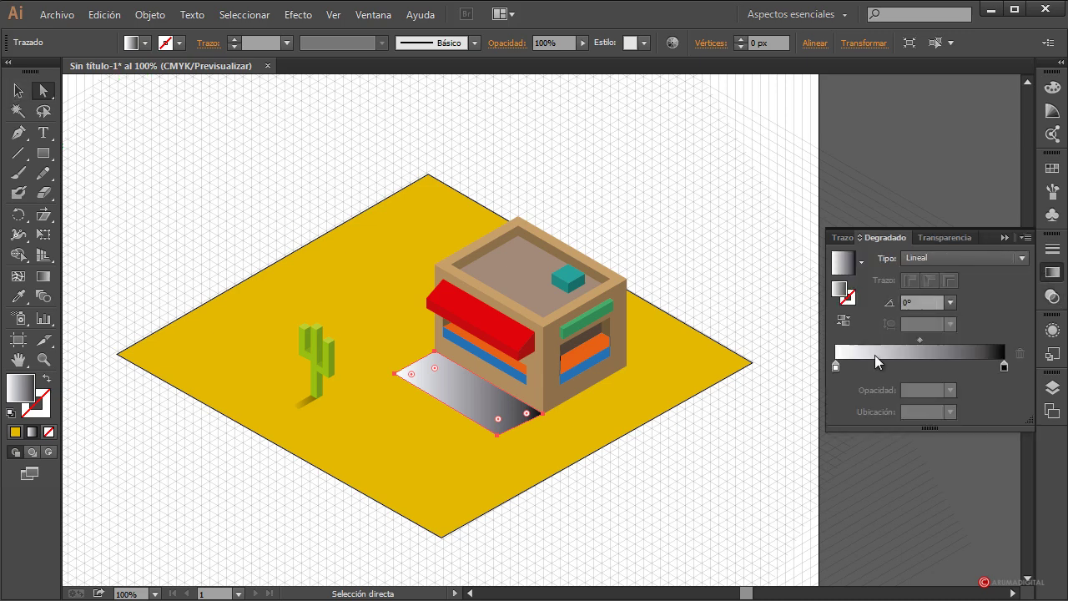
{"action": "left_click", "coordinate": [950, 303]}
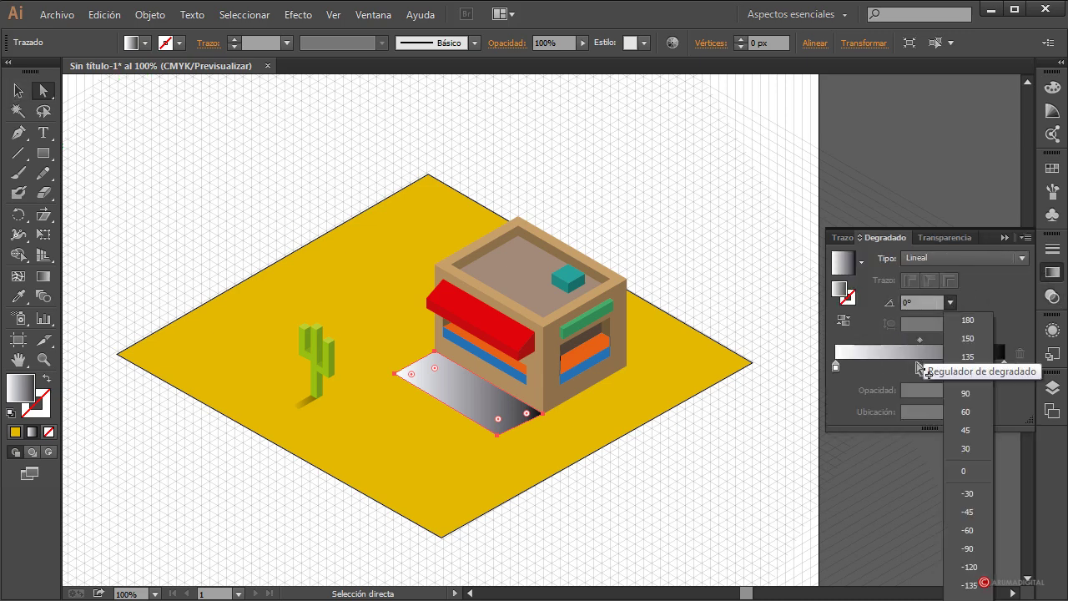
{"action": "left_click", "coordinate": [961, 412]}
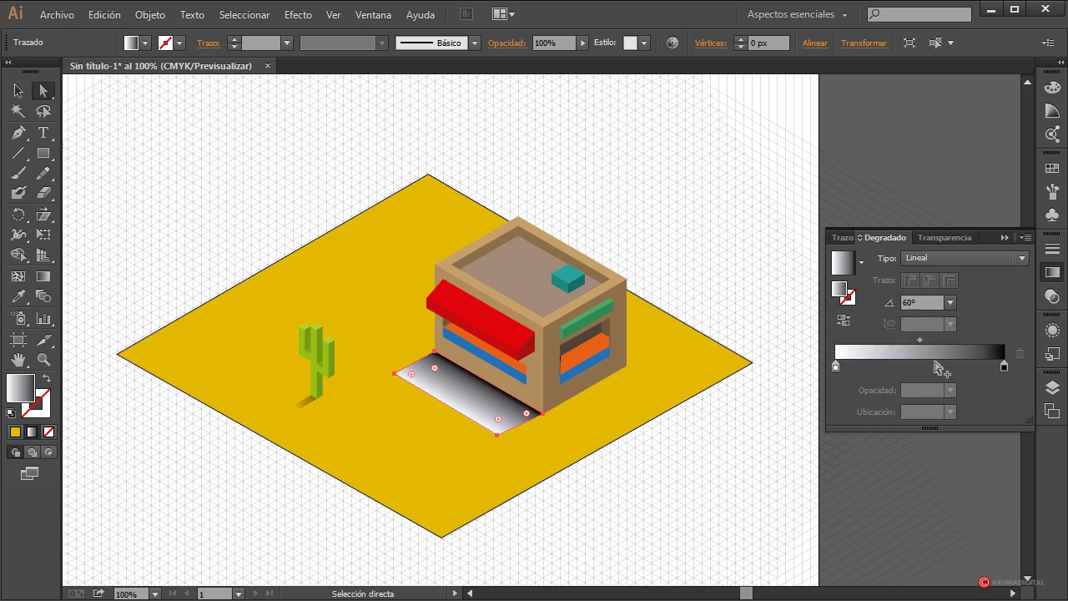
{"action": "double_click", "coordinate": [1003, 367]}
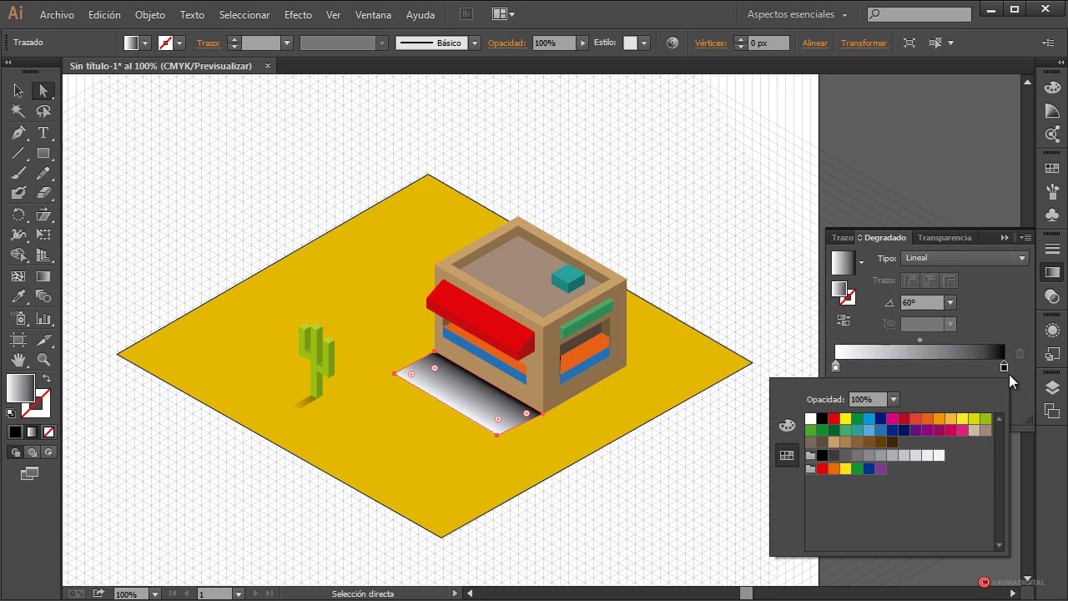
{"action": "left_click", "coordinate": [869, 456]}
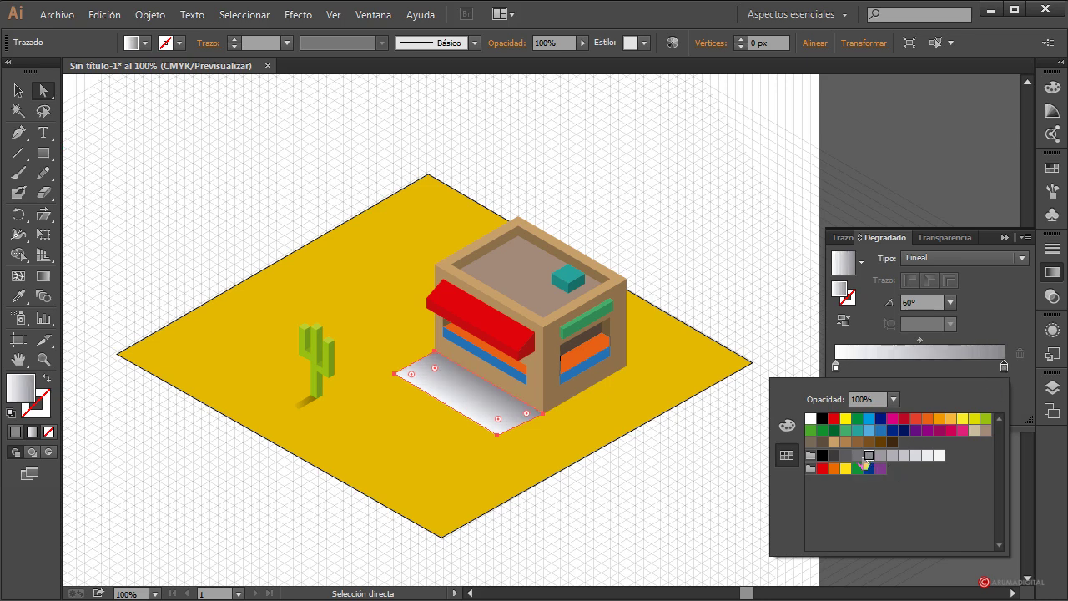
{"action": "left_click", "coordinate": [859, 457]}
{"action": "left_click", "coordinate": [695, 247]}
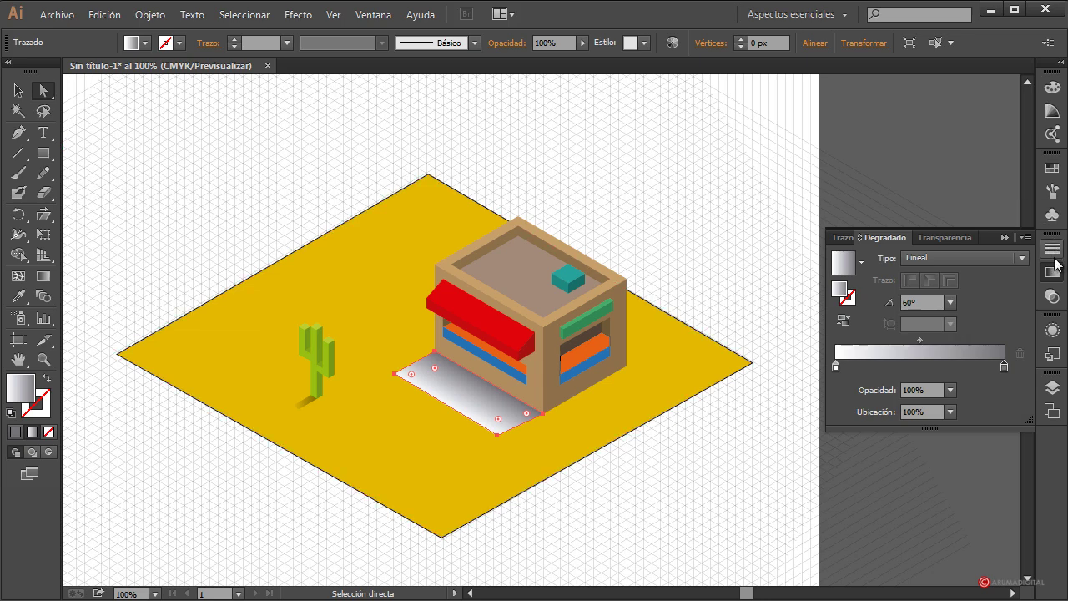
Step: Set the building shadow to the Multiplicar blend mode with 54% opacity
{"action": "left_click", "coordinate": [1053, 296]}
{"action": "left_click", "coordinate": [908, 257]}
{"action": "left_click", "coordinate": [878, 317]}
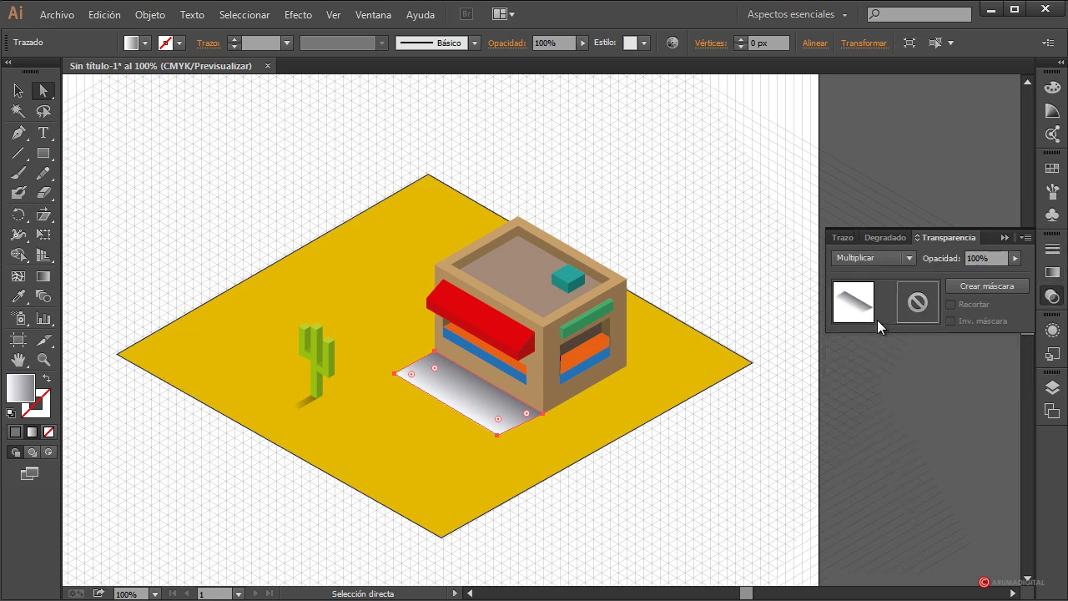
{"action": "left_click", "coordinate": [1016, 257]}
{"action": "left_click_drag", "start_coordinate": [1018, 273], "coordinate": [986, 277]}
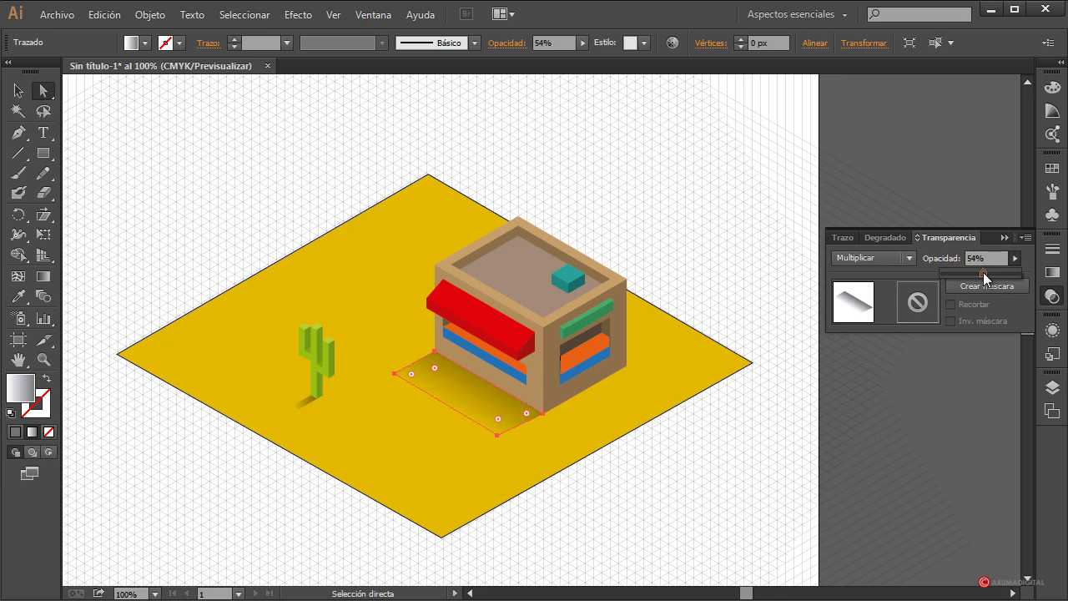
{"action": "left_click", "coordinate": [763, 195]}
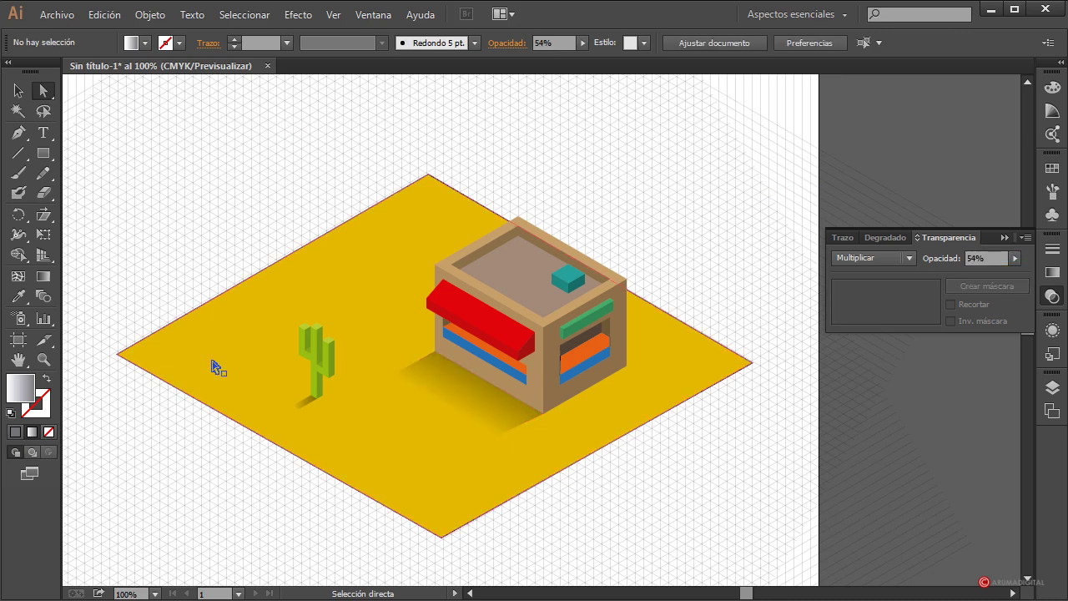
{"action": "scroll", "coordinate": [150, 418], "scroll_direction": "down", "scroll_amount": 1}
{"action": "scroll", "coordinate": [151, 418], "scroll_direction": "up", "scroll_amount": 1}
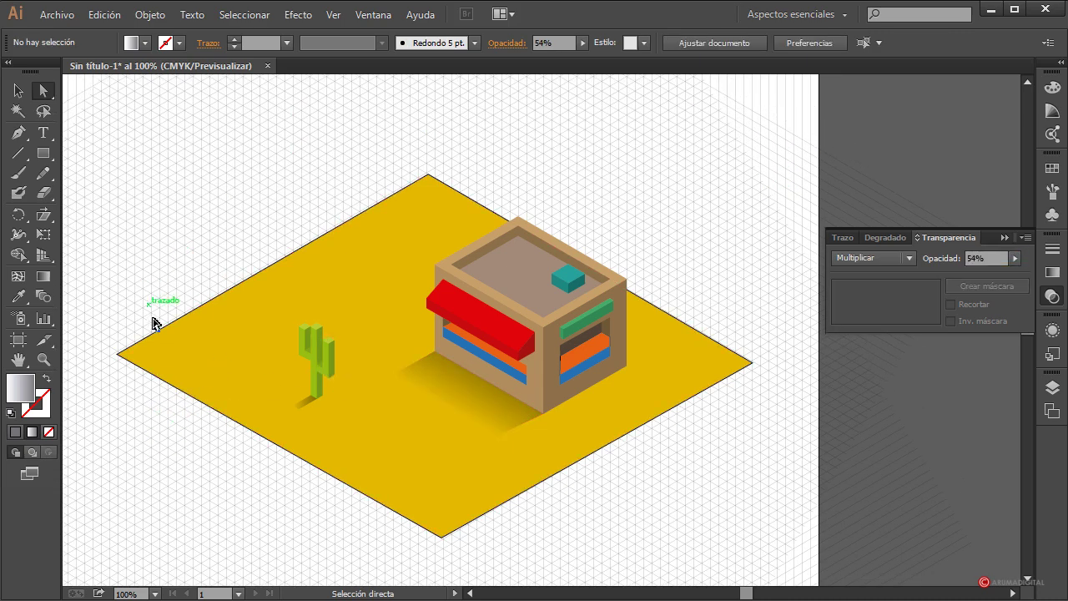